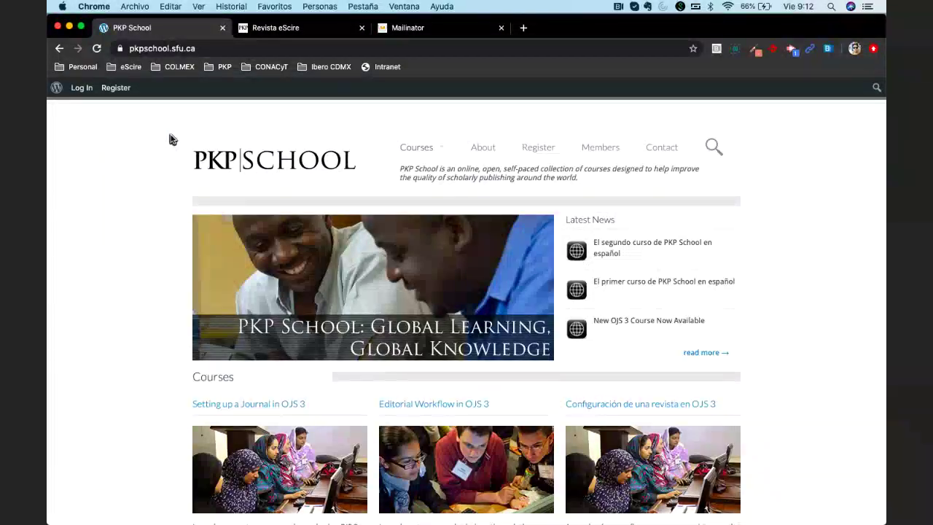
Open the Register link to the Create an Account form and scroll down through its fields
left_click(116, 90)
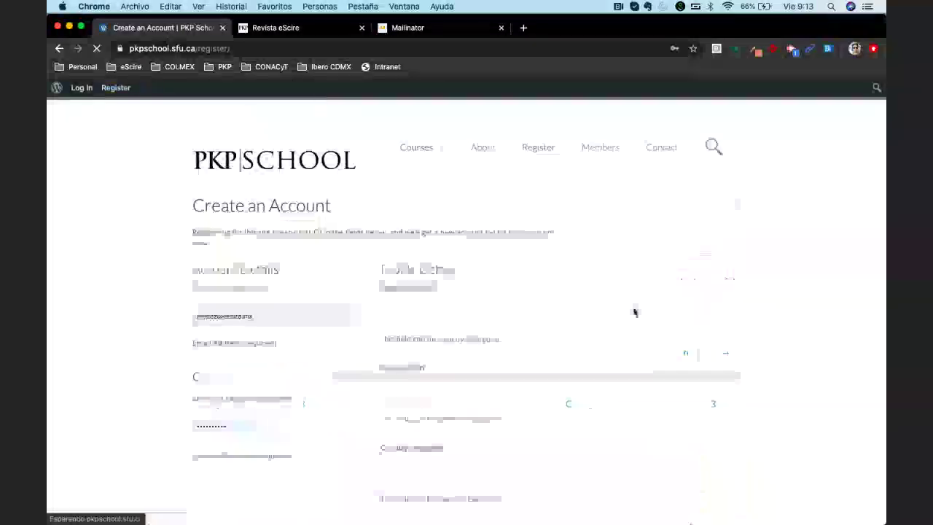
scroll(634, 312, "down", 3)
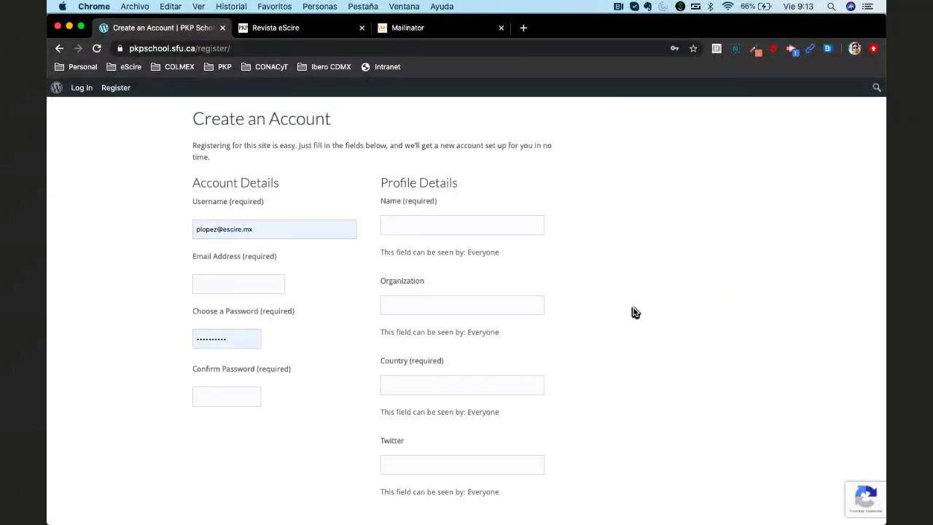
scroll(632, 312, "down", 3)
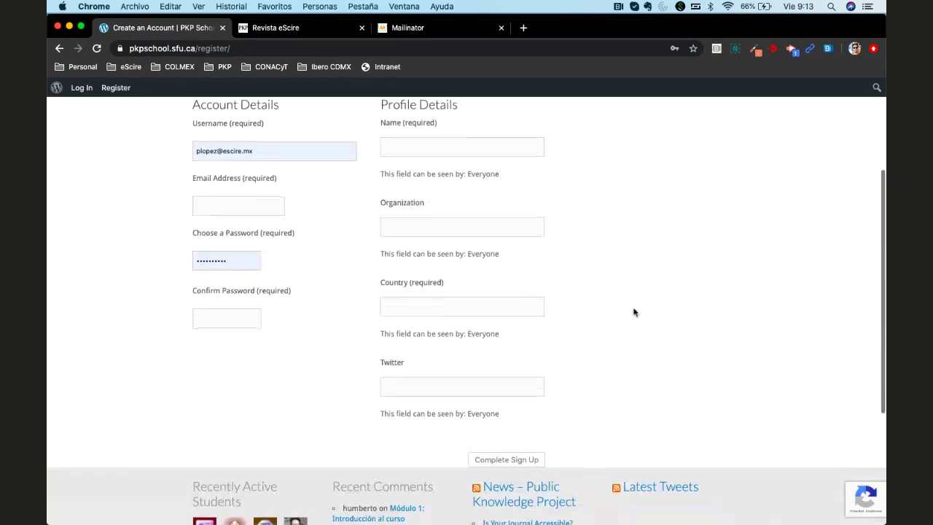
scroll(633, 312, "up", 2)
scroll(634, 312, "down", 2)
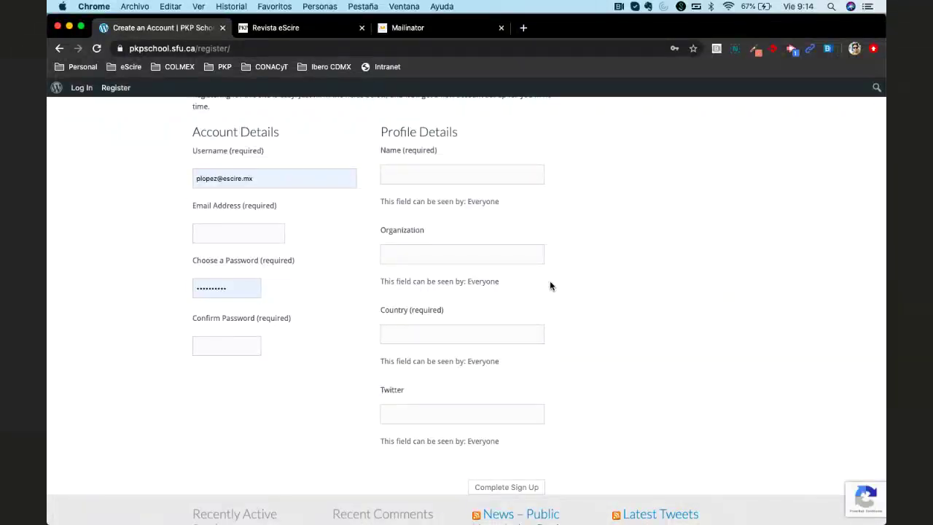
scroll(550, 286, "down", 1)
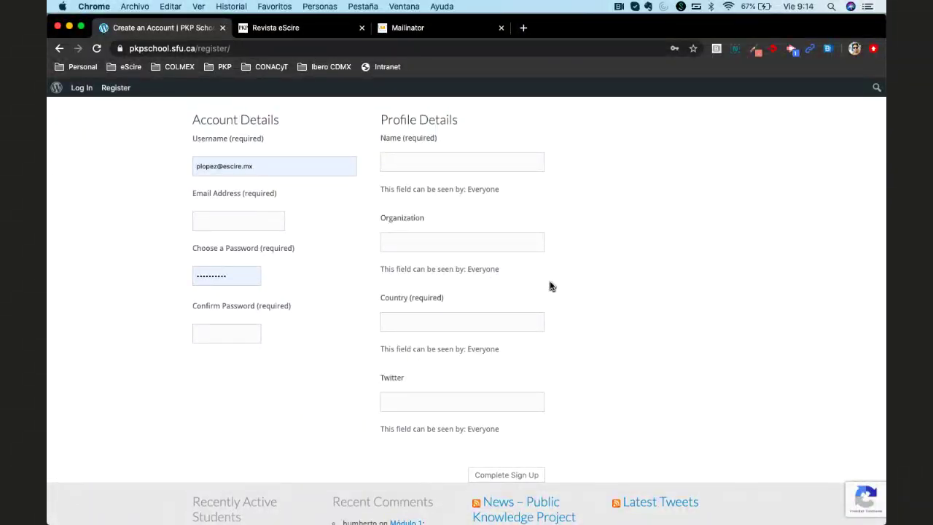
scroll(484, 318, "down", 1)
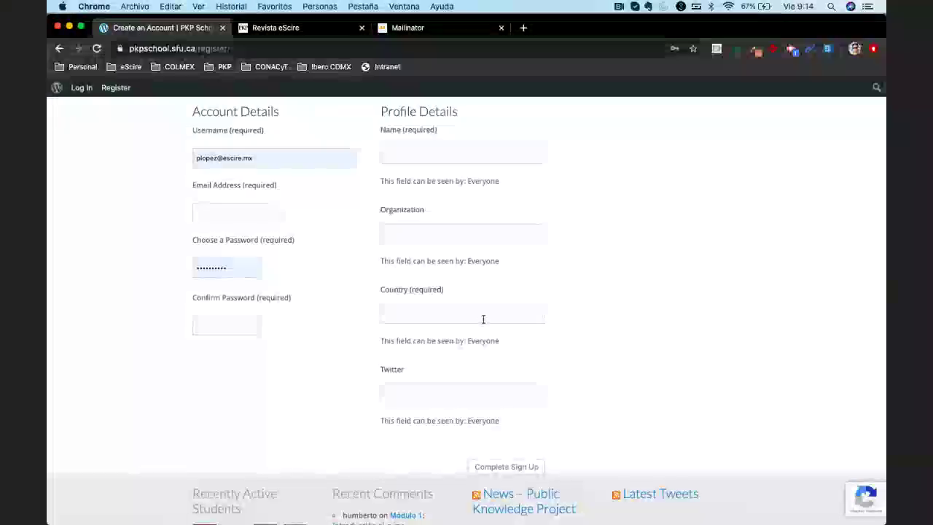
scroll(461, 357, "down", 3)
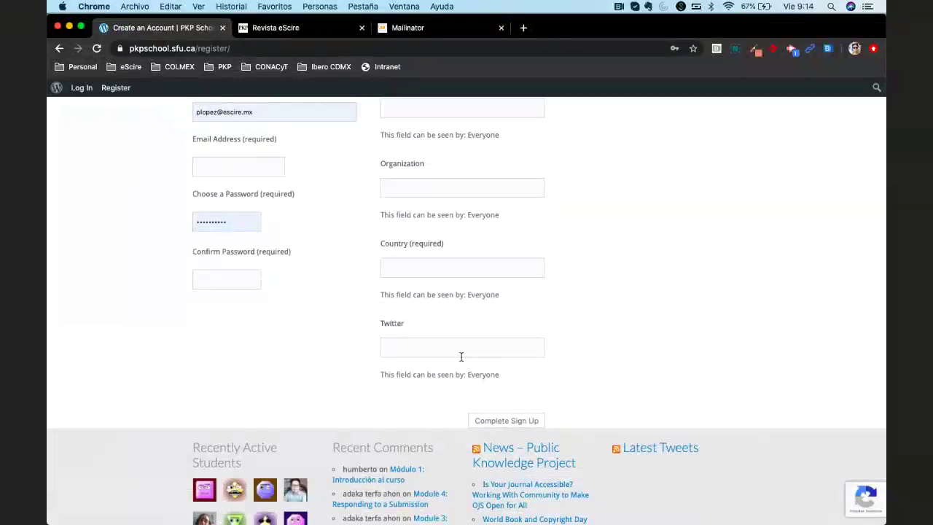
scroll(461, 357, "up", 1)
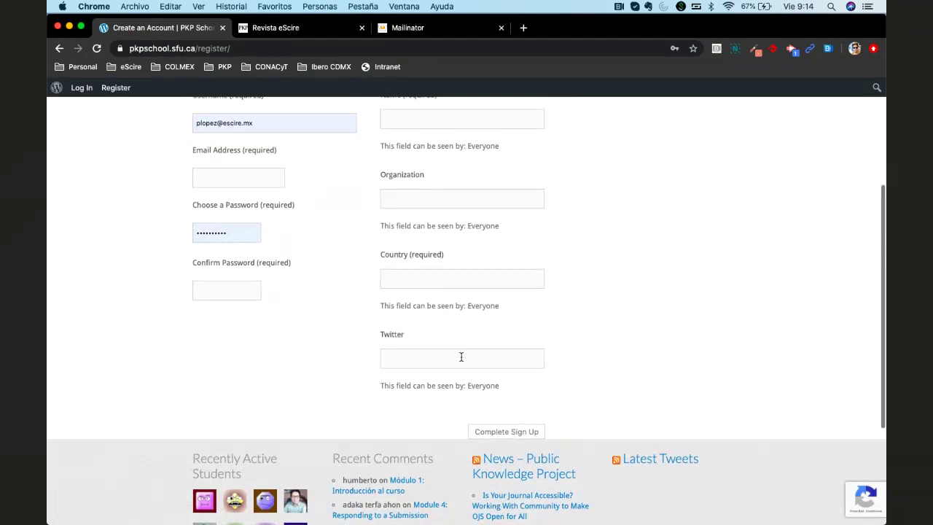
scroll(460, 357, "up", 2)
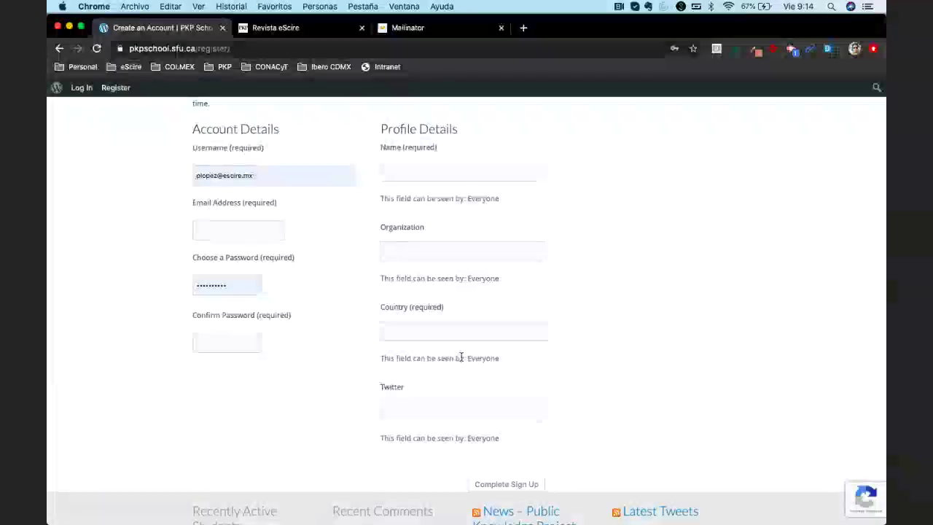
scroll(568, 348, "down", 1)
scroll(567, 348, "down", 3)
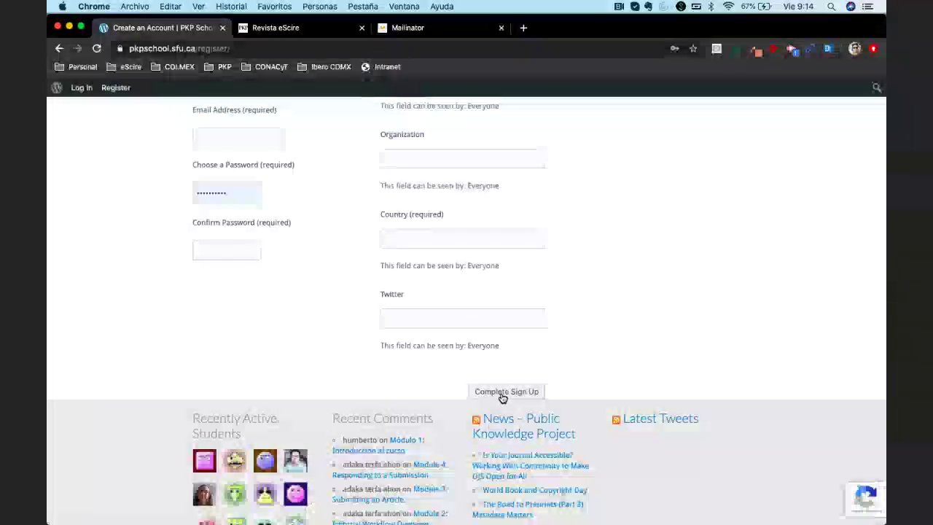
scroll(575, 351, "up", 5)
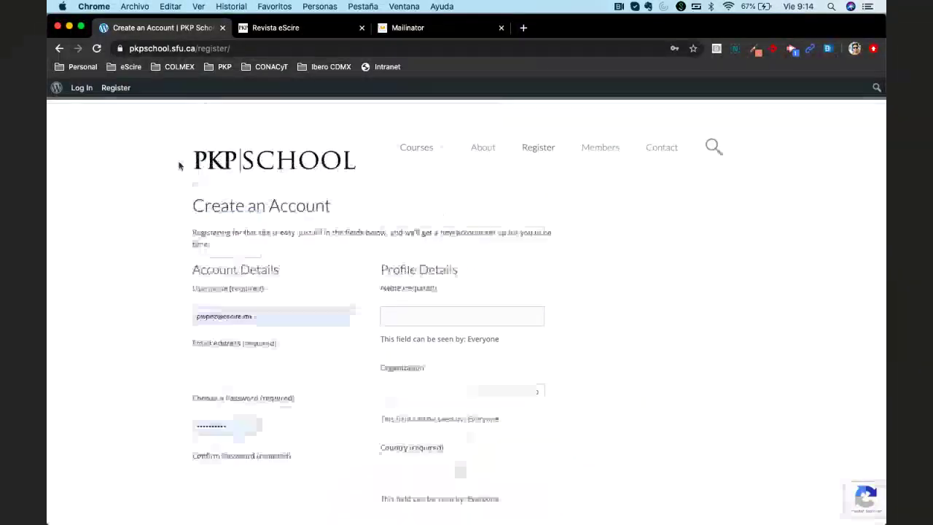
Abandon the unsaved registration form and sign in with the saved credentials
left_click(80, 89)
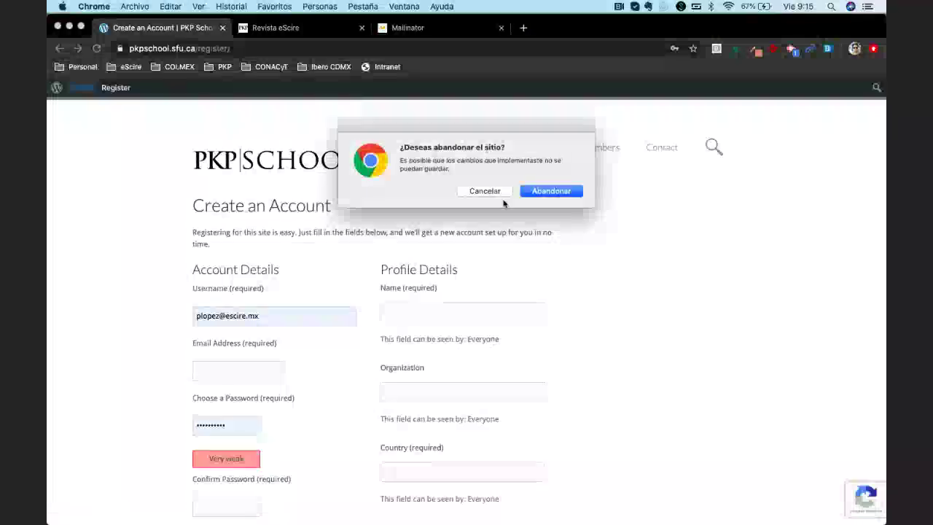
left_click(537, 191)
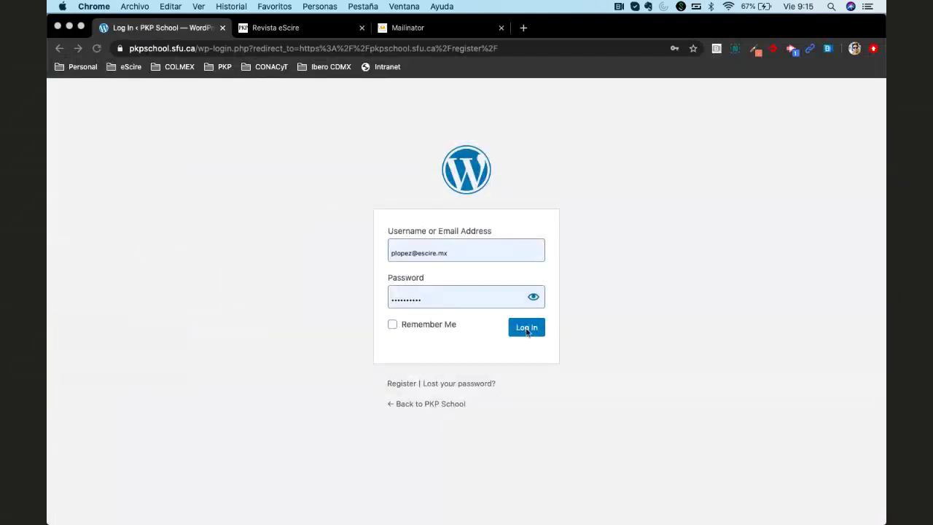
left_click(527, 328)
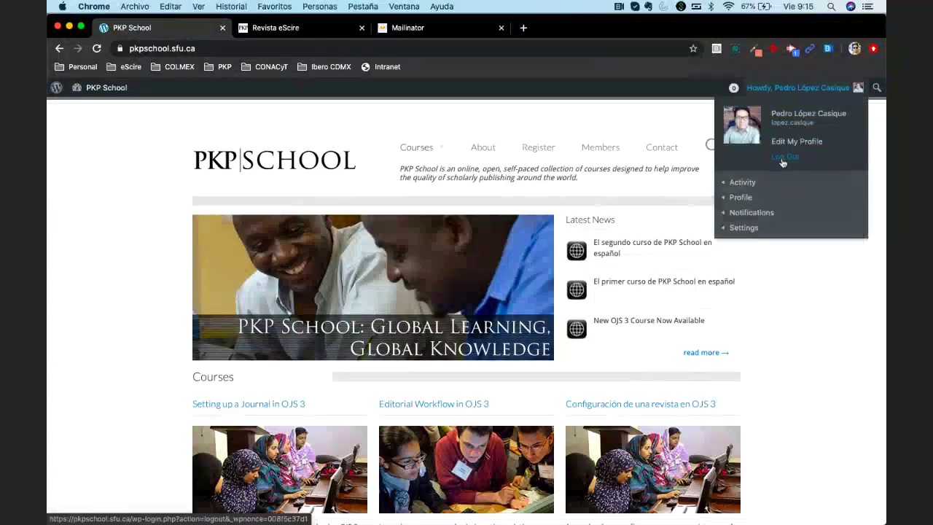
Log out, then trim the address to pkpschool.sfu.ca to load the home page
left_click(785, 156)
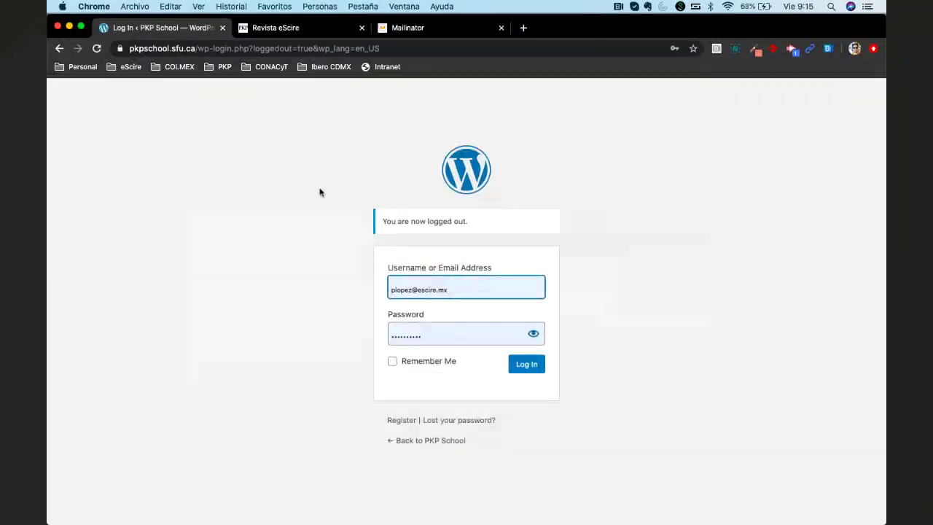
left_click(219, 48)
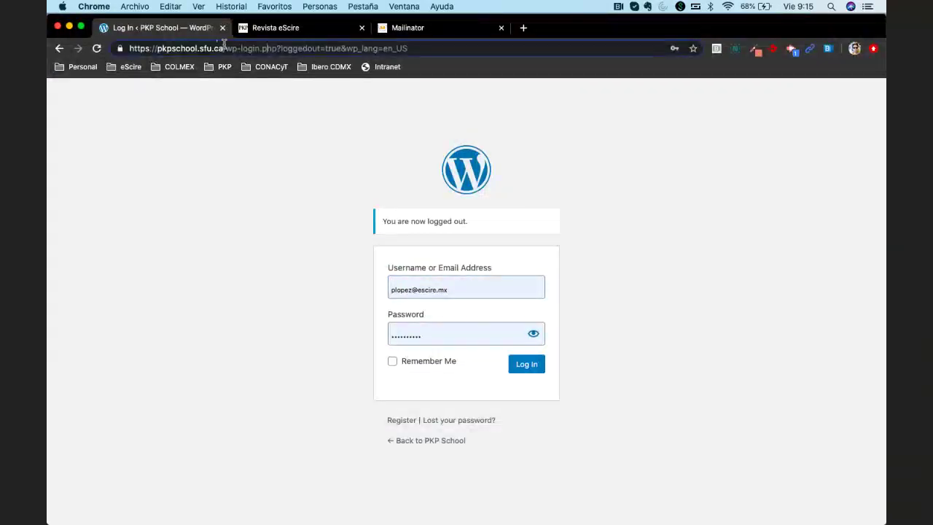
left_click_drag(225, 48, 412, 66)
key("BackSpace")
key("Return")
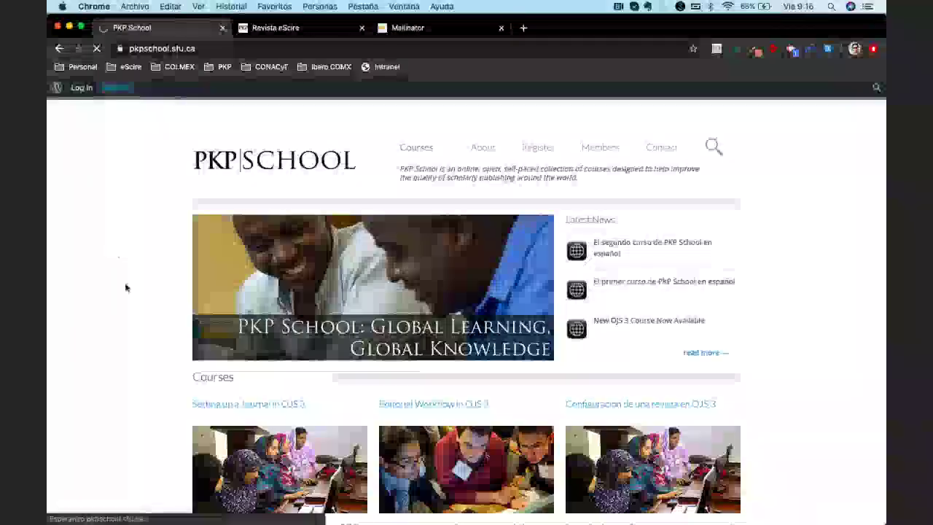
Check the empty Name, Organization and Country fields, dismiss the autofill suggestions, and return to the top
scroll(580, 363, "down", 3)
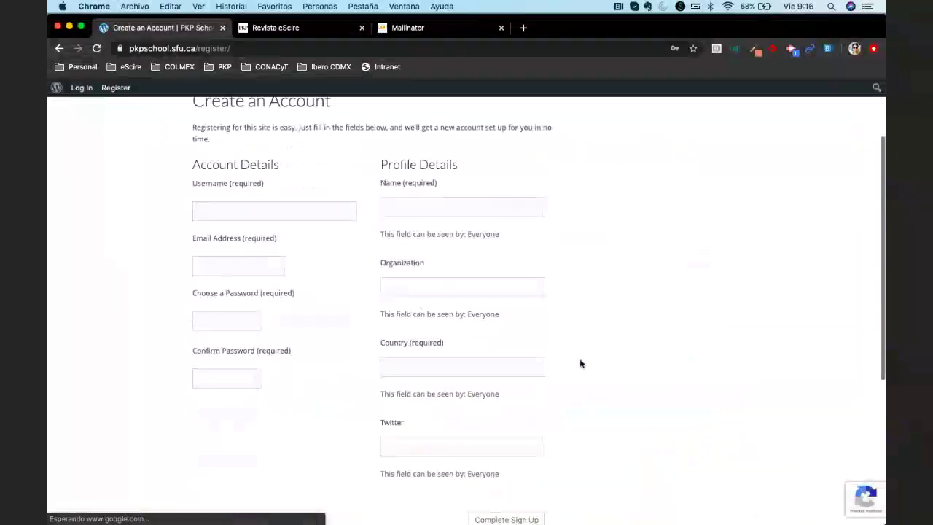
scroll(580, 358, "down", 2)
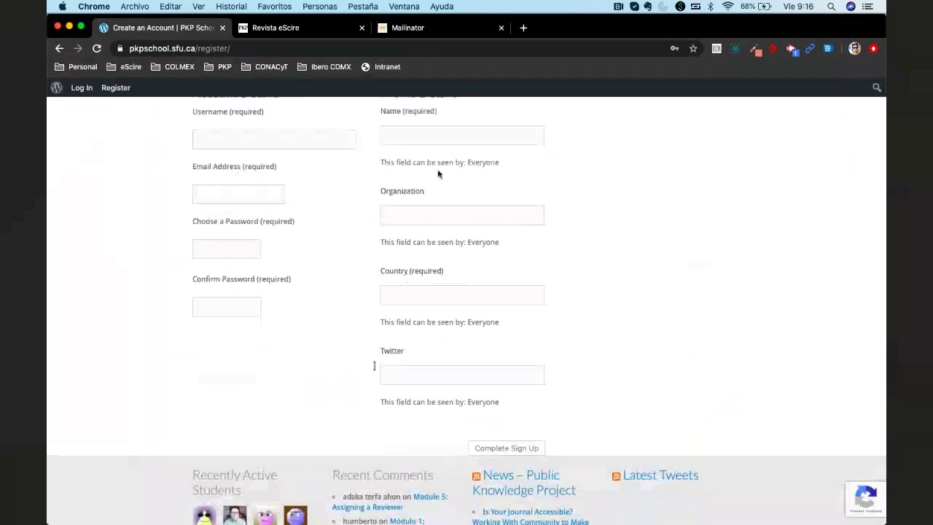
left_click(417, 135)
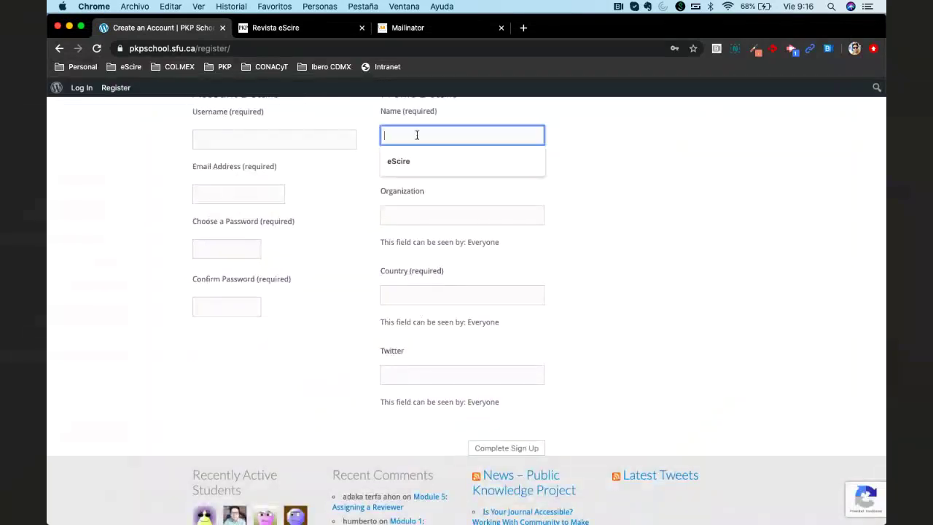
left_click(428, 215)
left_click(451, 293)
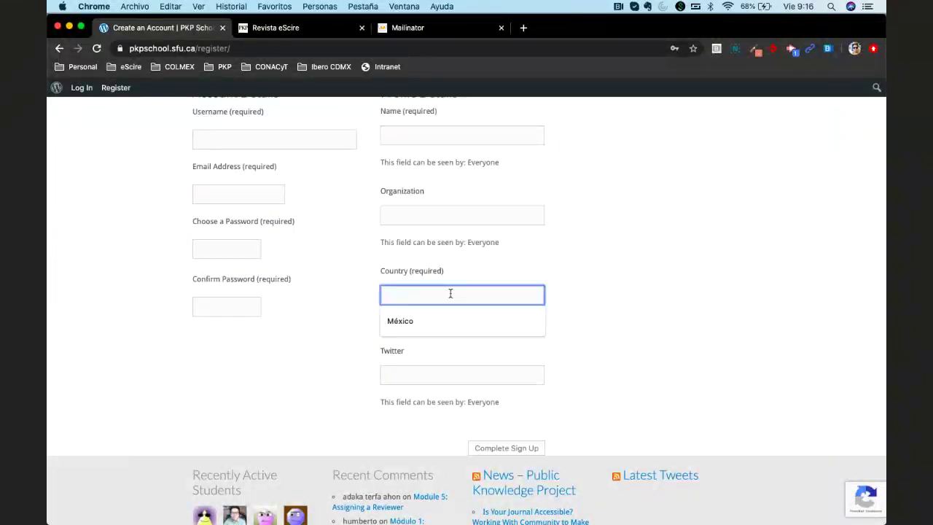
left_click(570, 336)
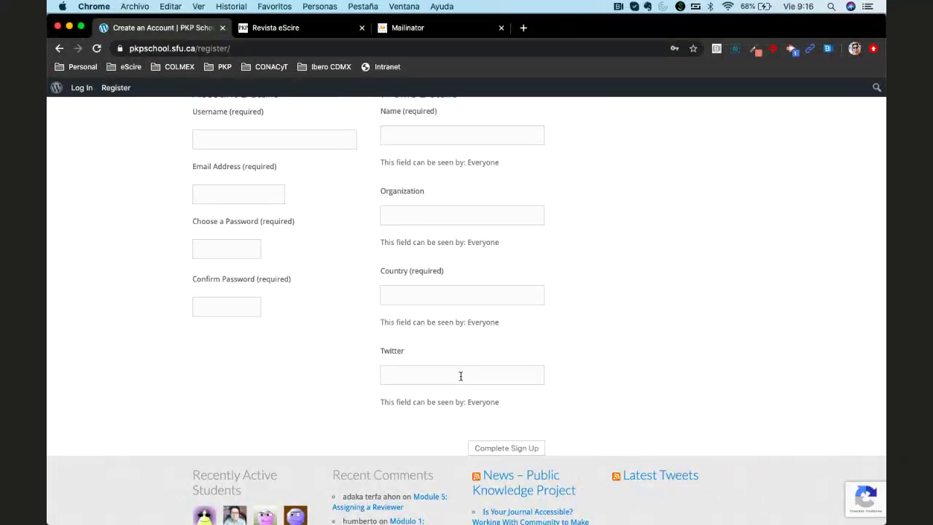
scroll(461, 376, "up", 2)
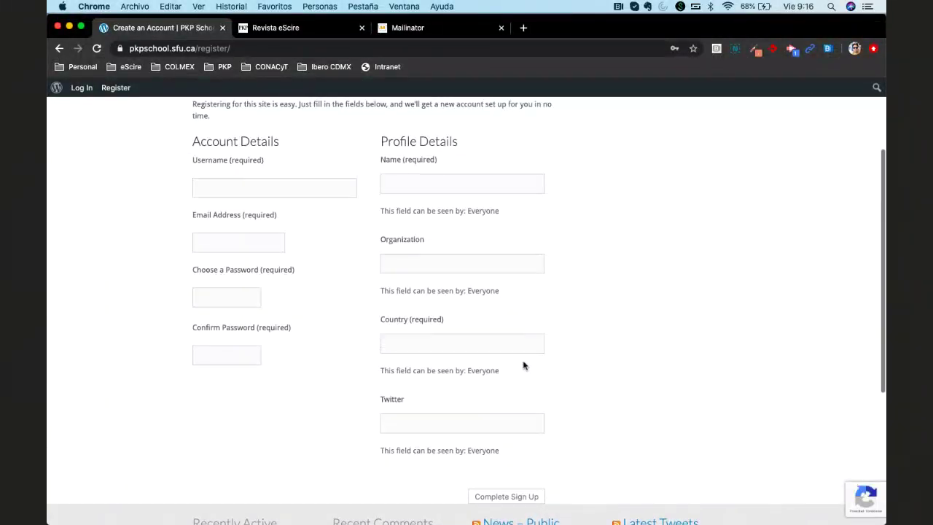
scroll(524, 365, "up", 5)
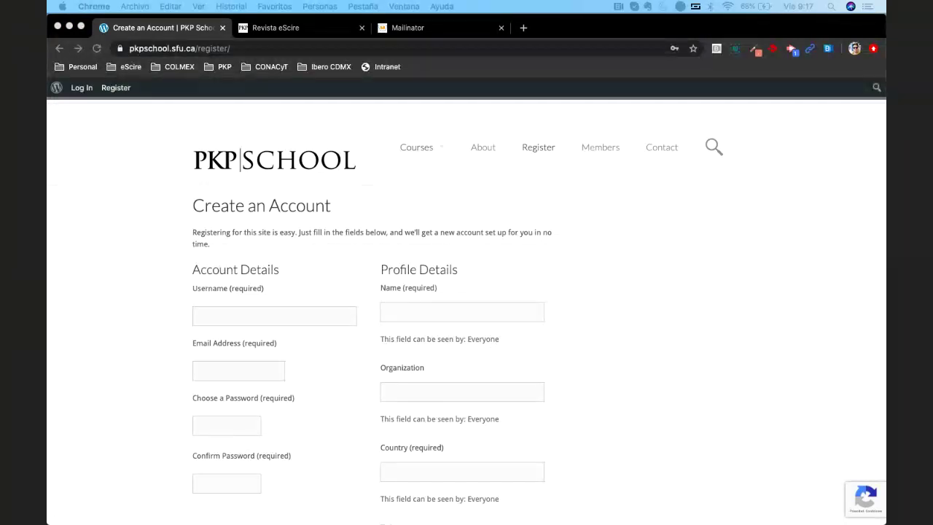
Go from the admin bar's Log In link to the WordPress login page and sign in with the saved account
left_click(82, 87)
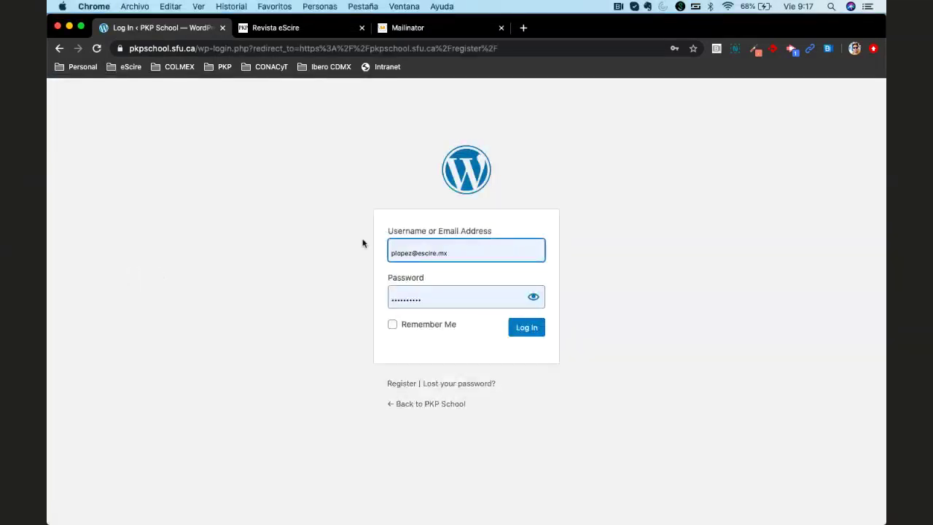
left_click(526, 329)
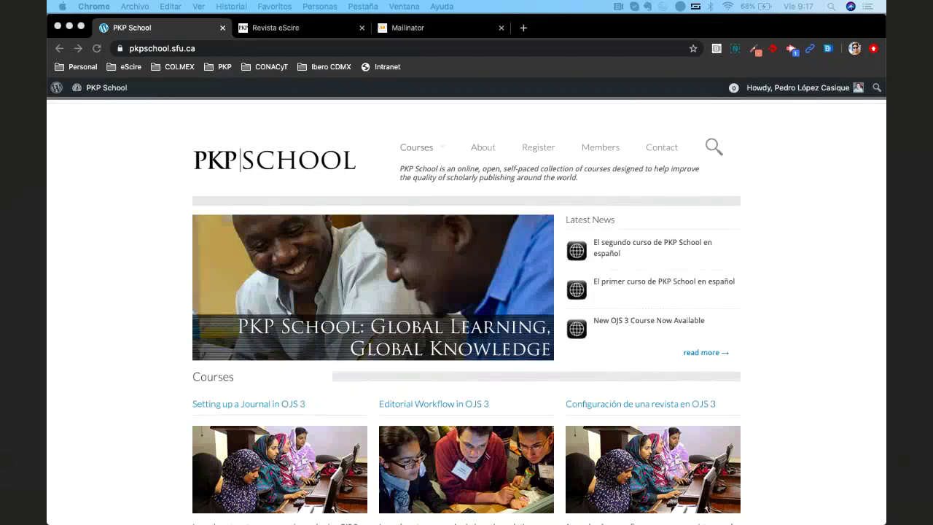
Scroll the signed-in homepage down to the footer and back up to the course listings
left_click(125, 241)
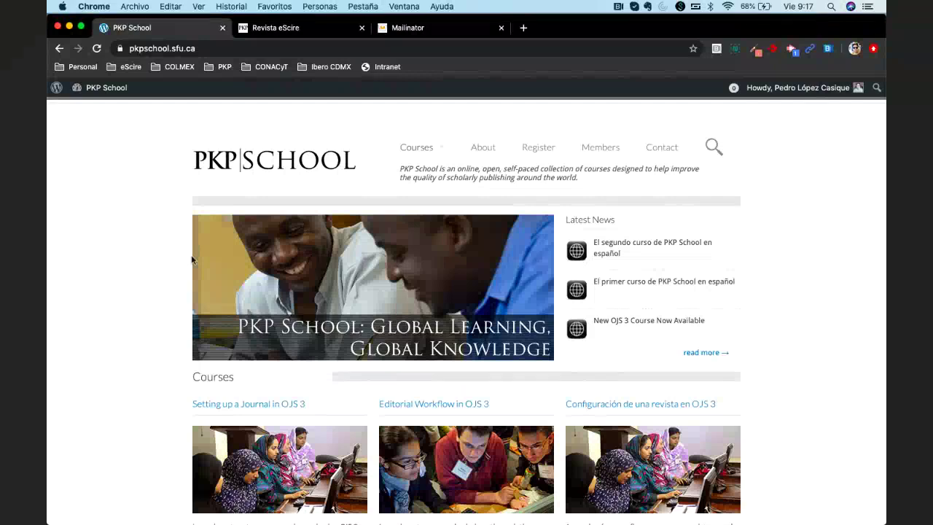
mouse_move(803, 95)
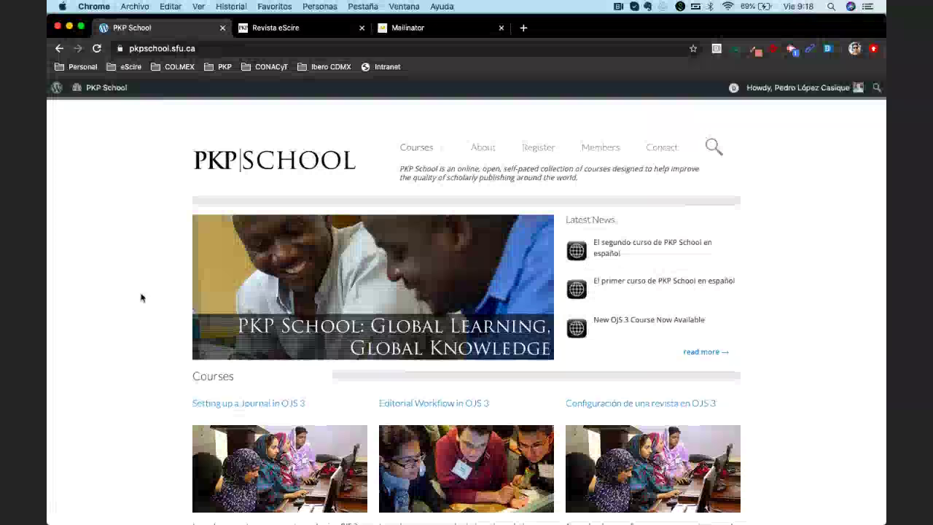
scroll(141, 295, "down", 2)
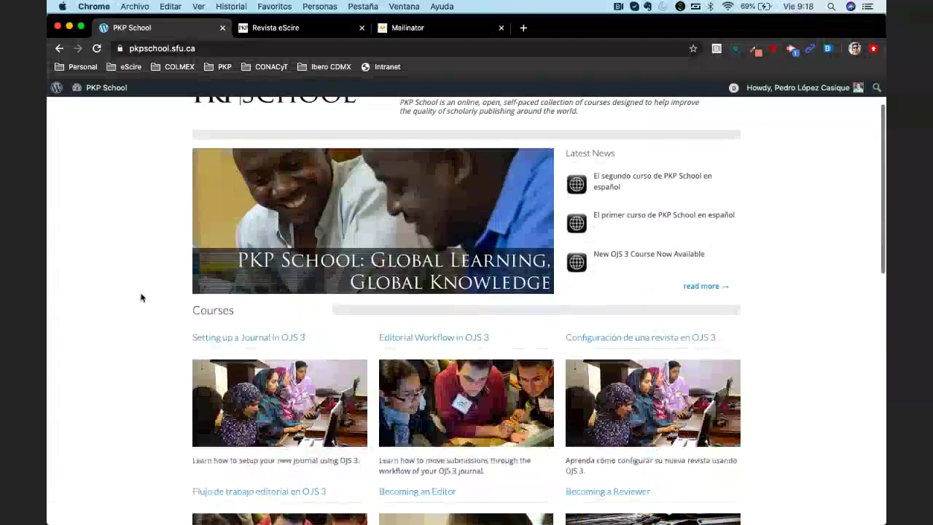
scroll(142, 297, "down", 4)
scroll(142, 297, "down", 10)
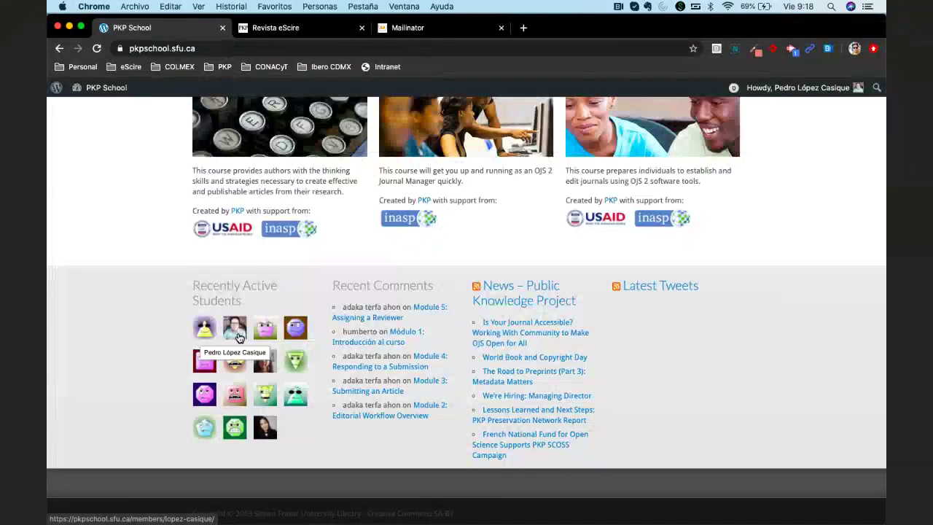
scroll(110, 338, "up", 20)
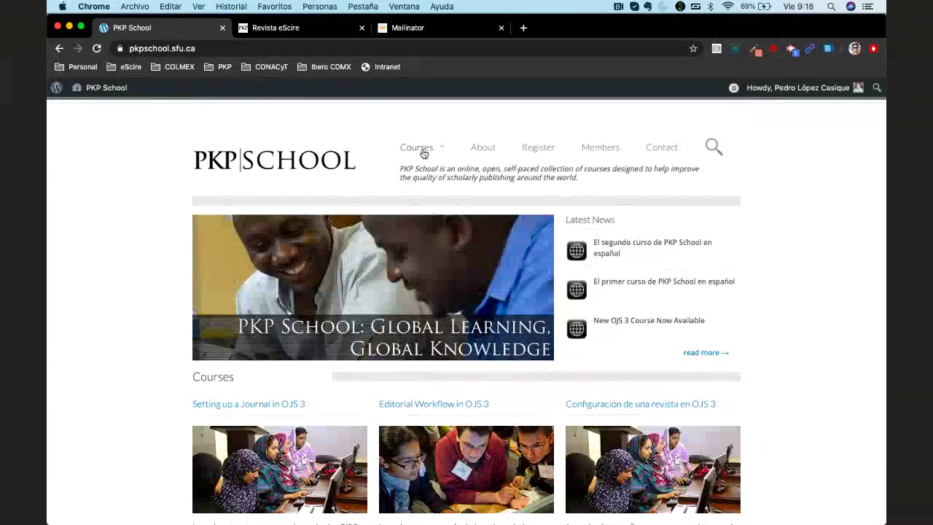
Choose 'Flujo de trabajo editorial en OJS 3' from the Courses dropdown menu
mouse_move(427, 149)
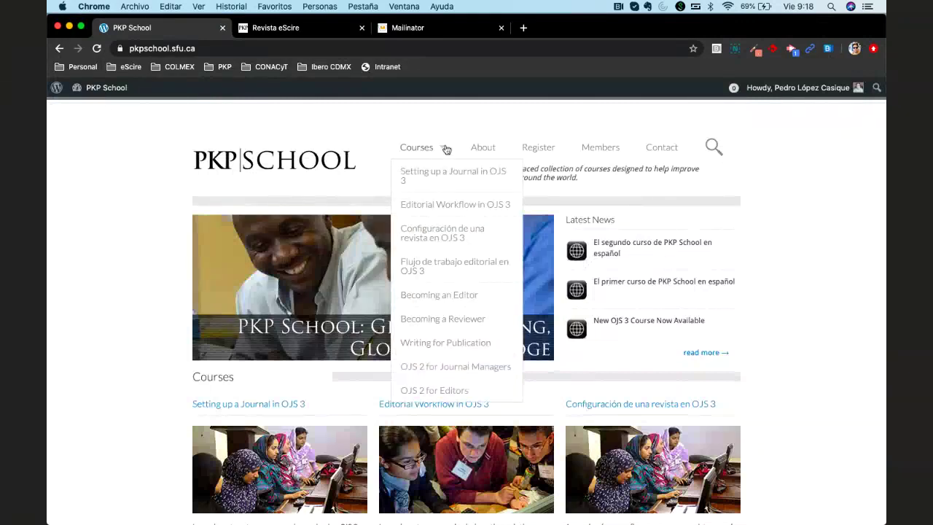
left_click(423, 151)
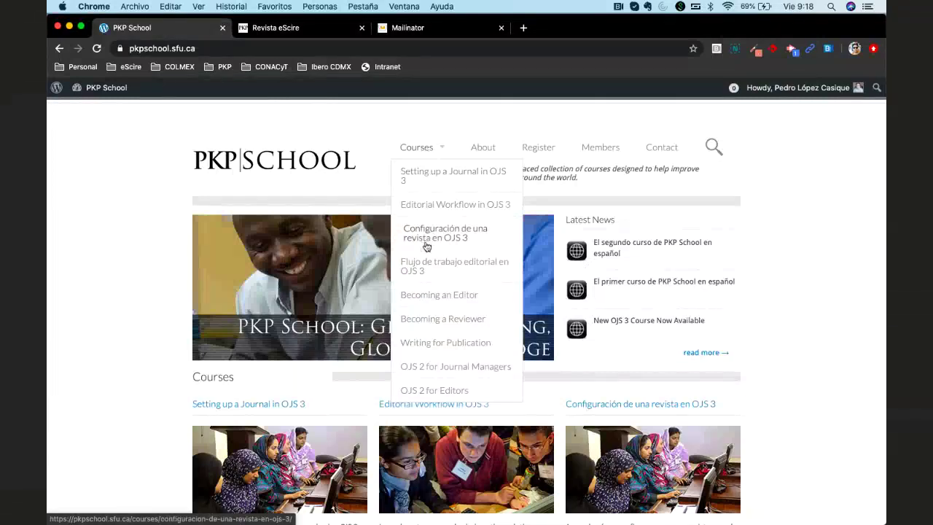
left_click(481, 274)
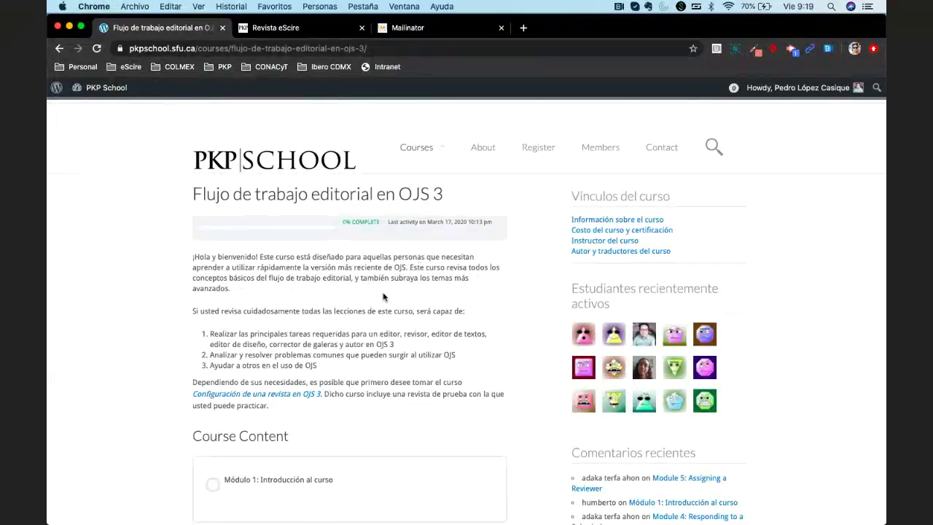
scroll(384, 297, "down", 3)
scroll(384, 297, "up", 3)
triple_click(581, 196)
left_click(536, 216)
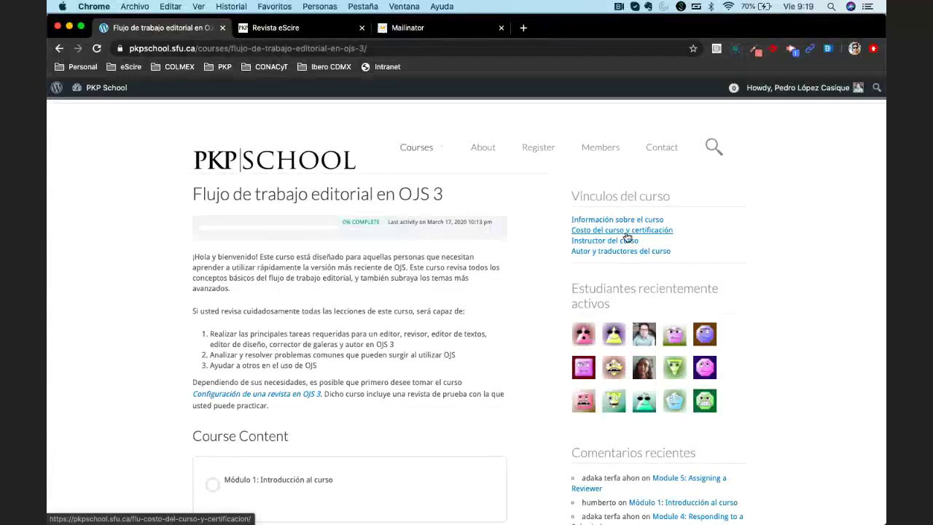
Open 'Costo del curso y certificación', zoom in, and highlight the 10-comment requirement
left_click(627, 232)
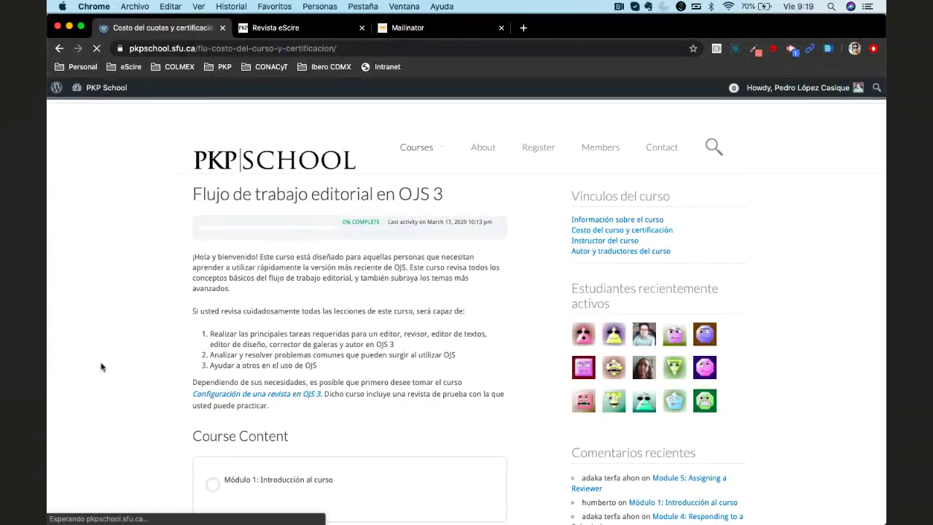
key("super+plus")
key("super+plus")
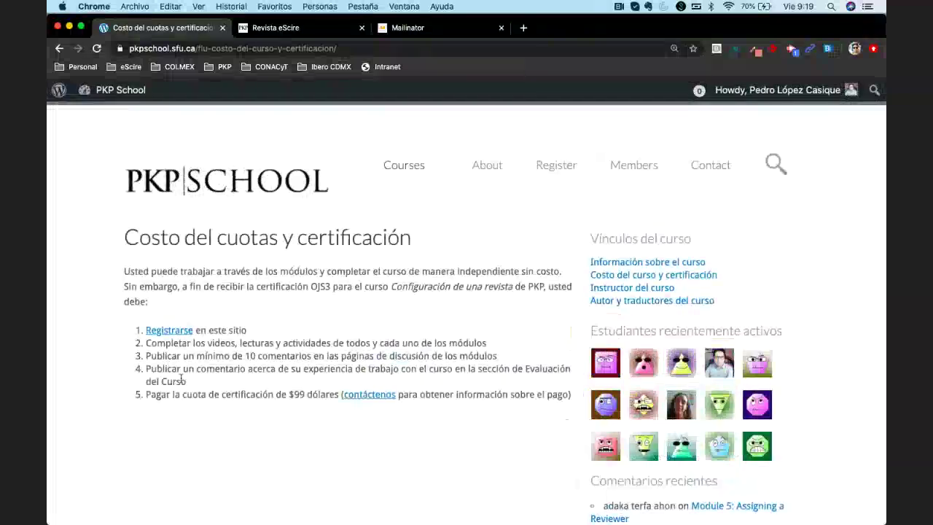
scroll(181, 377, "down", 2)
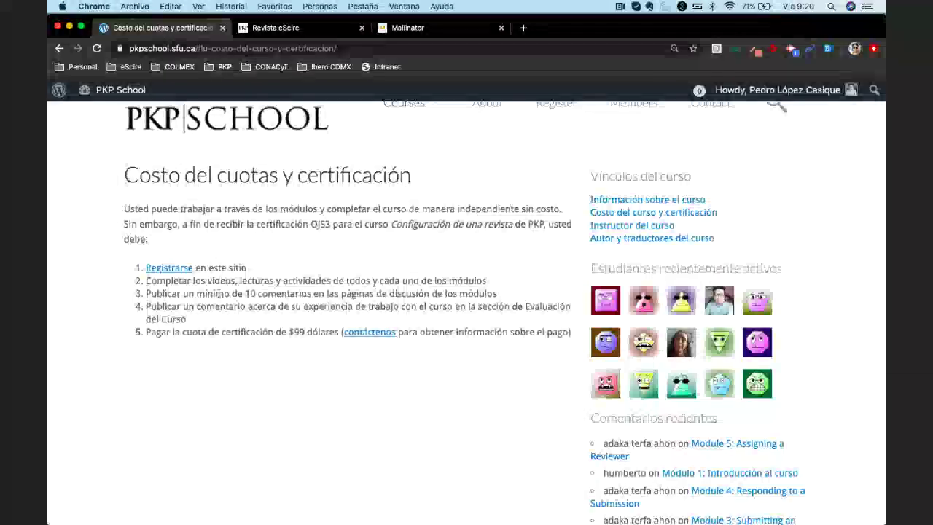
triple_click(218, 293)
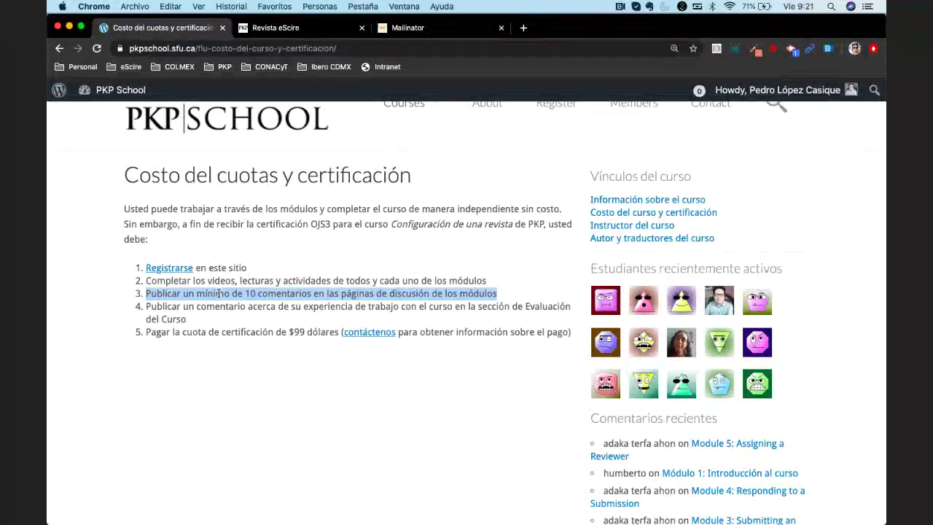
triple_click(157, 309)
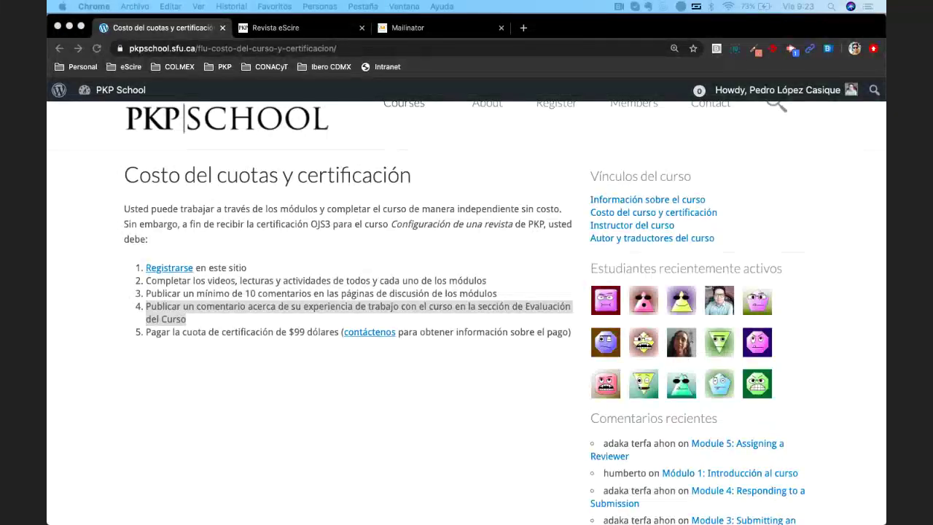
key("super+Tab")
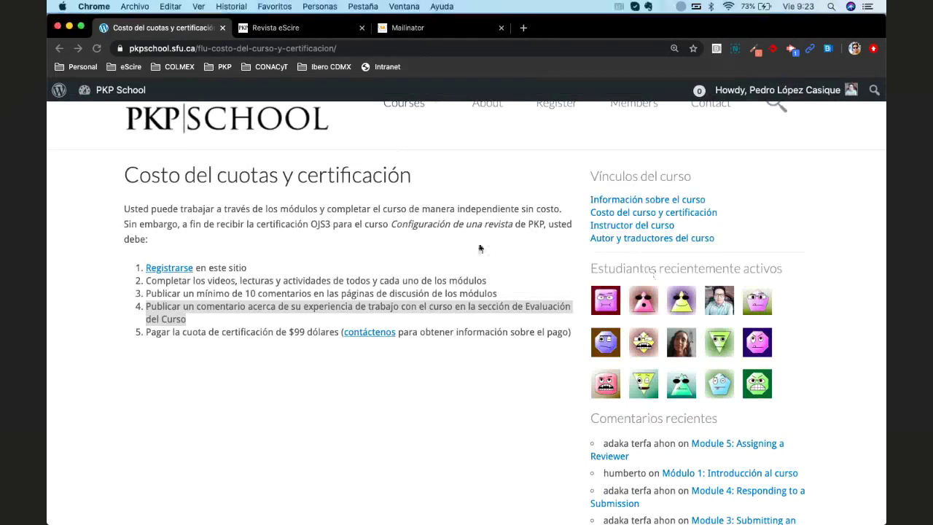
left_click(479, 248)
scroll(479, 249, "up", 2)
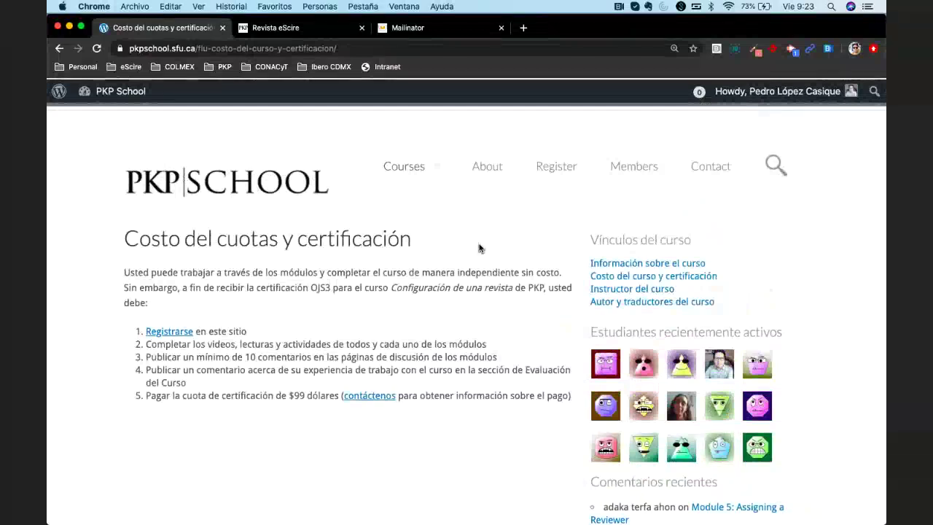
Open the Dashboard via PKP School, then remove 'wp-admin' from the URL to reload the homepage
left_click(107, 88)
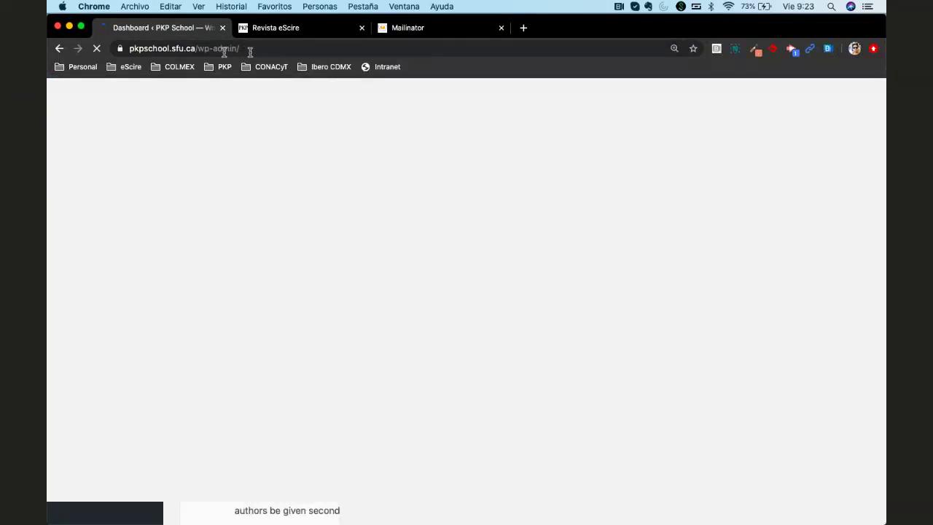
double_click(219, 48)
key("BackSpace")
key("Return")
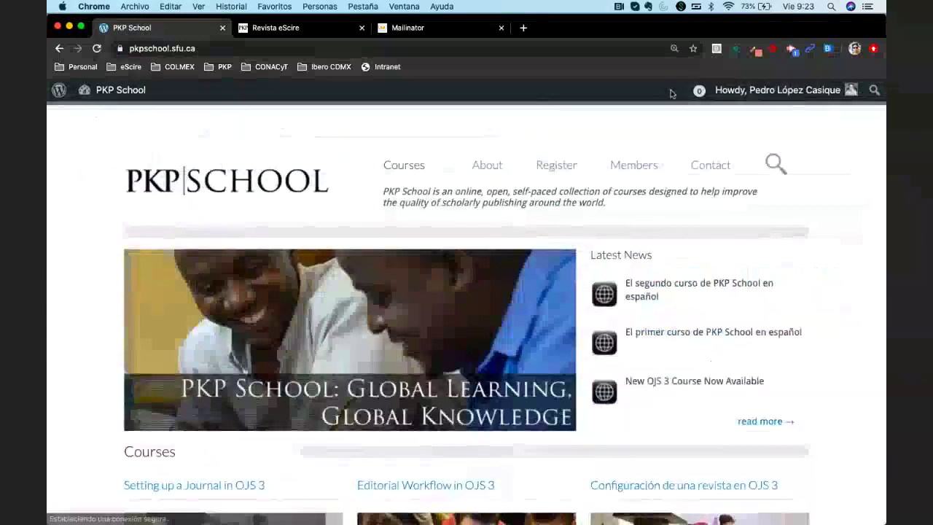
mouse_move(776, 99)
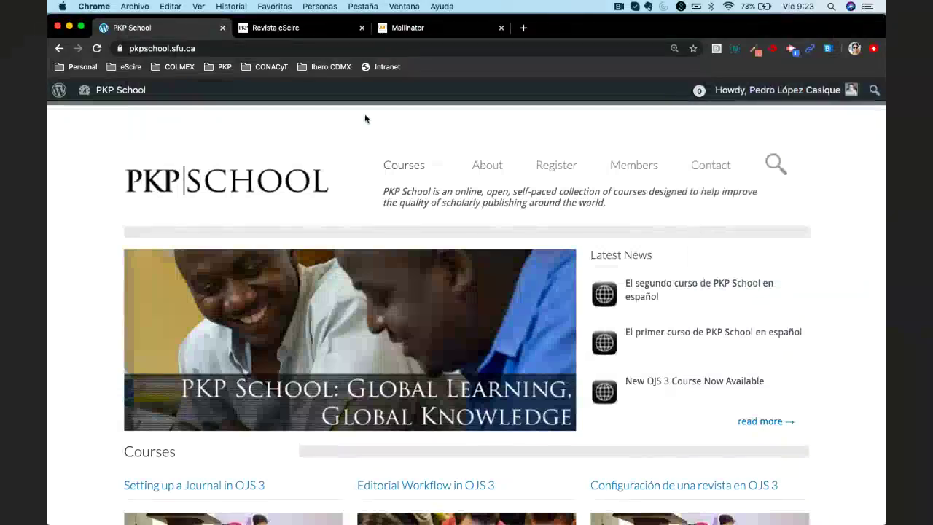
mouse_move(421, 163)
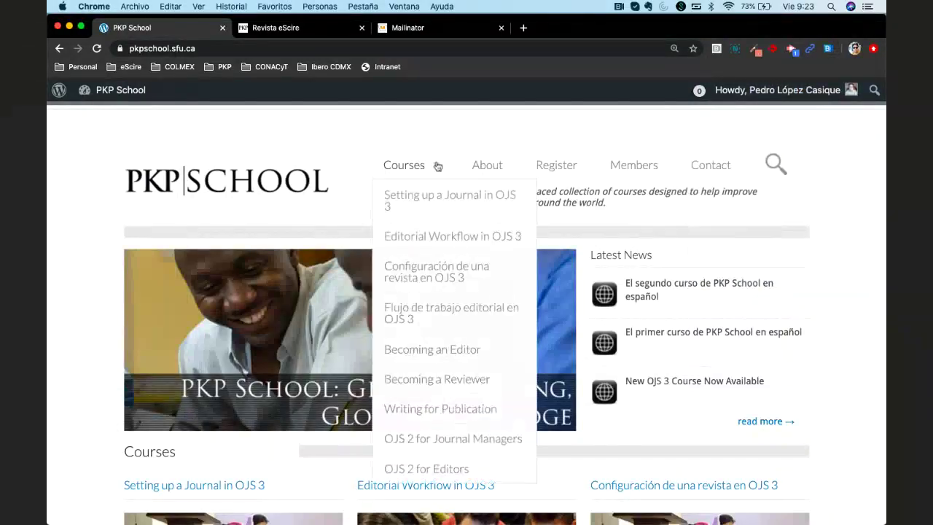
Reread the course cost and certification page, then reopen 'Flujo de trabajo editorial en OJS 3' from Courses
left_click(451, 318)
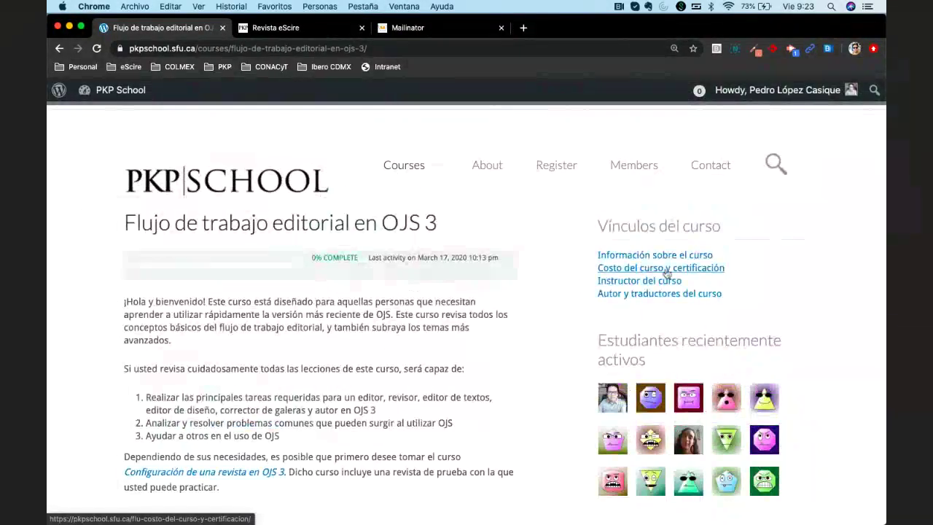
left_click(665, 269)
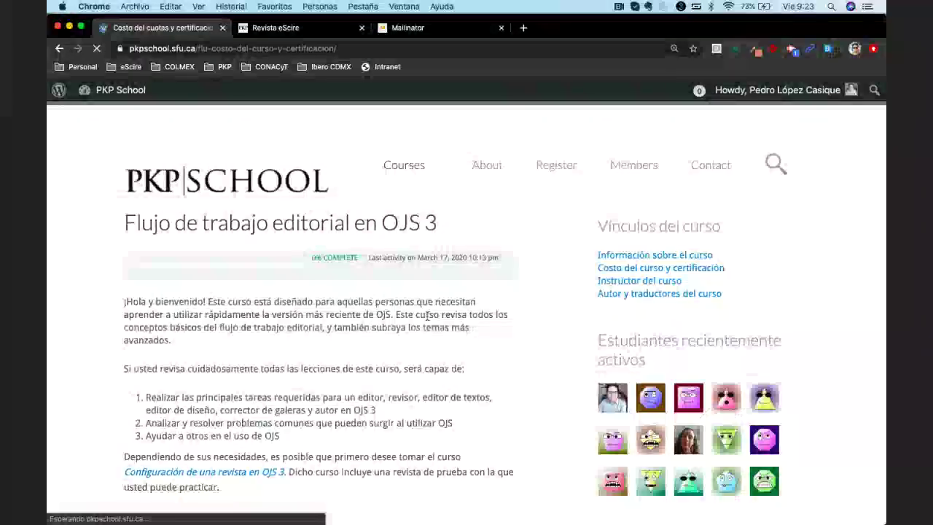
scroll(428, 315, "down", 1)
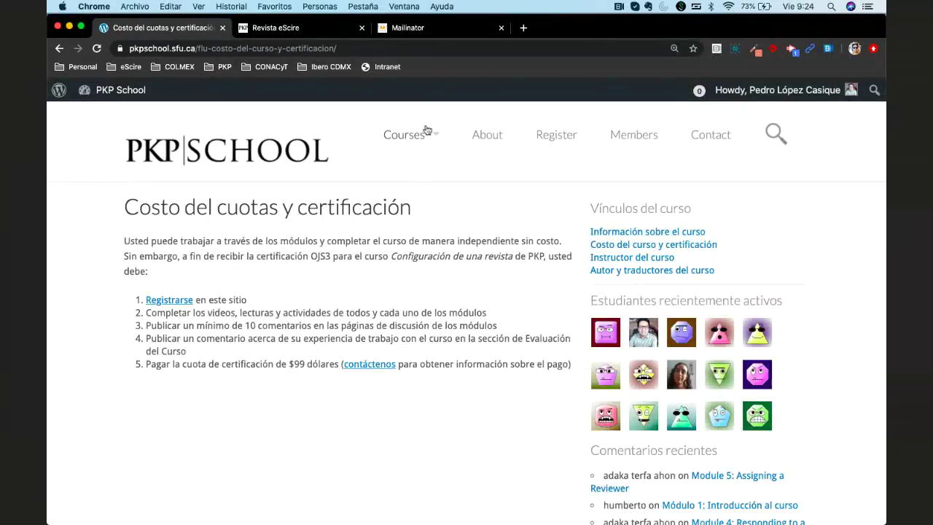
mouse_move(407, 132)
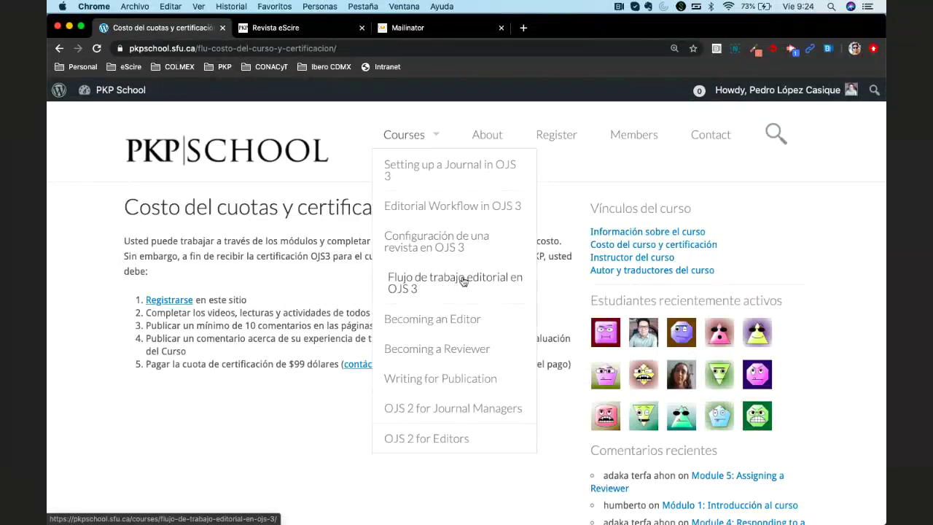
left_click(463, 282)
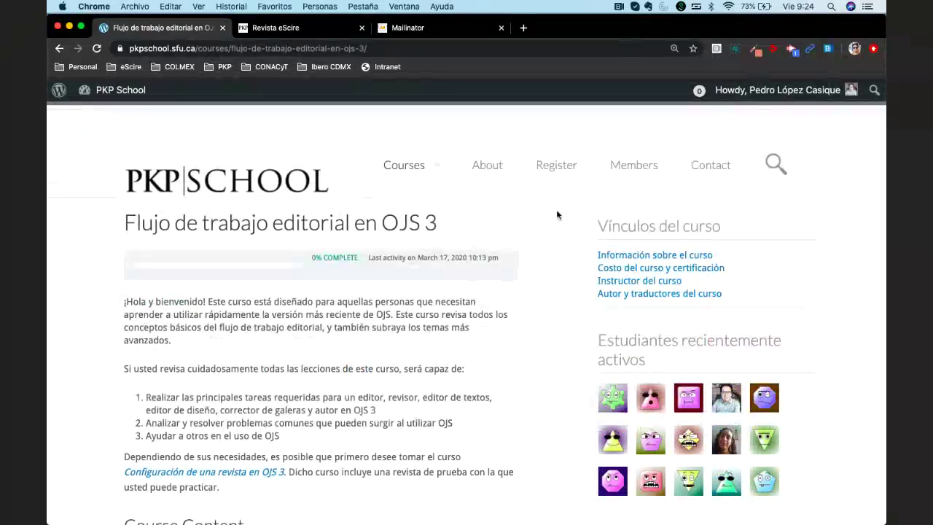
Scroll down the course page to the Course Content heading with Módulo 1
scroll(539, 291, "down", 3)
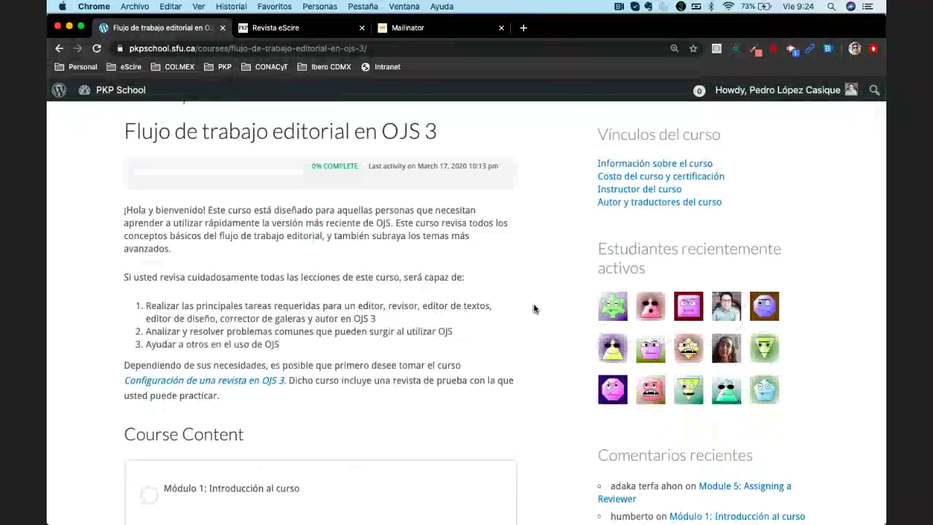
scroll(534, 310, "down", 2)
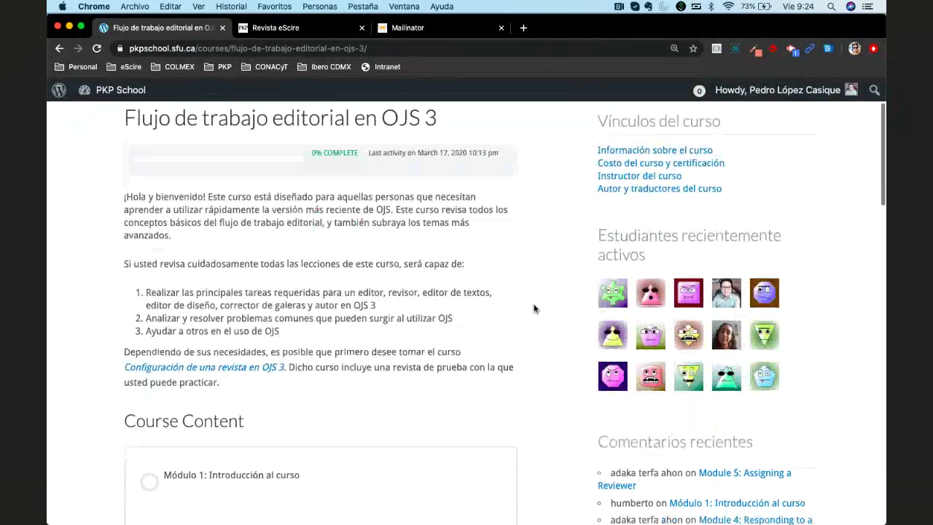
scroll(534, 309, "down", 1)
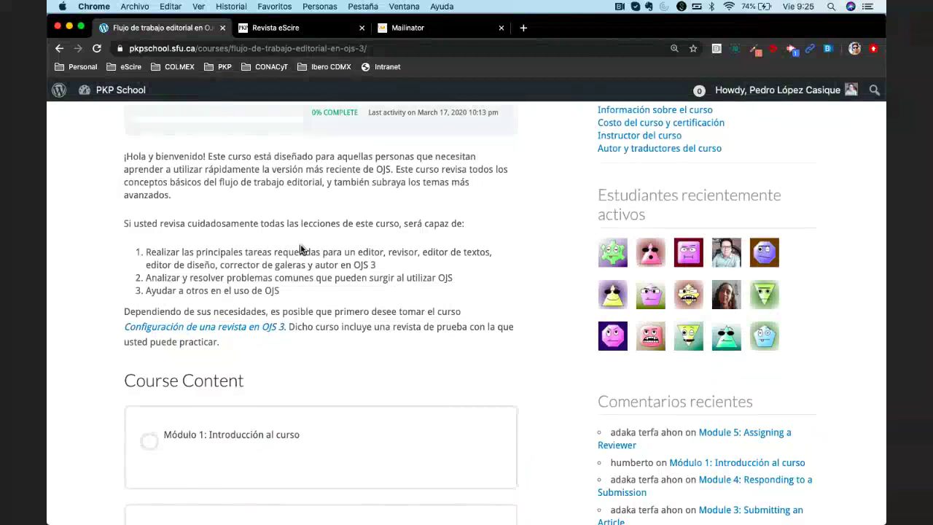
scroll(301, 250, "down", 1)
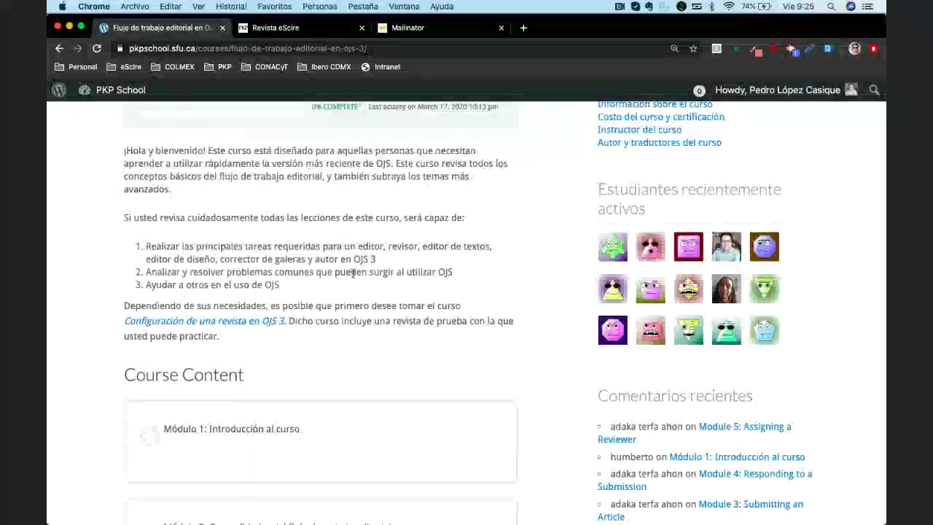
scroll(353, 273, "down", 3)
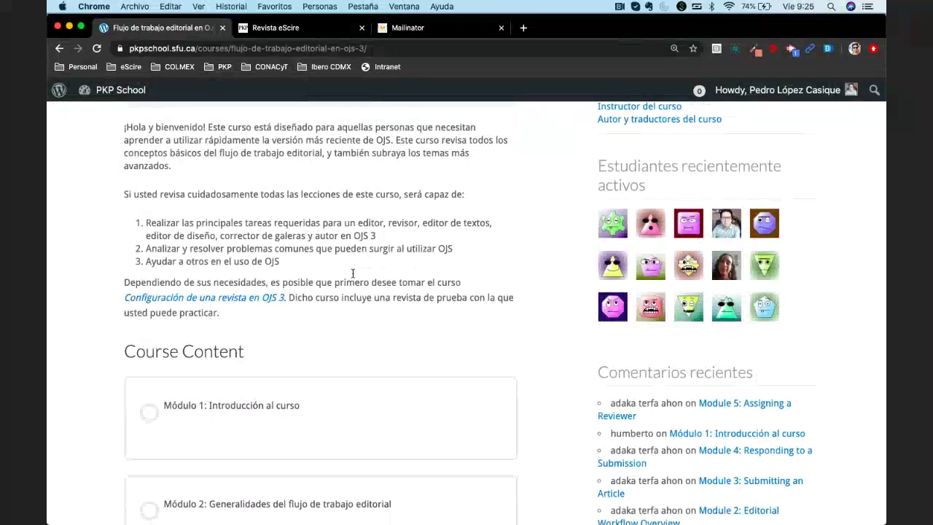
scroll(353, 273, "down", 10)
double_click(309, 209)
triple_click(310, 209)
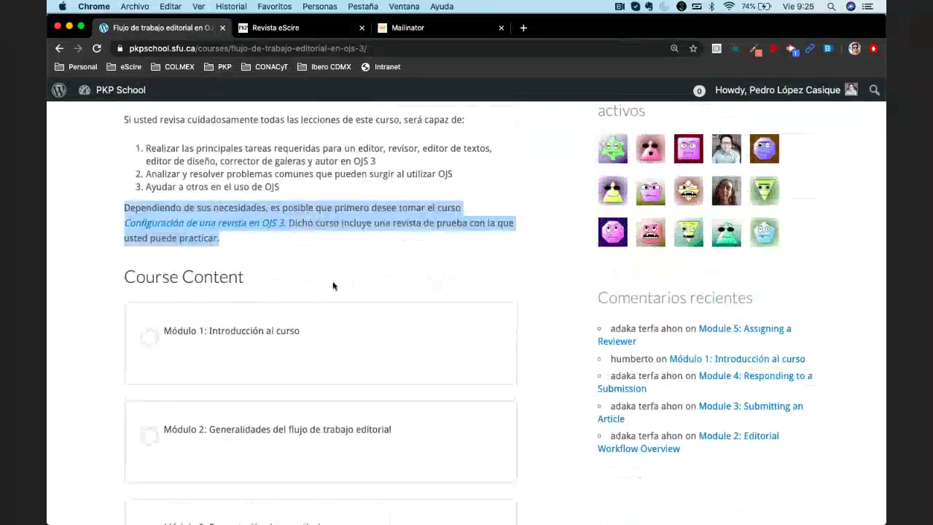
scroll(545, 258, "down", 5)
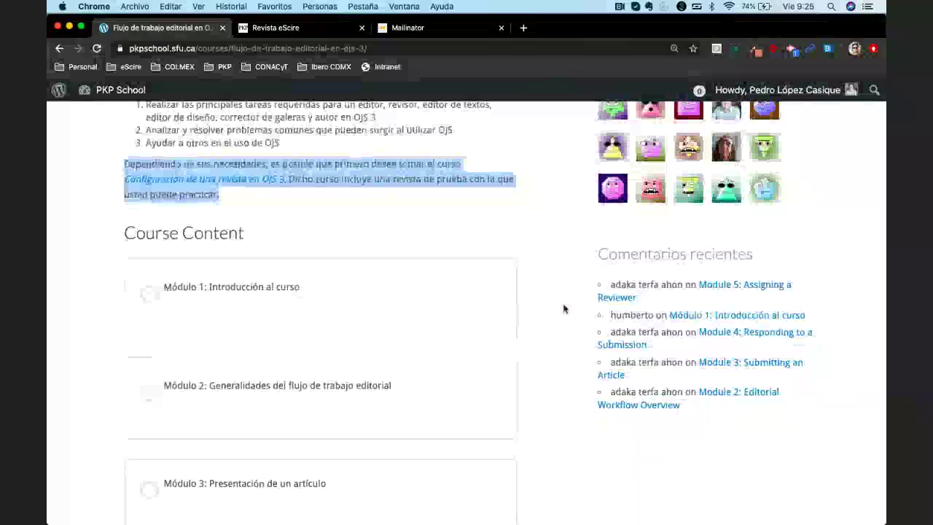
scroll(564, 309, "down", 4)
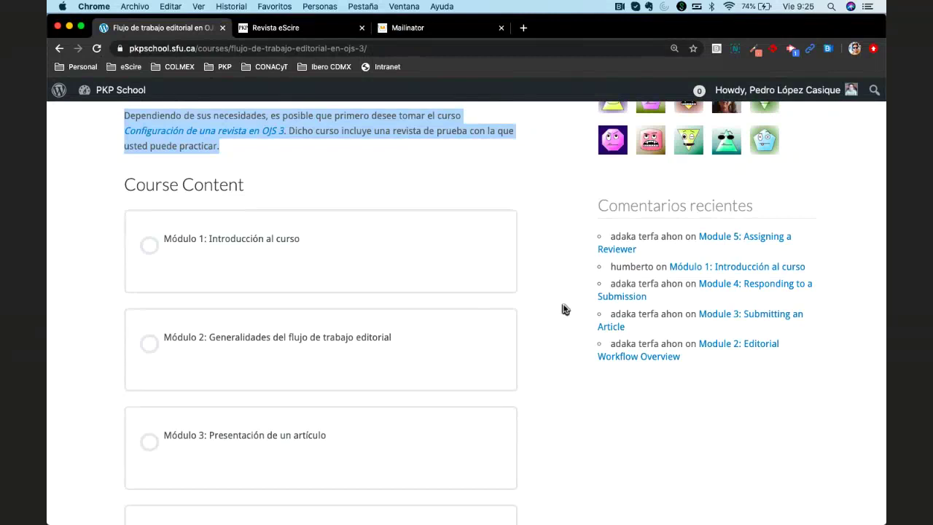
left_click(562, 309)
scroll(563, 309, "down", 1)
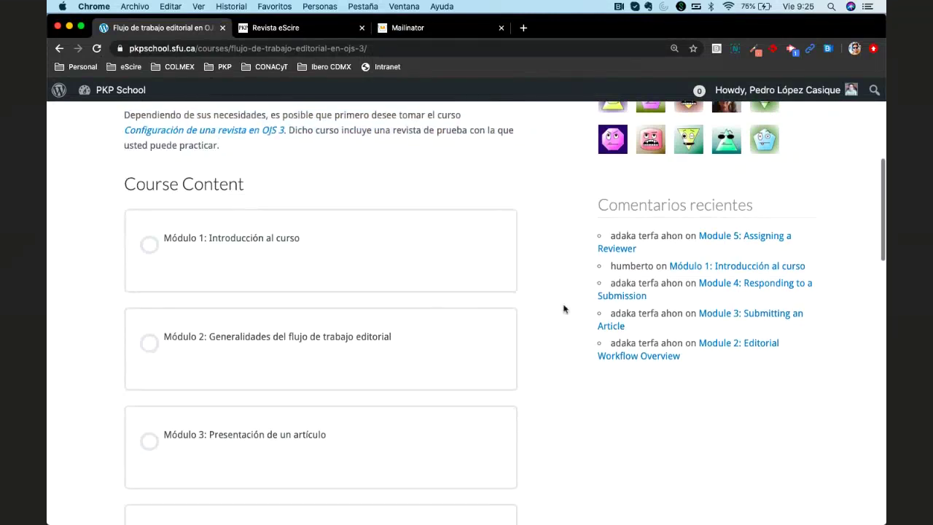
scroll(562, 309, "down", 2)
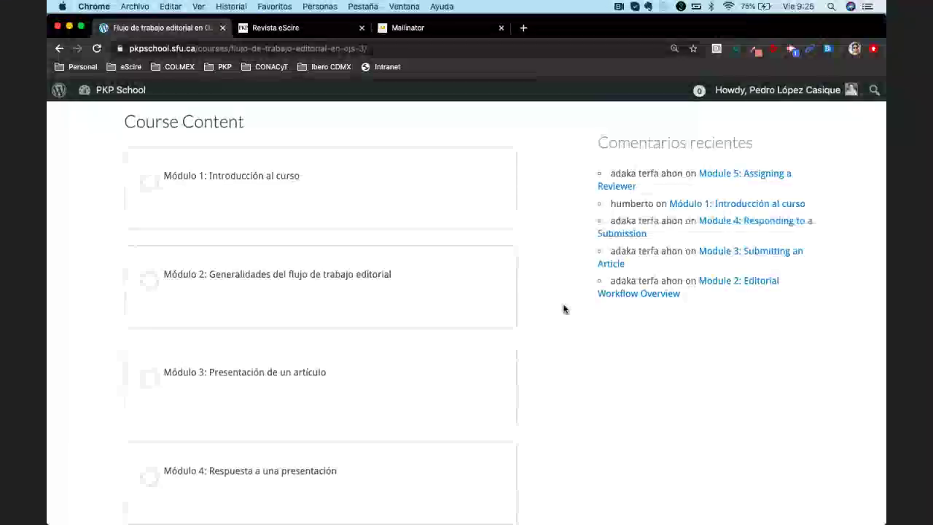
scroll(562, 309, "down", 5)
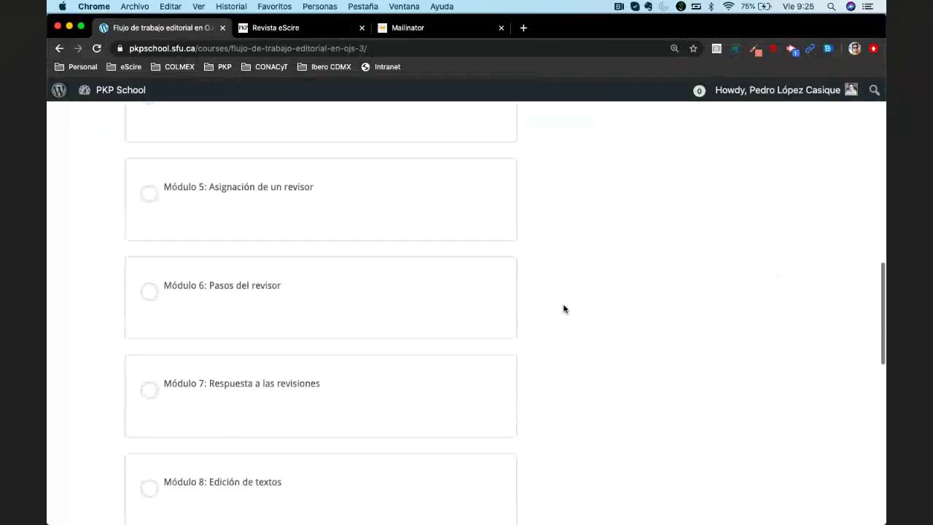
scroll(563, 309, "down", 5)
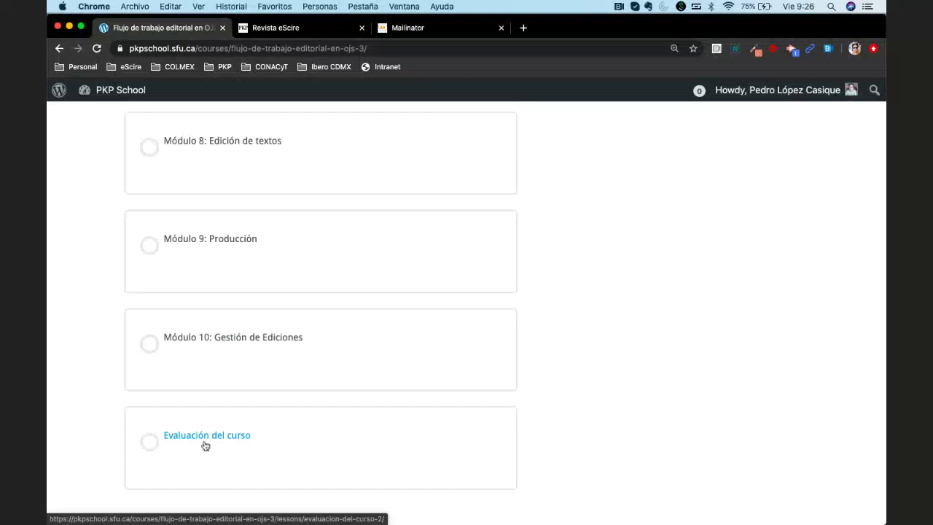
scroll(357, 415, "up", 1)
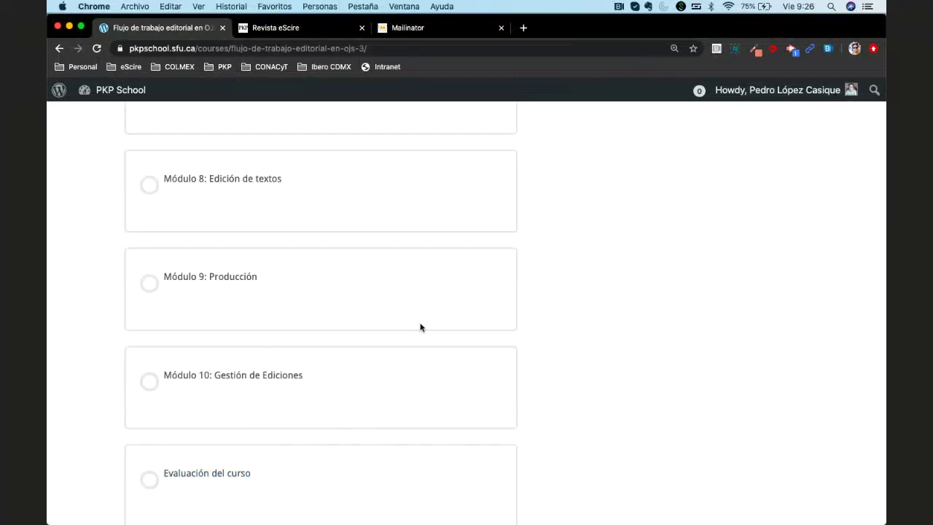
scroll(523, 340, "up", 12)
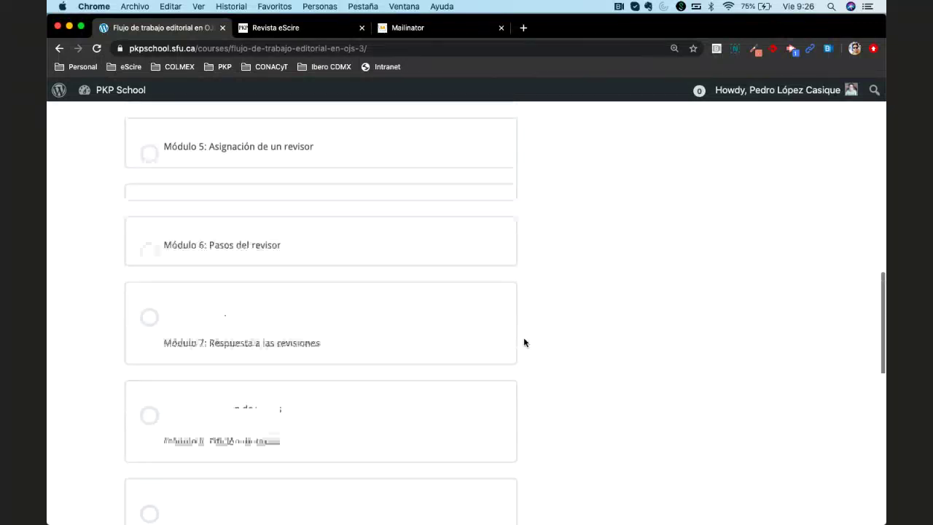
scroll(523, 342, "up", 8)
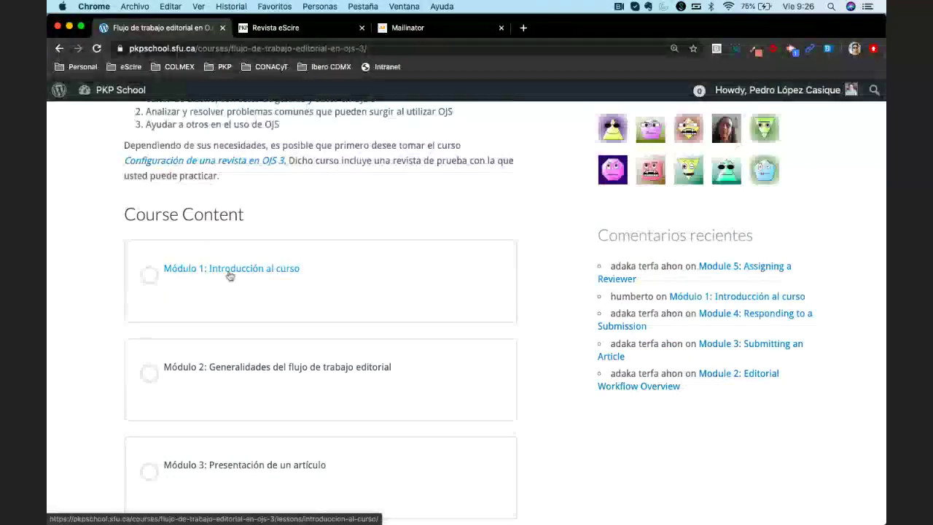
scroll(229, 274, "up", 3)
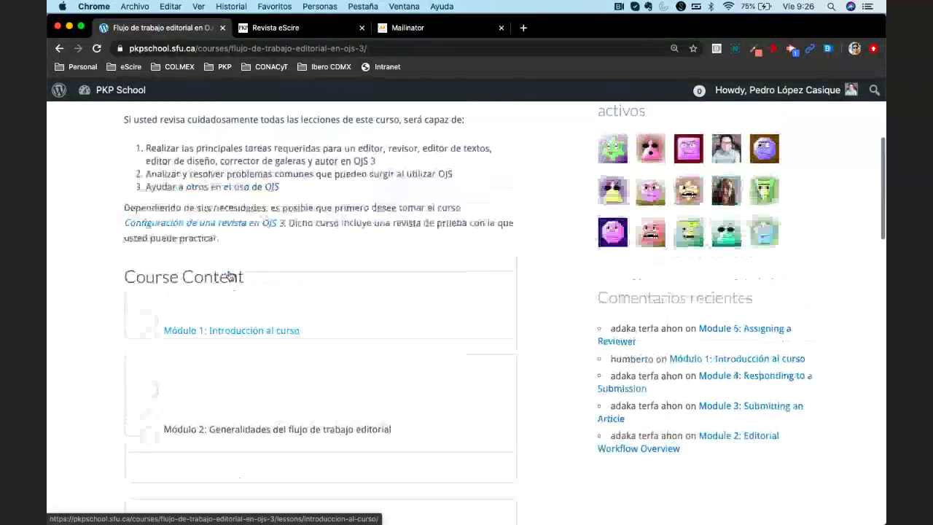
scroll(211, 292, "down", 1)
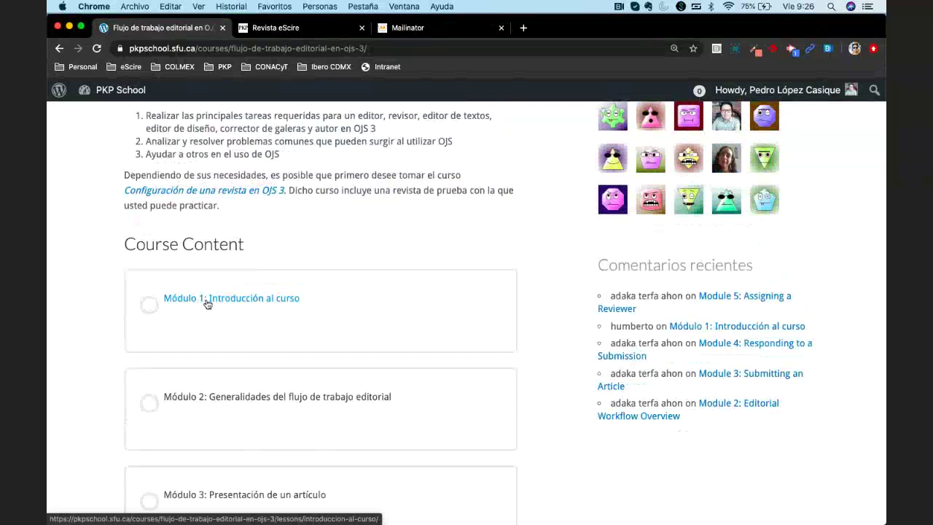
Open the 'Módulo 1: Introducción al curso' lesson from the course content list
left_click(207, 304)
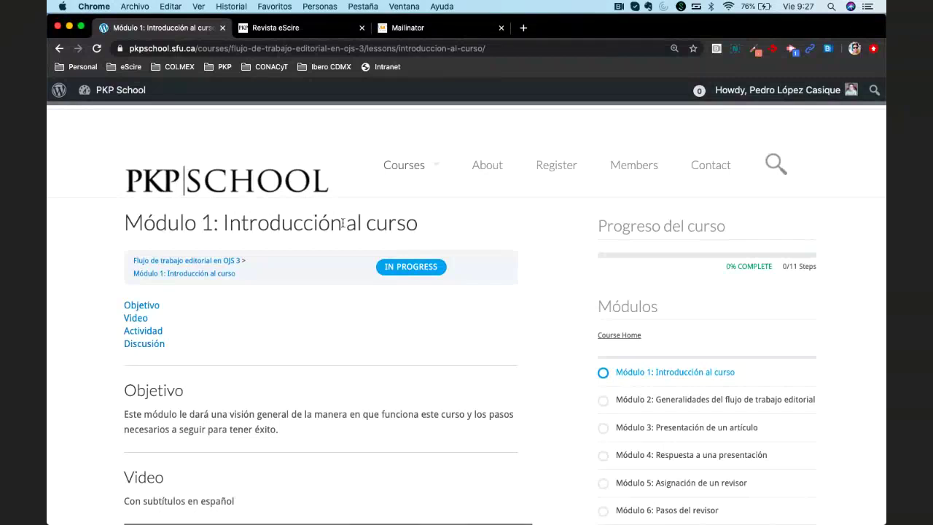
mouse_move(403, 166)
Choose 'Becoming an Editor' from the Courses menu and scroll through its course page
left_click(430, 173)
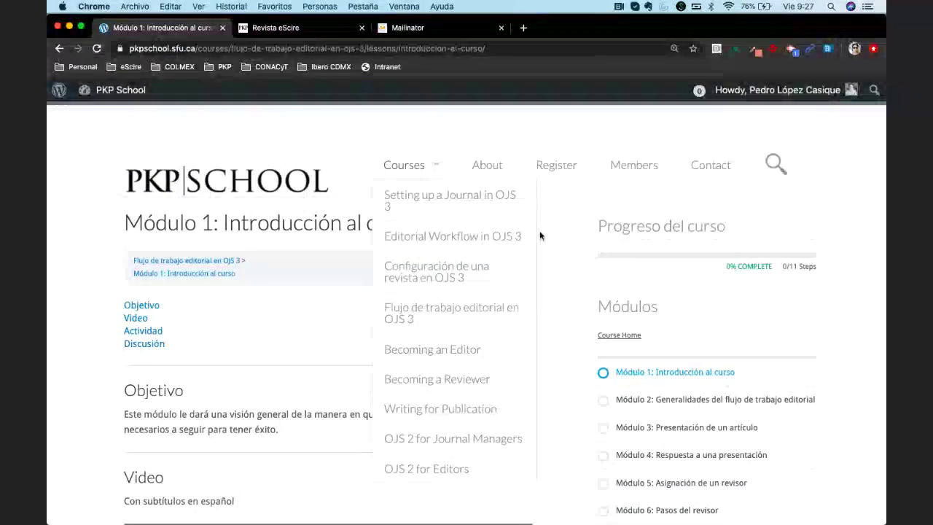
scroll(428, 167, "down", 1)
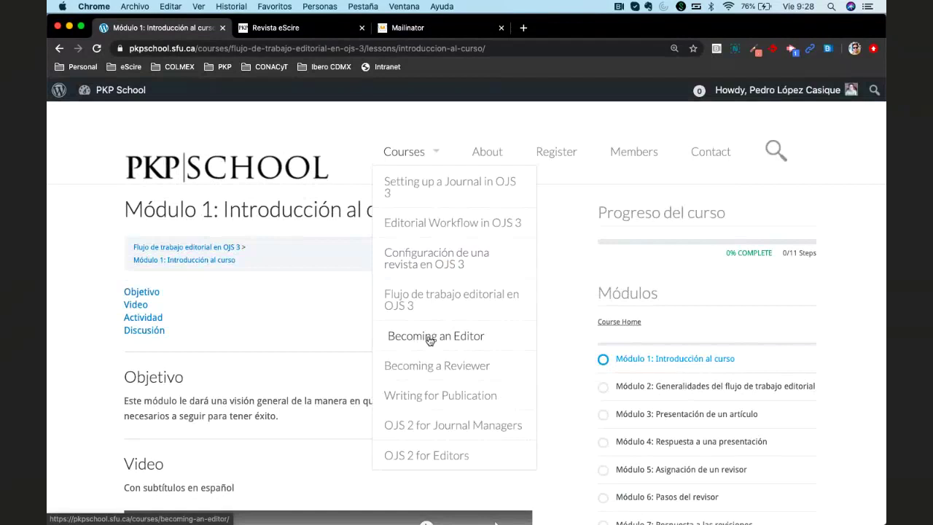
left_click(430, 340)
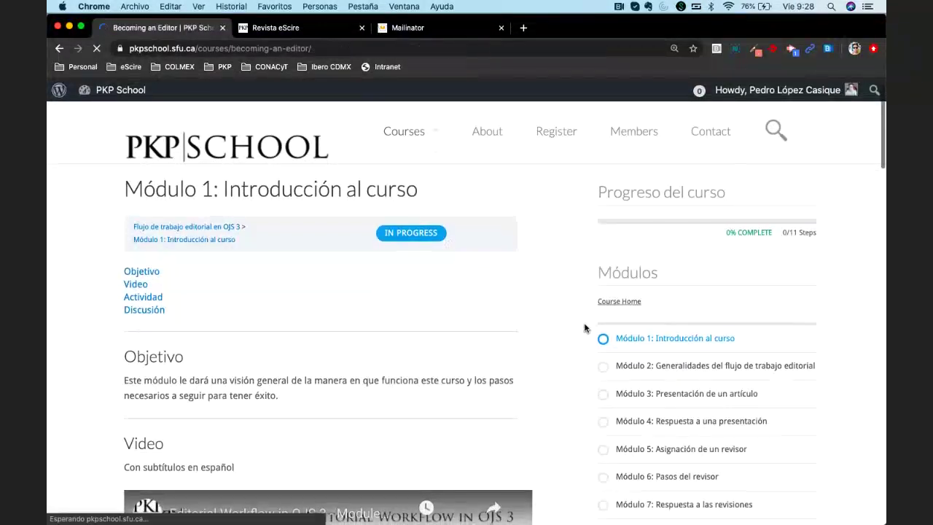
scroll(587, 327, "down", 1)
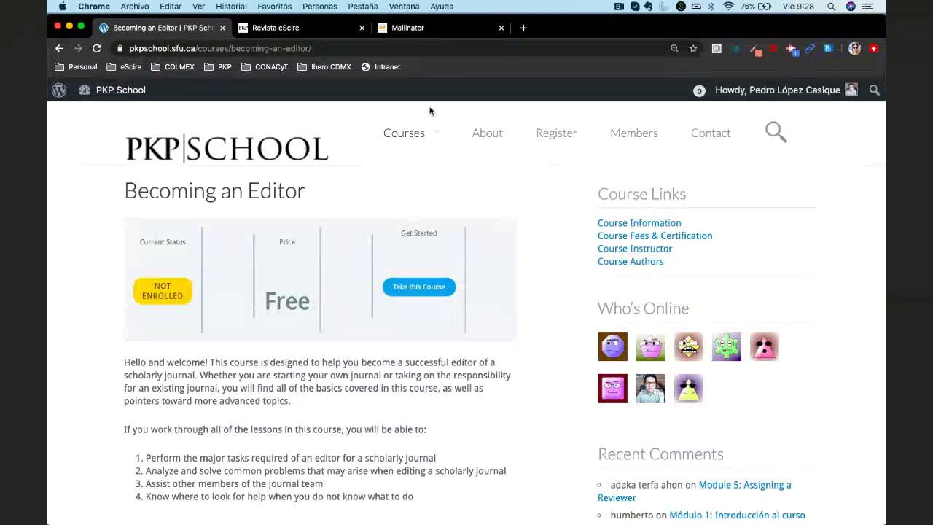
Return to the 'Flujo de trabajo editorial en OJS 3' course and scroll down to its Módulo 1 lesson
mouse_move(425, 126)
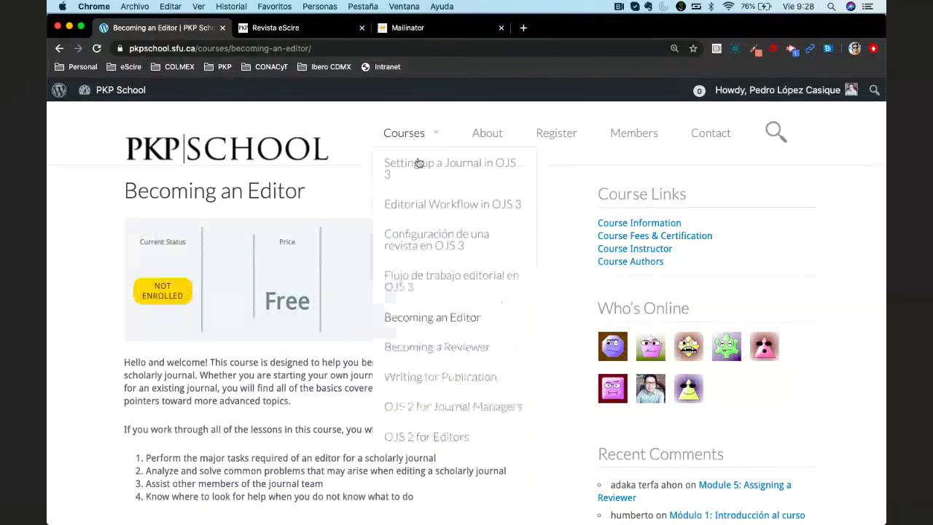
left_click(427, 281)
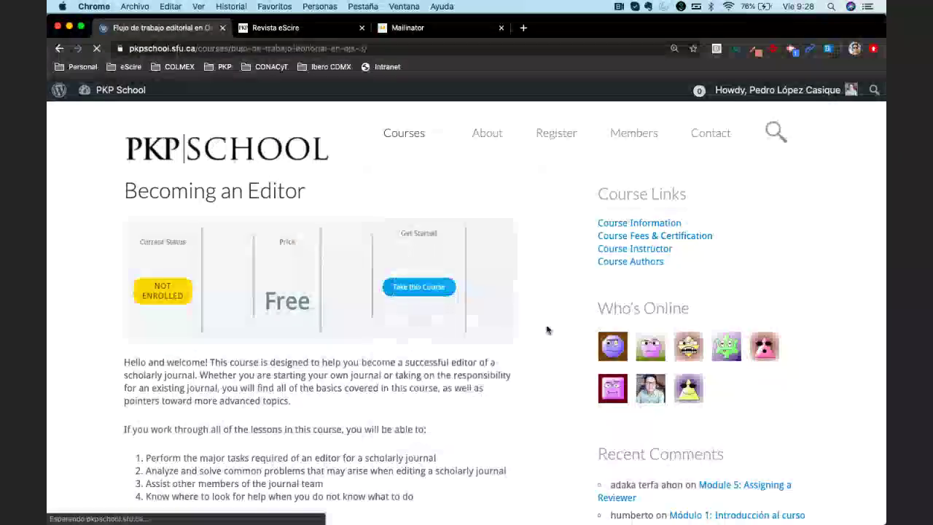
scroll(547, 331, "down", 5)
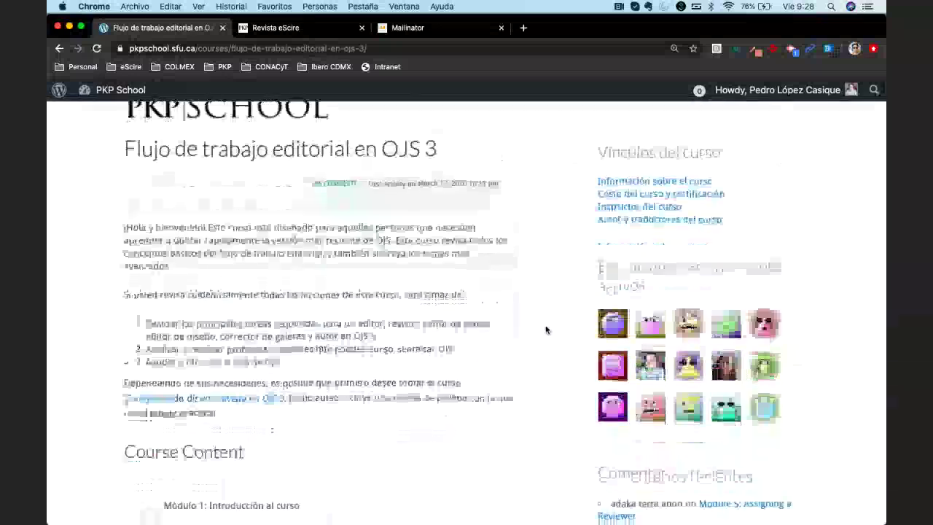
scroll(546, 330, "down", 3)
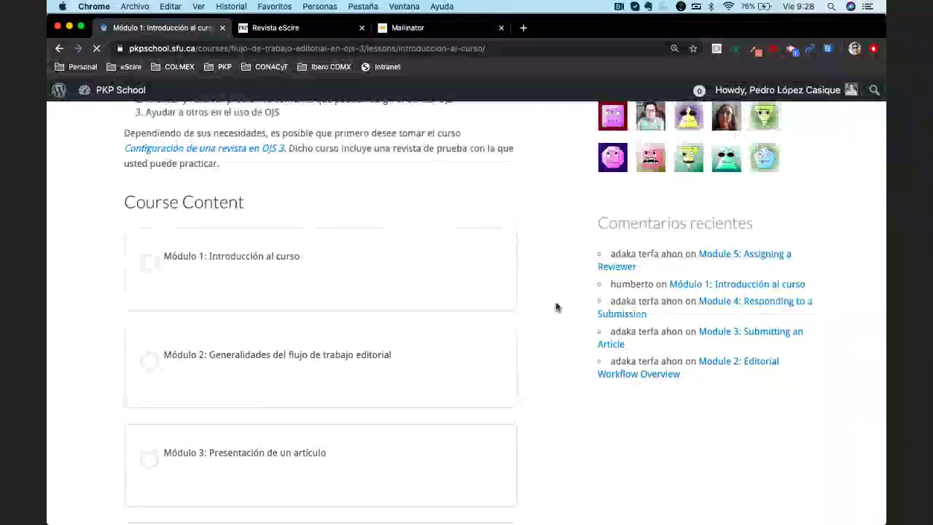
scroll(556, 306, "down", 1)
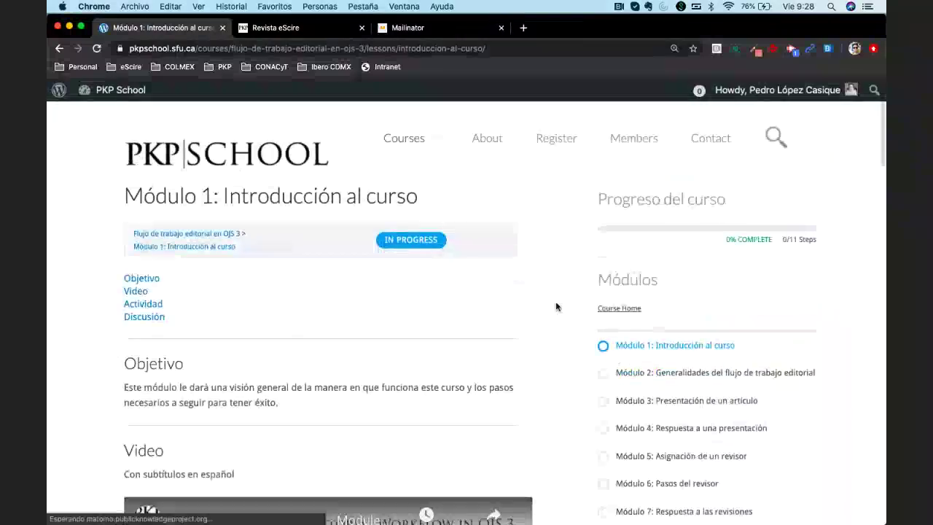
scroll(556, 306, "down", 1)
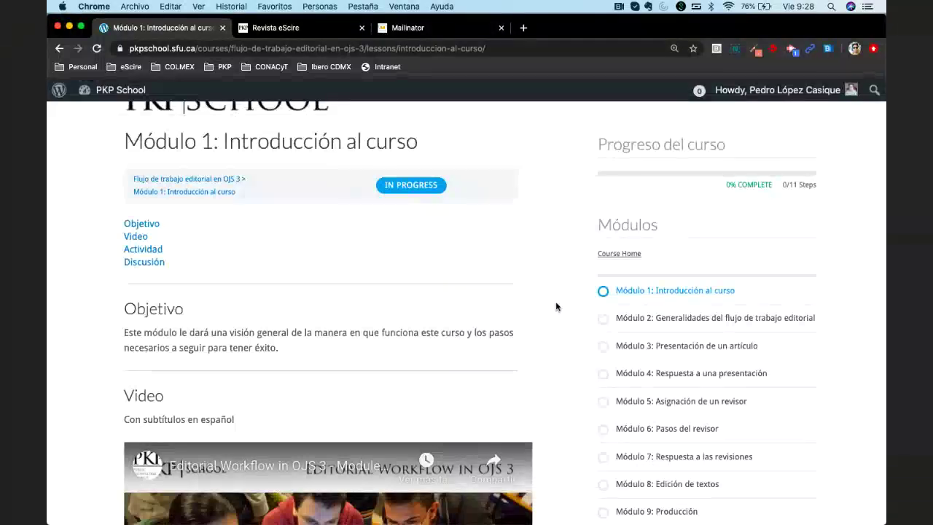
scroll(555, 306, "up", 1)
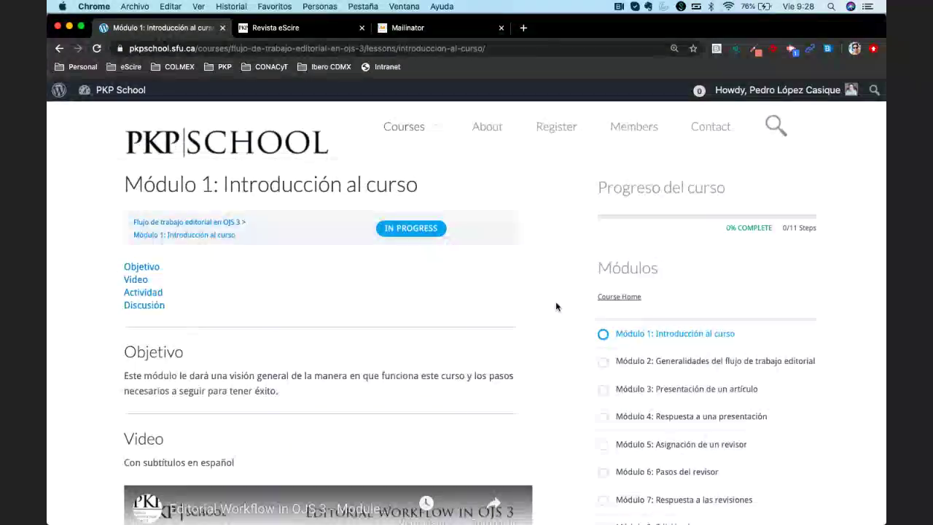
scroll(298, 224, "down", 1)
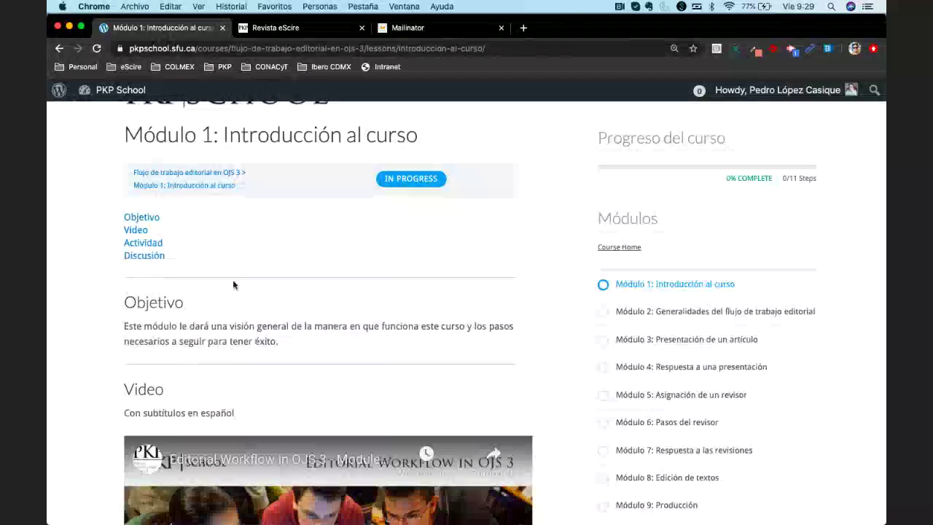
scroll(269, 342, "down", 2)
triple_click(301, 282)
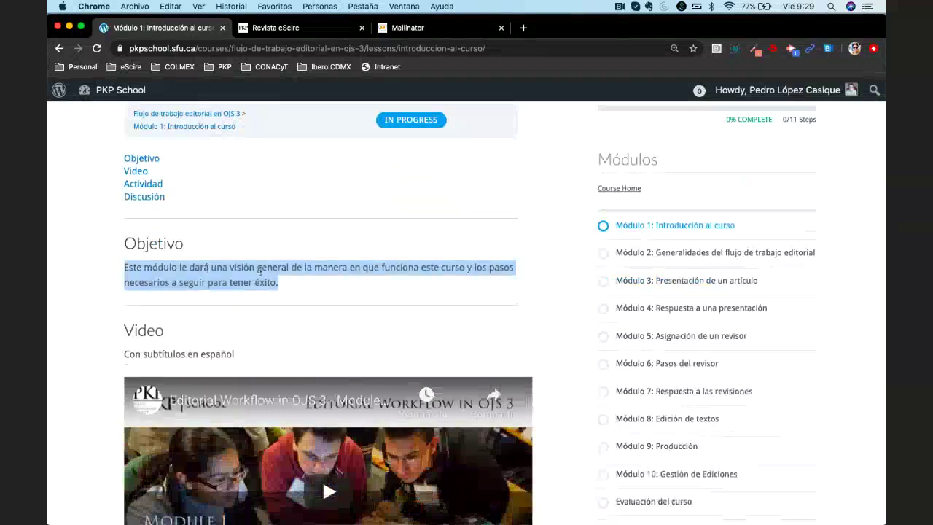
left_click(304, 293)
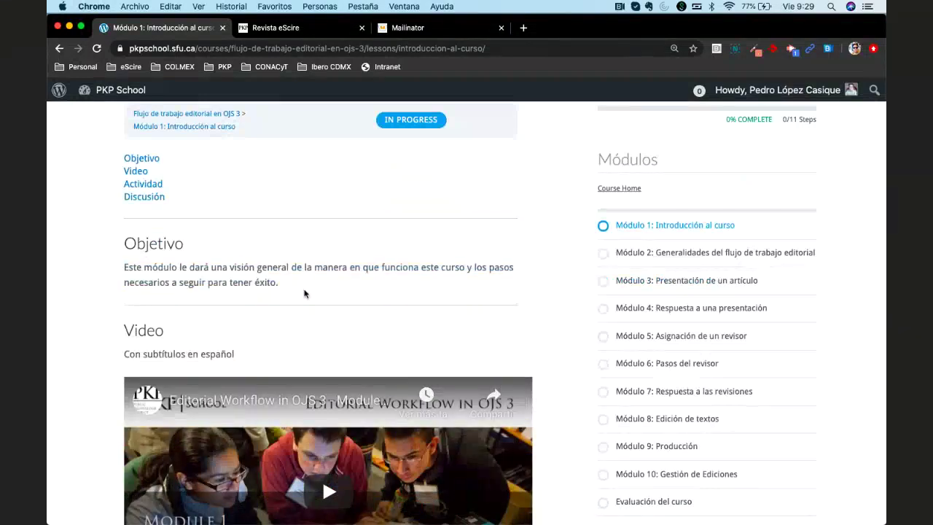
scroll(304, 294, "down", 3)
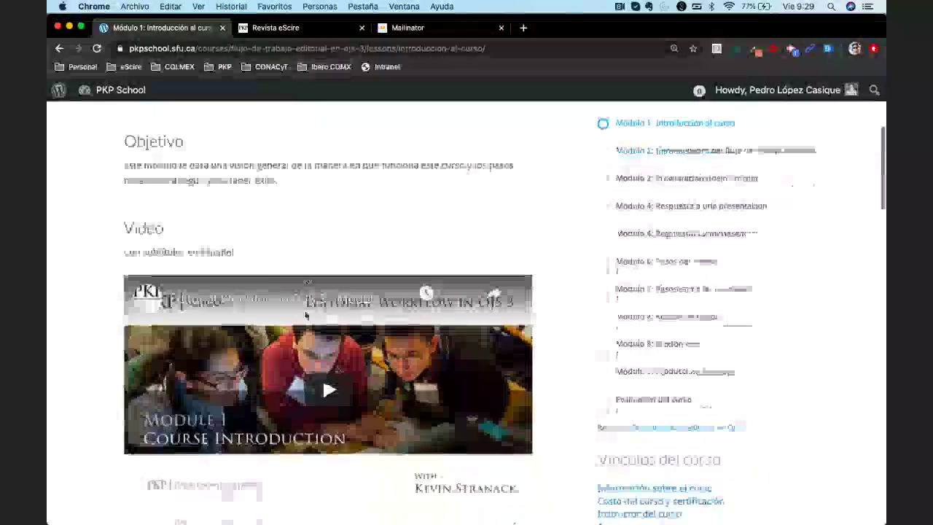
scroll(318, 347, "down", 6)
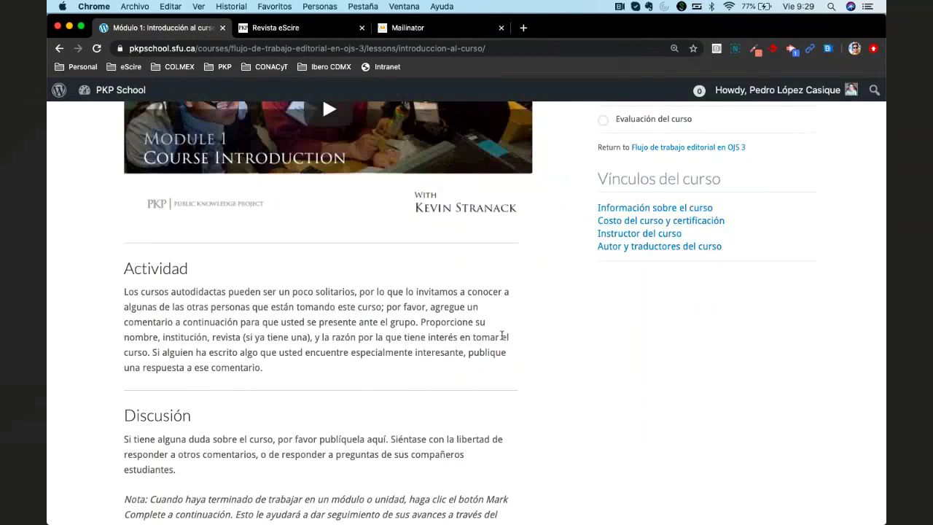
scroll(502, 336, "down", 2)
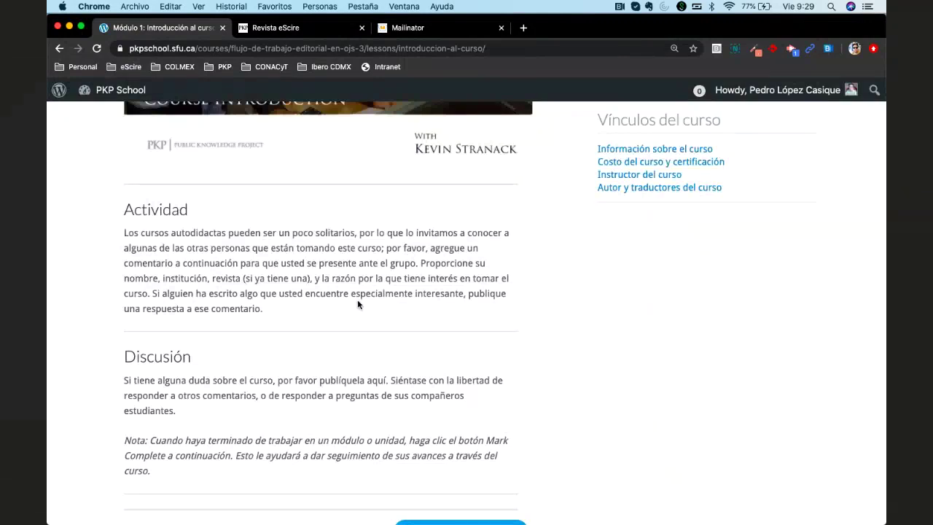
Read the Actividad and Discusión instructions, then scroll past Mark Complete to the 106 comments
scroll(358, 299, "down", 1)
triple_click(230, 232)
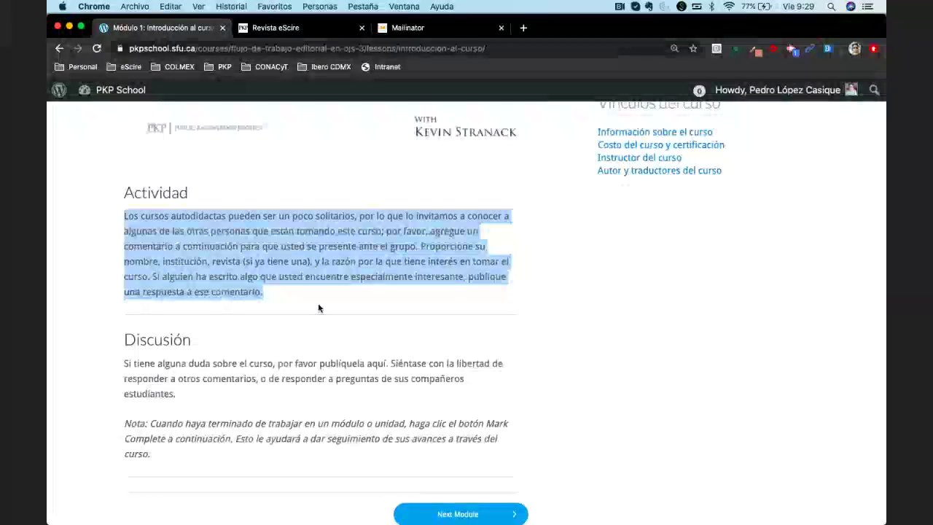
scroll(329, 322, "up", 5)
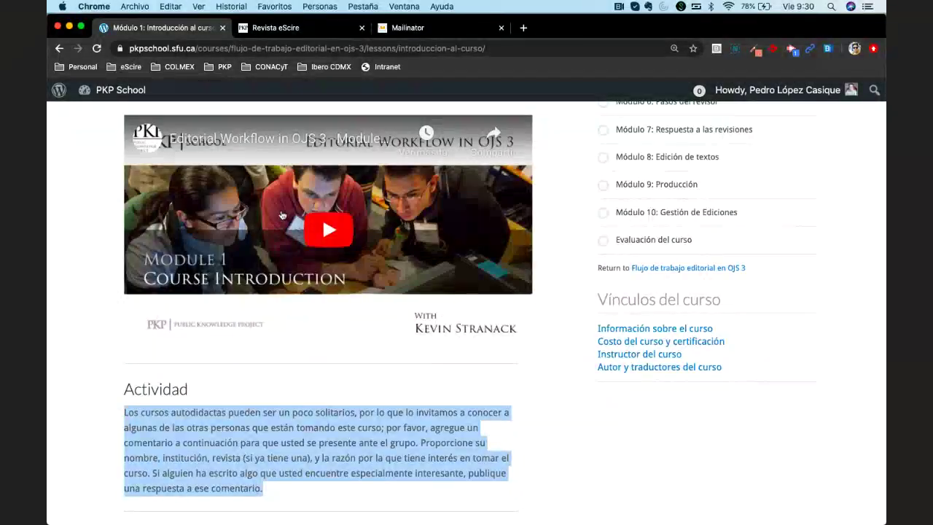
left_click(554, 242)
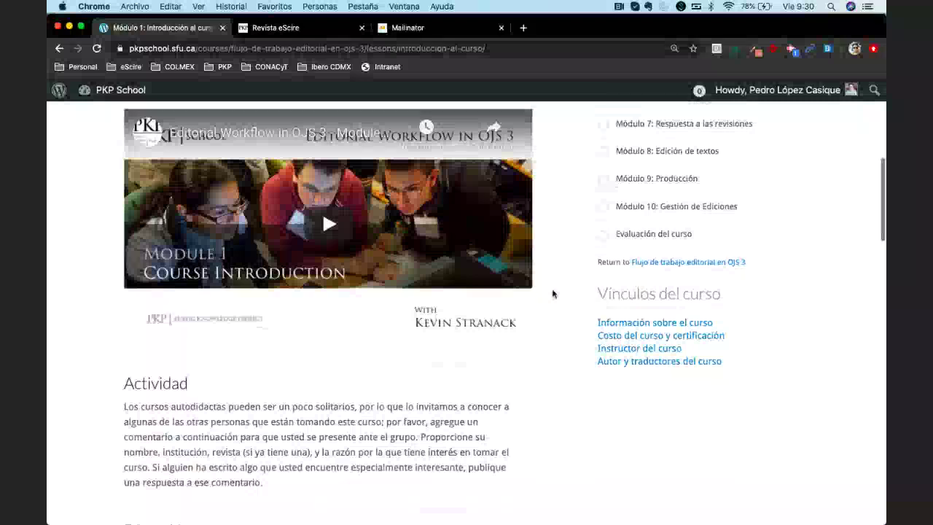
scroll(553, 294, "down", 2)
scroll(552, 294, "down", 4)
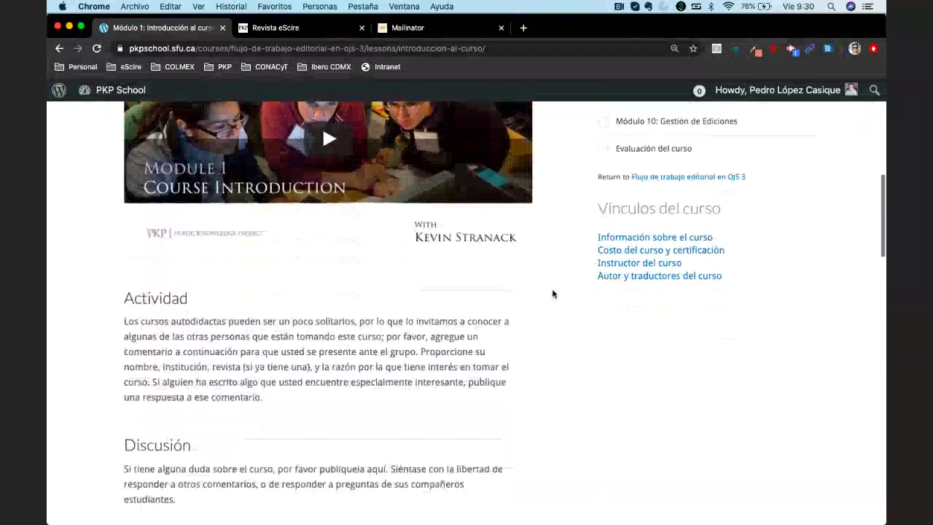
scroll(553, 294, "down", 5)
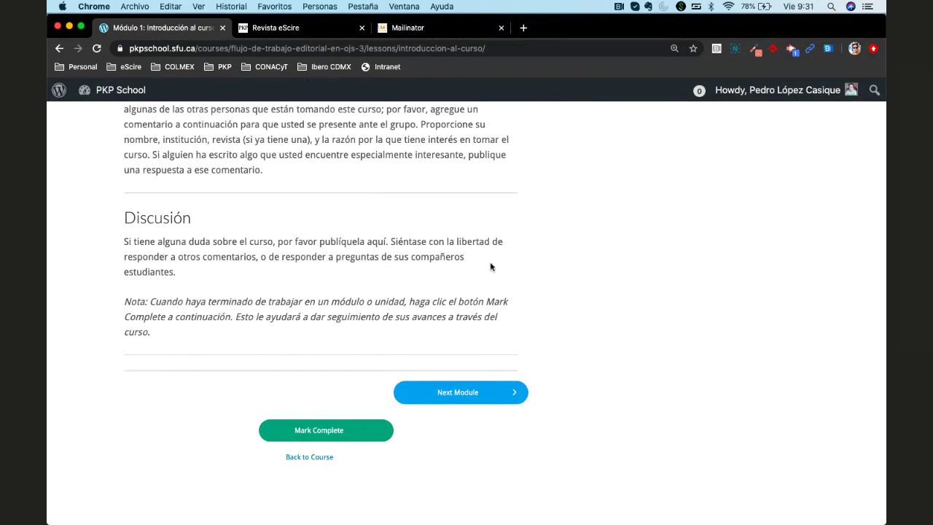
scroll(490, 267, "down", 1)
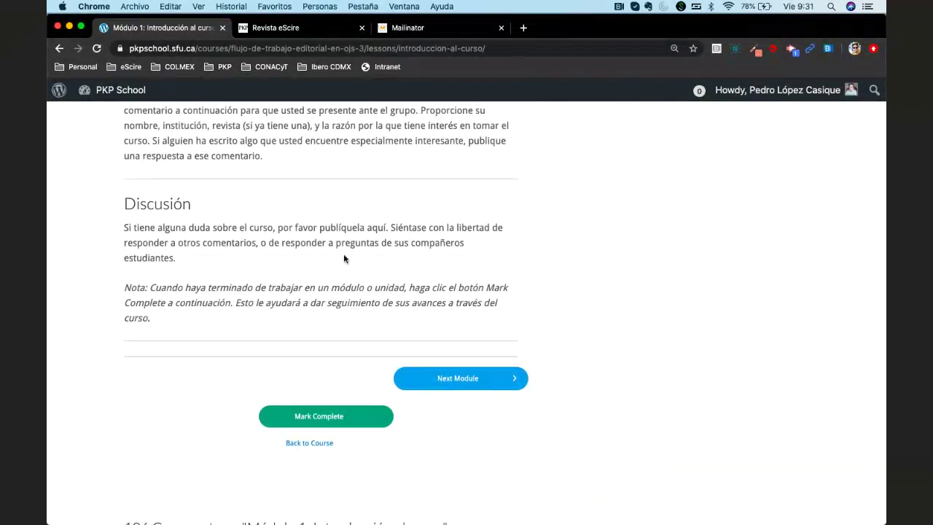
scroll(433, 279, "down", 5)
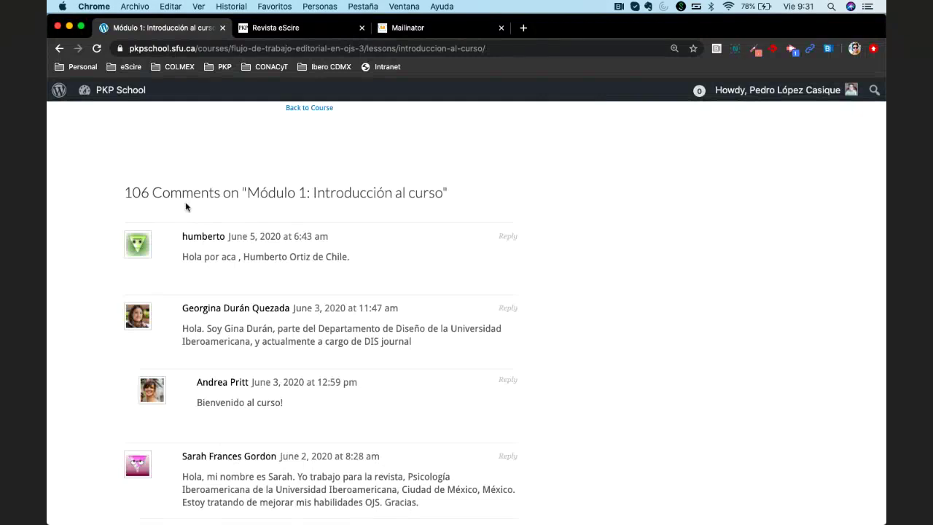
scroll(276, 293, "down", 3)
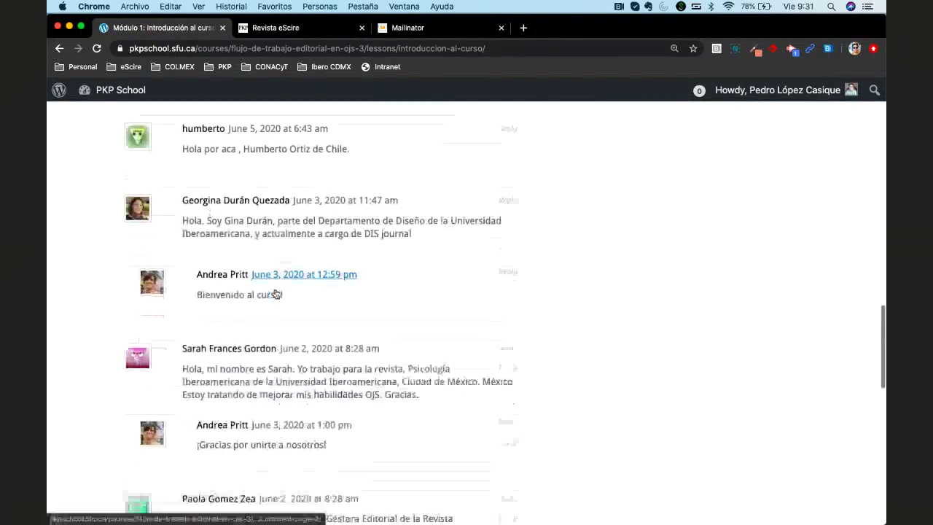
scroll(277, 293, "down", 7)
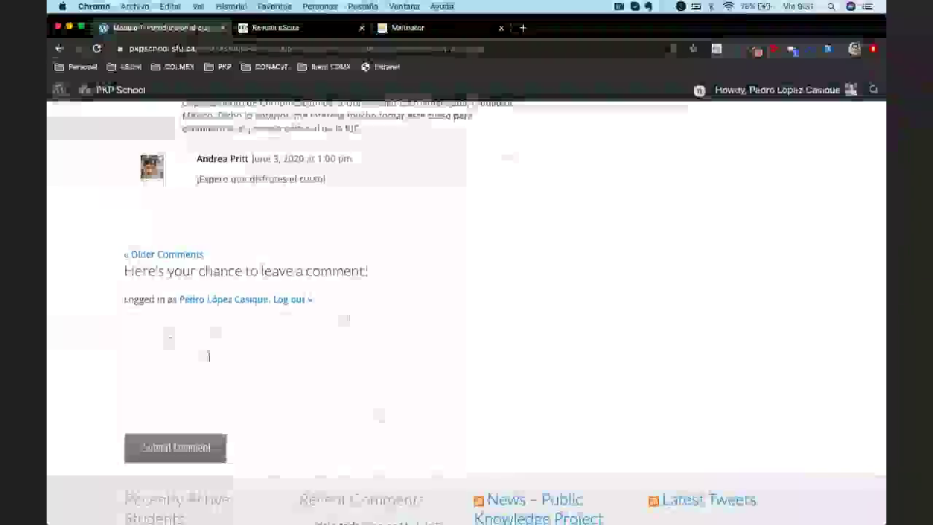
left_click(257, 350)
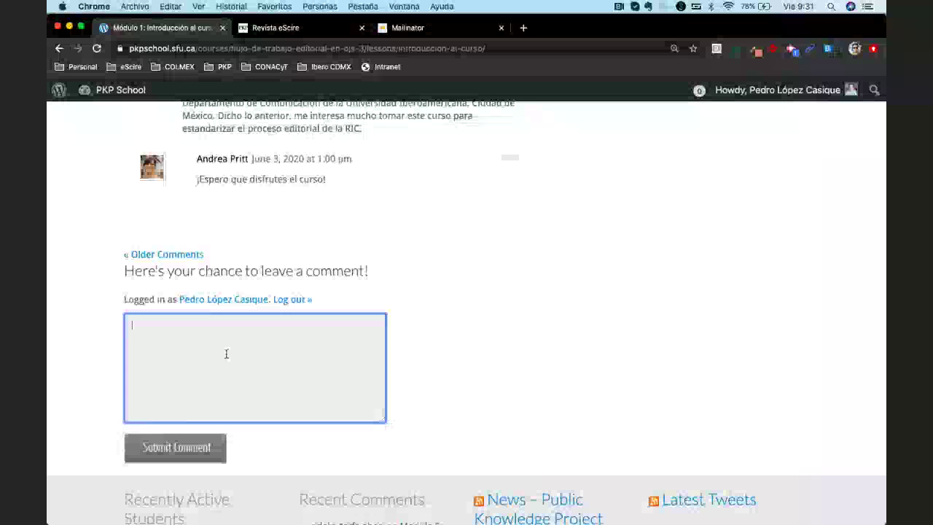
scroll(494, 315, "up", 1)
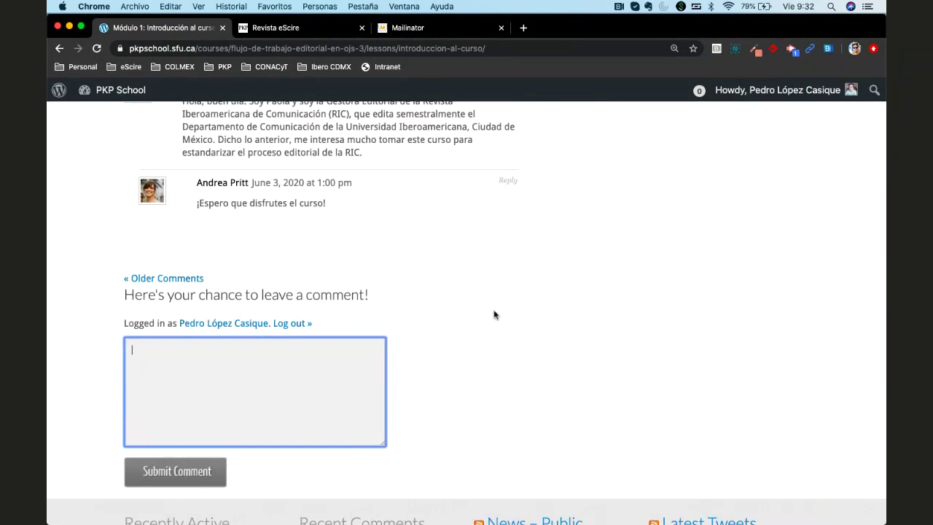
scroll(493, 314, "up", 1)
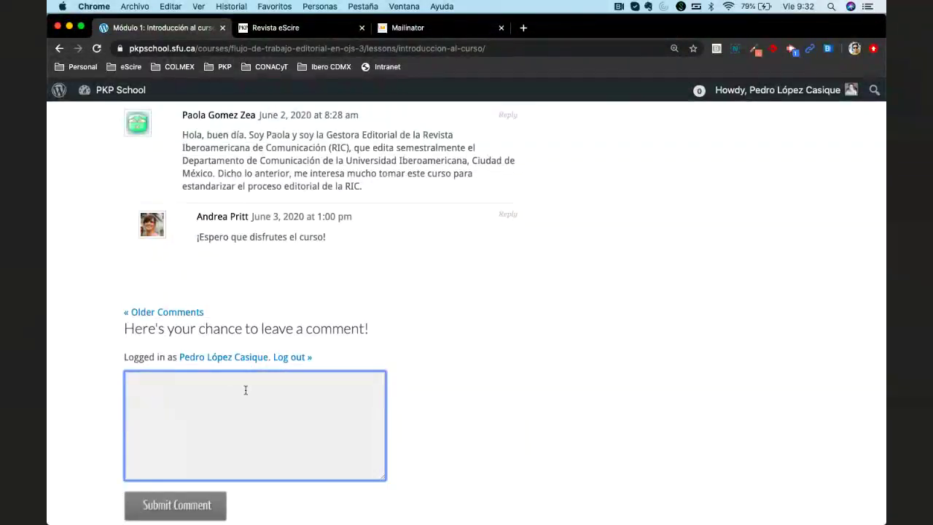
scroll(525, 340, "up", 20)
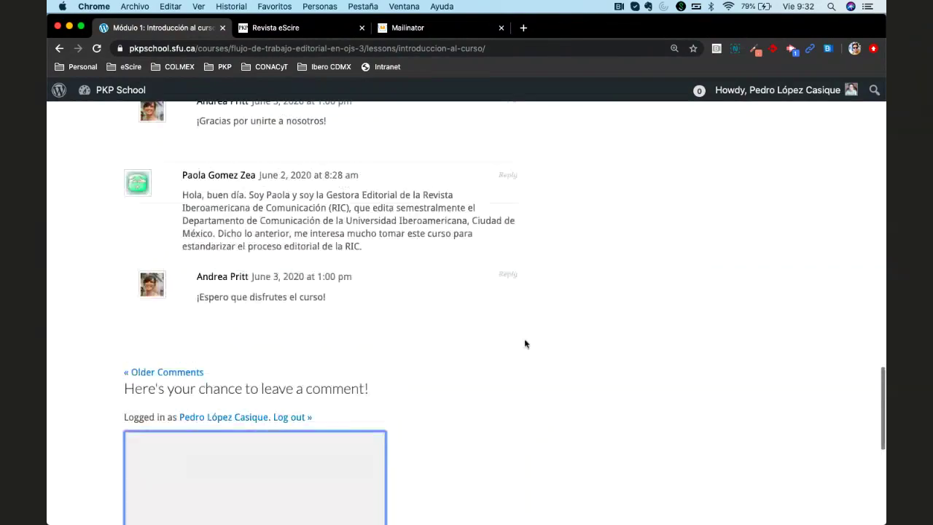
scroll(526, 343, "up", 3)
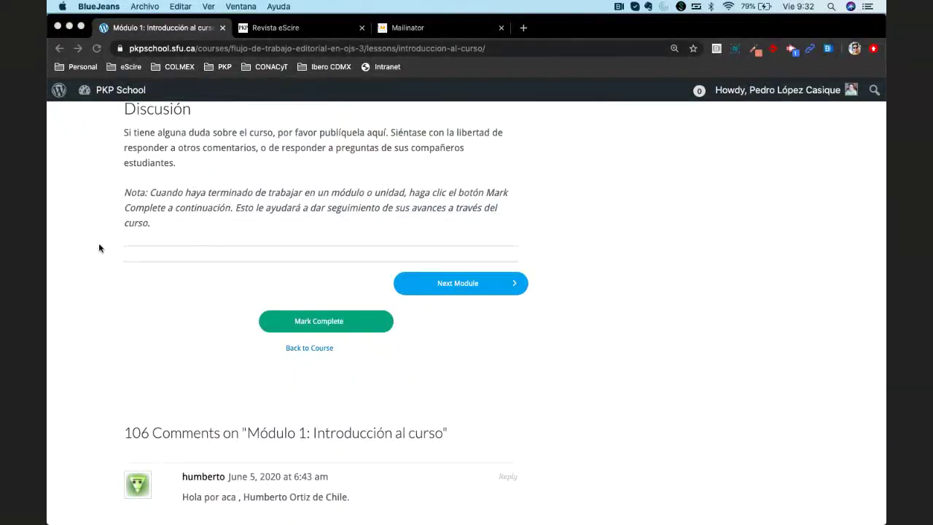
mouse_move(351, 290)
left_mouse_down()
mouse_move(252, 310)
mouse_move(354, 296)
left_mouse_up()
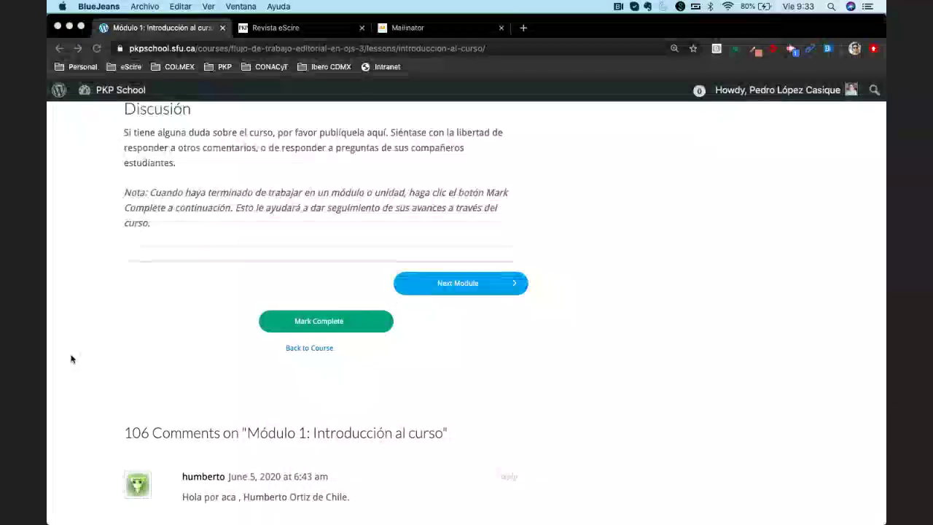
scroll(466, 328, "up", 1)
scroll(465, 328, "up", 10)
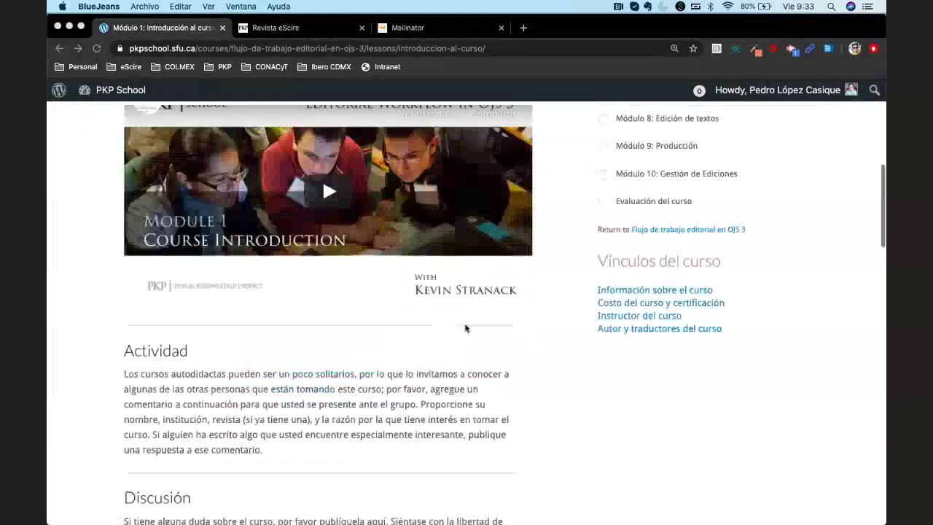
scroll(558, 306, "down", 3)
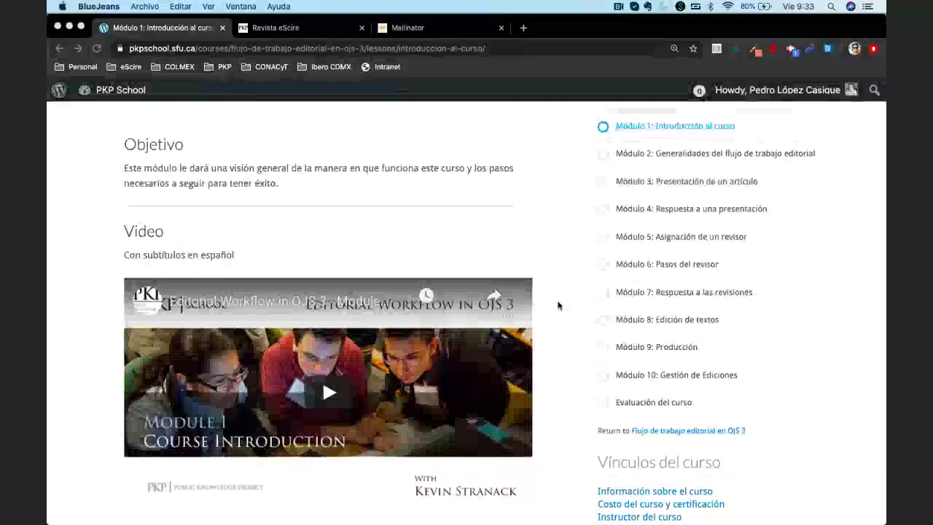
scroll(559, 305, "down", 2)
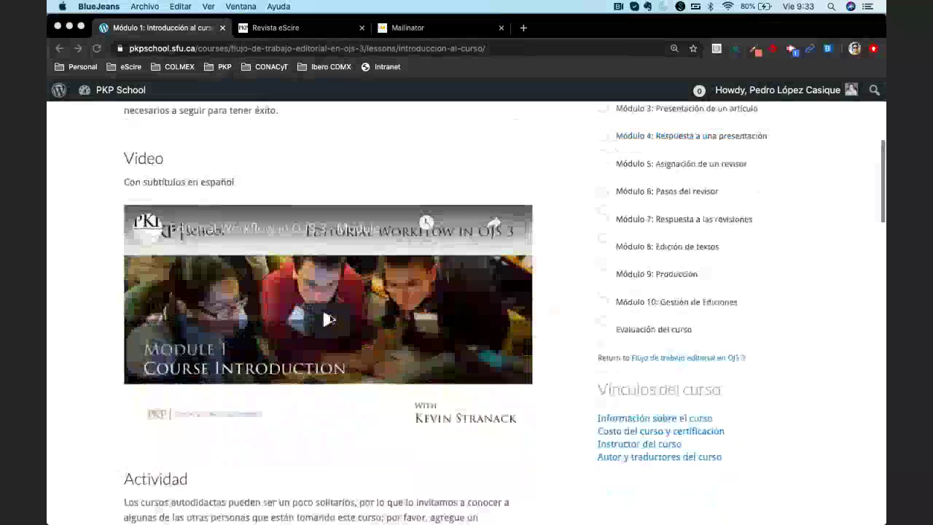
Play the introduction video muted, seeking ahead through 0:23, 0:34, 1:02 and 1:31
left_click(329, 318)
left_click(179, 421)
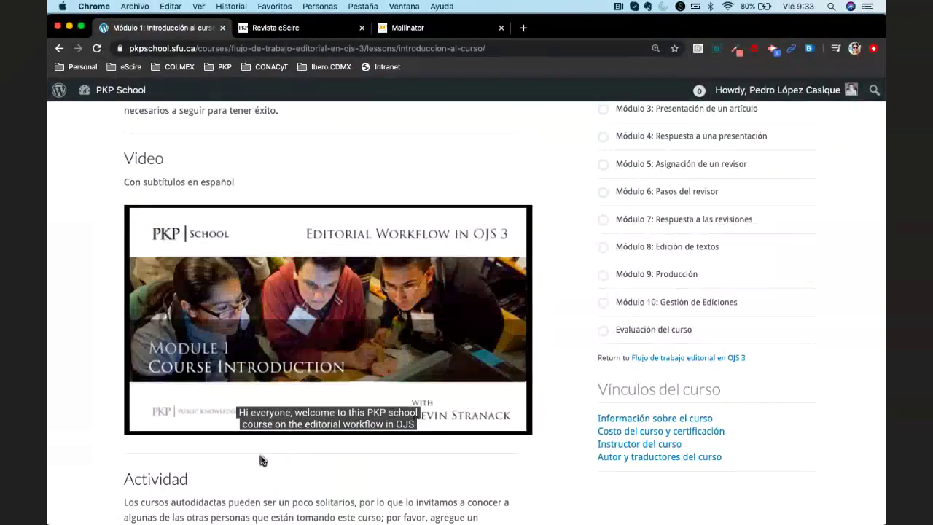
left_click(222, 407)
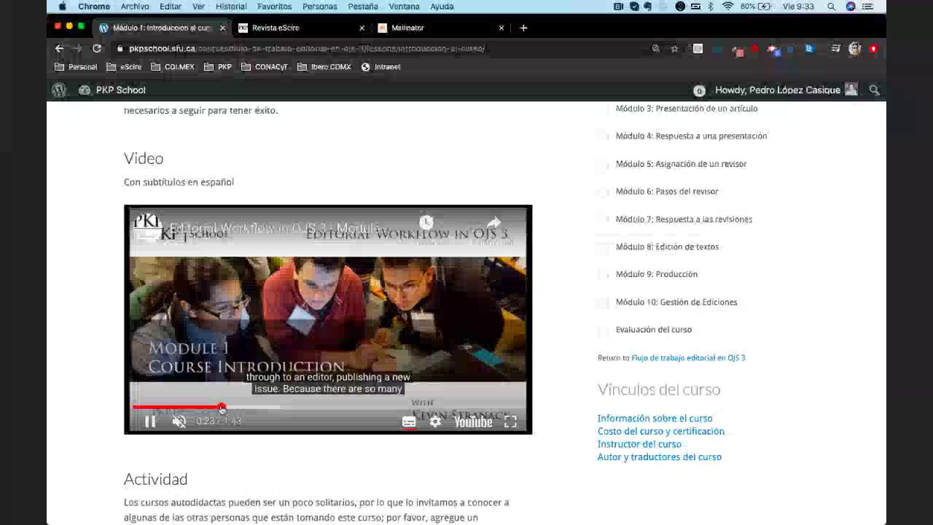
left_click(266, 407)
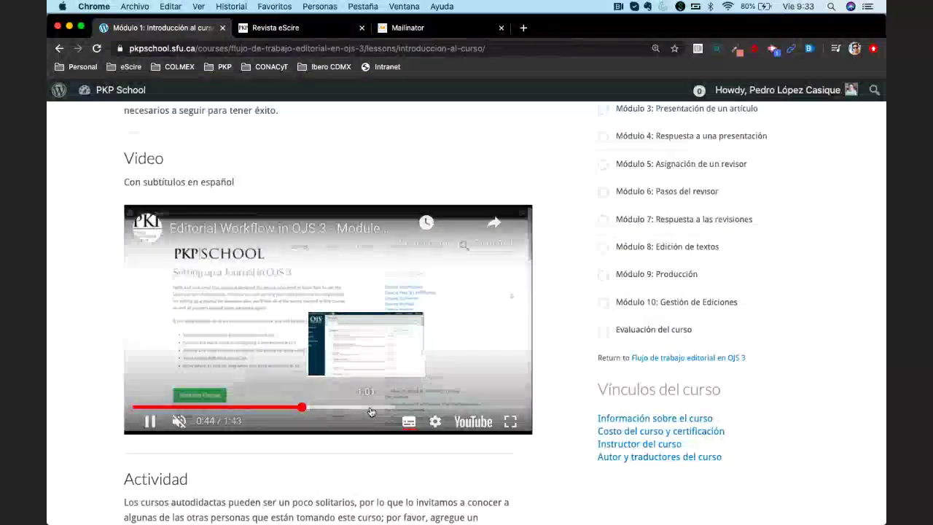
left_click(371, 408)
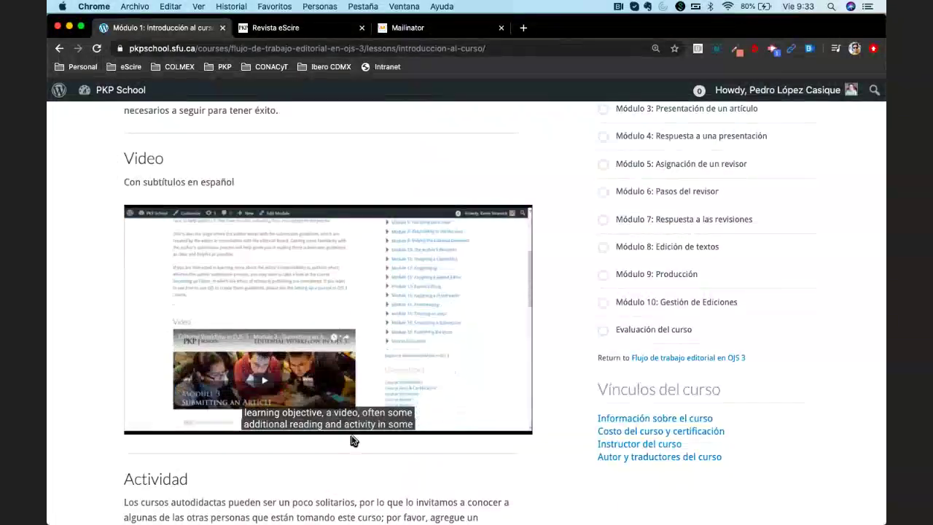
left_click(478, 408)
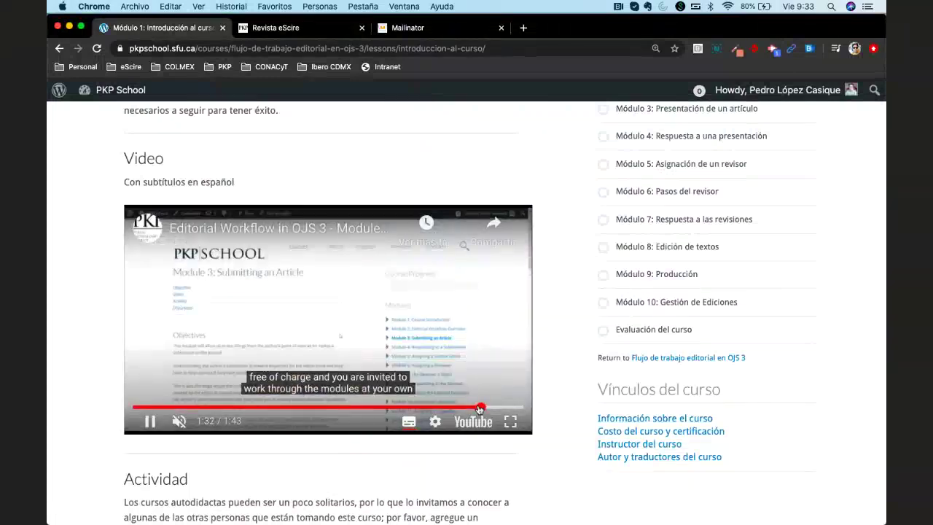
scroll(538, 364, "down", 1)
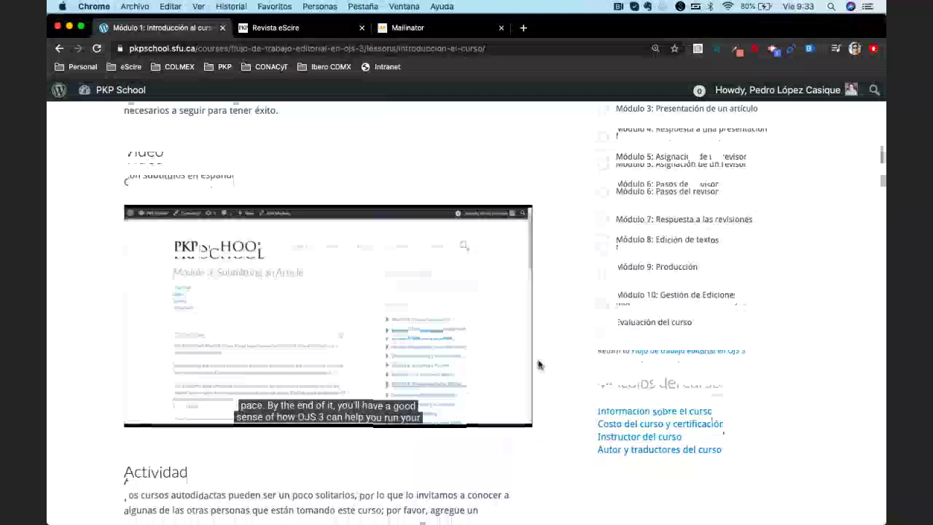
scroll(540, 364, "down", 3)
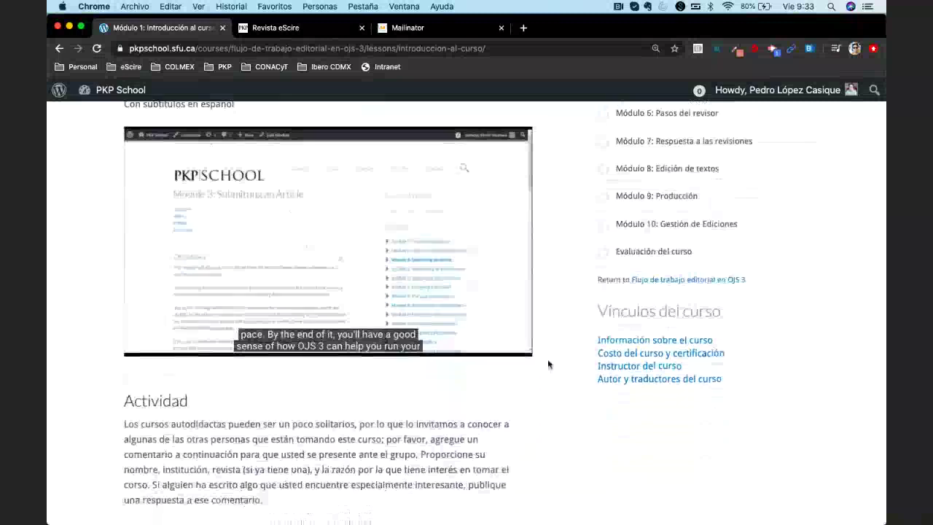
scroll(548, 364, "down", 4)
scroll(548, 364, "down", 4)
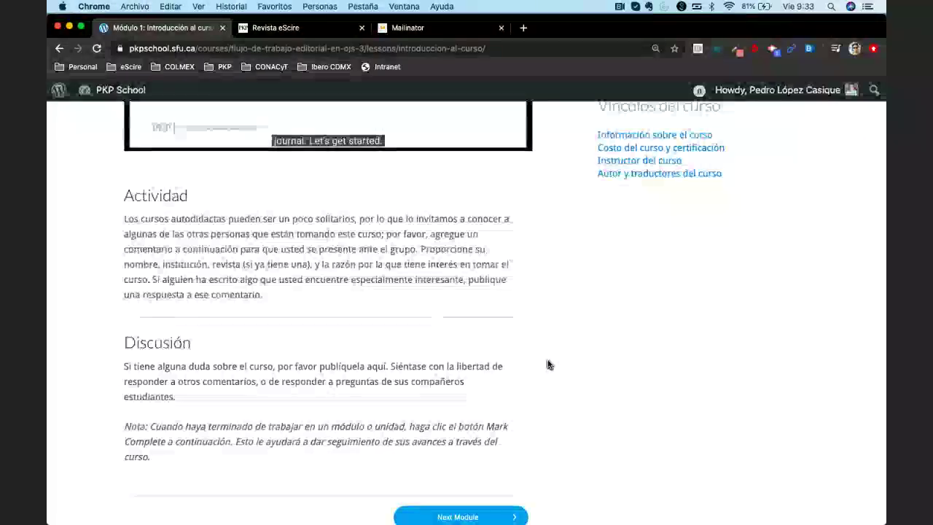
scroll(549, 364, "down", 1)
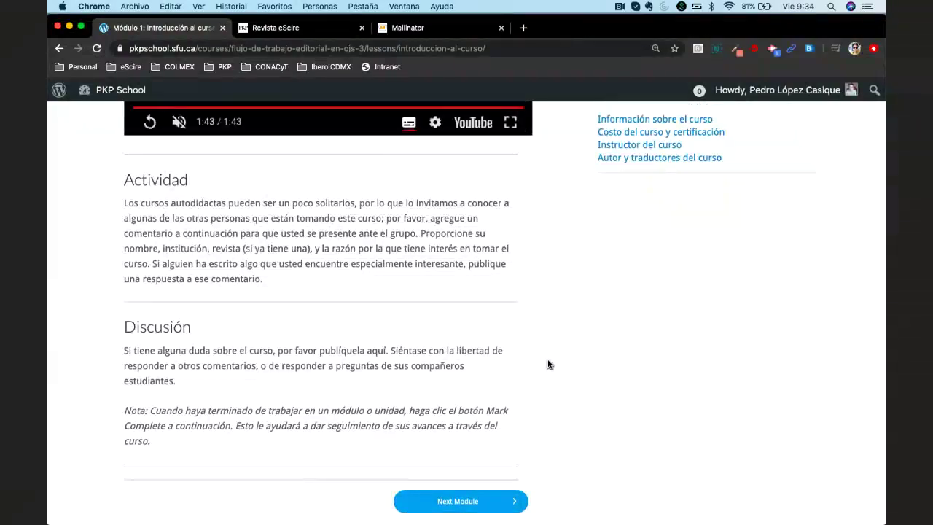
scroll(549, 365, "down", 2)
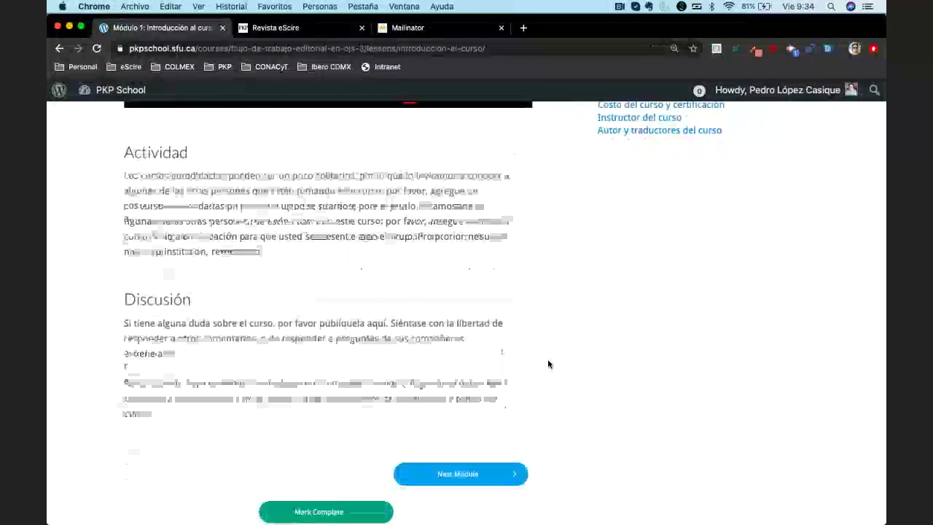
scroll(549, 364, "down", 15)
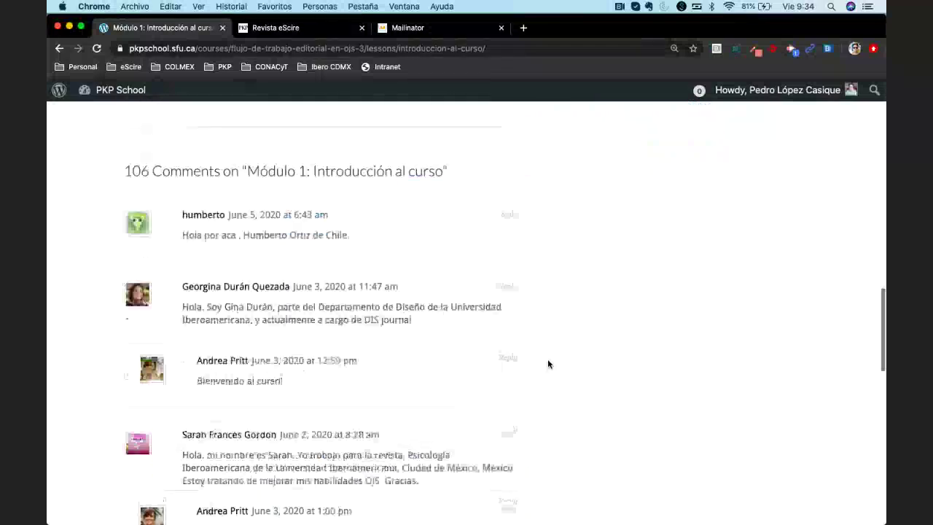
left_click(295, 269)
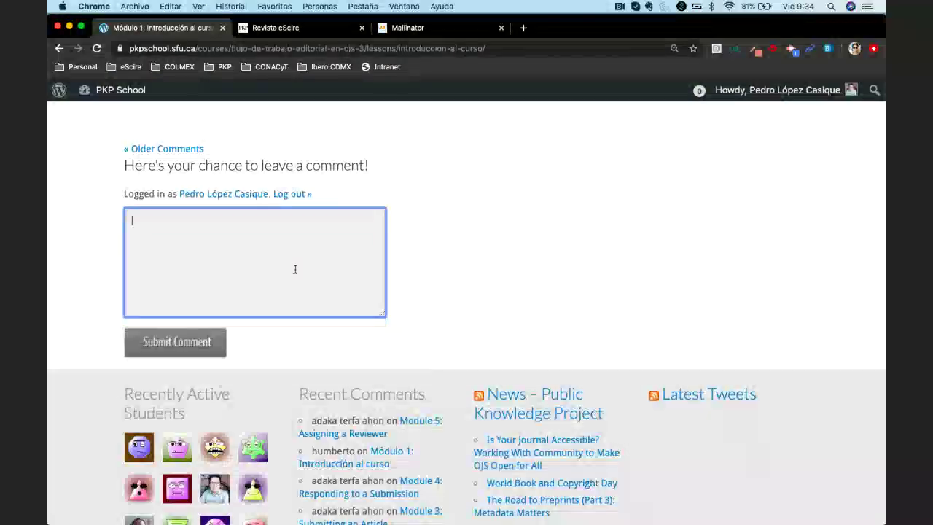
scroll(515, 260, "up", 5)
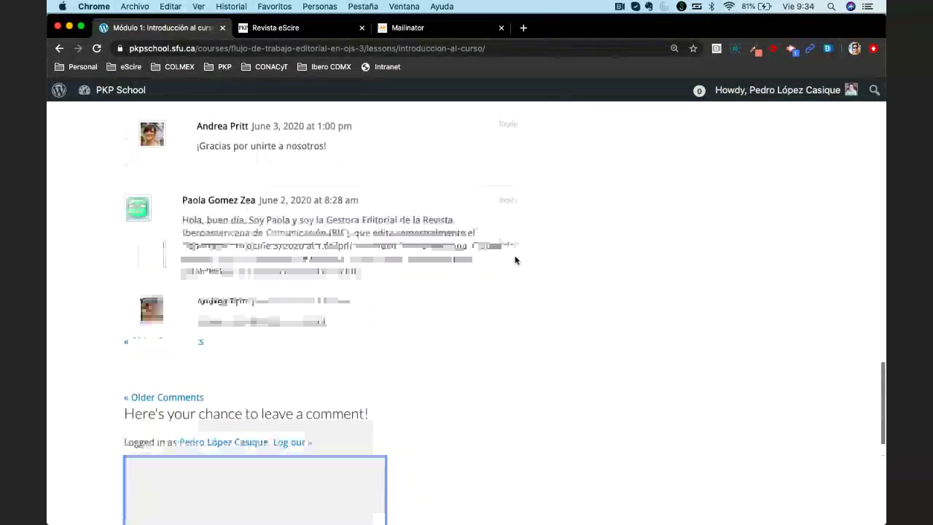
scroll(213, 272, "up", 3)
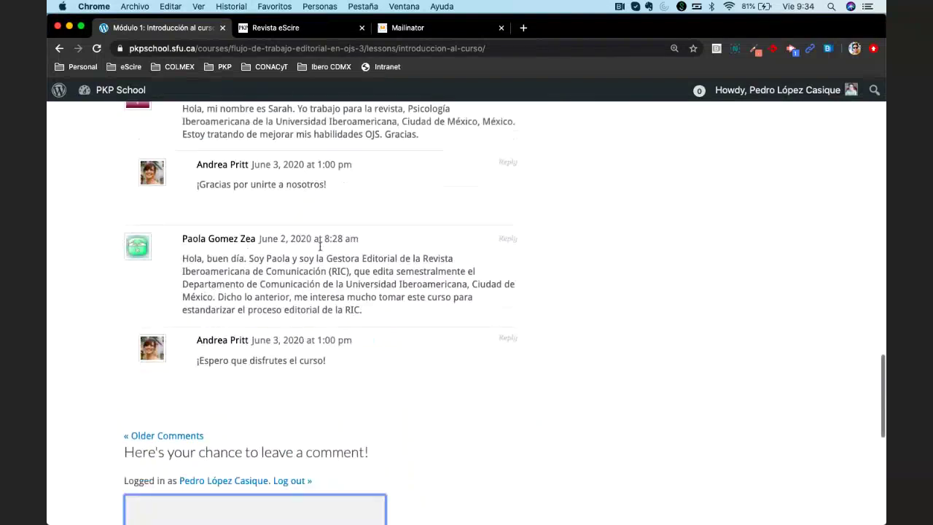
scroll(315, 336, "up", 1)
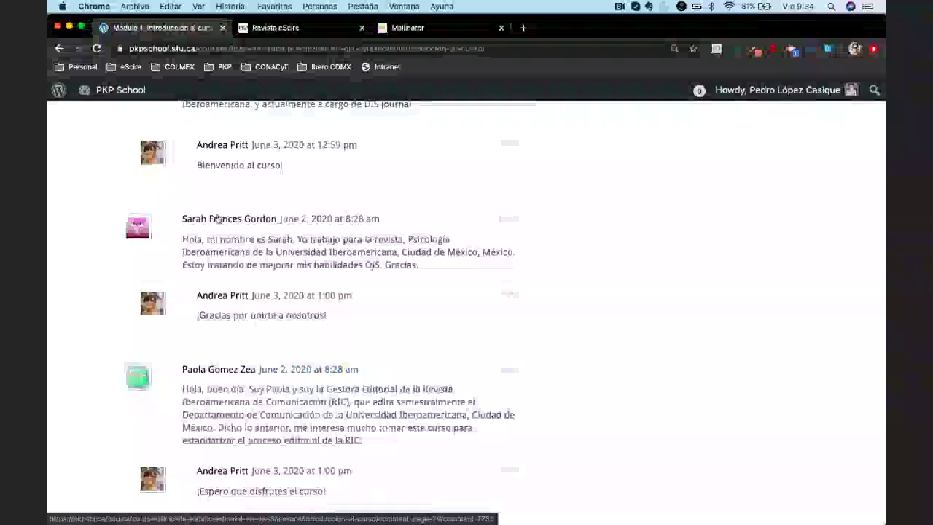
scroll(277, 251, "up", 2)
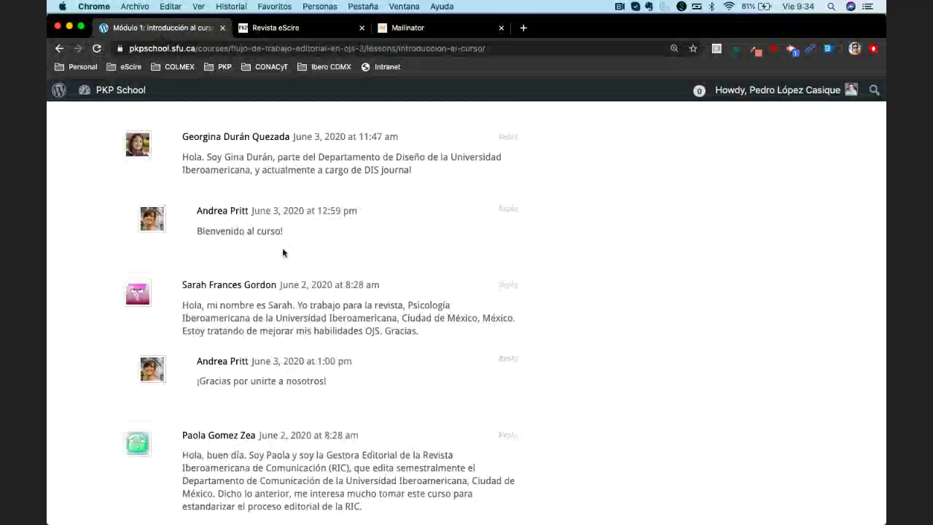
scroll(282, 252, "up", 5)
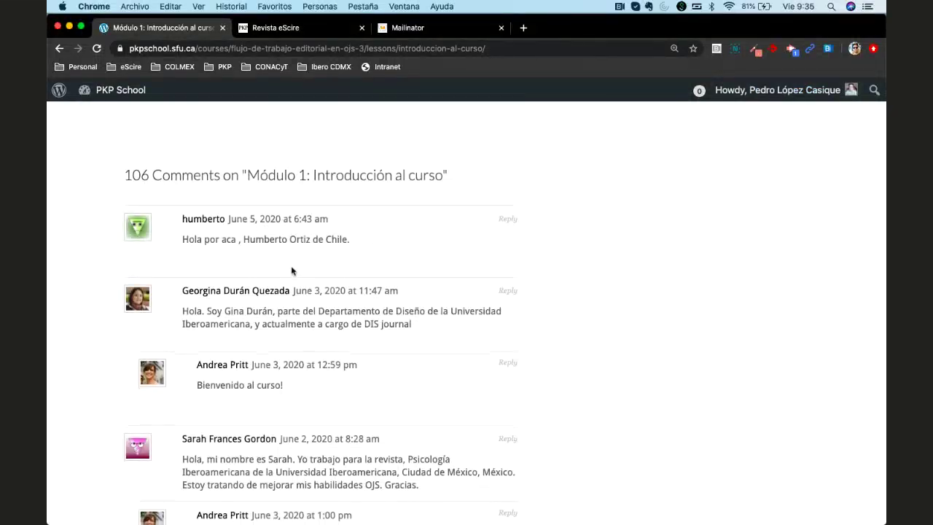
scroll(291, 270, "down", 1)
scroll(291, 270, "down", 1)
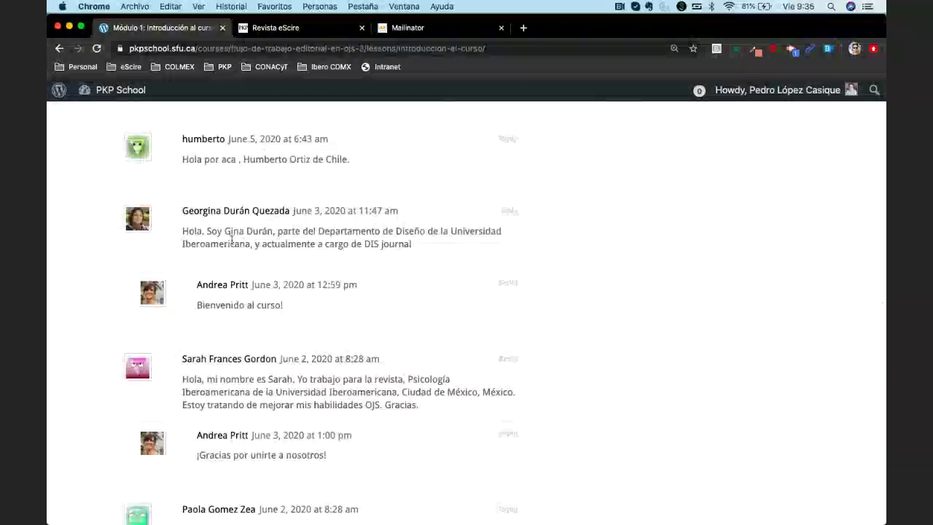
scroll(286, 303, "down", 3)
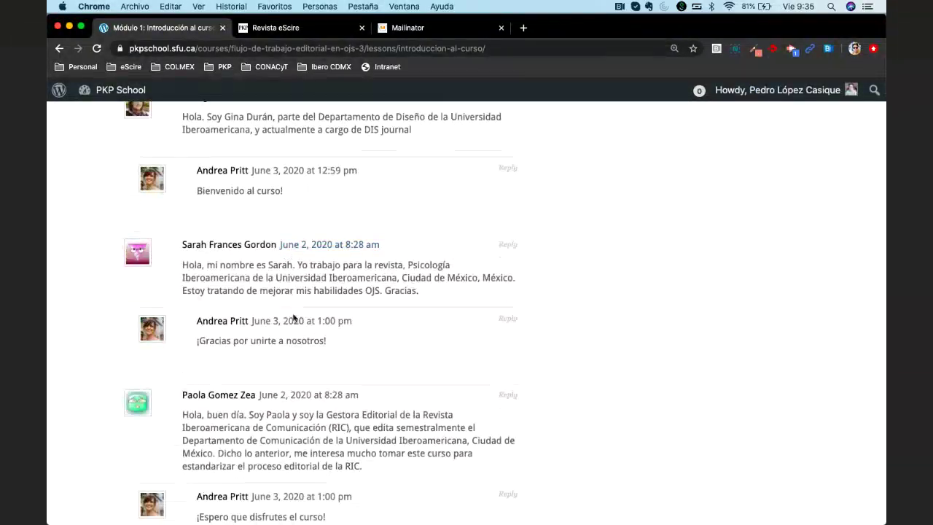
Type a comment giving the author's name, México, and consulting work at eScire, ending 'Gracias.'
scroll(294, 317, "down", 8)
left_click(251, 373)
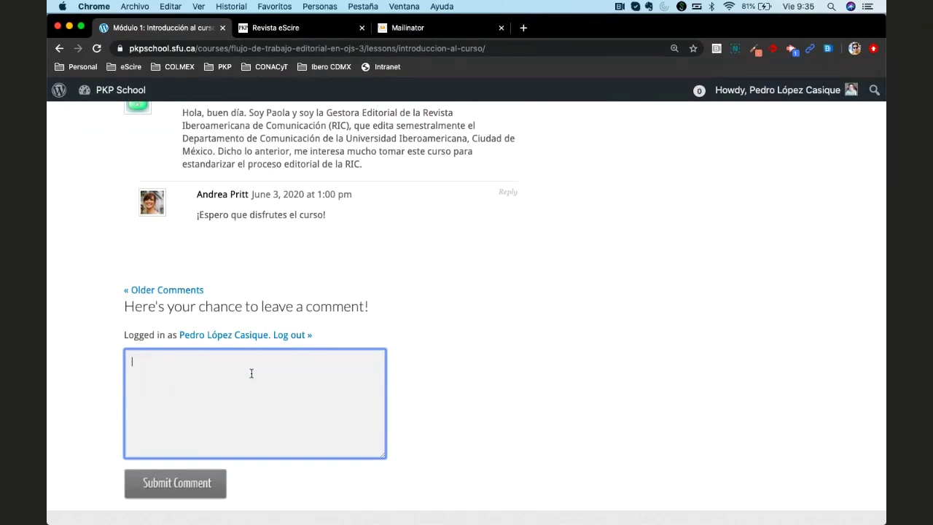
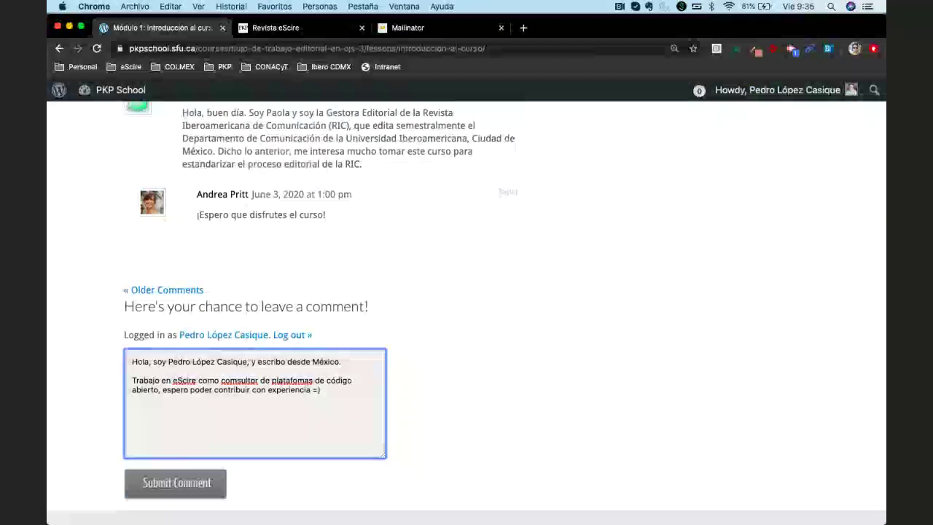
key("Return")
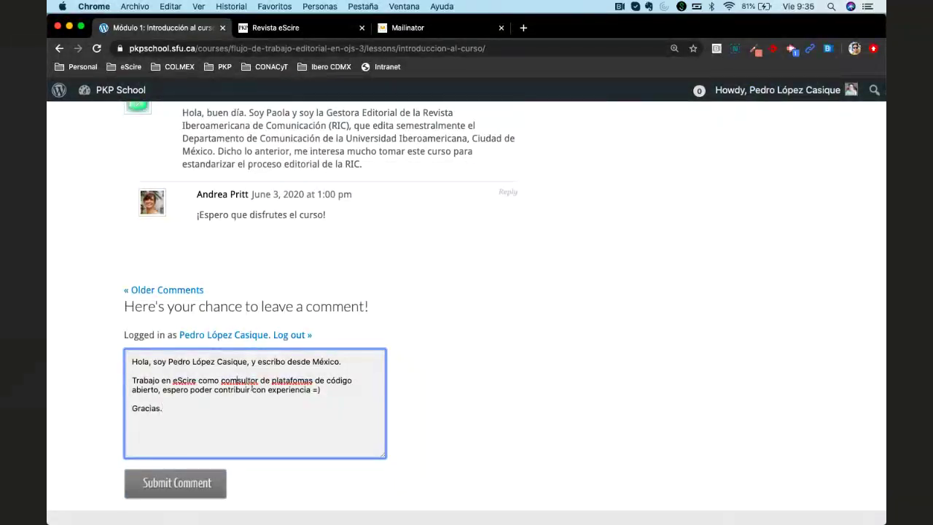
Correct the typos 'comsultor' to 'consultor' and 'platafomas' to 'plataformas'
key("BackSpace")
type("n")
left_click(291, 379)
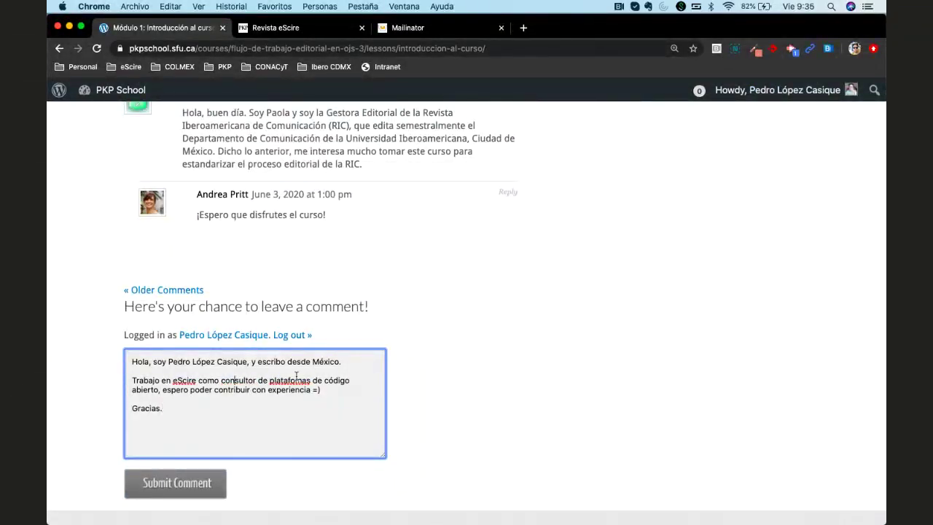
type("r")
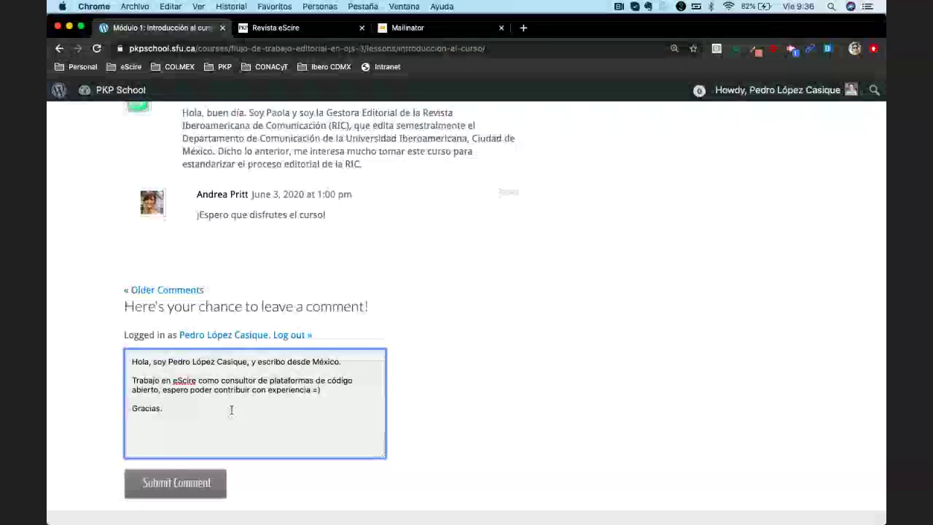
Submit the self-introduction comment and scroll back up to the comments heading
scroll(234, 419, "down", 2)
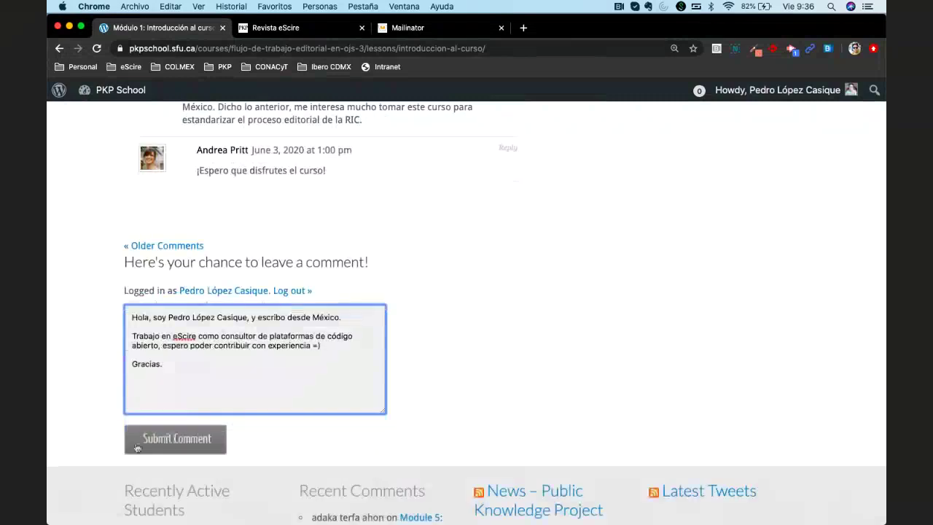
left_click(176, 443)
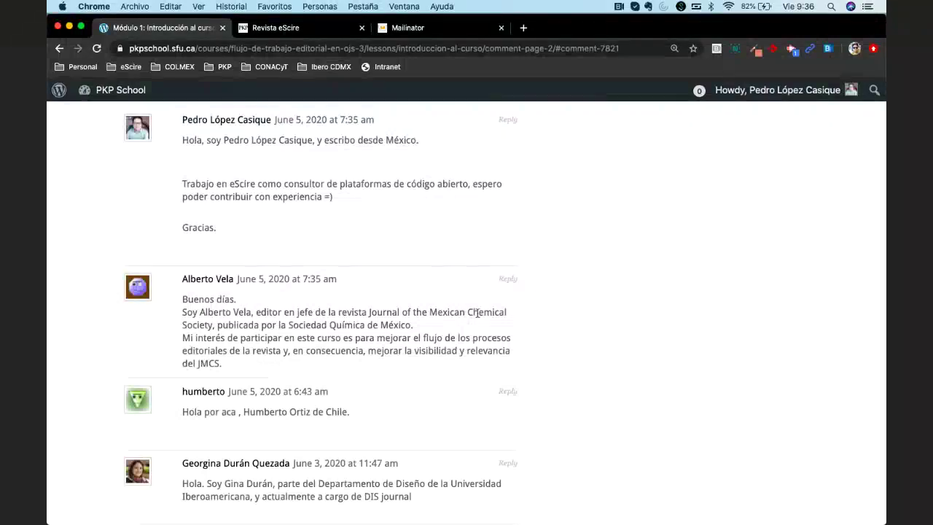
scroll(246, 232, "up", 2)
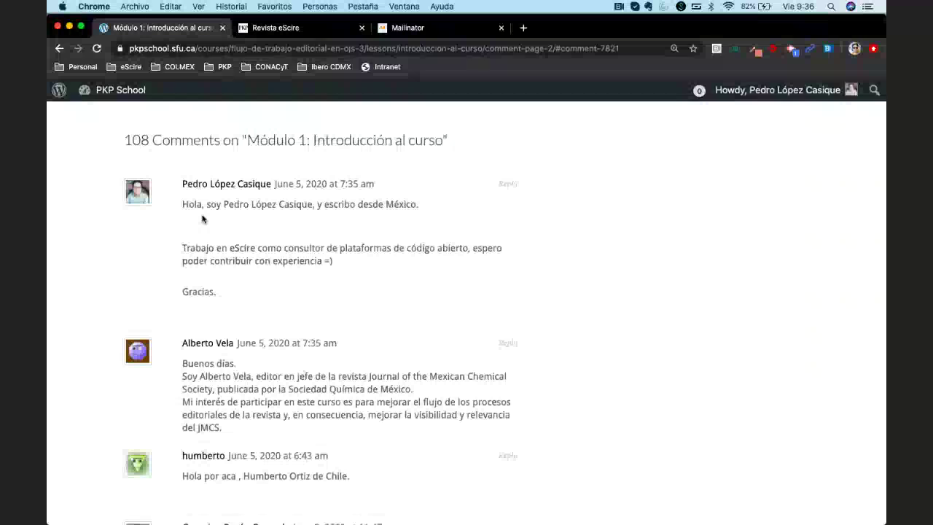
scroll(370, 243, "up", 1)
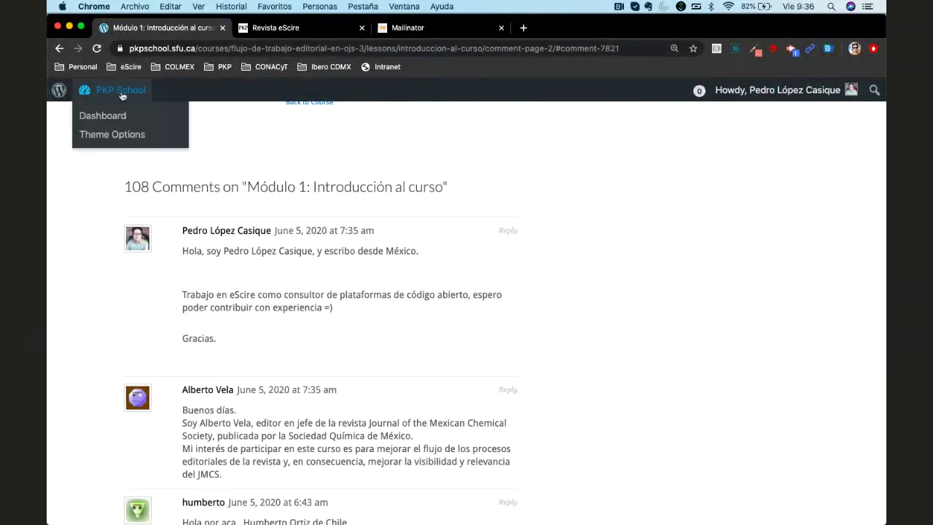
Reload the lesson page so the comment list shows 108 comments
left_click(96, 48)
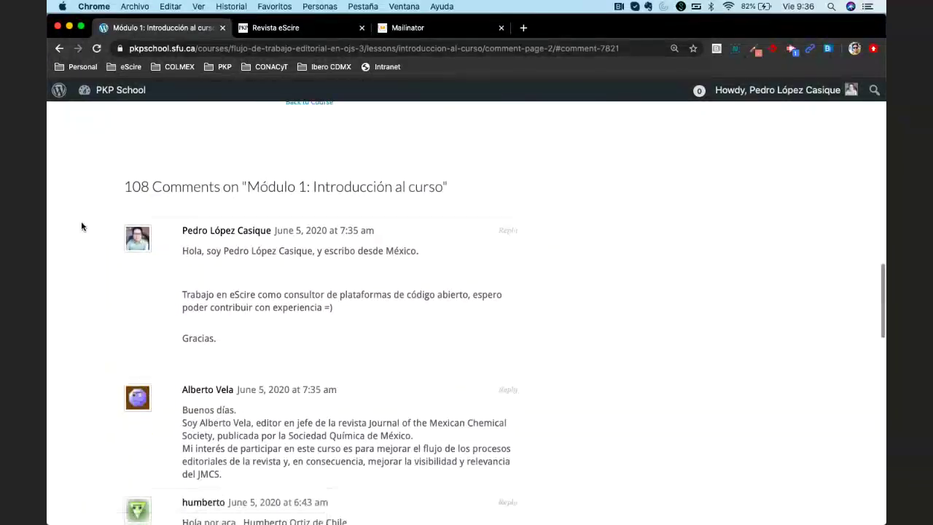
scroll(572, 319, "down", 2)
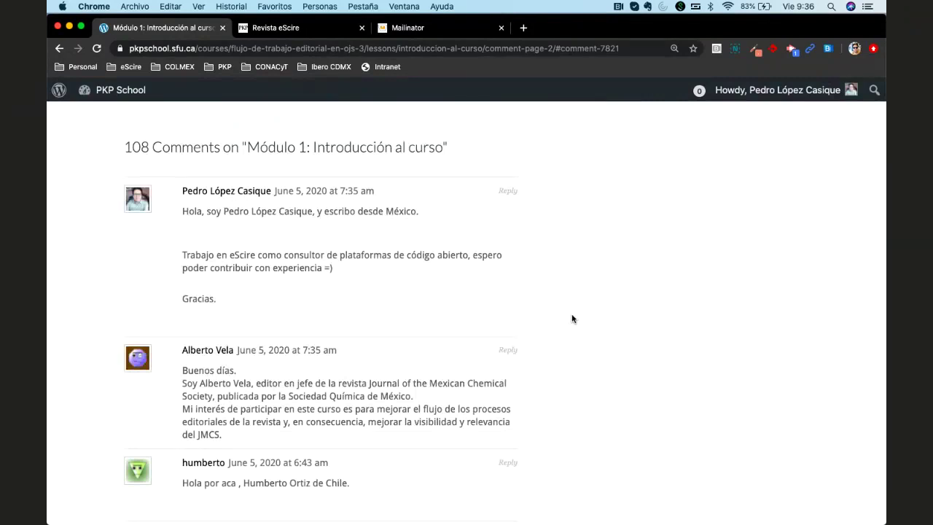
scroll(84, 216, "up", 1)
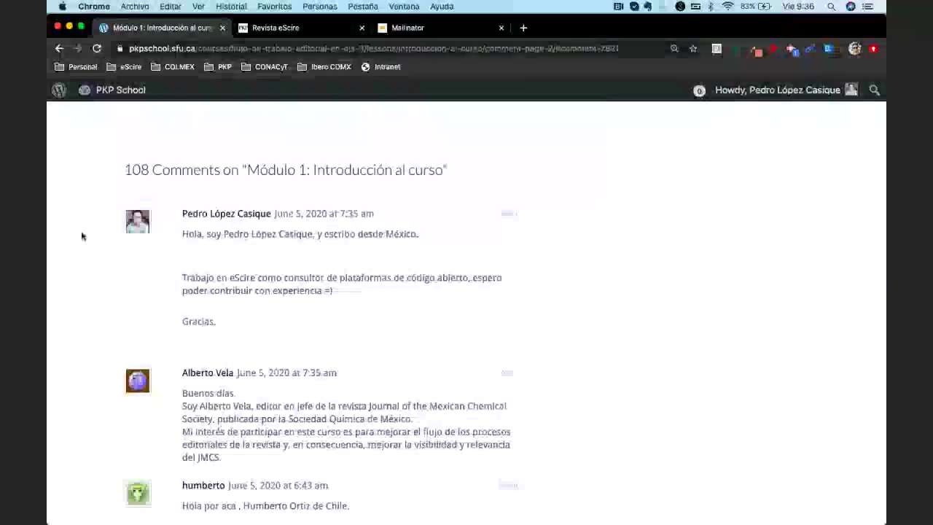
left_click(96, 49)
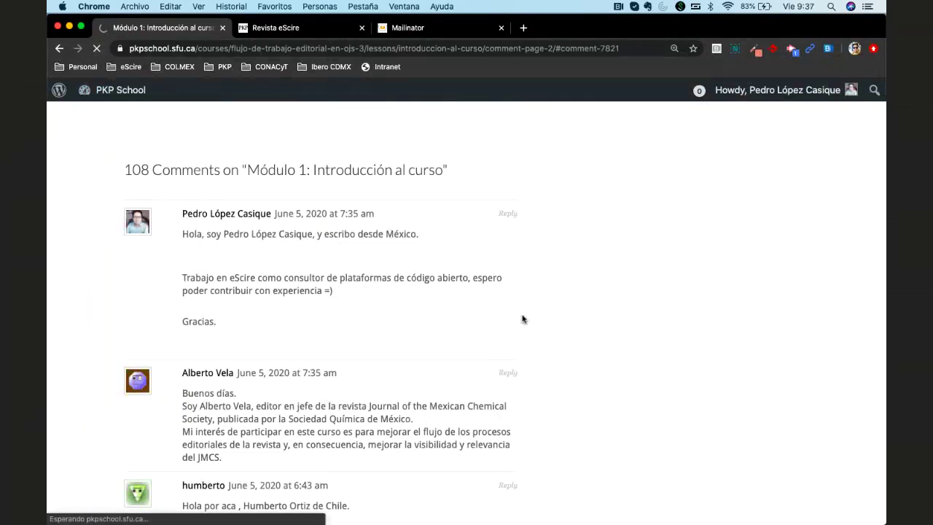
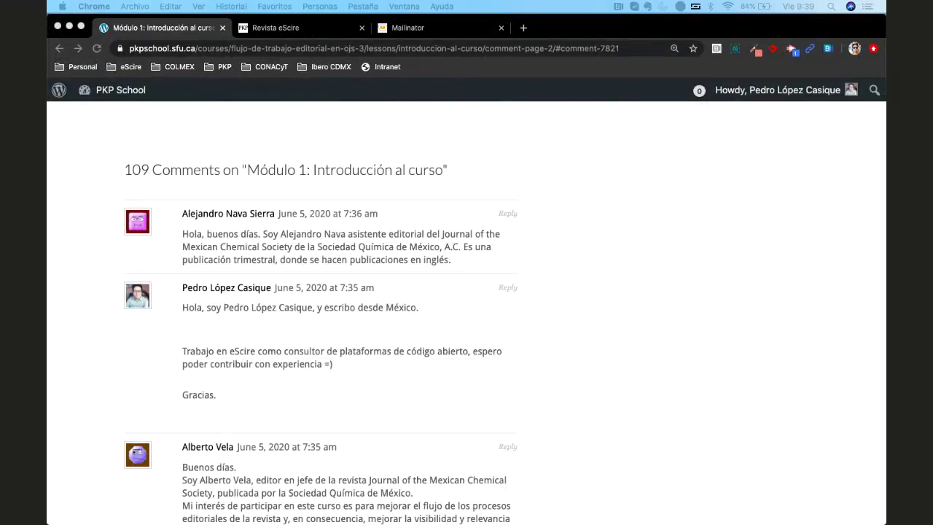
Reload the Módulo 1 lesson page and scroll through its 112 introduction comments
left_click(75, 179)
key("super+r")
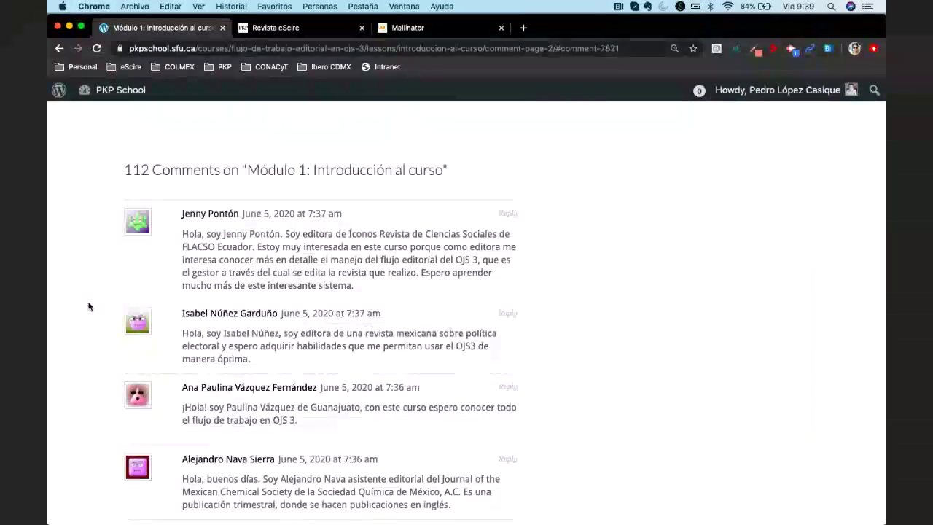
scroll(89, 307, "down", 4)
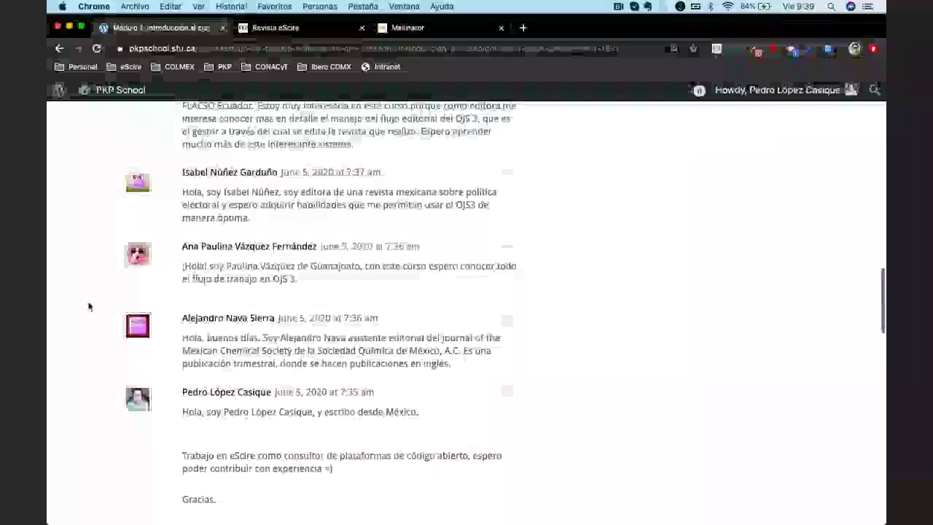
scroll(89, 306, "up", 2)
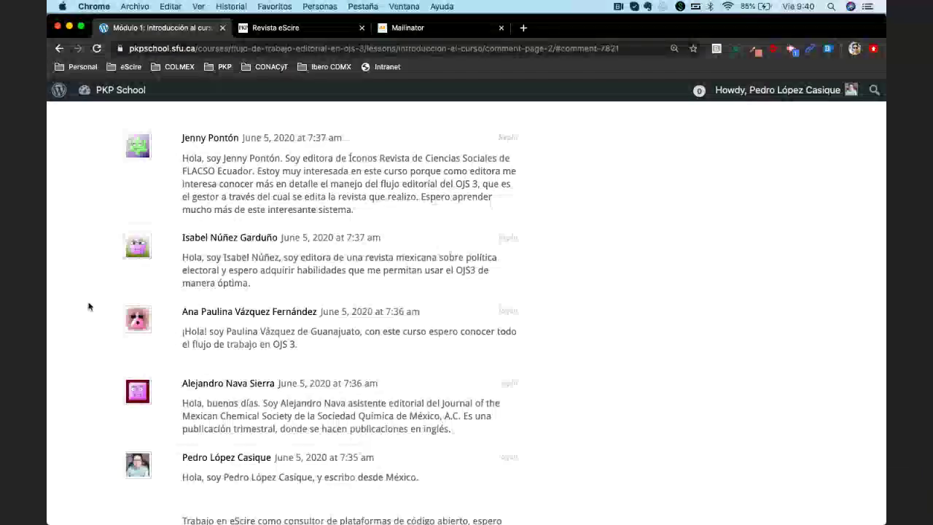
scroll(88, 307, "down", 5)
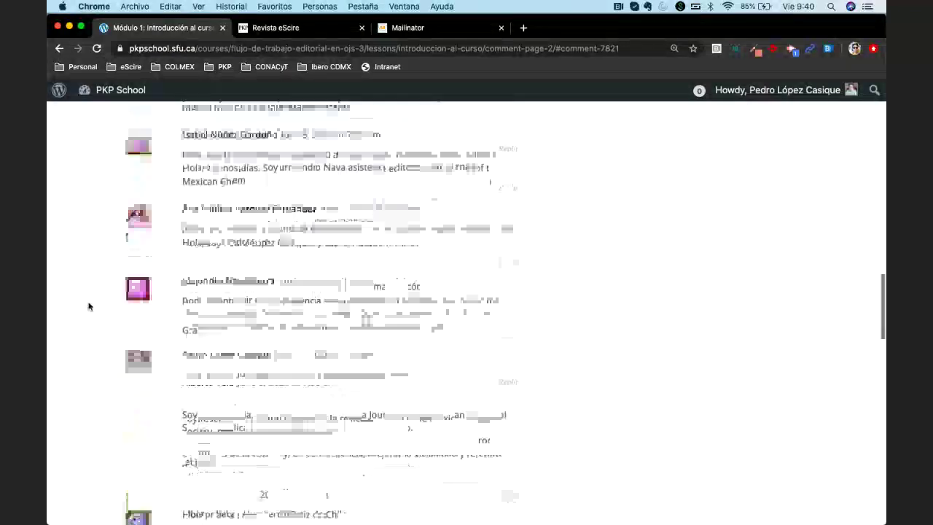
scroll(88, 306, "up", 3)
scroll(88, 306, "down", 2)
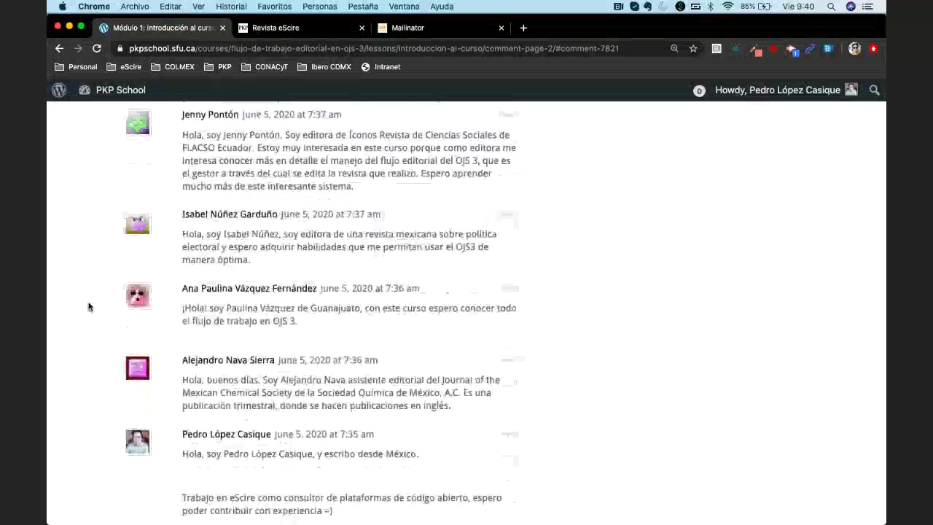
scroll(89, 306, "up", 1)
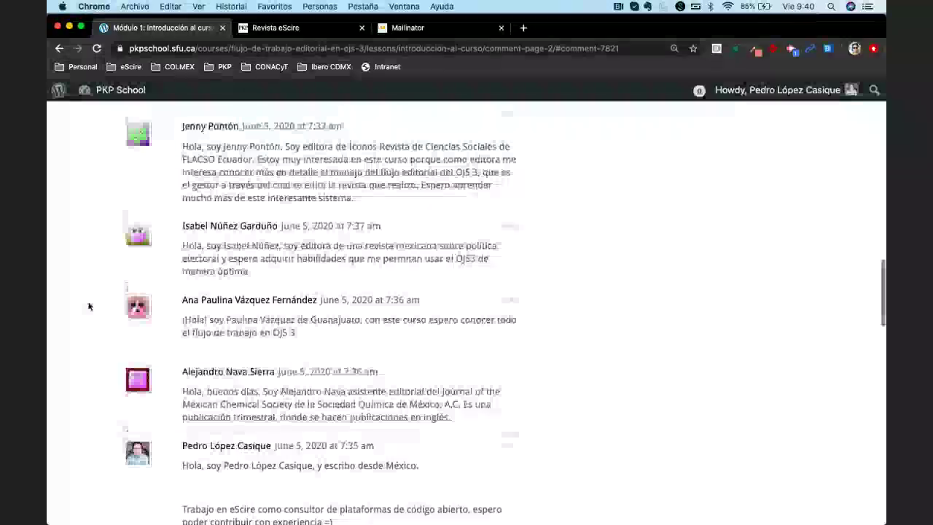
scroll(89, 307, "up", 2)
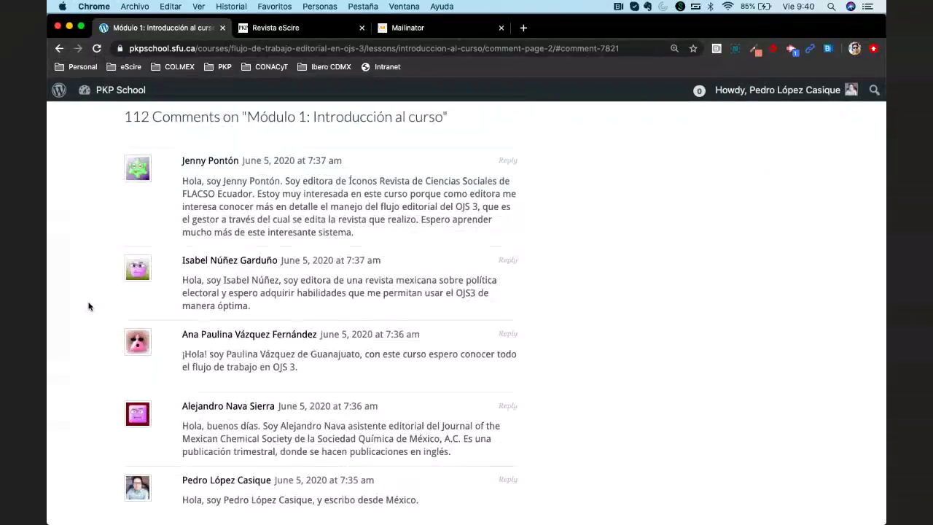
scroll(88, 307, "down", 5)
scroll(89, 307, "up", 5)
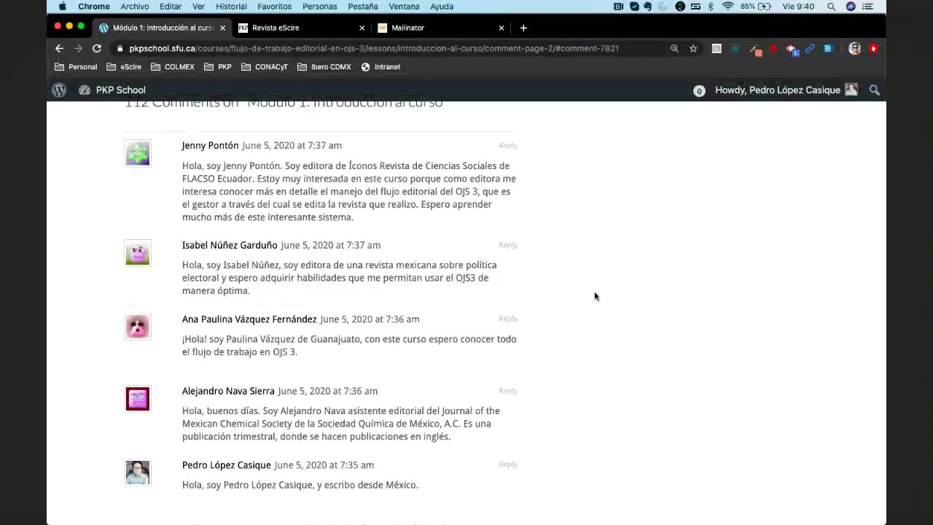
scroll(595, 296, "up", 6)
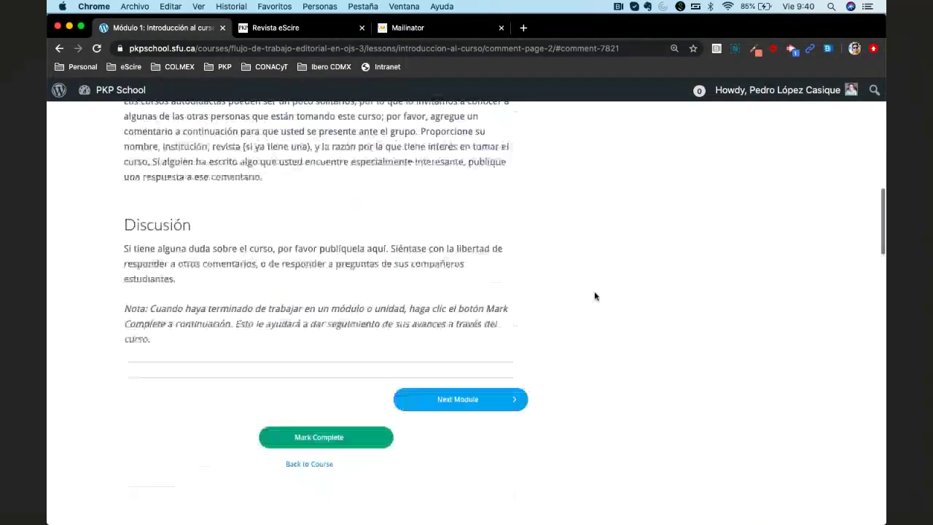
scroll(594, 296, "up", 8)
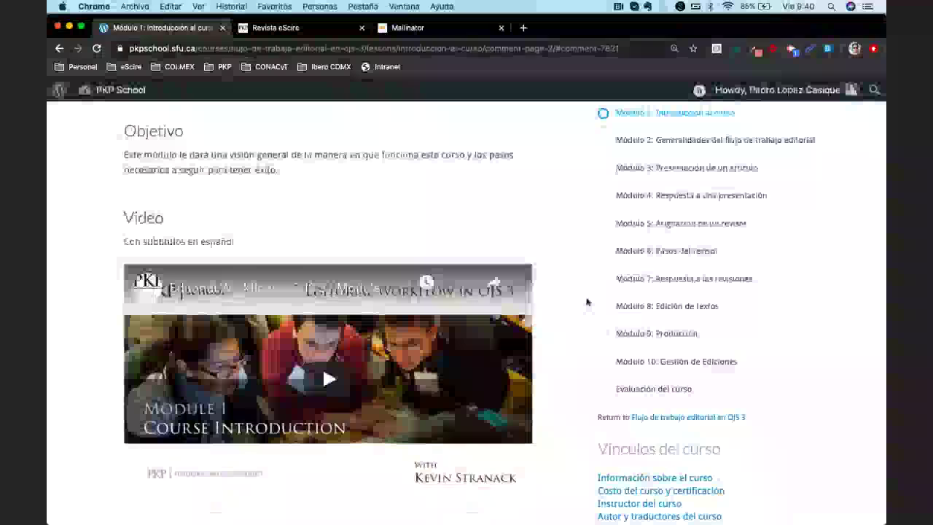
scroll(587, 302, "down", 5)
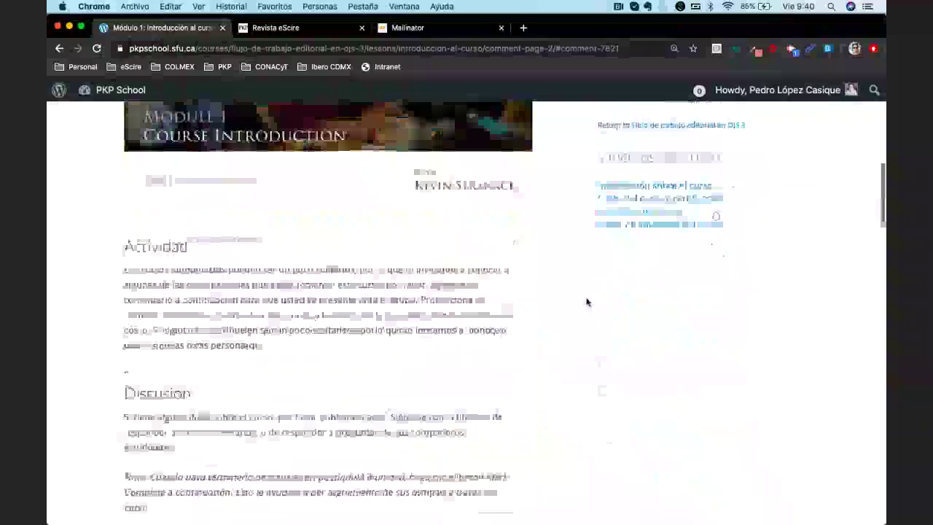
scroll(587, 302, "down", 2)
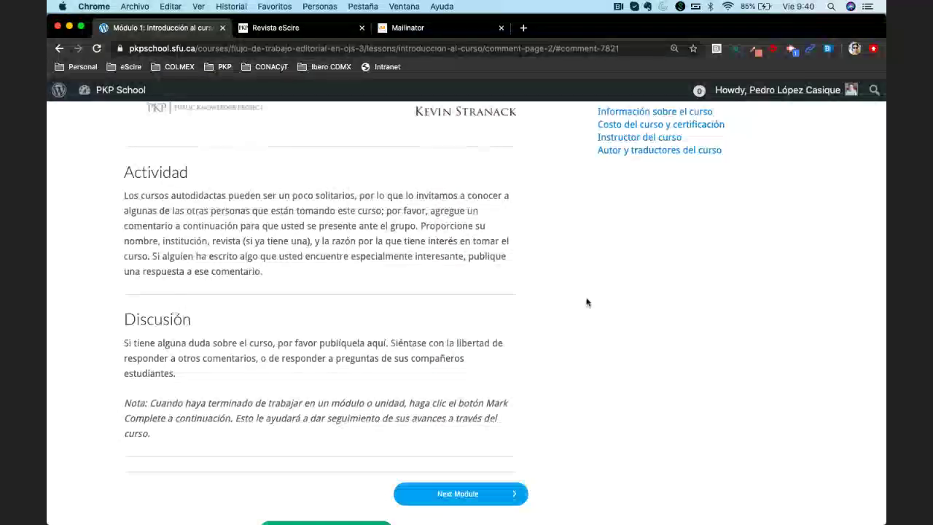
scroll(587, 302, "down", 2)
scroll(587, 302, "down", 2)
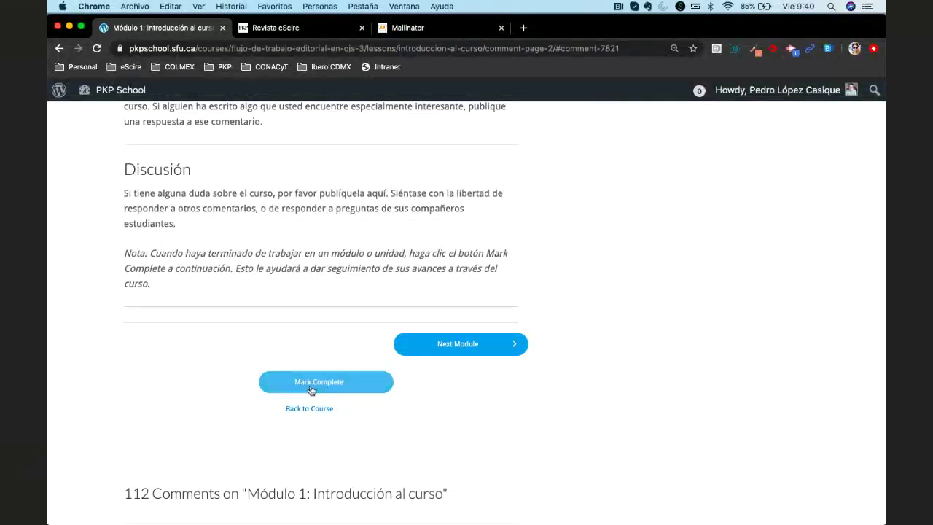
scroll(197, 361, "up", 1)
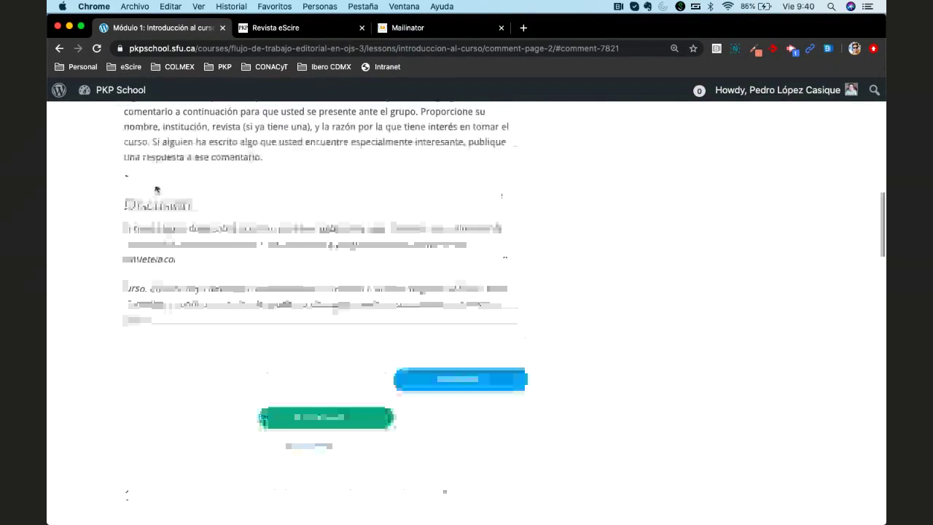
scroll(163, 302, "down", 3)
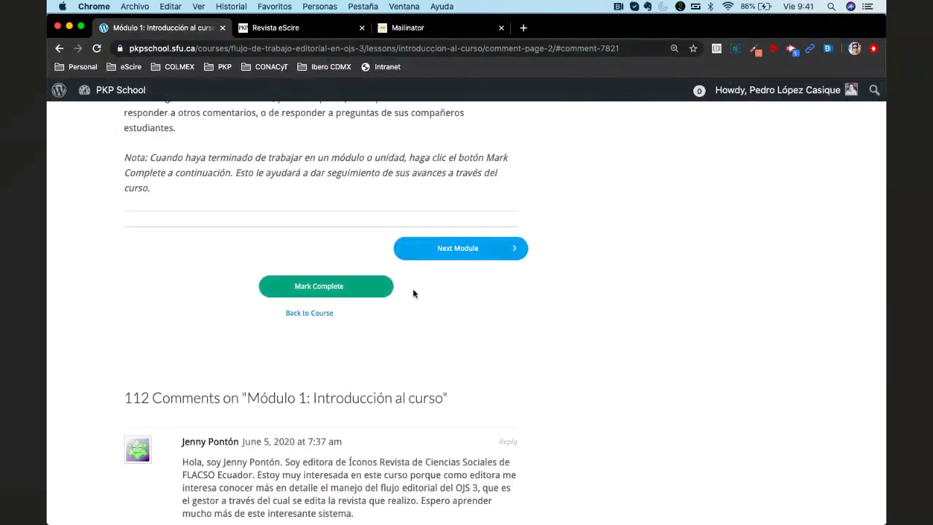
Mark Módulo 1 complete and browse the Módulo 2 editorial workflow lesson at 9% progress
left_click(323, 289)
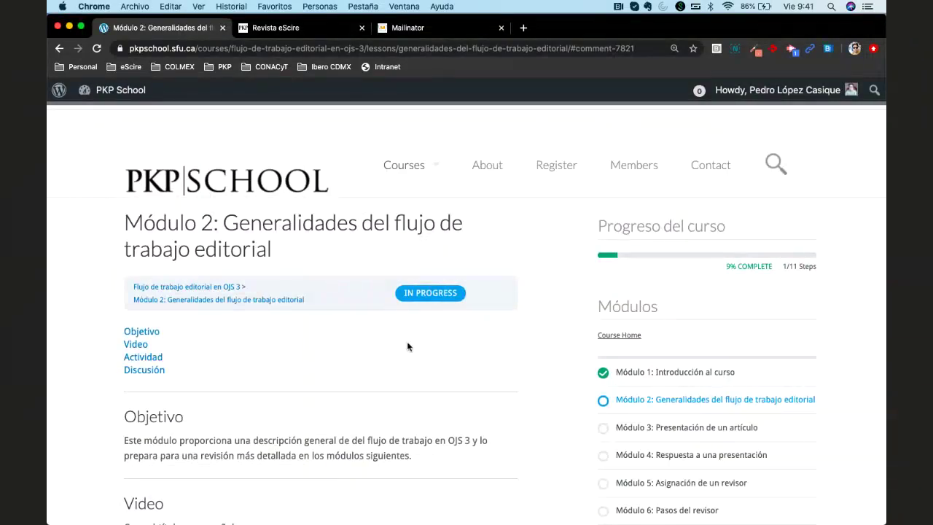
triple_click(319, 250)
left_click(319, 252)
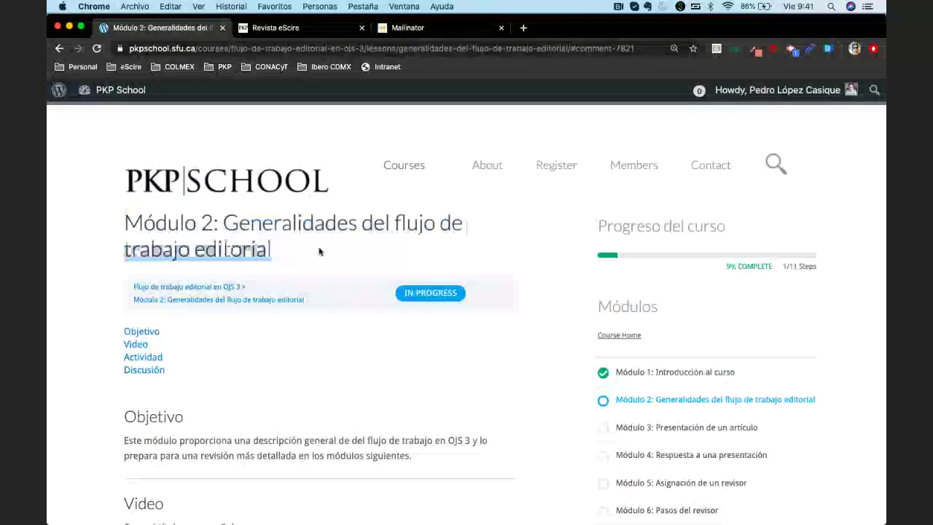
scroll(605, 254, "down", 1)
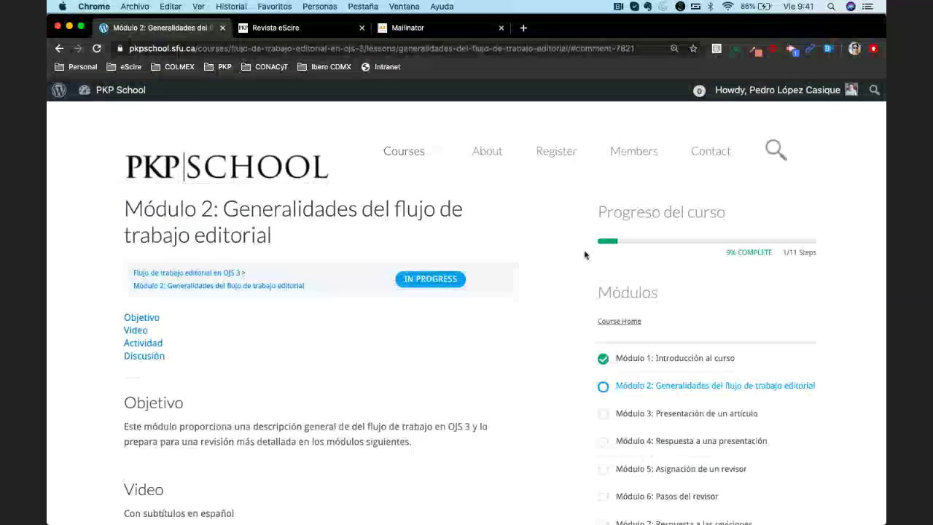
scroll(556, 306, "down", 2)
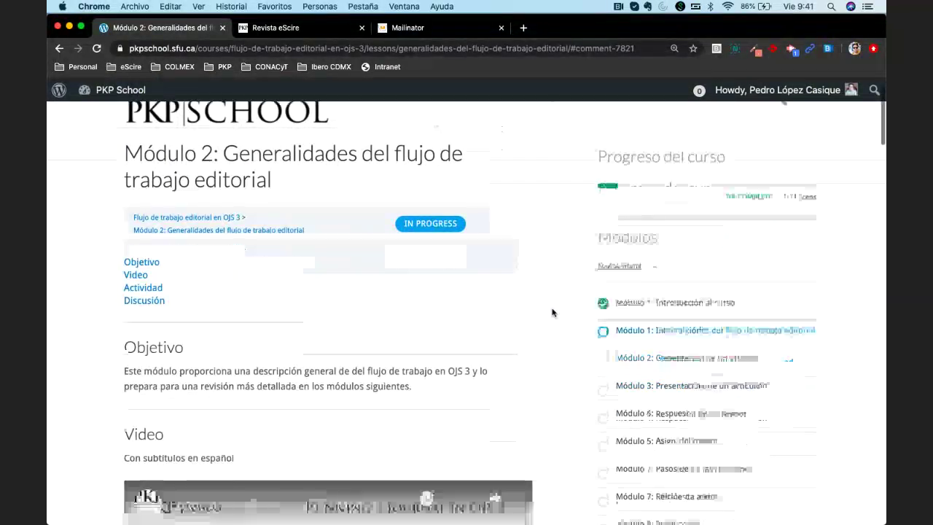
scroll(550, 306, "down", 4)
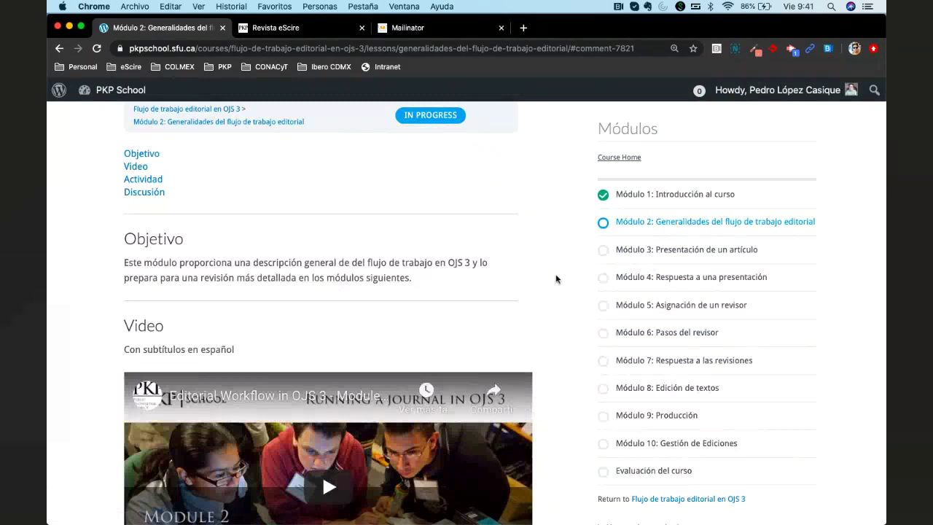
scroll(558, 293, "up", 3)
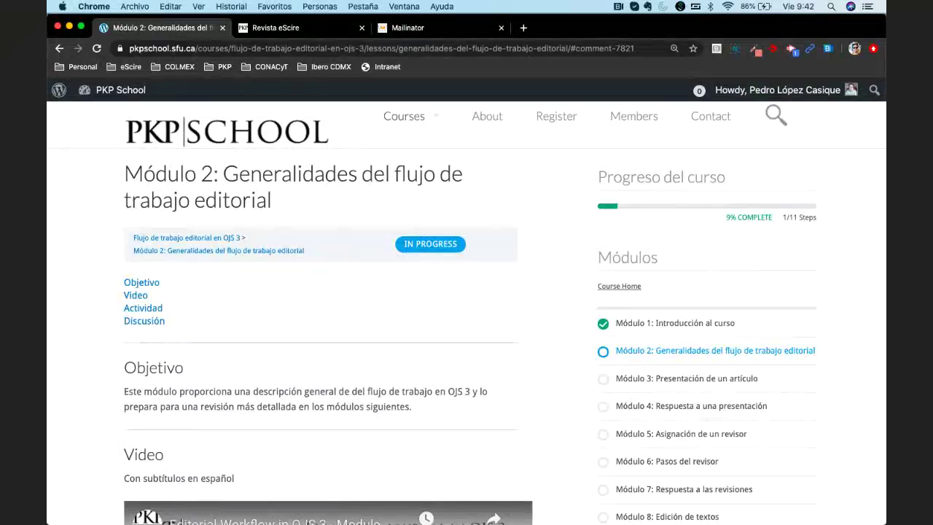
key("F4")
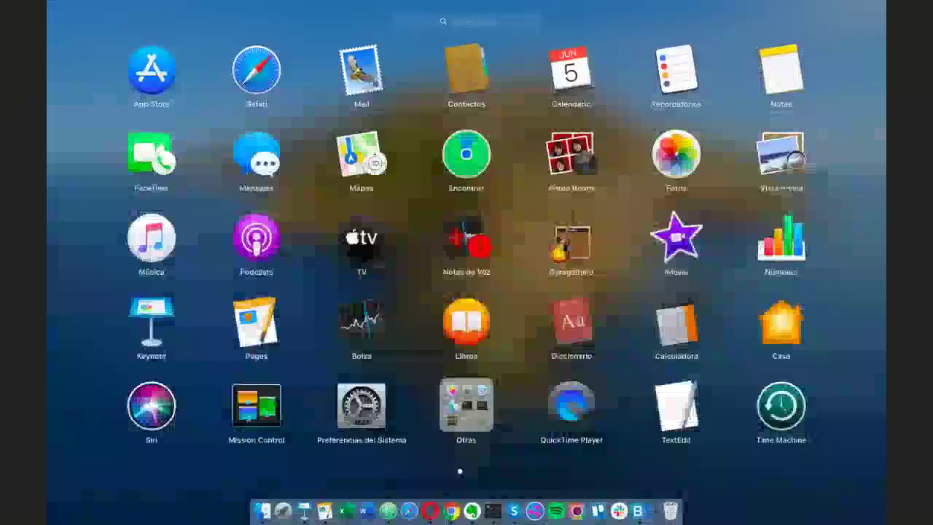
key("F3")
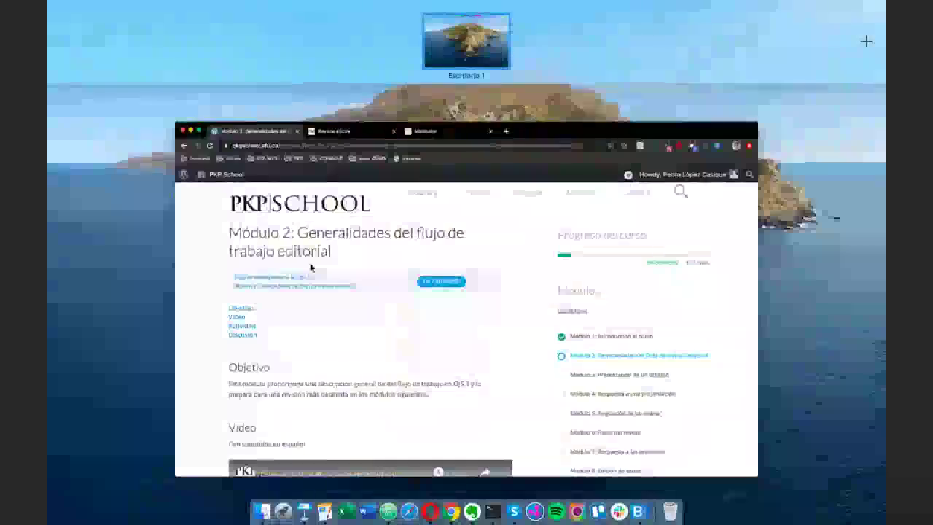
left_click(313, 267)
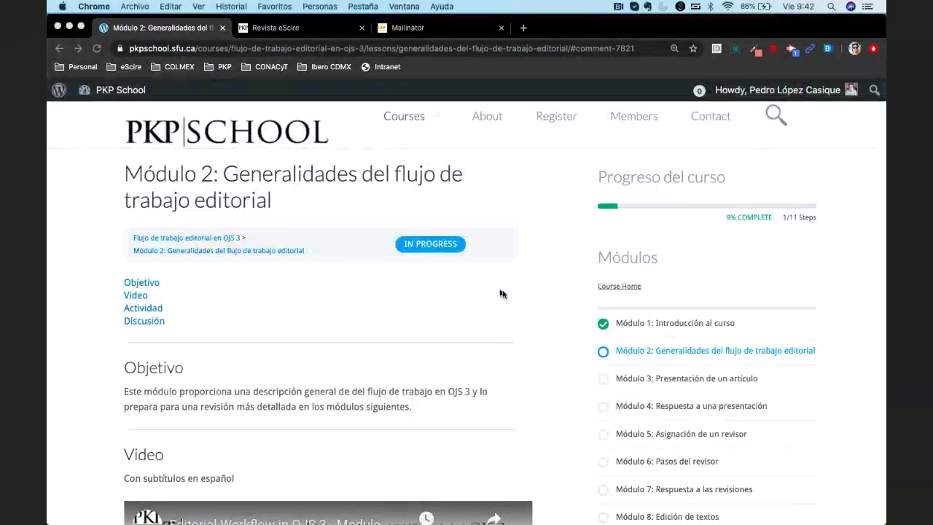
Scroll down to the Módulo 2 video and start playing 'Editorial Workflow in OJS 3'
scroll(510, 302, "down", 2)
scroll(540, 318, "up", 2)
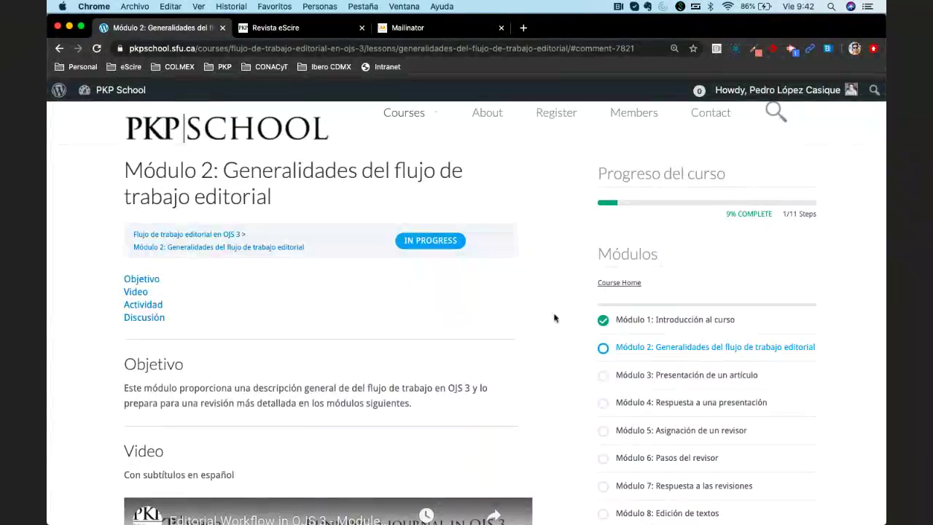
scroll(555, 319, "down", 2)
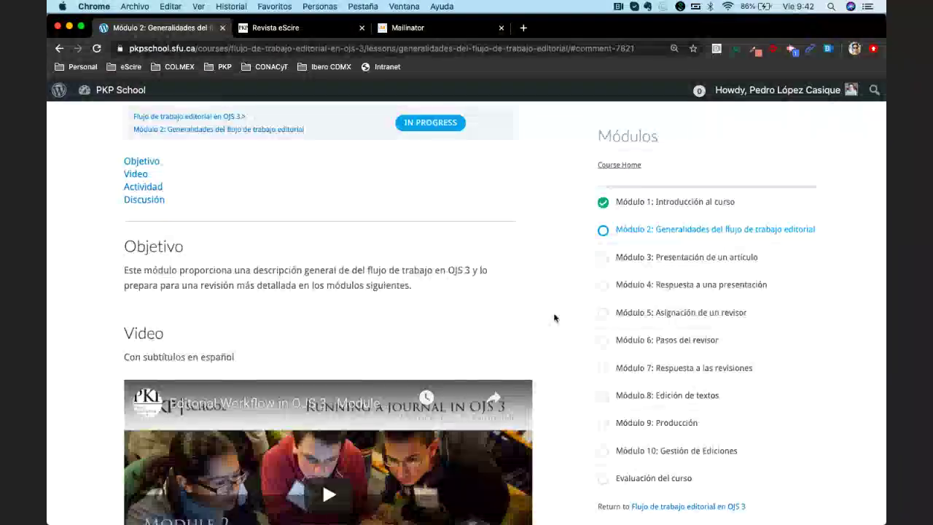
scroll(554, 317, "down", 5)
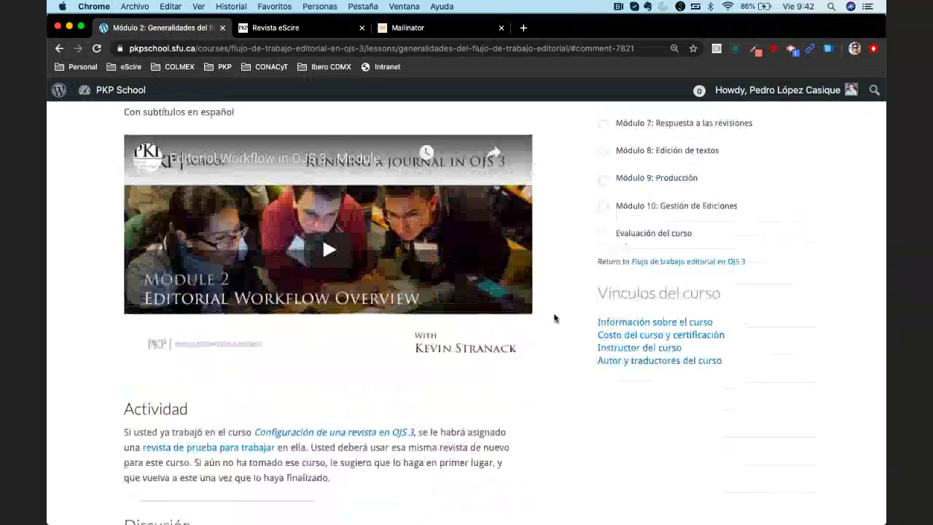
left_click(444, 357)
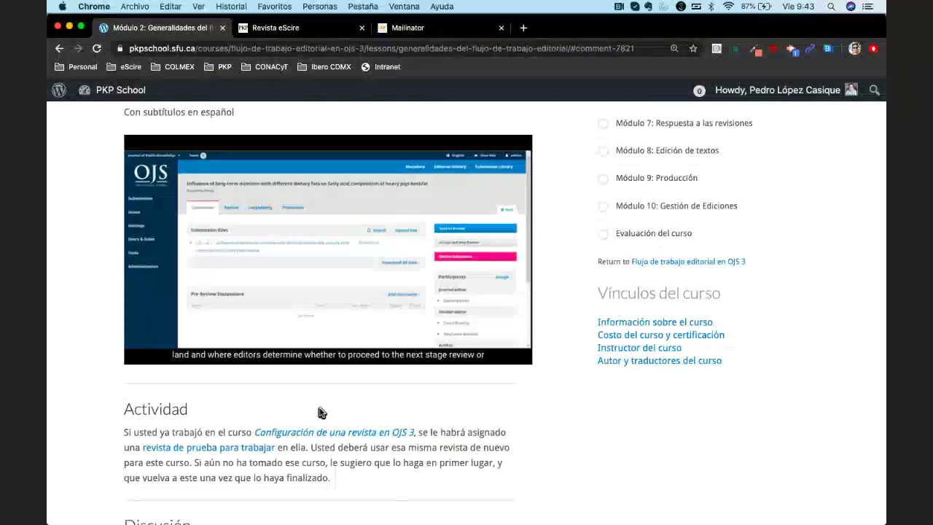
Turn on English captions, skip through 1:39 and 2:07, and pause the video at 2:37
mouse_move(409, 355)
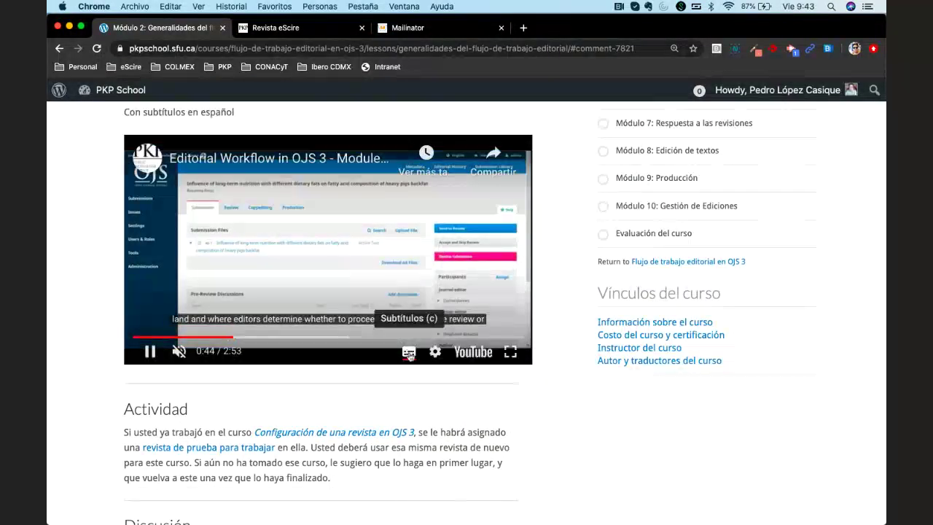
left_click(409, 353)
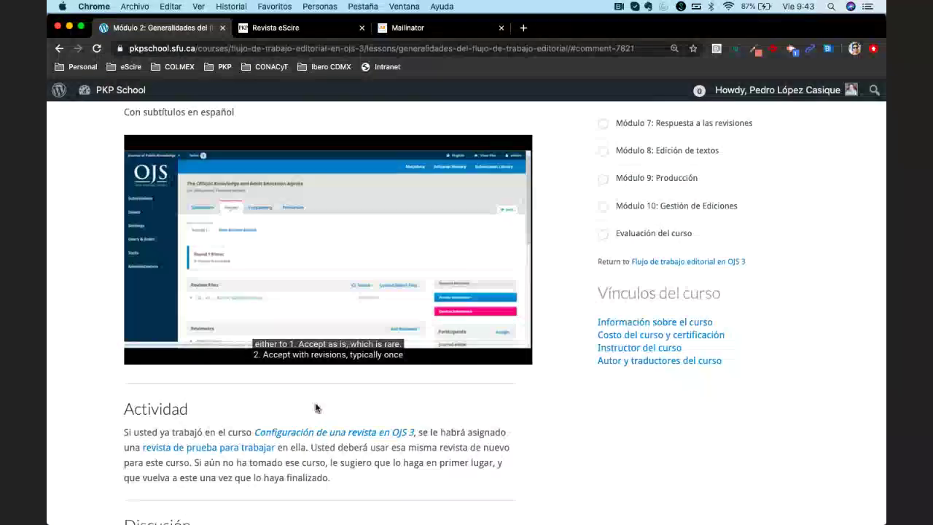
left_click(356, 338)
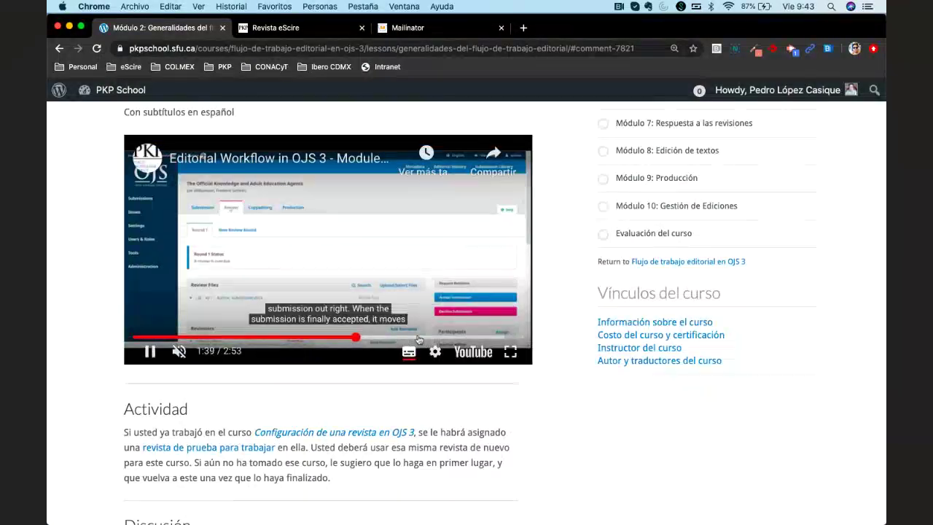
left_click(420, 337)
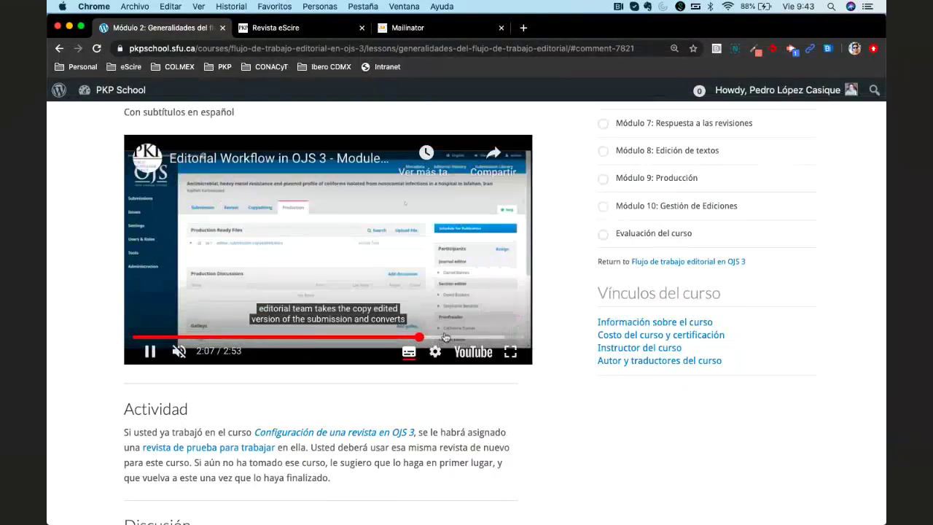
left_click(487, 338)
left_click(150, 351)
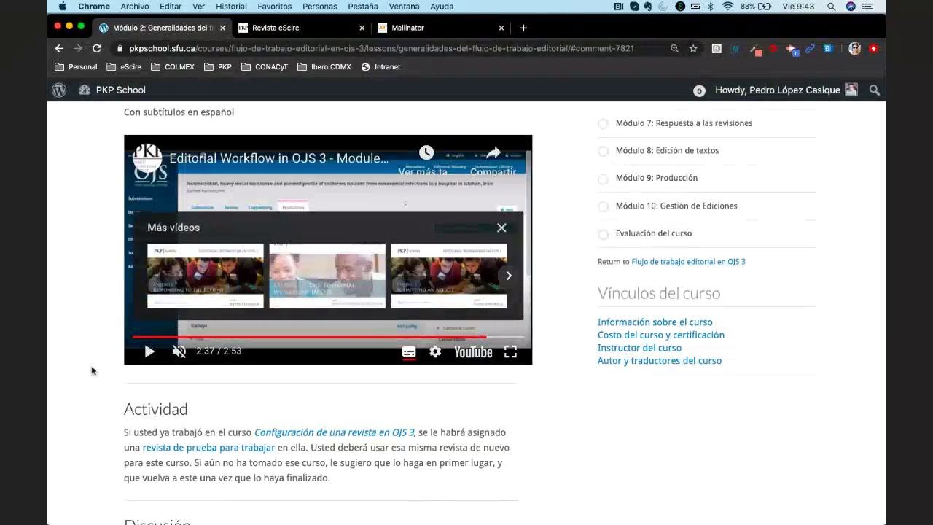
Scroll through the Actividad and Discusión sections, then switch to the Revista eScire tab
scroll(91, 371, "down", 3)
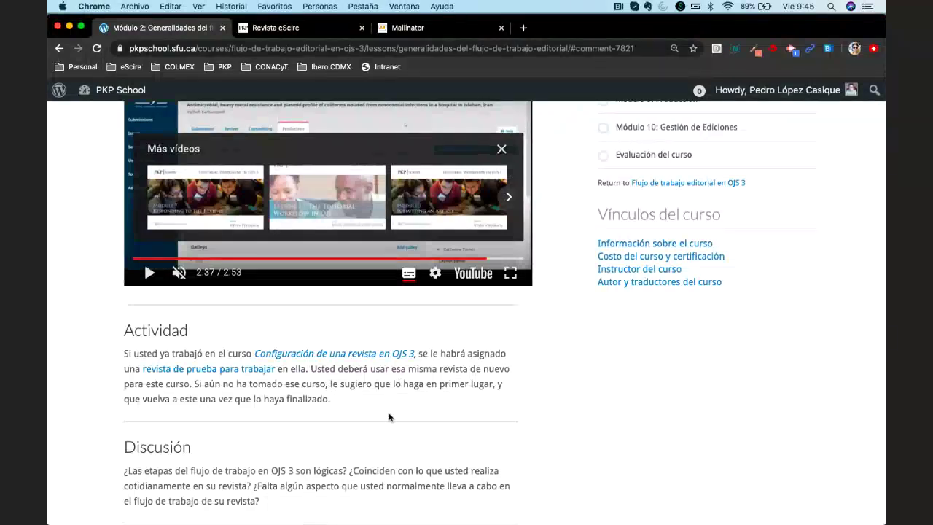
scroll(389, 417, "down", 4)
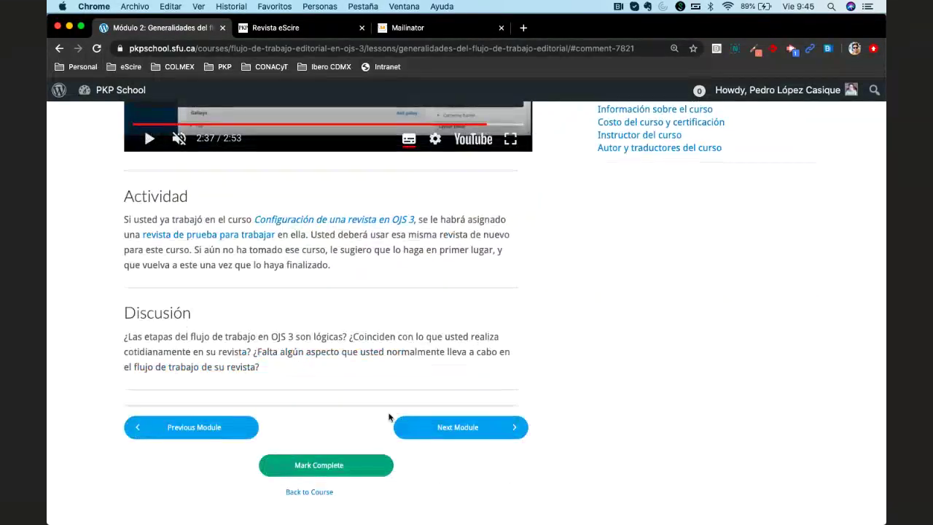
scroll(389, 418, "up", 5)
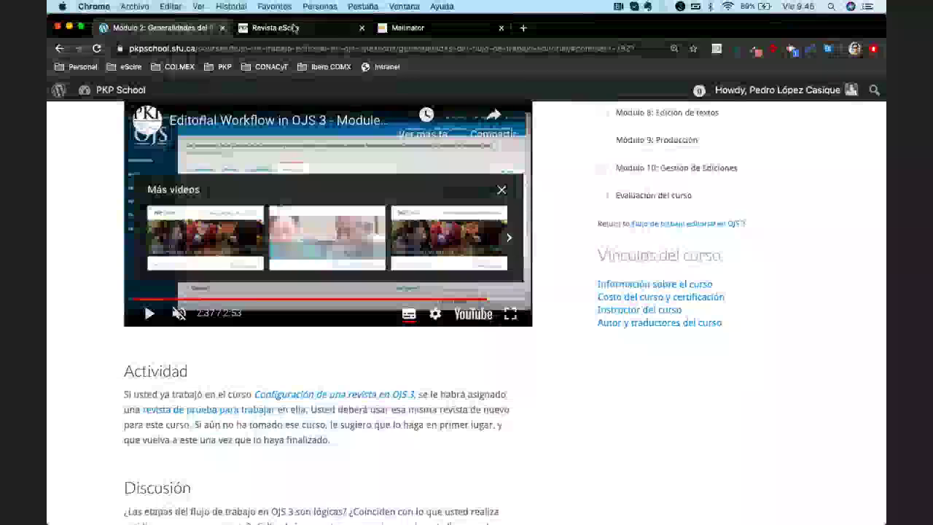
key("ctrl+Tab")
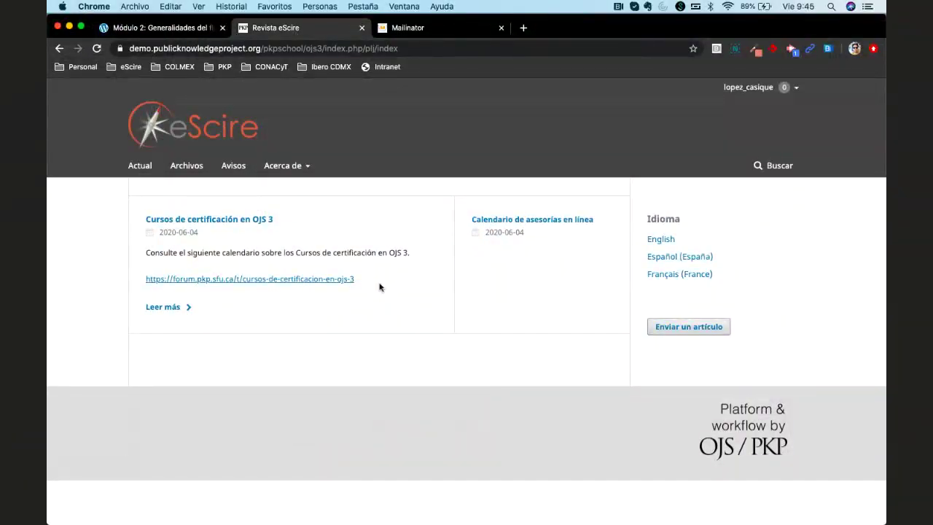
Inspect the Revista eScire journal's web address, selecting its site portion
left_click(302, 48)
left_click(302, 48)
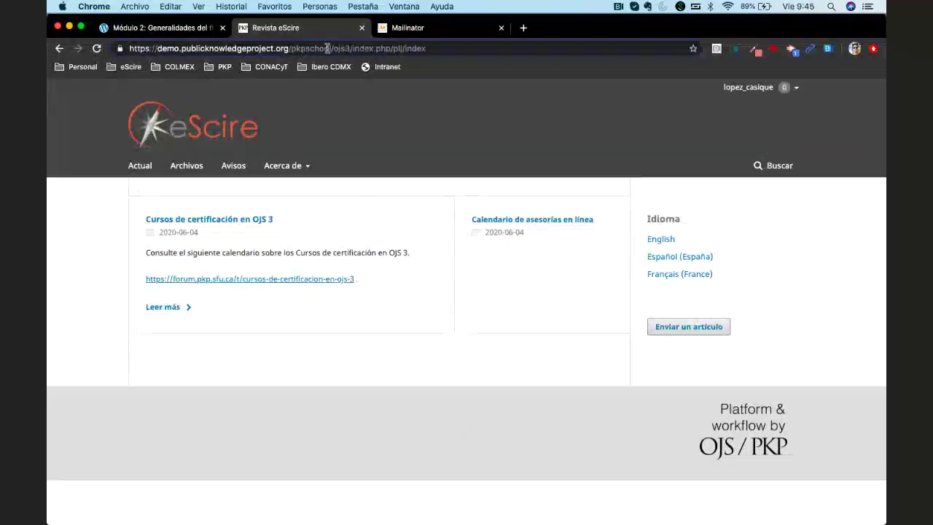
left_click_drag(339, 48, 124, 36)
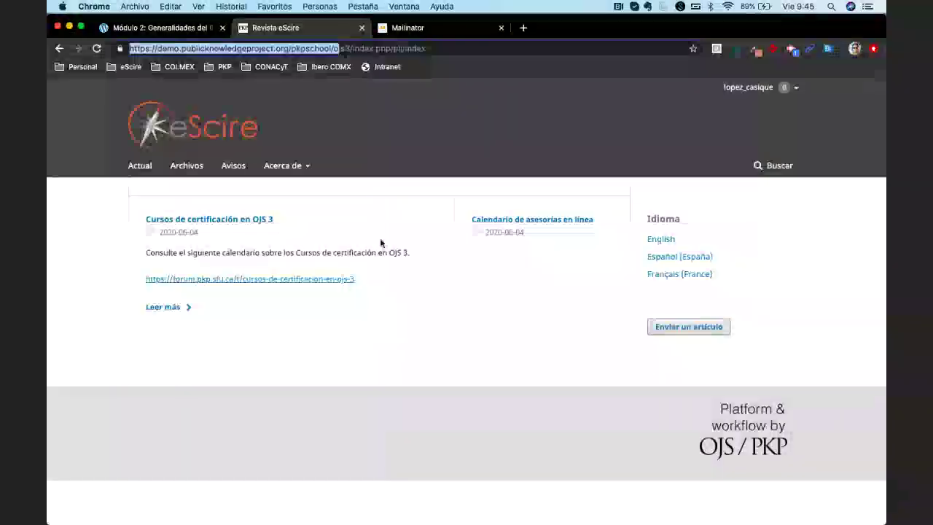
left_click(409, 214)
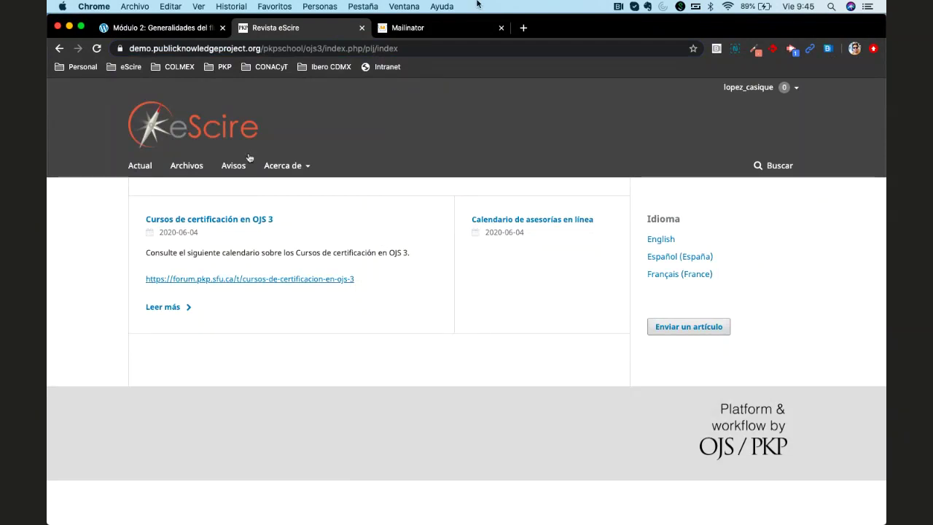
Open the user account menu and go to Panel de control
left_click(287, 165)
left_click(318, 211)
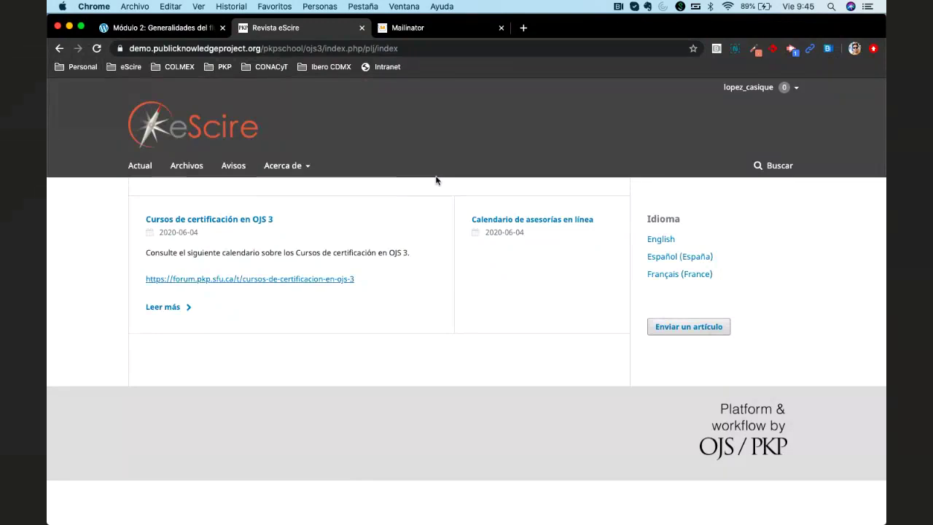
mouse_move(748, 87)
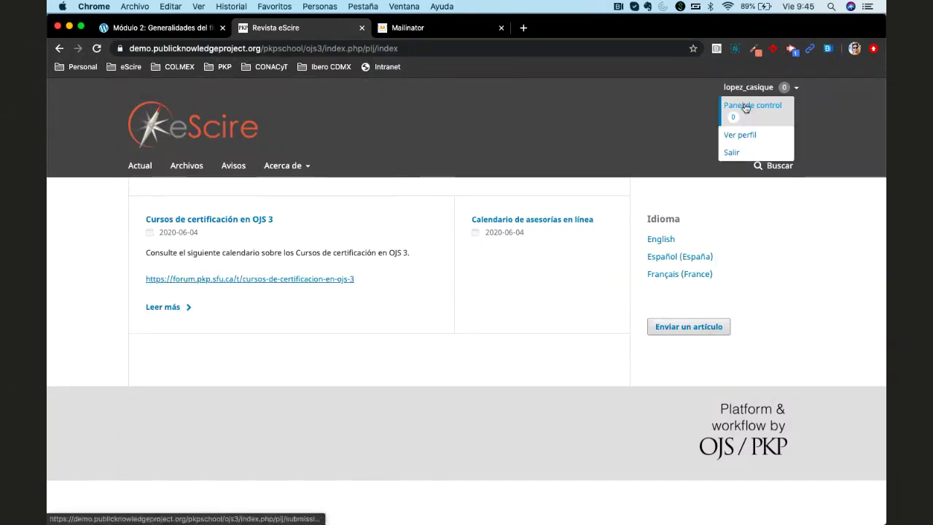
left_click(747, 109)
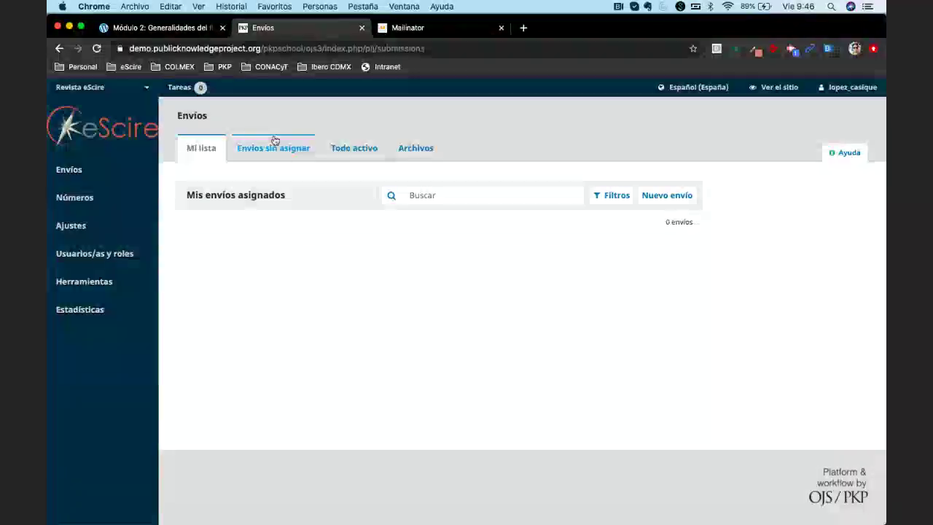
Look over the Ajustes and Estadísticas sidebar menus, then reload the Envíos dashboard
mouse_move(89, 311)
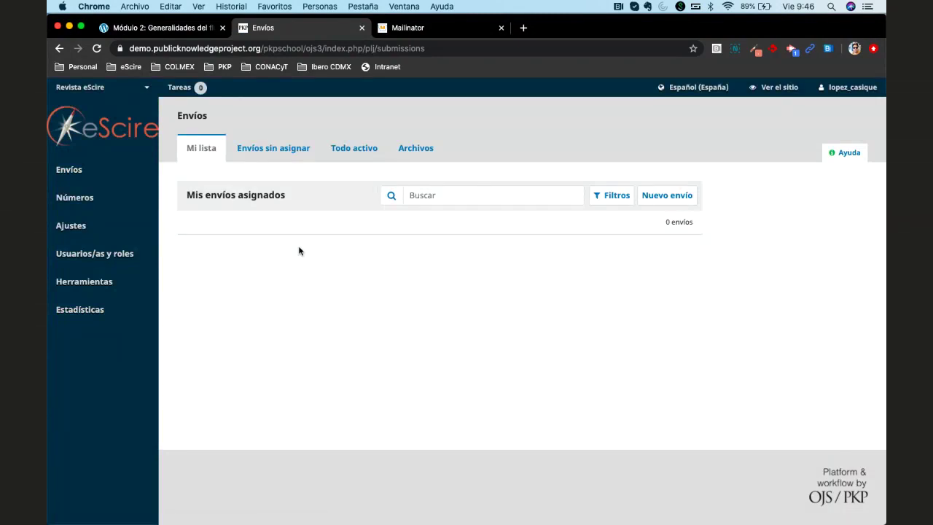
mouse_move(76, 226)
left_click(67, 172)
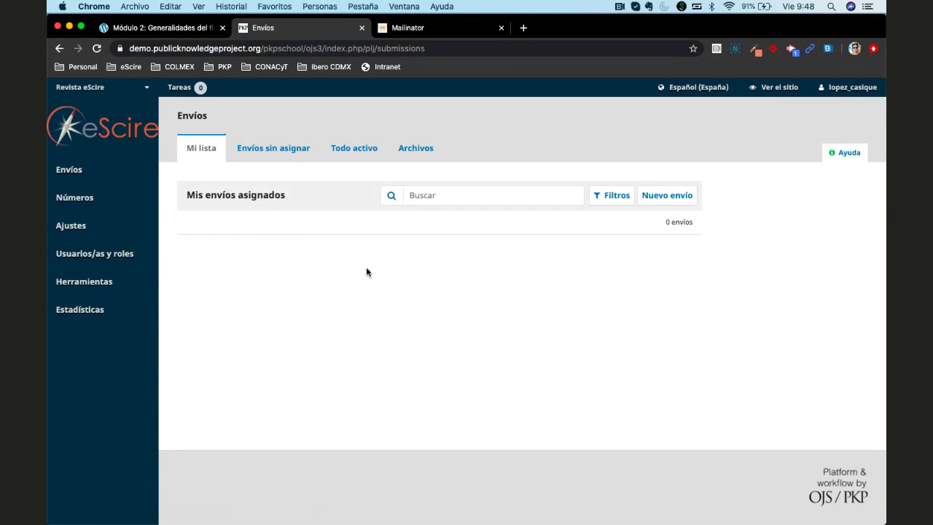
Toggle between the Envíos sin asignar and Todo activo lists, ending on the empty Todo activo
left_click(273, 148)
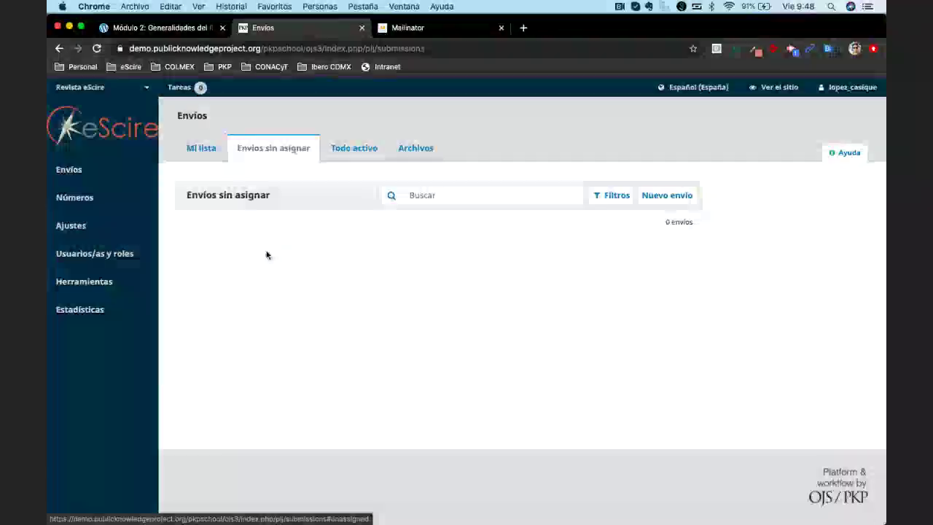
left_click(354, 153)
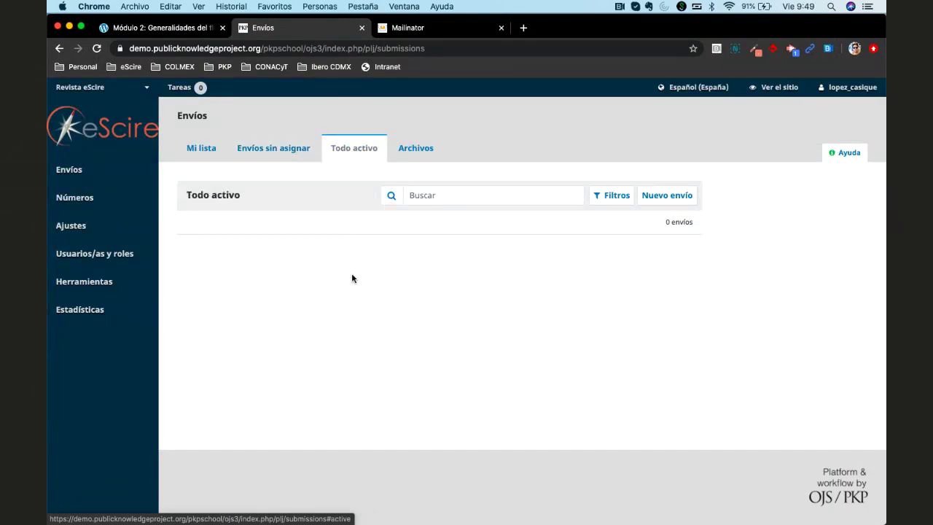
left_click(272, 155)
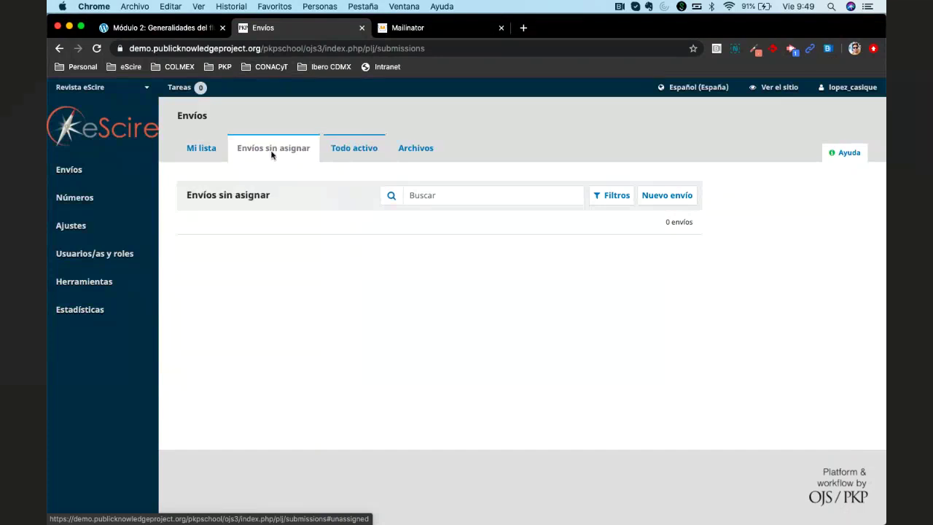
left_click(329, 153)
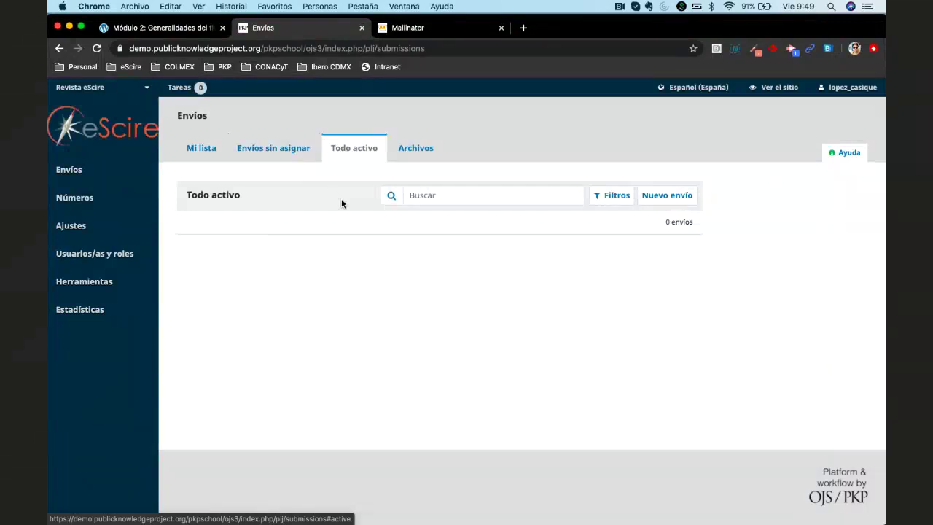
Cycle through the My queue, unassigned, Todo activo and Archivos tabs, ending on empty Archivos
left_click(200, 150)
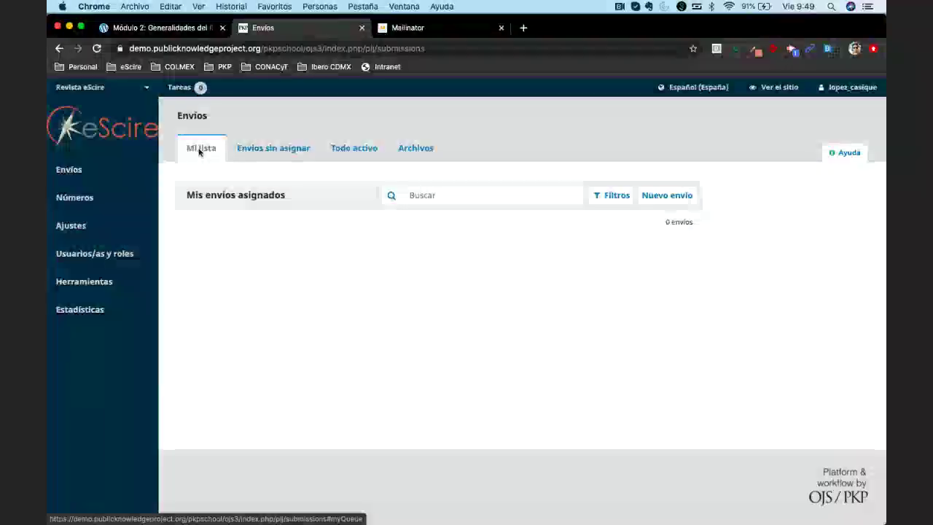
left_click(343, 150)
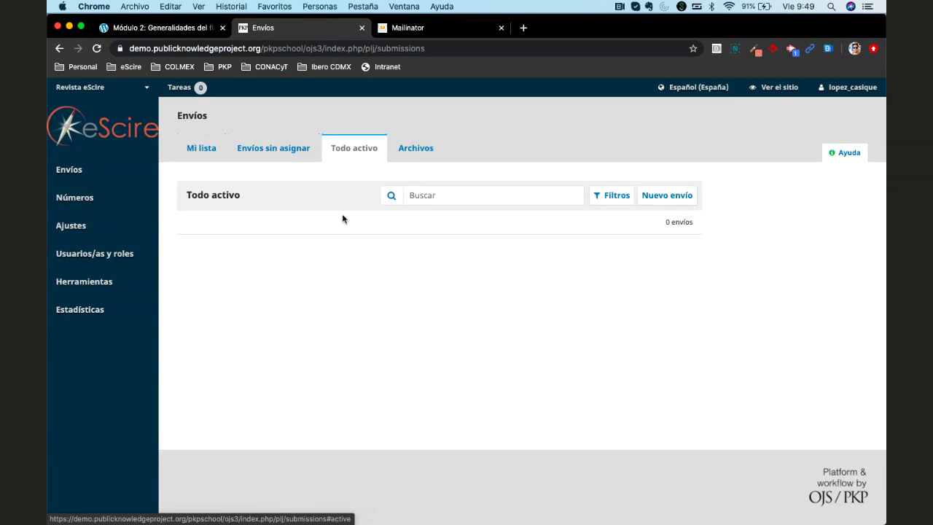
left_click(417, 148)
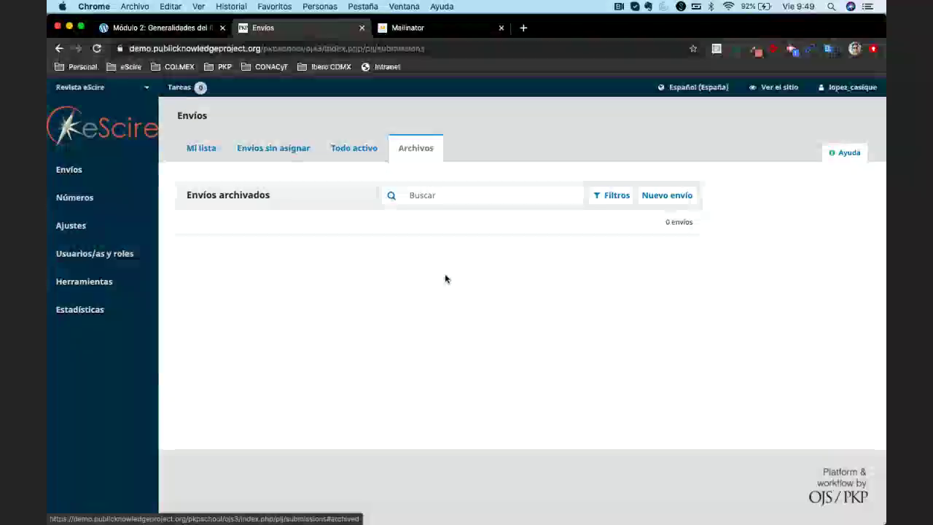
left_click(192, 153)
left_click(247, 149)
left_click(342, 149)
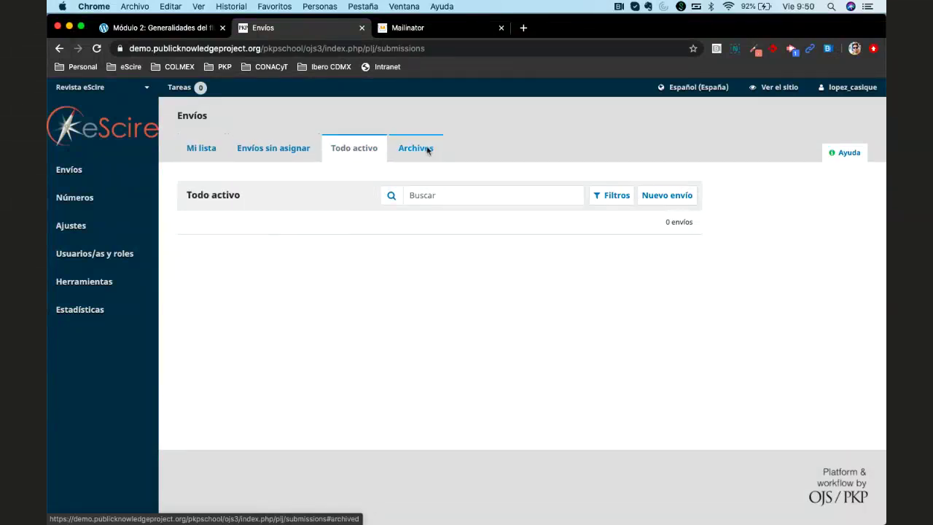
left_click(427, 150)
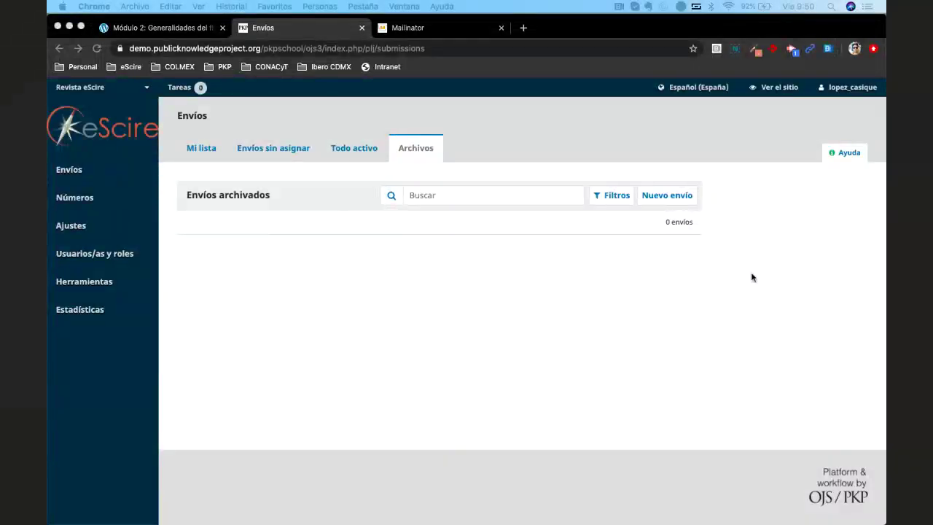
Glance at the Números sidebar menu and place the cursor in the Buscar submissions field
left_click(587, 329)
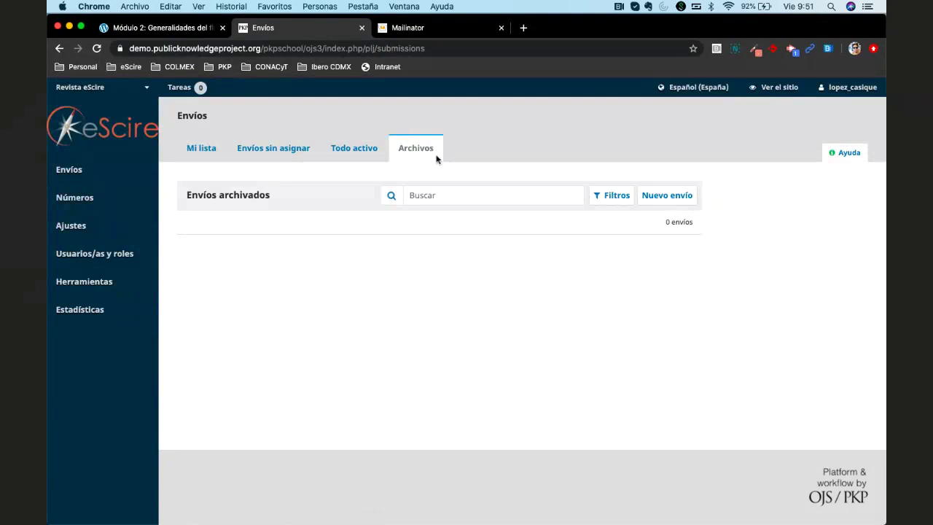
mouse_move(80, 207)
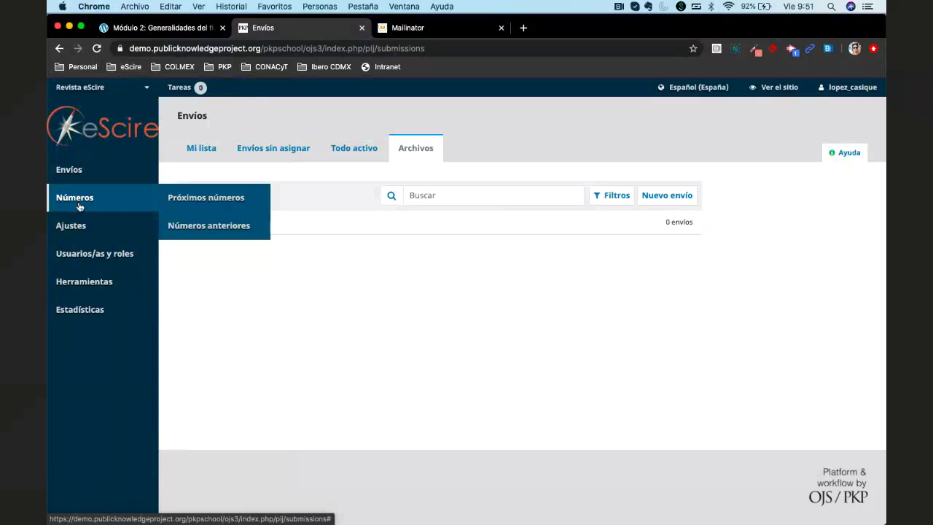
left_click(447, 194)
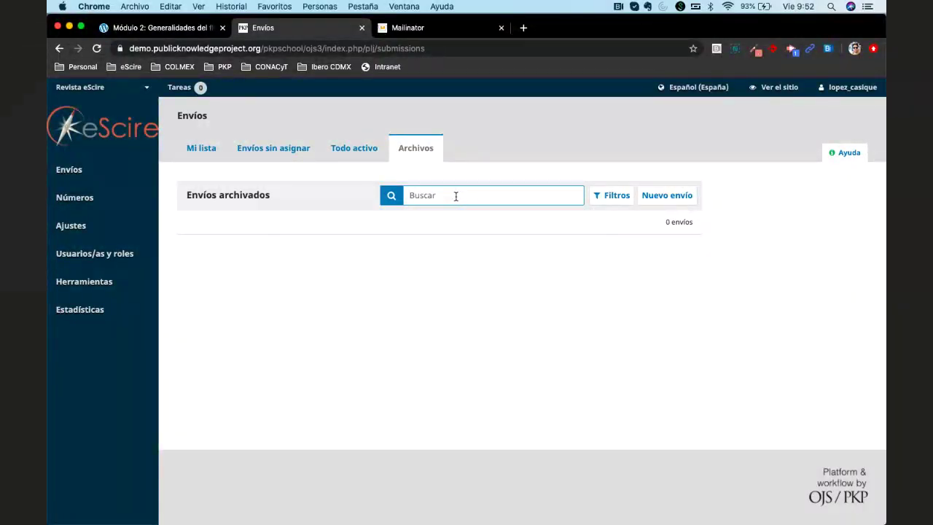
left_click(341, 150)
left_click(282, 150)
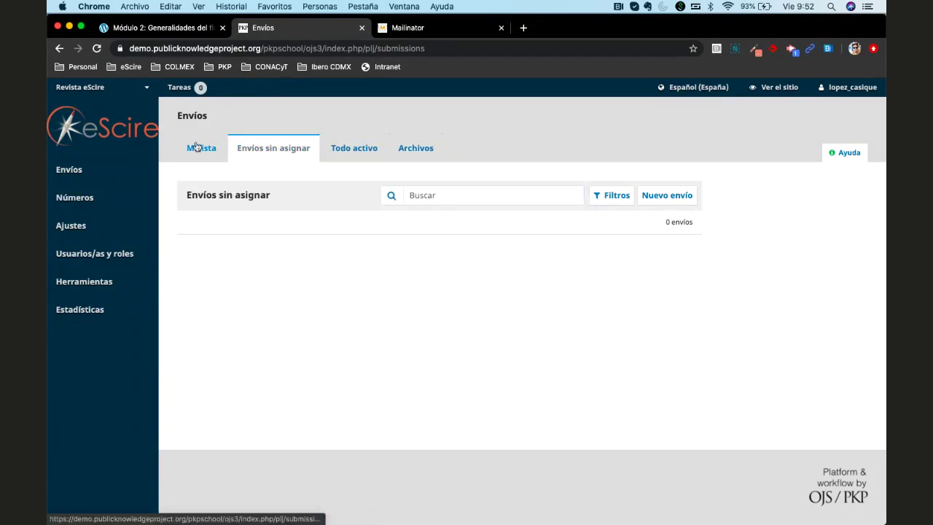
left_click(193, 145)
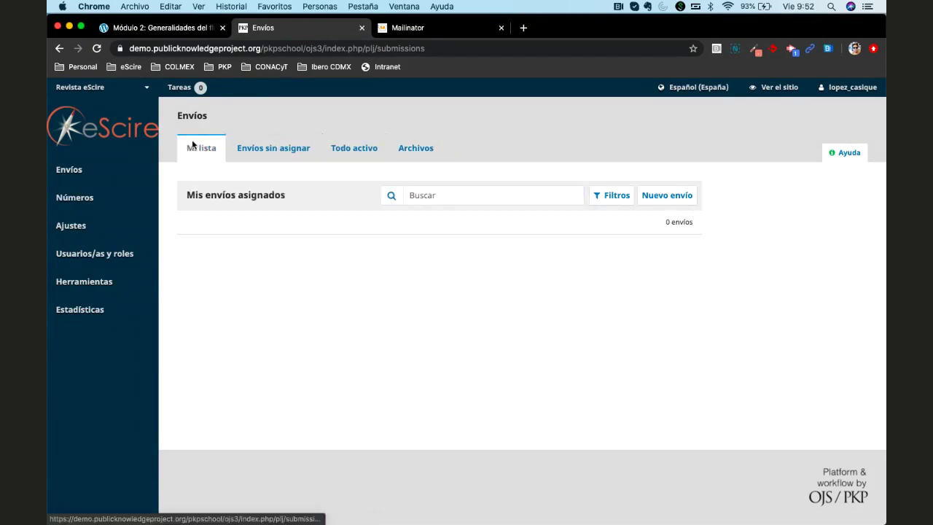
left_click(481, 195)
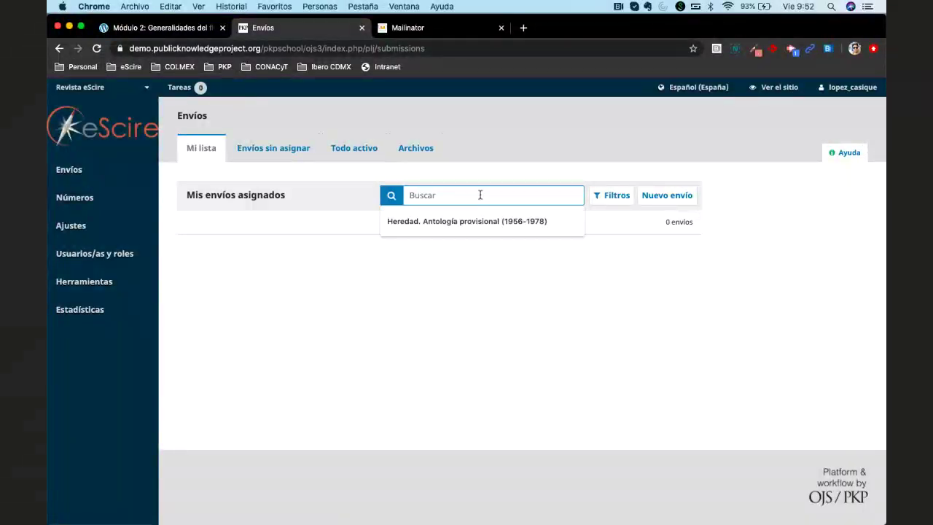
left_click(339, 196)
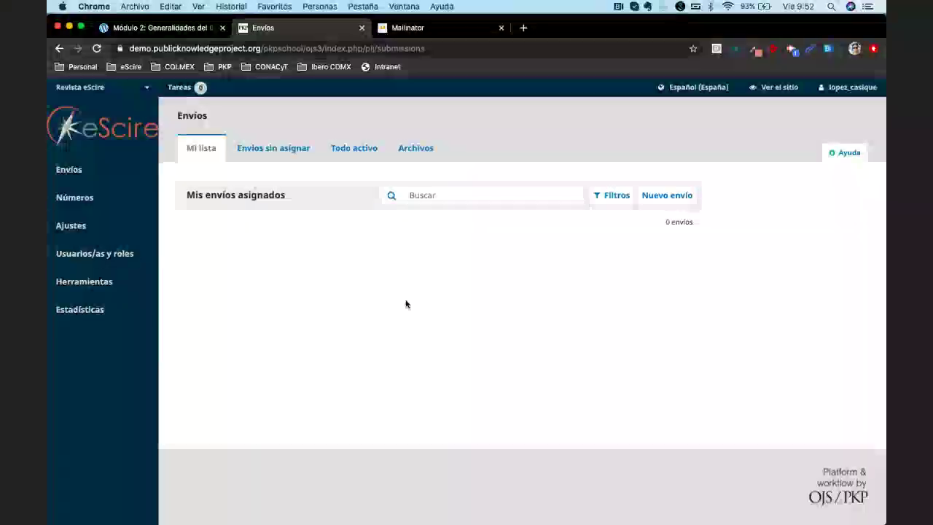
left_click(500, 191)
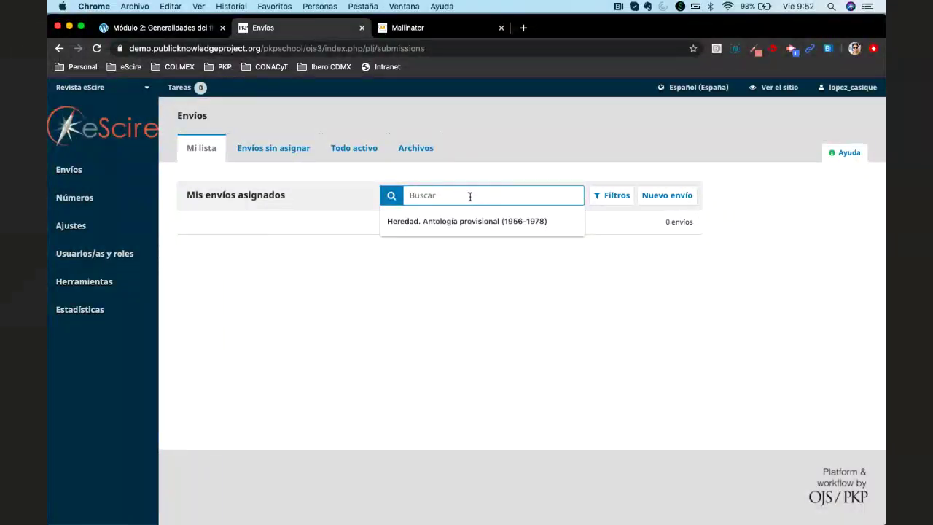
left_click(354, 148)
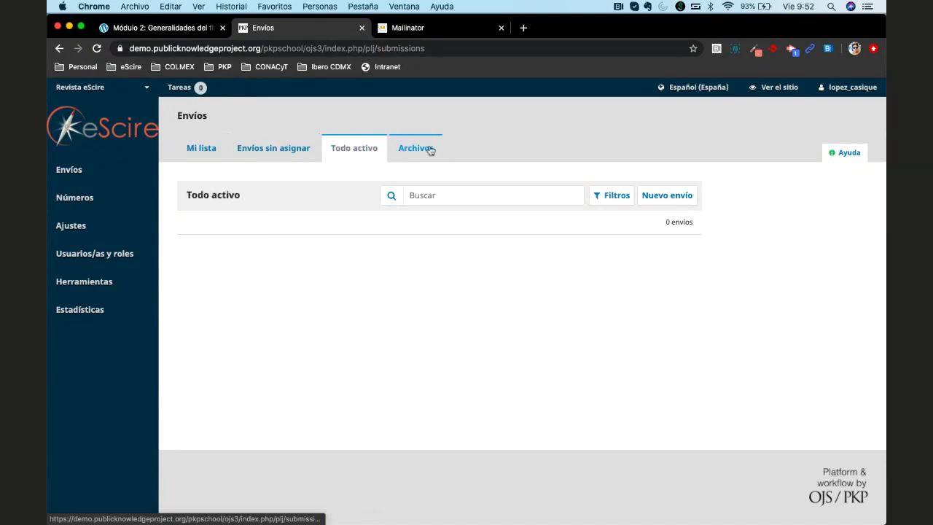
left_click(429, 148)
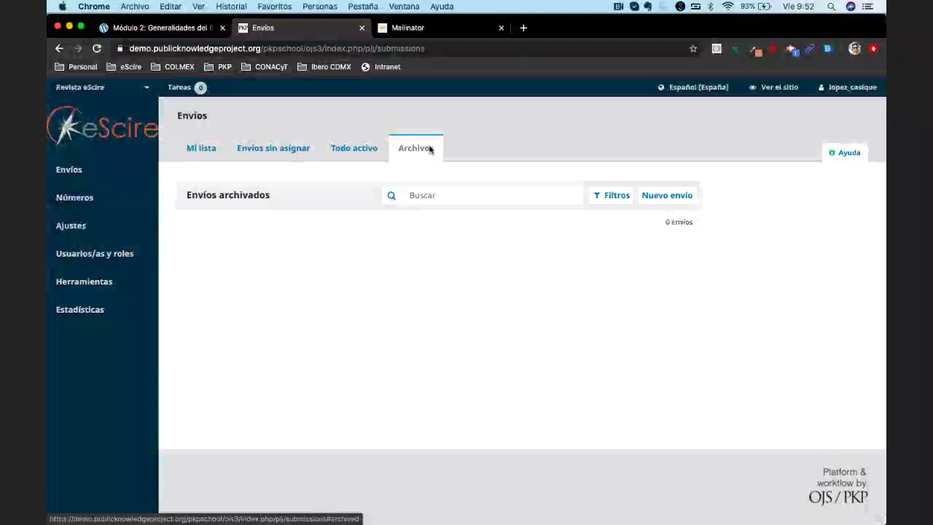
Open ojs.escire.net/ojs3 in a new tab and browse the ¡Hola mundo! submissions dashboard tabs
left_click(522, 28)
type("ojs.es")
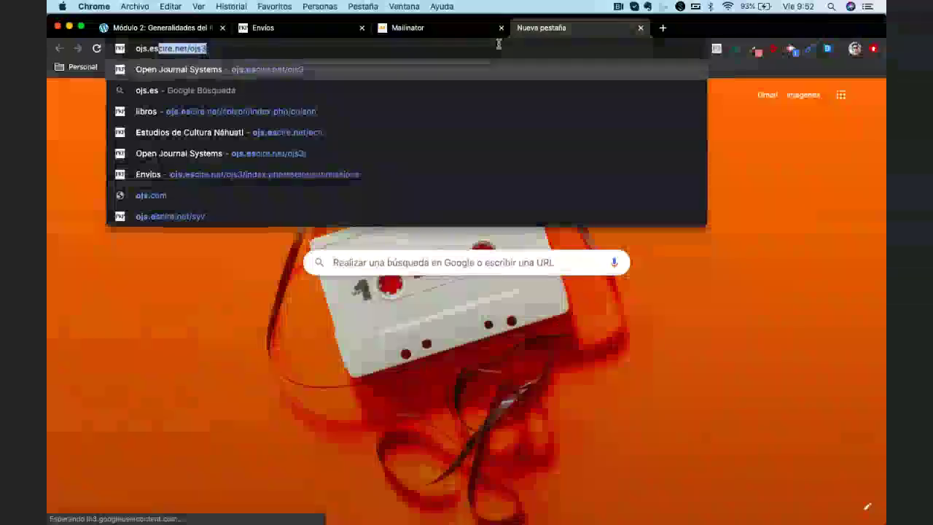
key("Return")
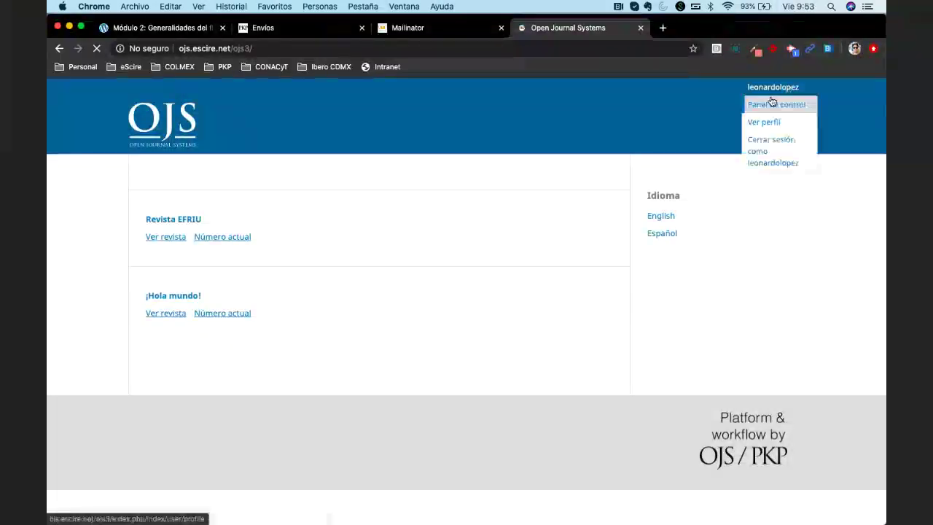
left_click(773, 104)
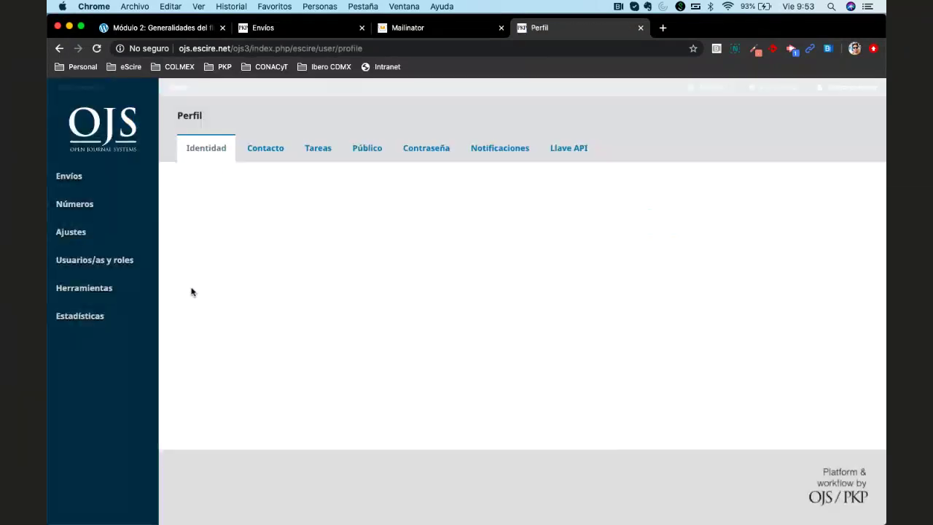
left_click(70, 177)
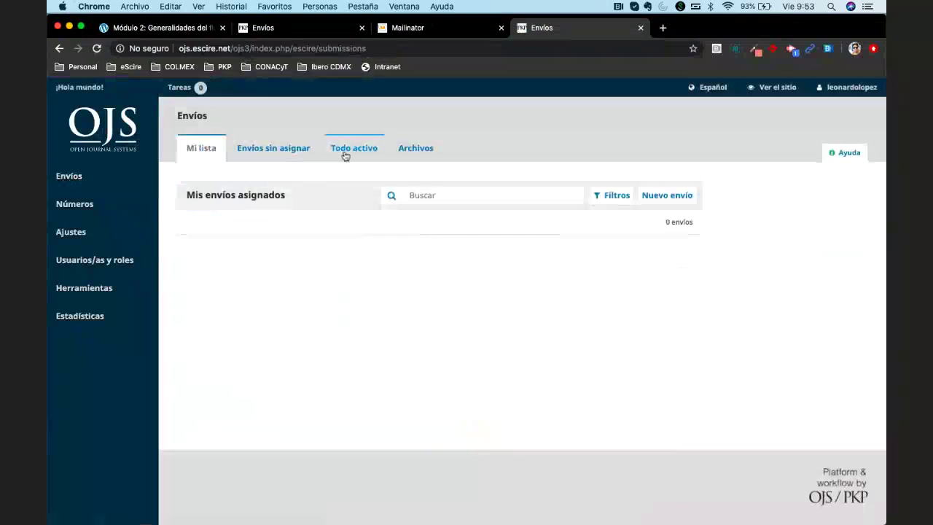
left_click(345, 151)
left_click(290, 144)
left_click(351, 149)
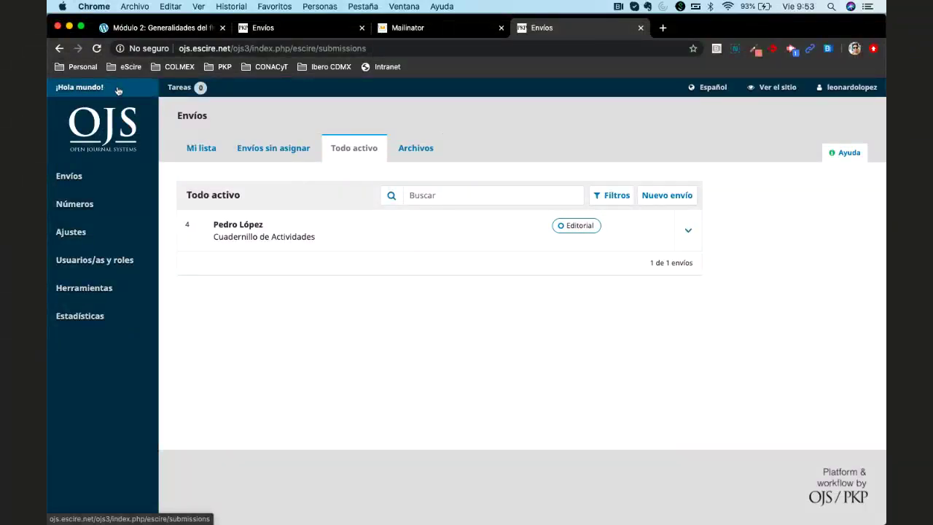
mouse_move(851, 96)
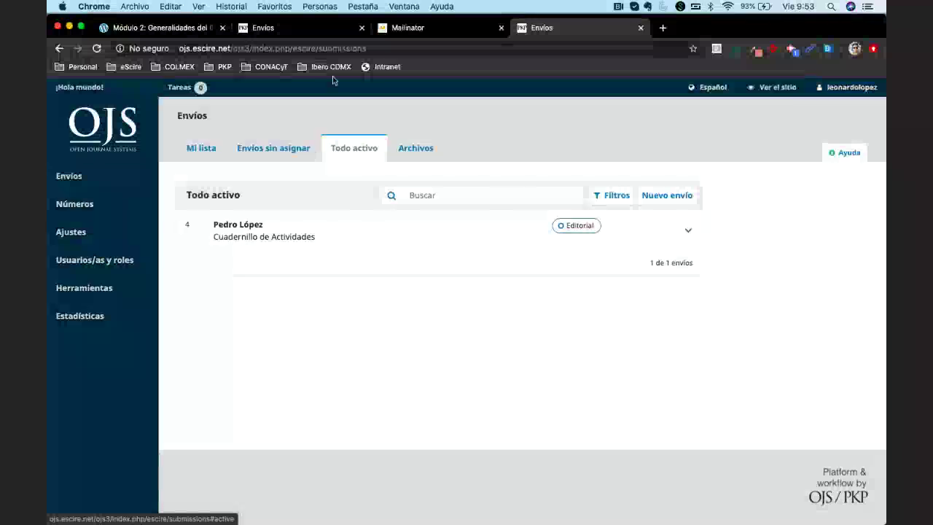
left_click(84, 95)
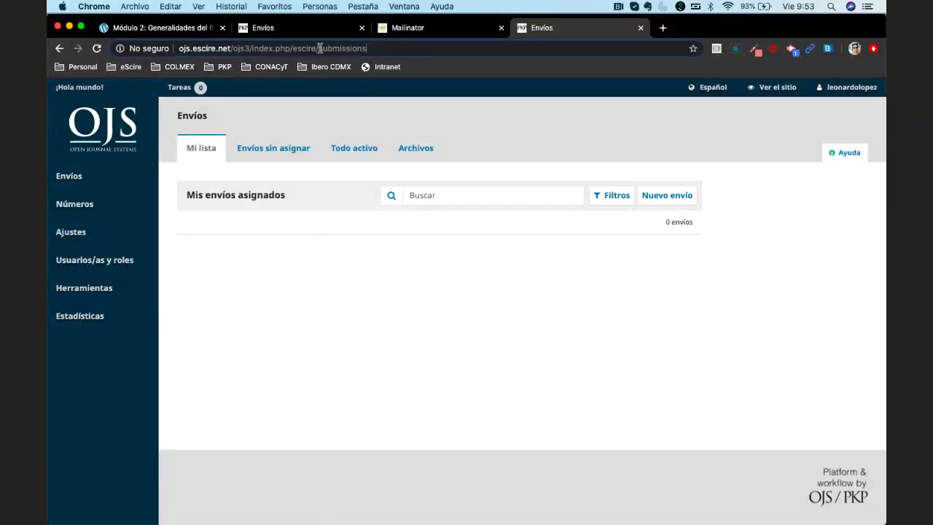
Remove 'submissions' from the address to view the journal home page, then return to the dashboard
left_click_drag(318, 48, 415, 46)
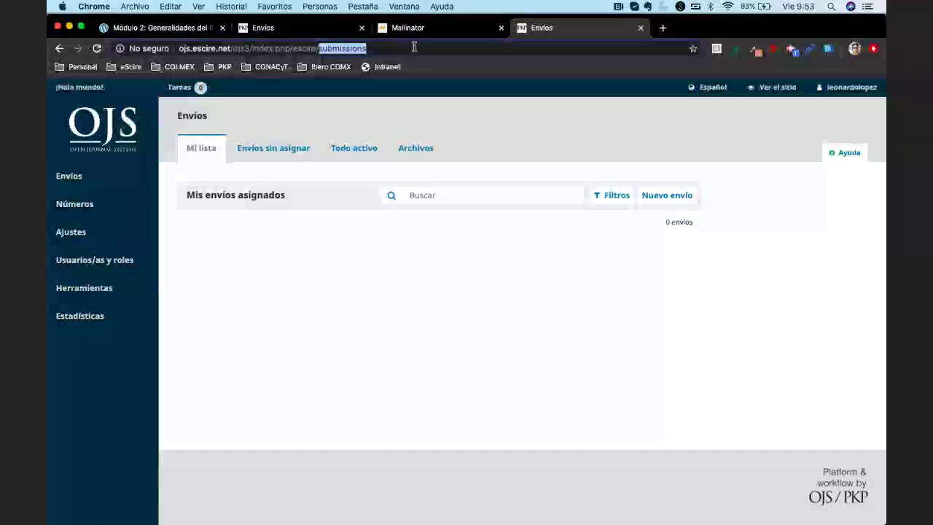
key("BackSpace")
key("Return")
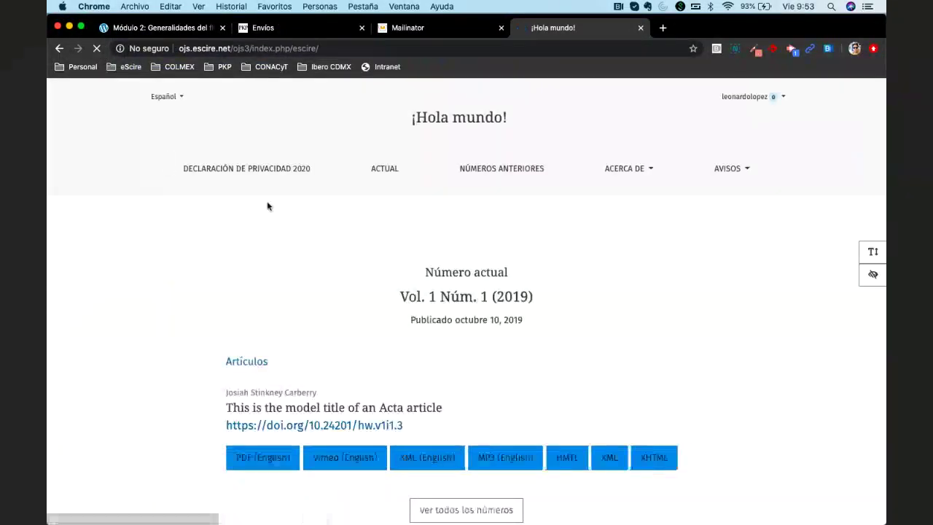
left_click(748, 109)
left_click(671, 125)
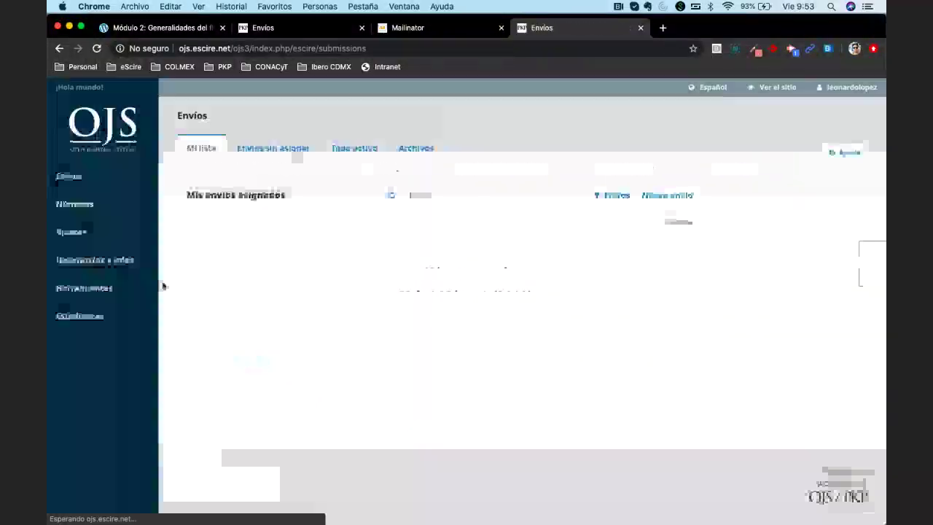
Trim the address back to /ojs3/ to list the hosted journals, Revista EFRIU and ¡Hola mundo!
left_click(271, 49)
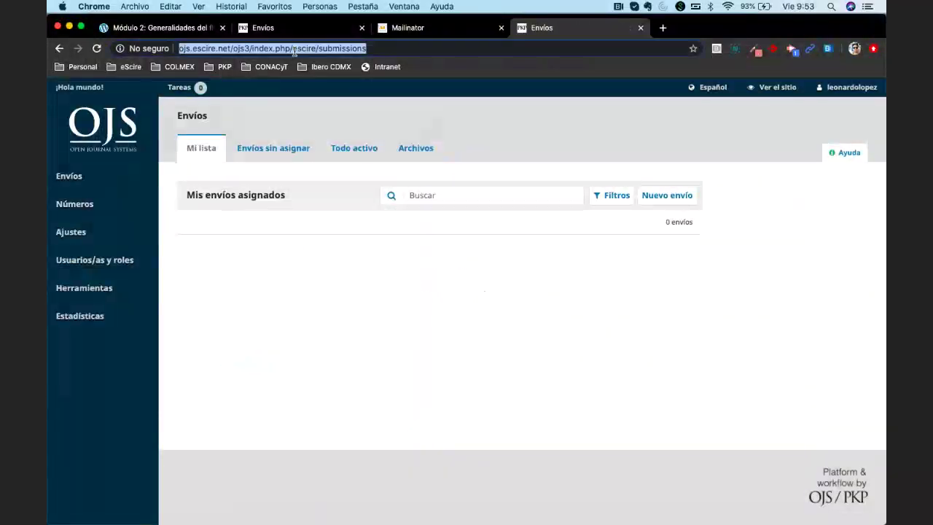
left_click(274, 48)
left_click_drag(251, 48, 397, 49)
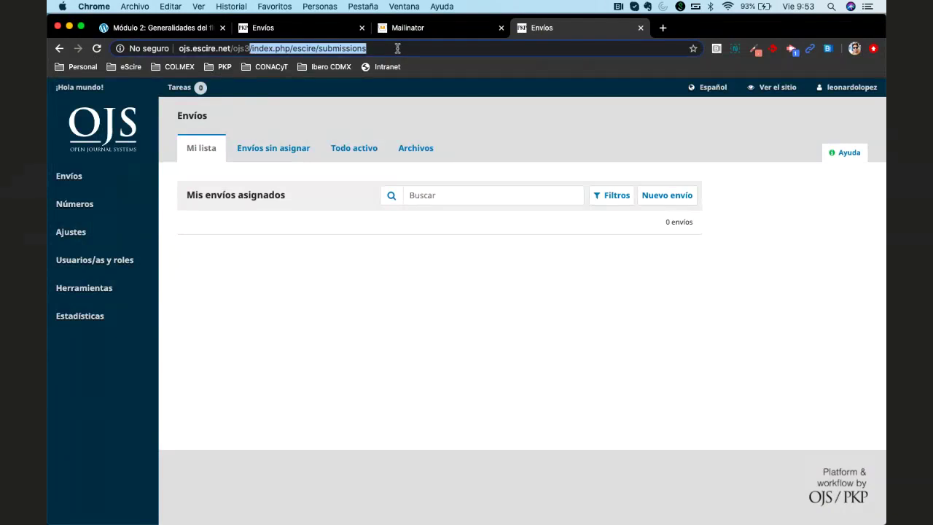
key("BackSpace")
key("Return")
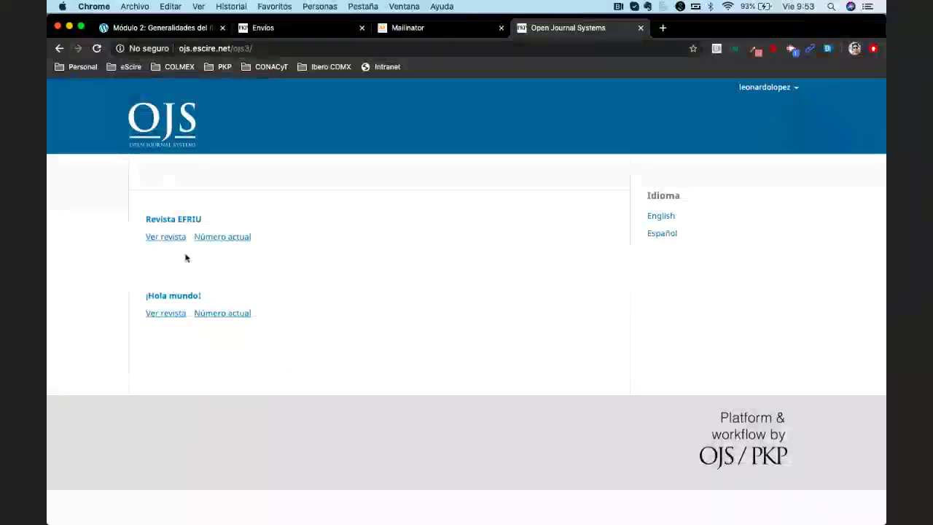
Go from the Revista EFRIU site to the account's control panel and submissions dashboard
left_click(182, 220)
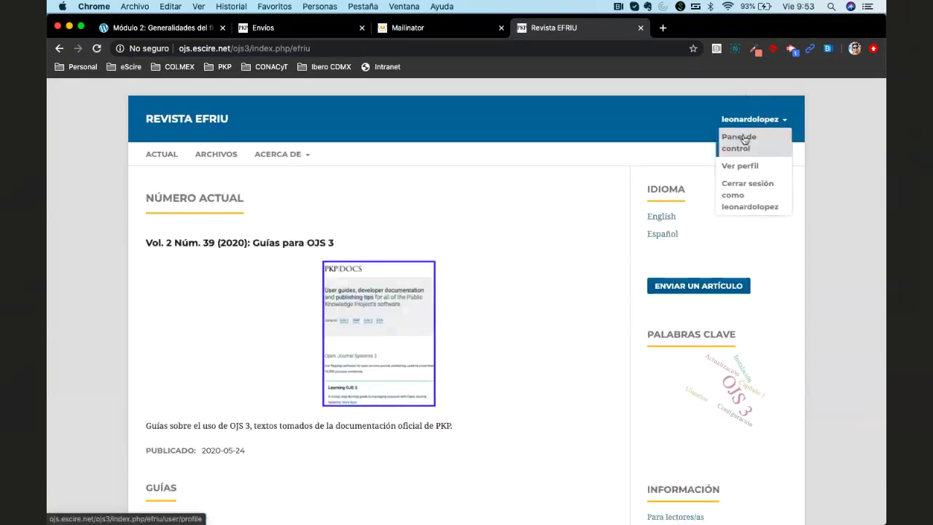
left_click(744, 140)
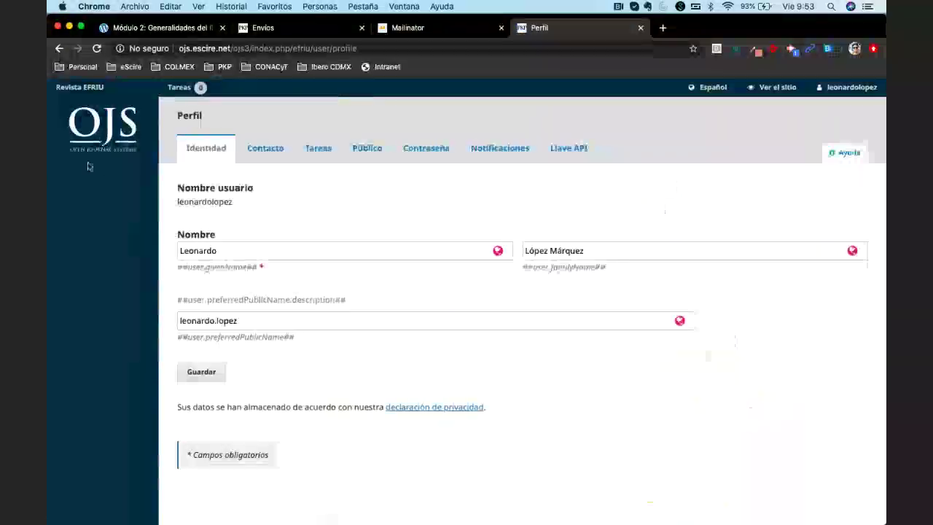
scroll(353, 245, "down", 1)
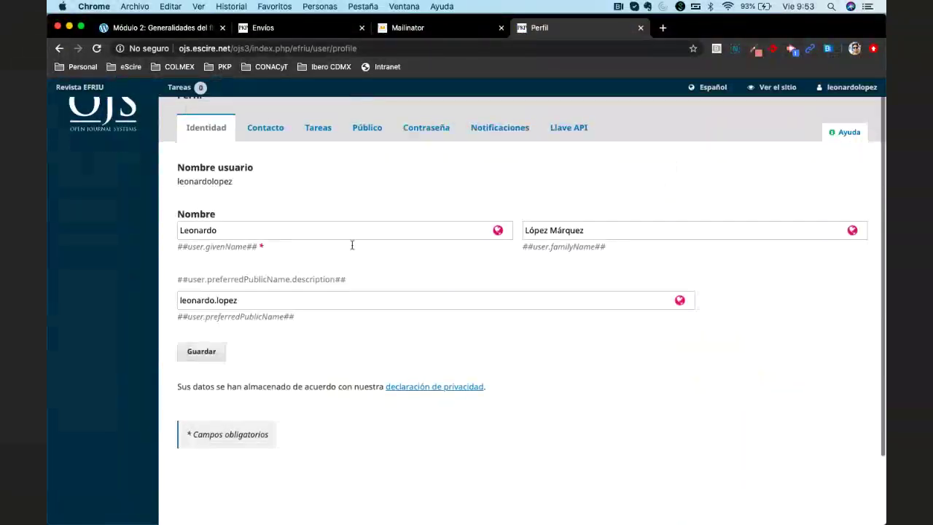
scroll(350, 246, "down", 3)
scroll(356, 243, "up", 5)
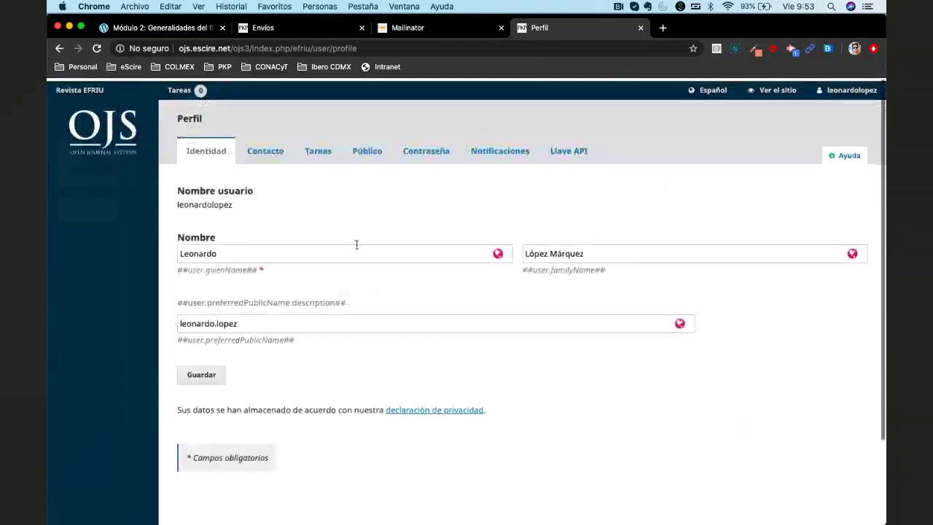
left_click(76, 88)
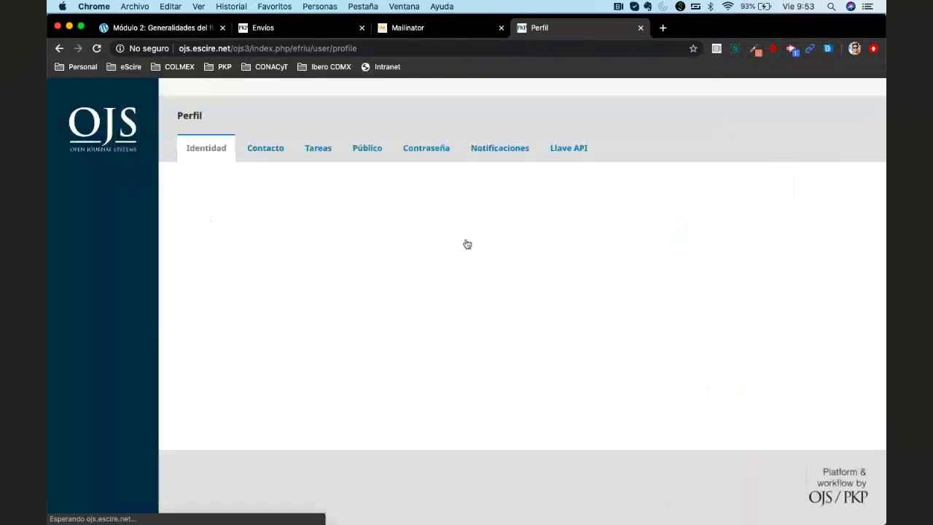
Save the given name, family name and public name, then reload the profile page
scroll(469, 386, "down", 5)
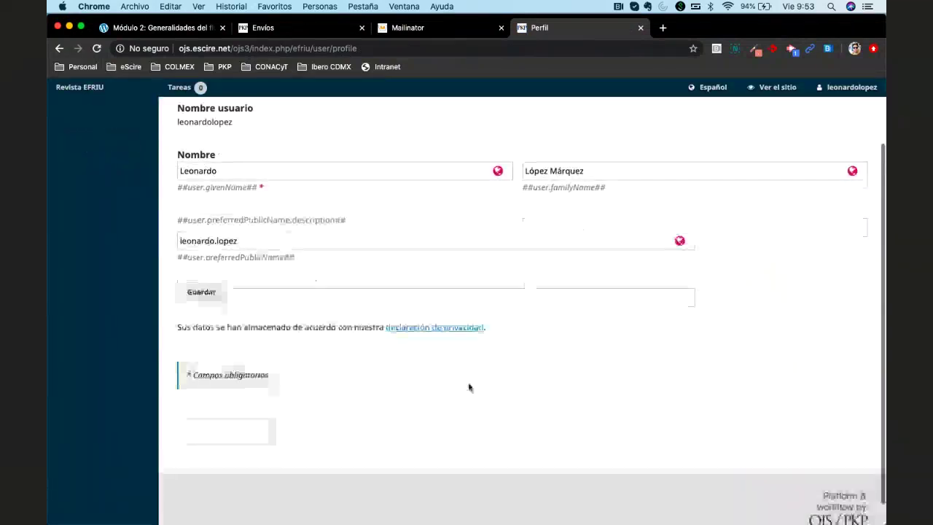
left_click(202, 268)
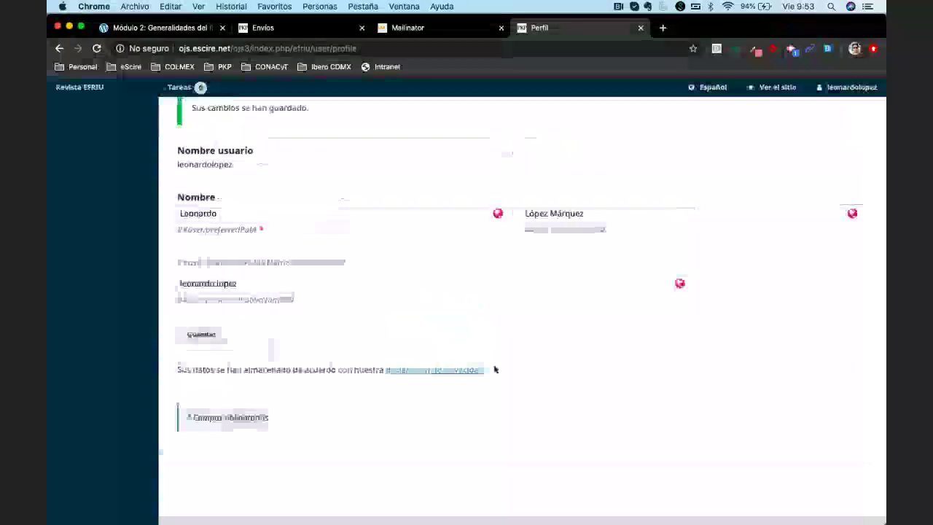
scroll(494, 369, "up", 5)
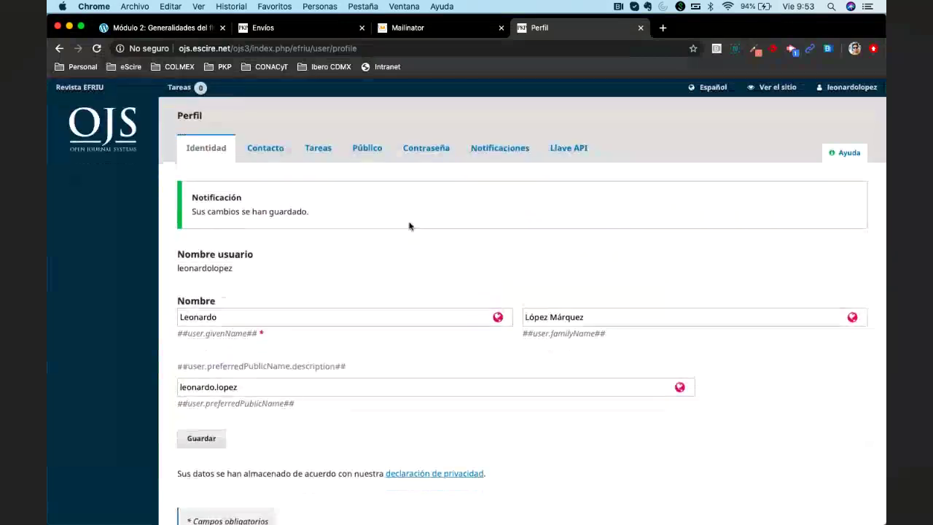
left_click(843, 87)
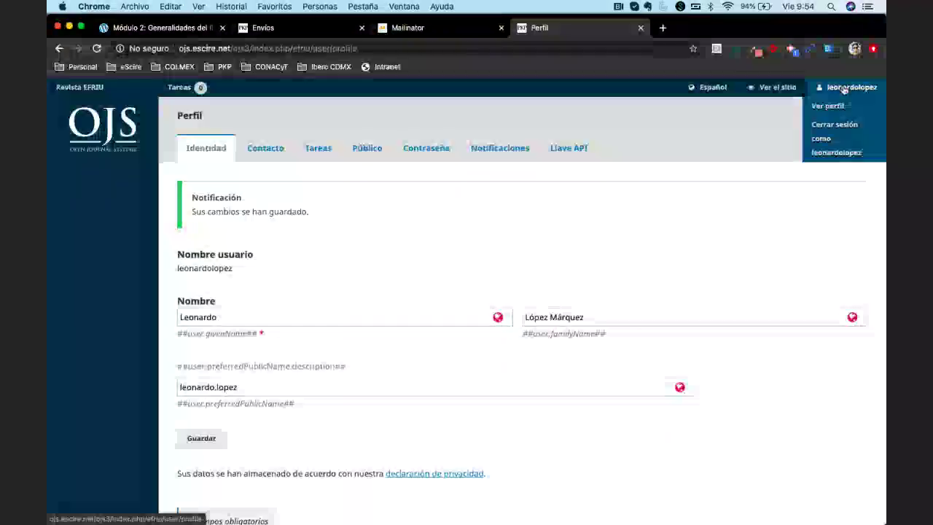
scroll(695, 203, "down", 3)
scroll(729, 182, "up", 3)
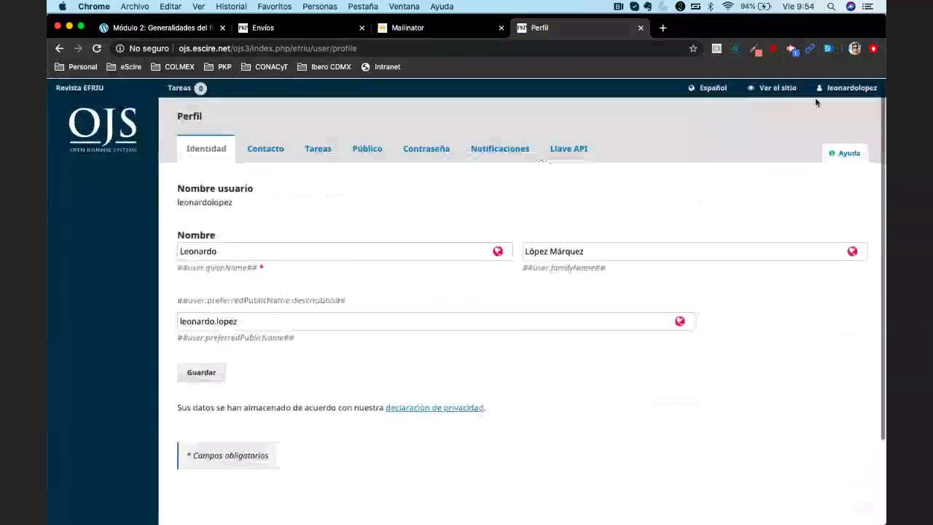
mouse_move(838, 91)
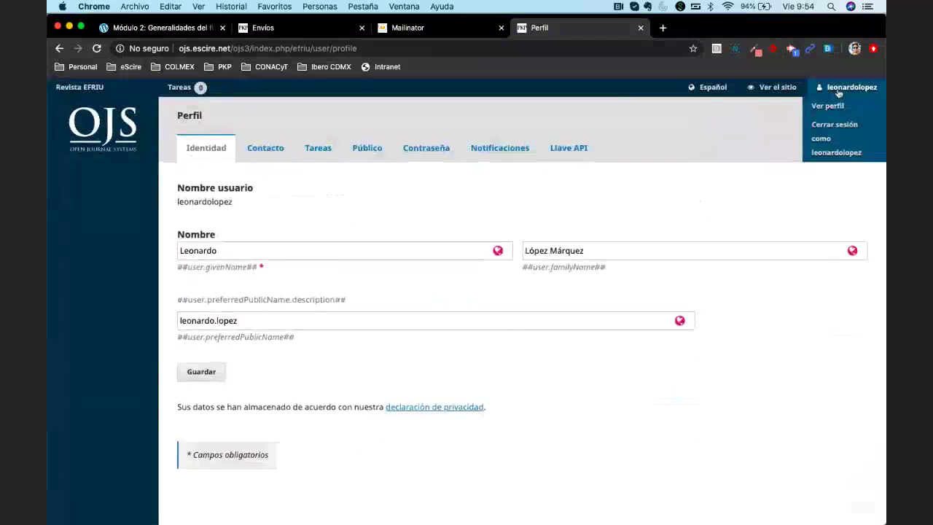
Stop acting as the other user and browse the unassigned, all-active and archived tabs
left_click(821, 150)
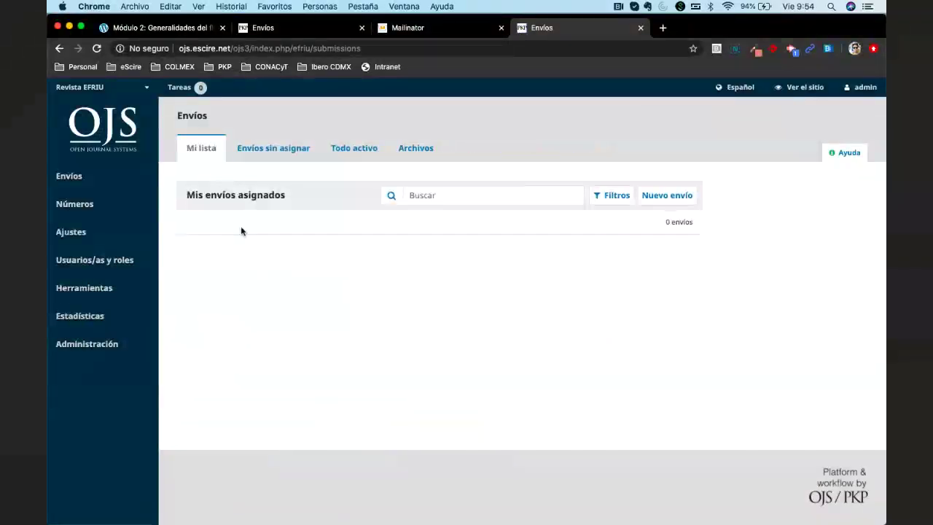
left_click(69, 175)
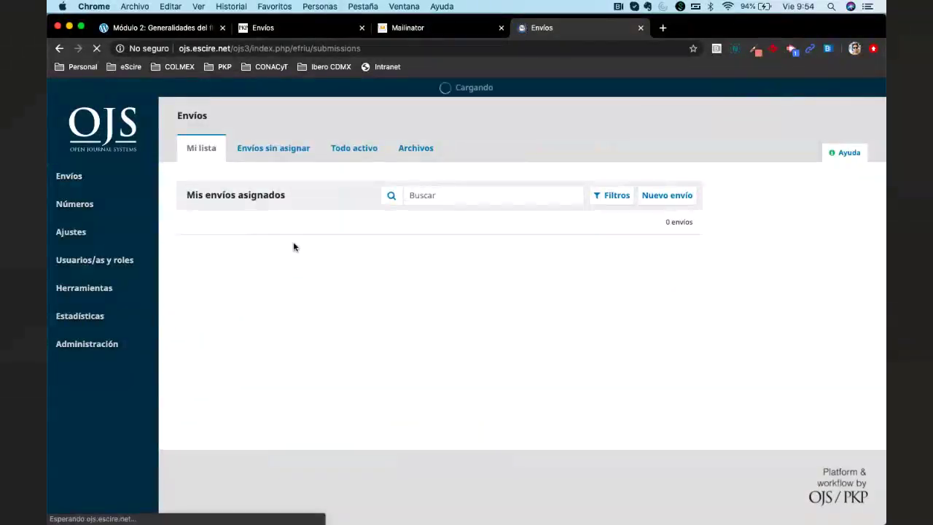
left_click(267, 148)
left_click(354, 148)
left_click(416, 148)
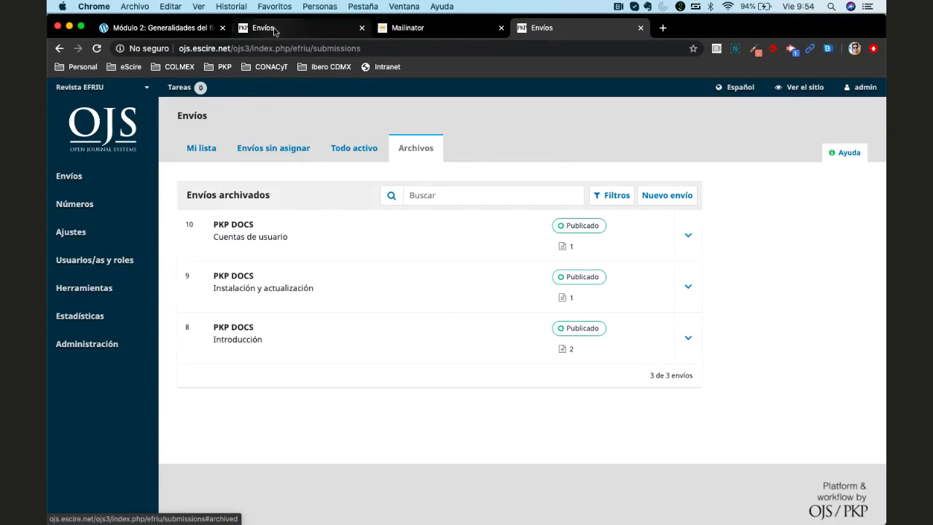
Switch journals, open the archived Cuentas de usuario submission, then go back to the list
left_click(275, 29)
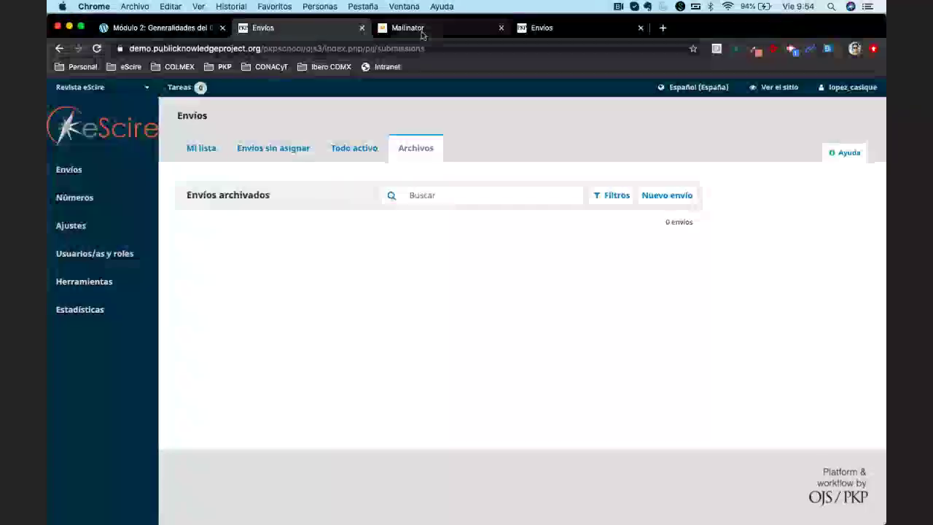
left_click(530, 34)
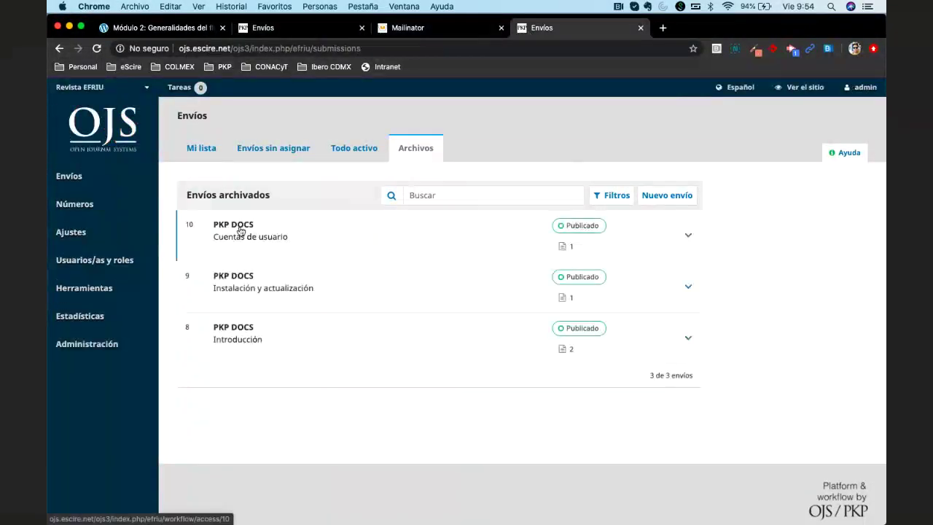
left_click(240, 227)
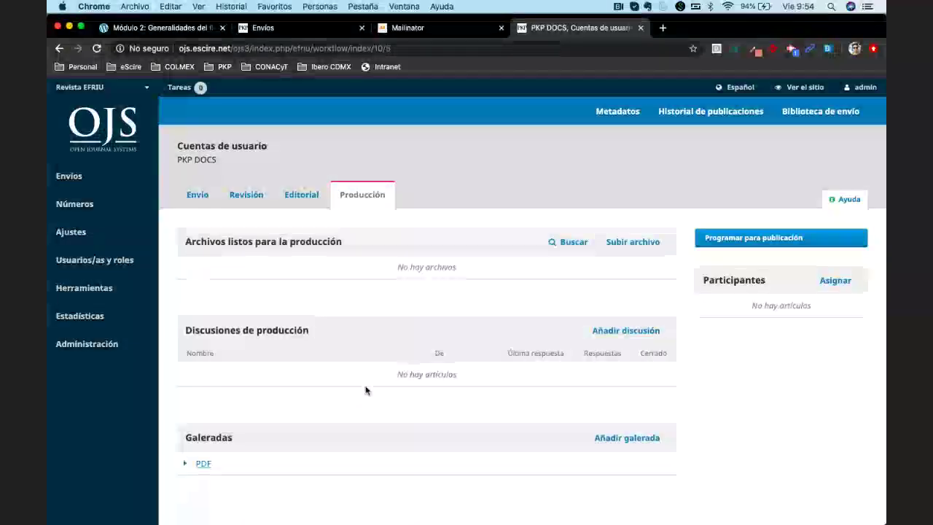
left_click(58, 49)
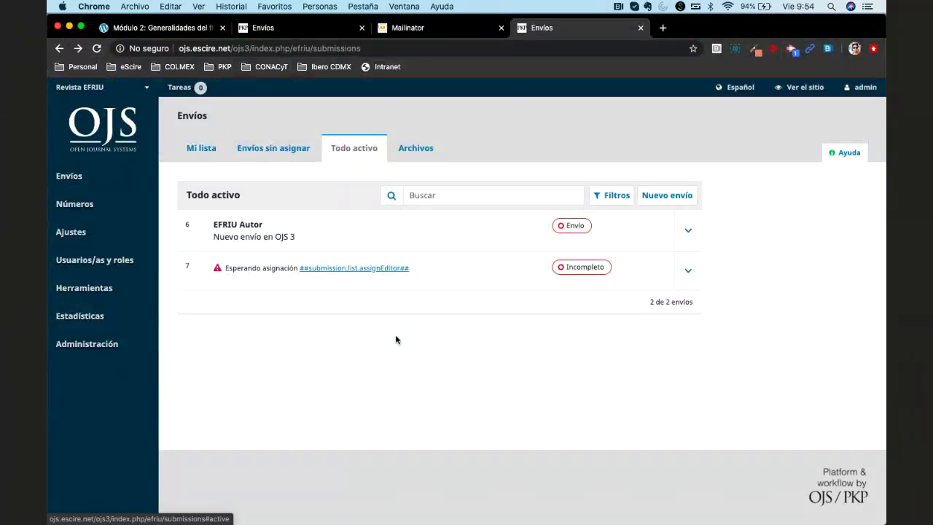
Open 'Nuevo envío en OJS 3' and review its two files and prerevisión discussion
left_click(245, 223)
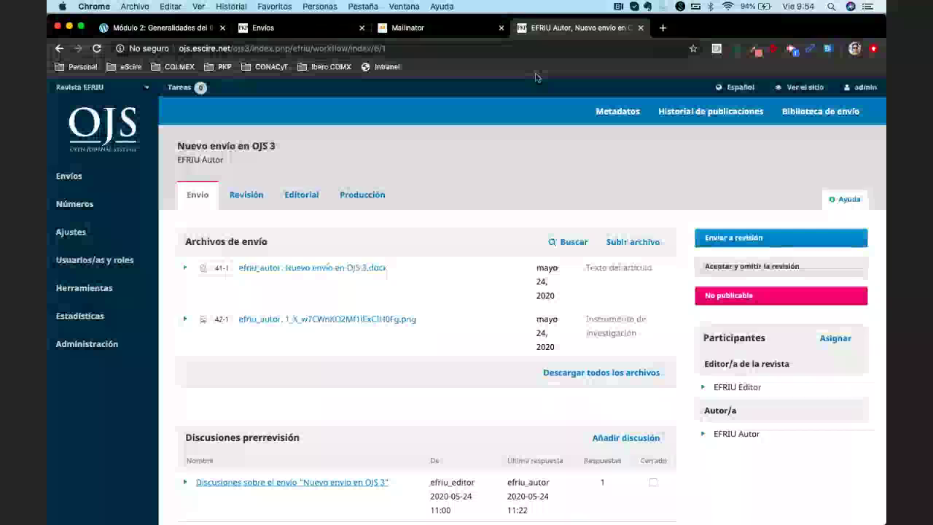
scroll(487, 230, "down", 5)
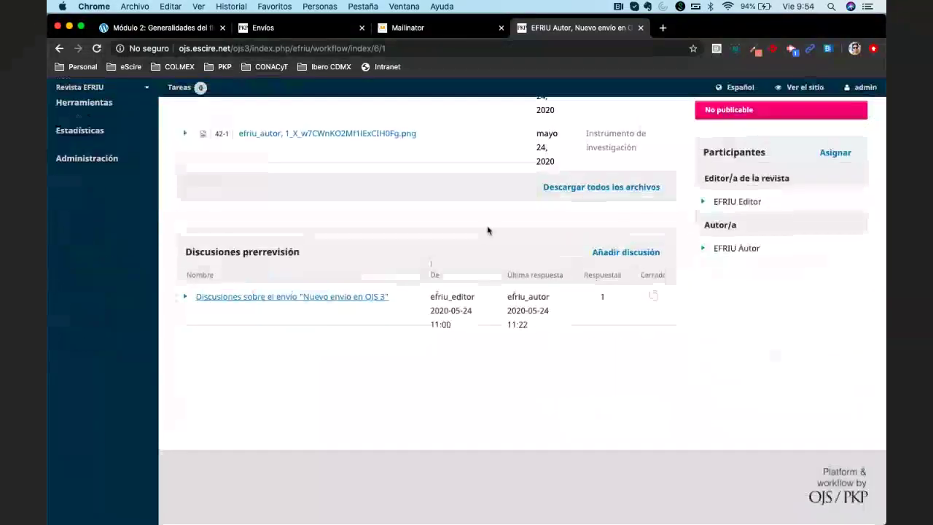
scroll(488, 230, "up", 3)
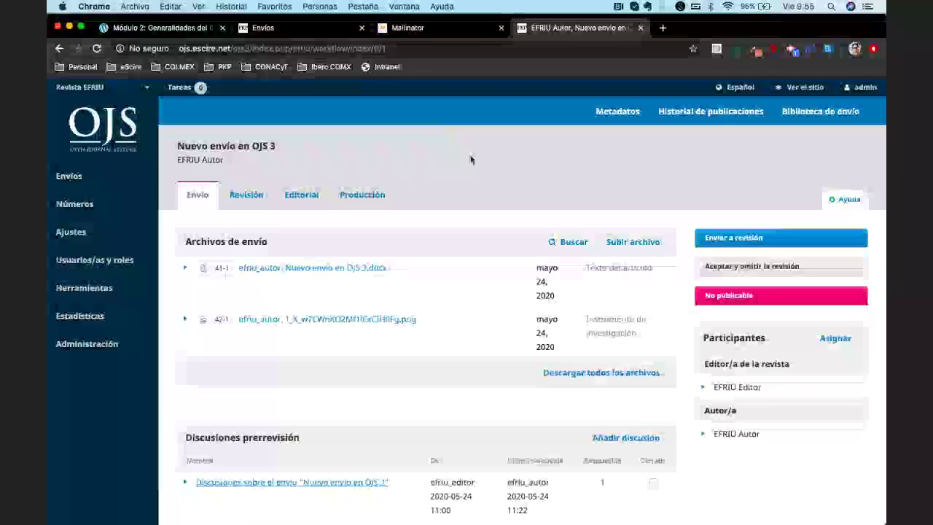
Select the submission page's URL, then go back to the Envíos dashboard with Cmd+[
left_click(452, 50)
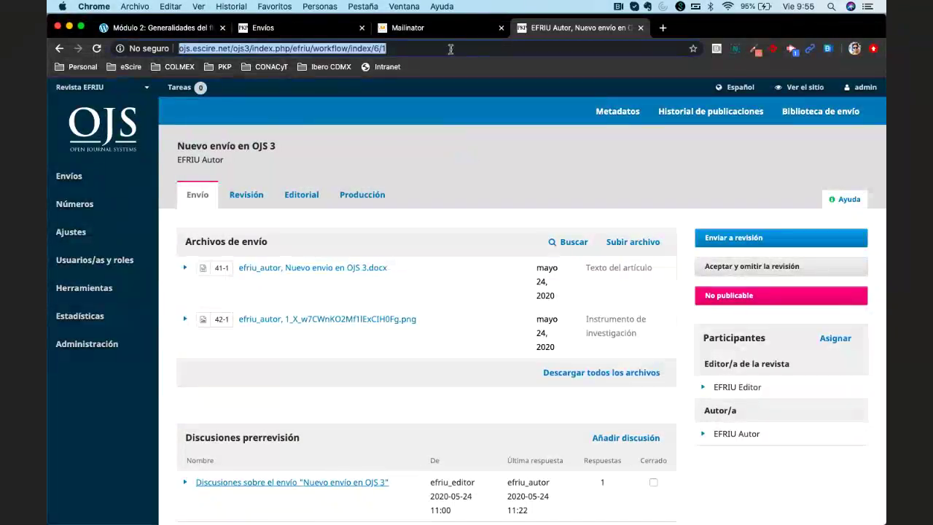
left_click(452, 49)
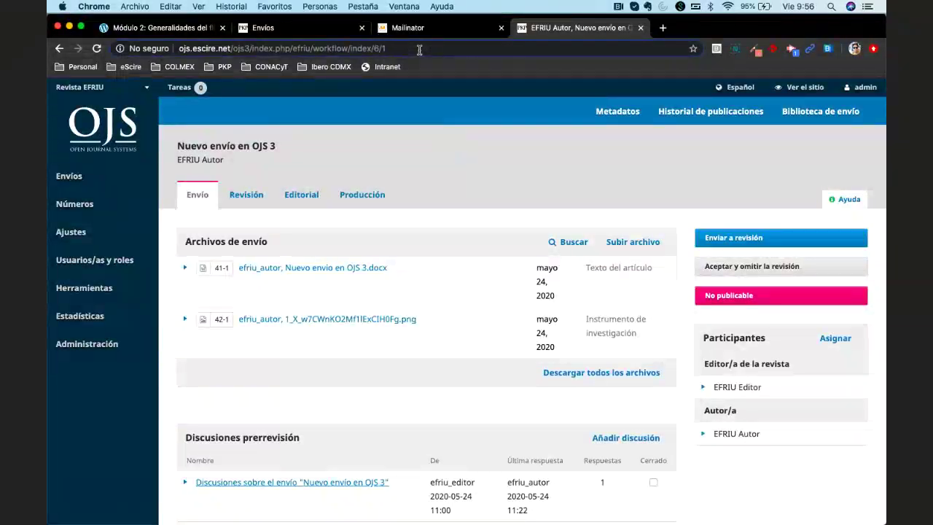
left_click(353, 47)
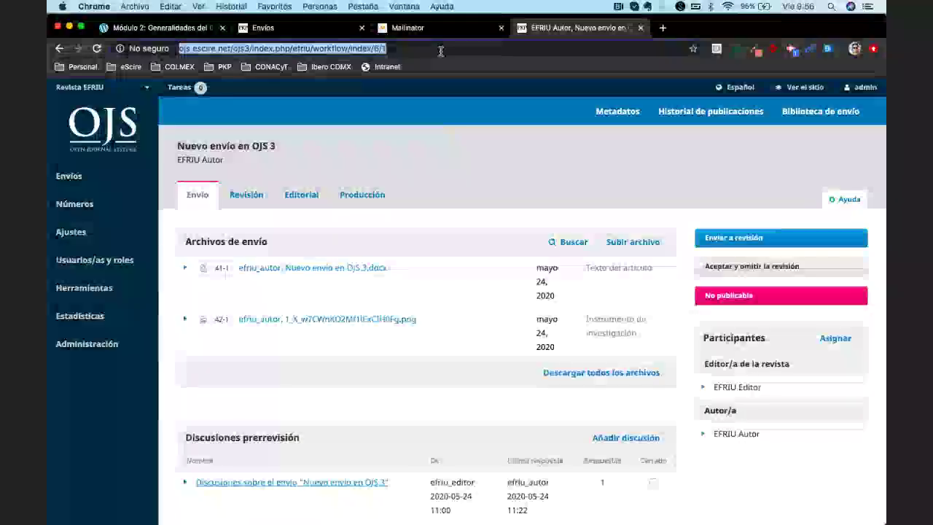
key("super+bracketleft")
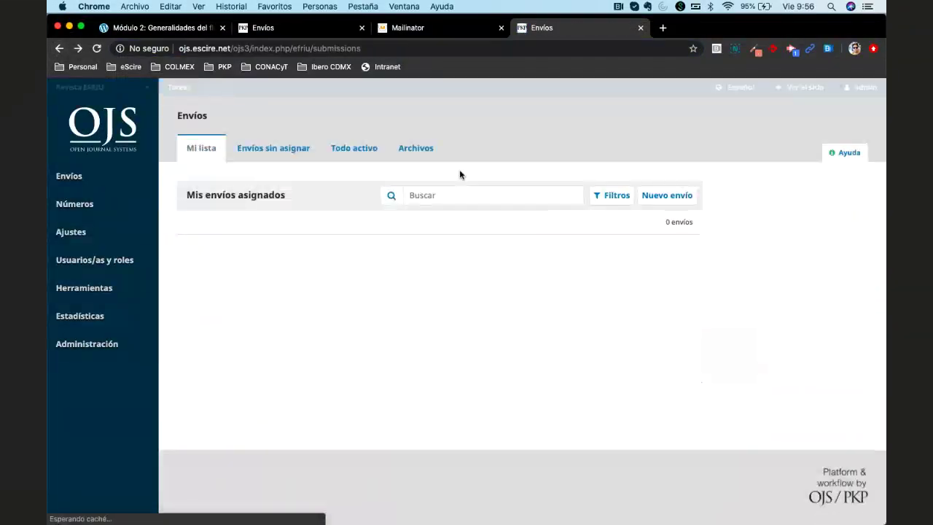
From Todo activo, open submission 6 and select its title and full web address
left_click(355, 145)
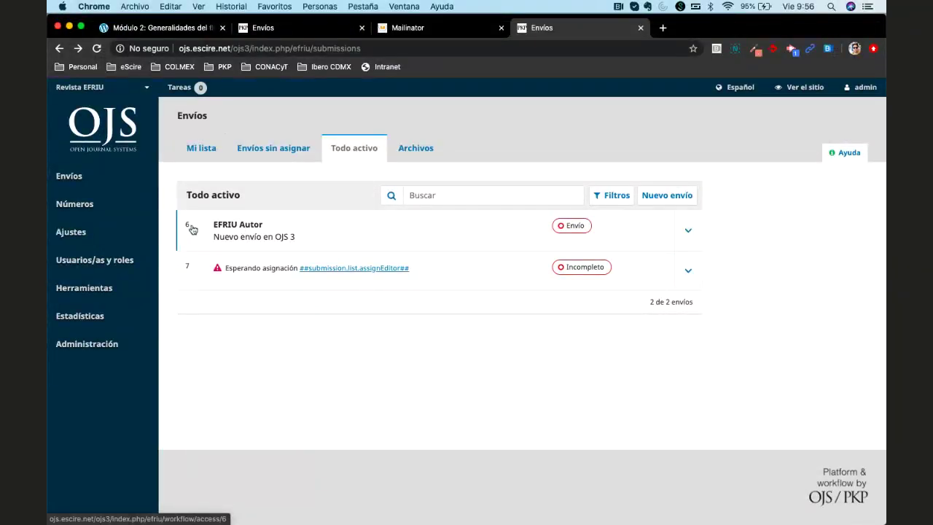
left_click(237, 227)
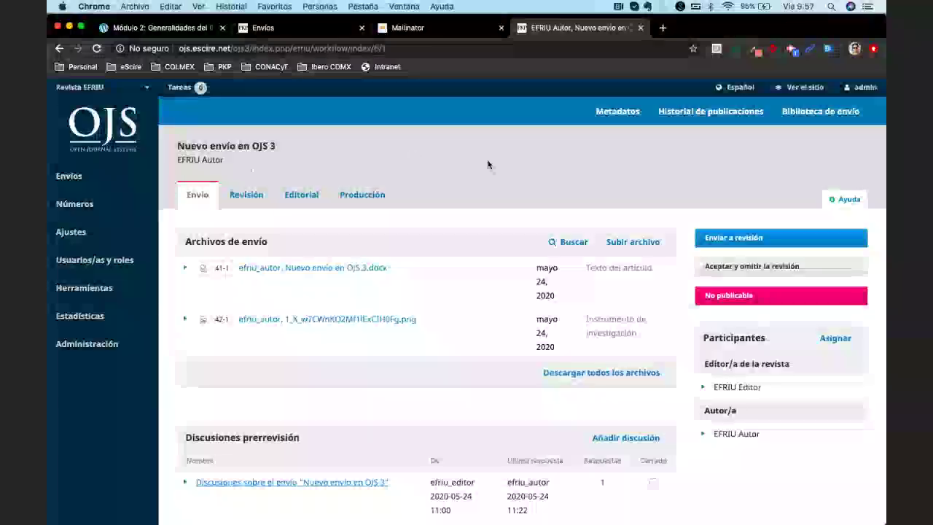
triple_click(352, 155)
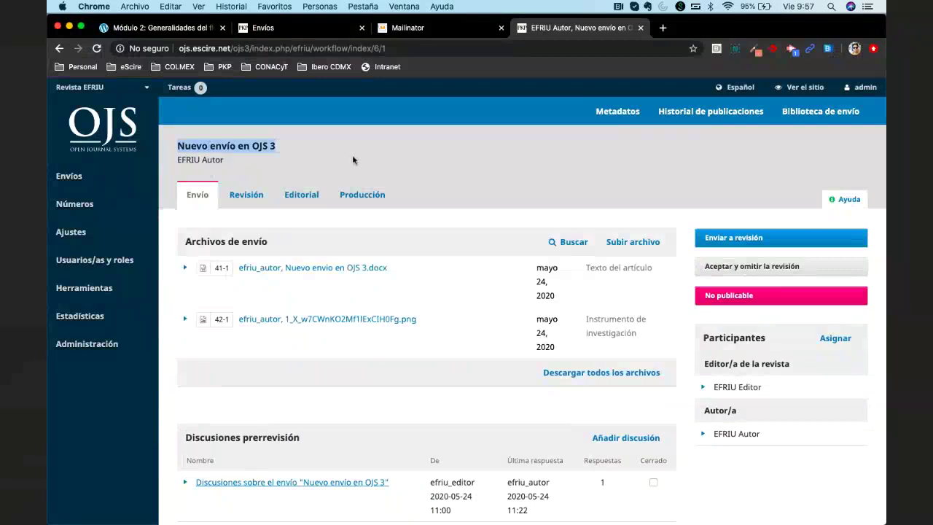
left_click(352, 160)
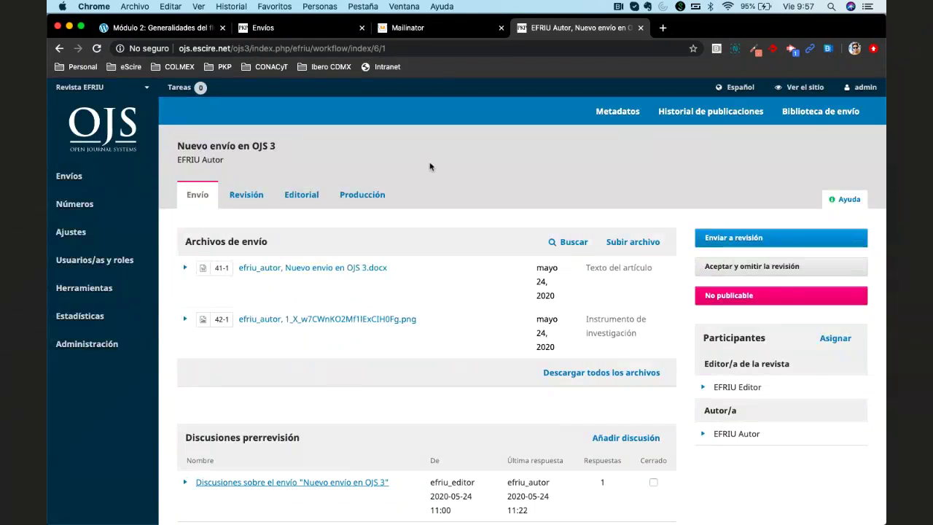
left_click(430, 49)
left_click(429, 49)
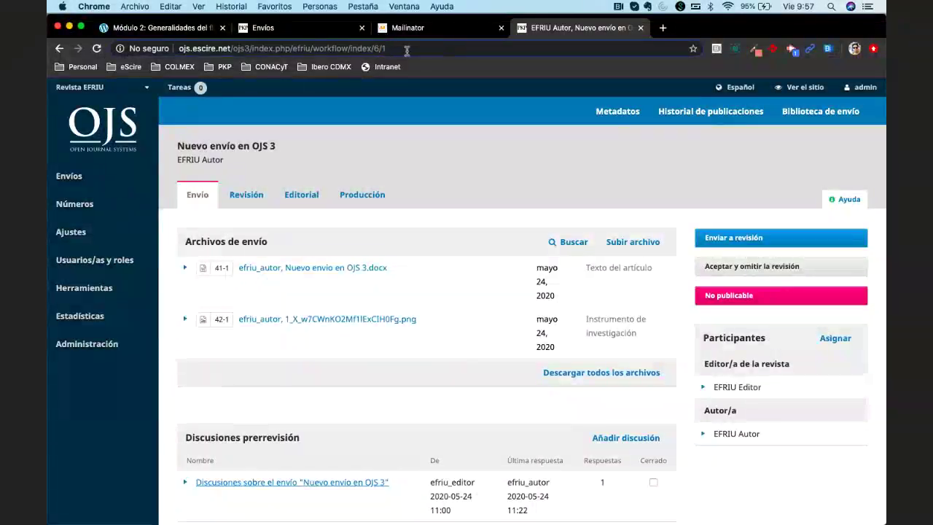
triple_click(403, 51)
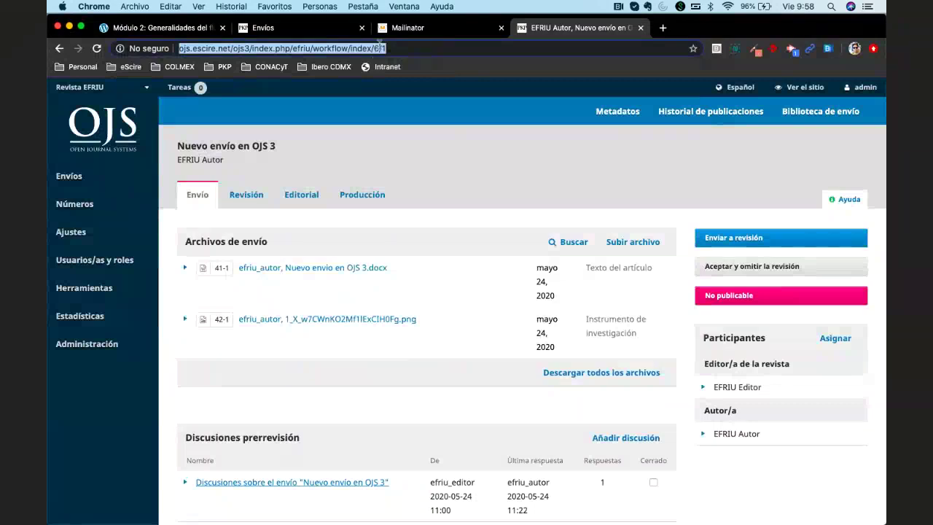
Return to the Envíos dashboard, focus Buscar briefly, then list the 3 archived PKP DOCS submissions
left_click(256, 201)
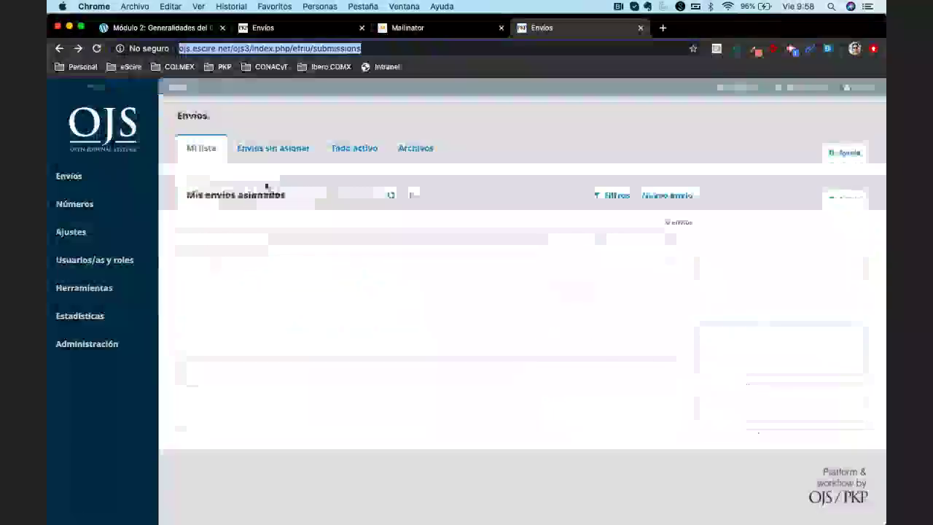
left_click(344, 150)
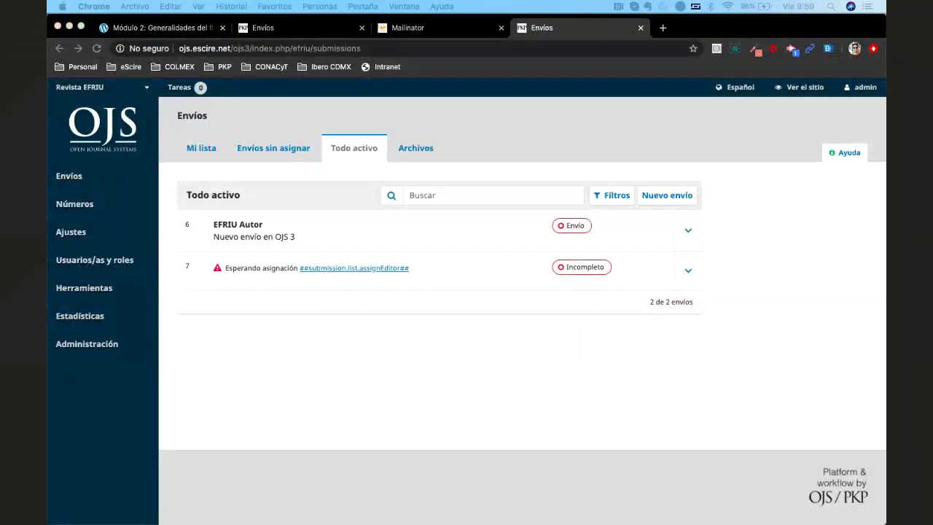
left_click(510, 136)
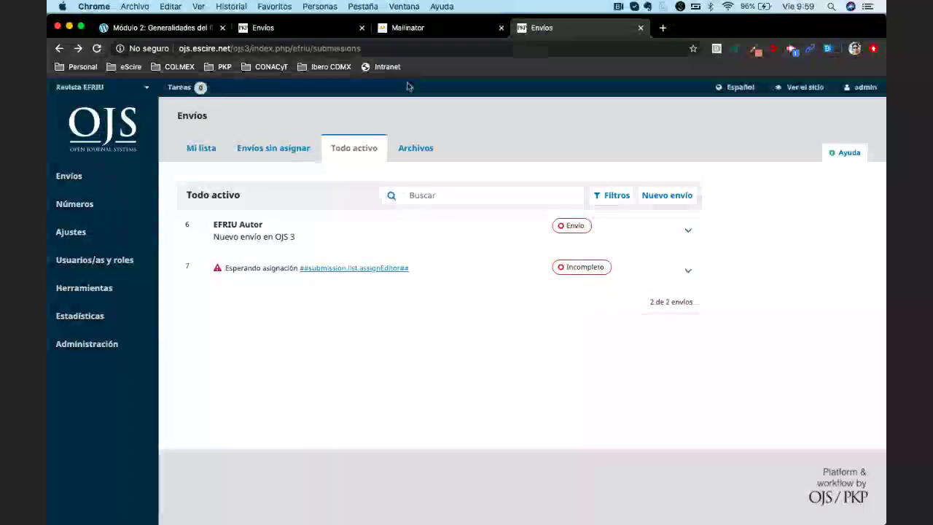
left_click(484, 186)
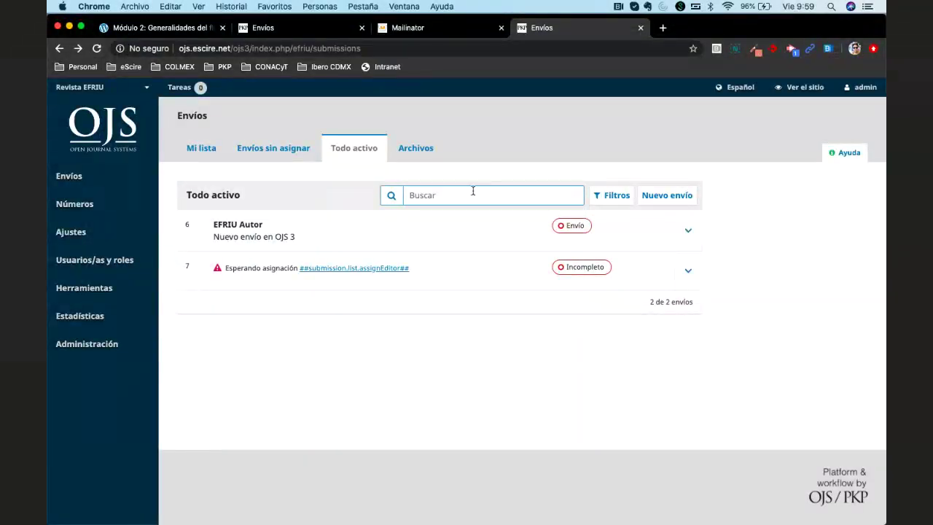
left_click(338, 193)
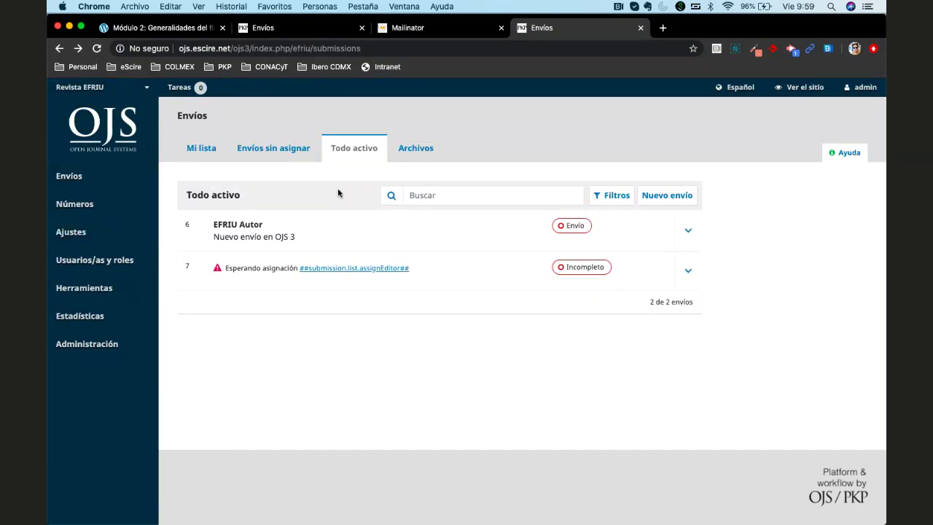
left_click(423, 148)
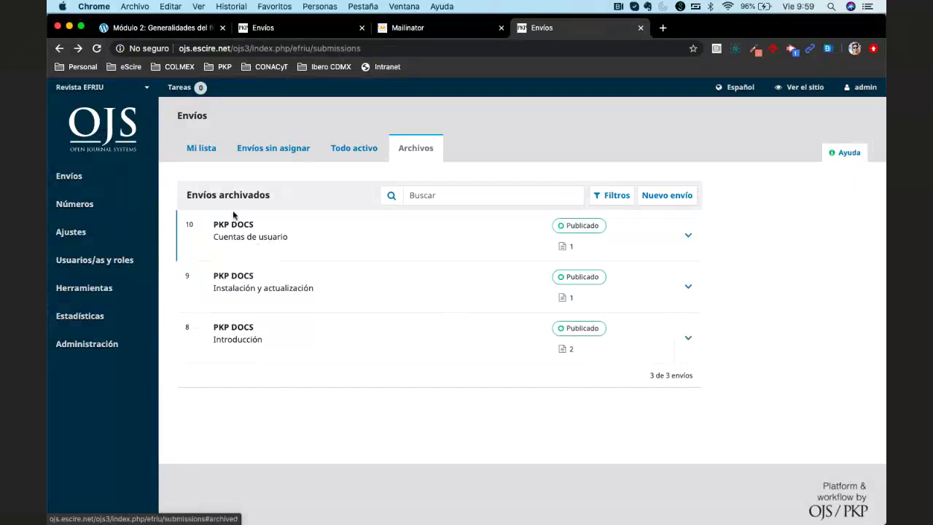
Search the archived submissions for 'PKP'
mouse_move(83, 205)
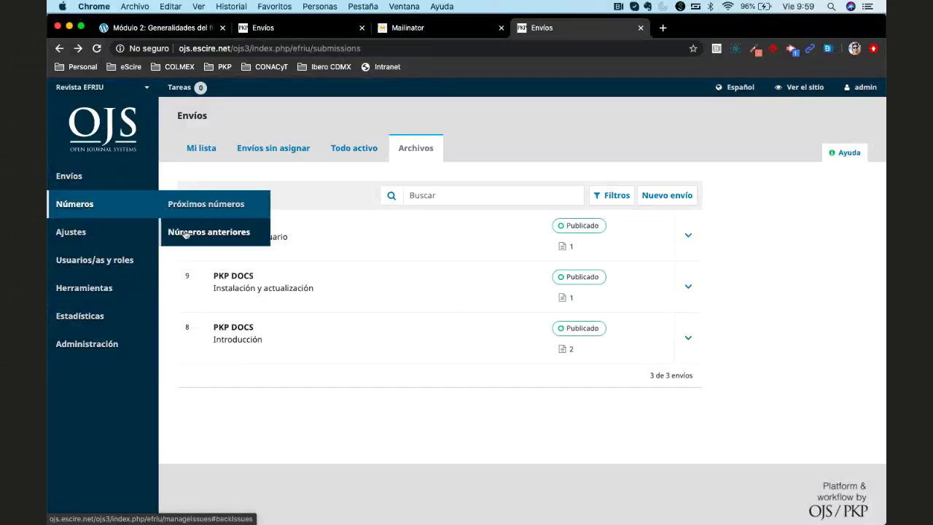
left_click(463, 199)
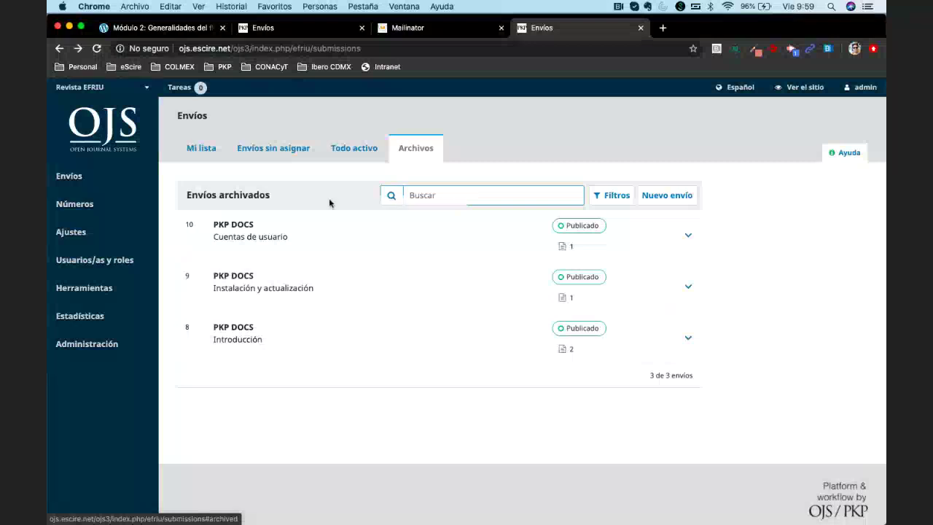
left_click(260, 219)
left_click(452, 201)
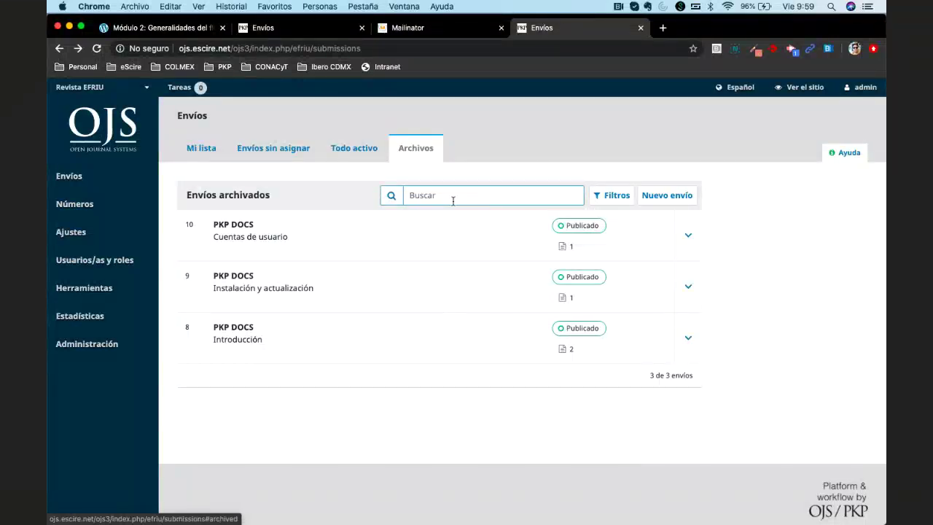
type("PKP")
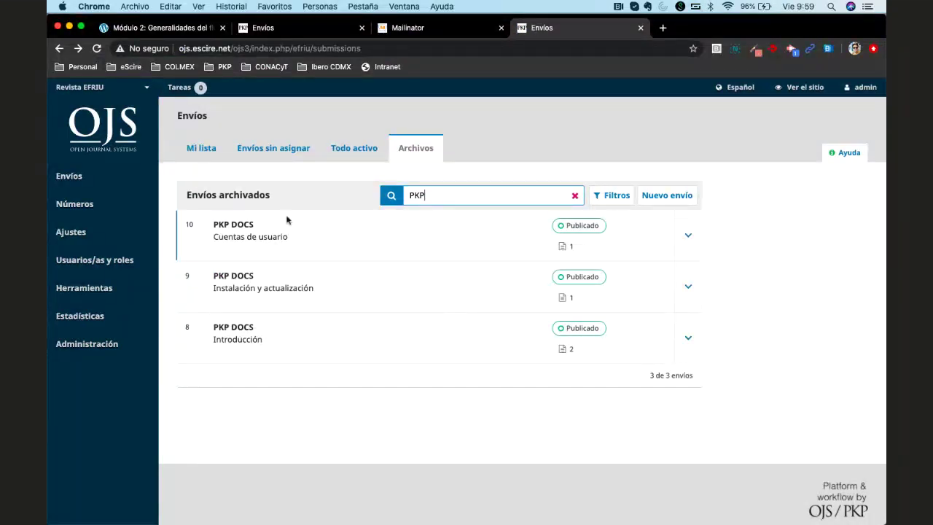
Replace the search term with 'usuario', then return to Todo activo
double_click(445, 200)
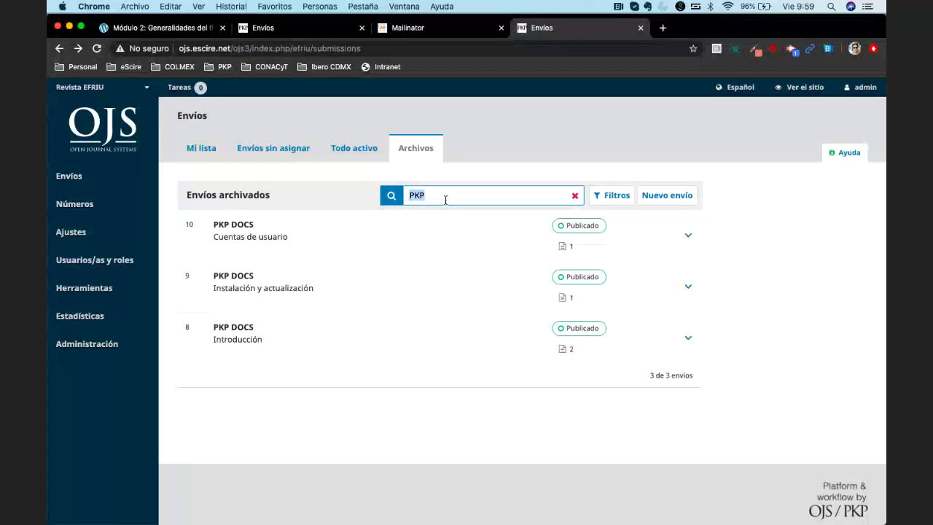
type("usuario")
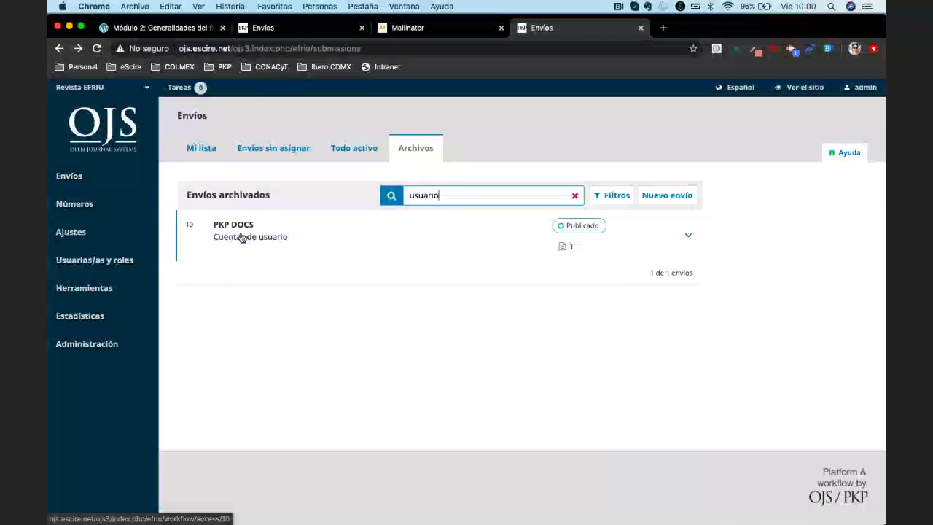
left_click(363, 153)
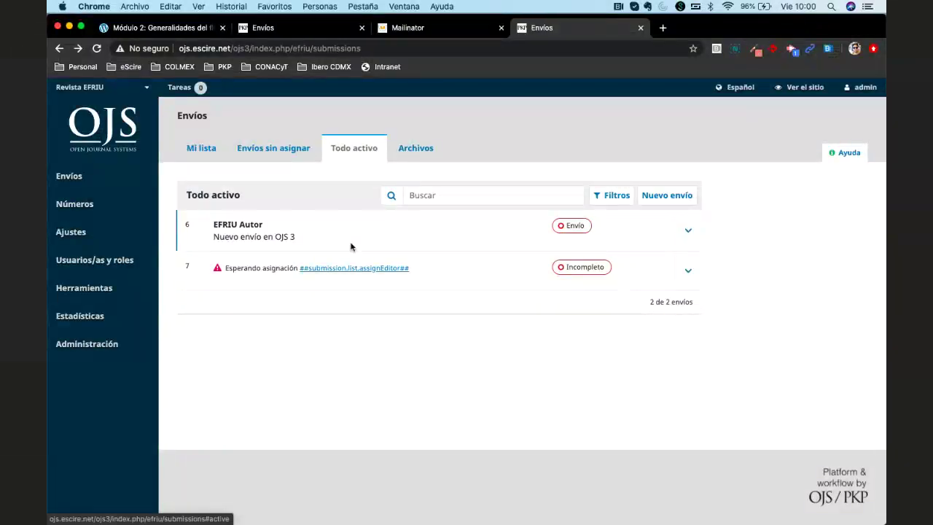
Try searching active submissions for 'ojs' and 'OJS 3', clear the field, then open Filtros
left_click(447, 201)
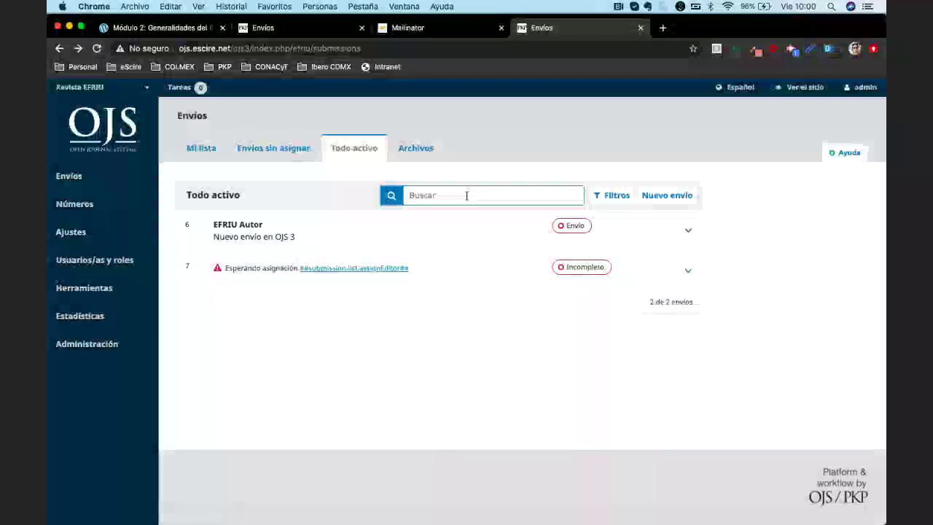
type("ojs")
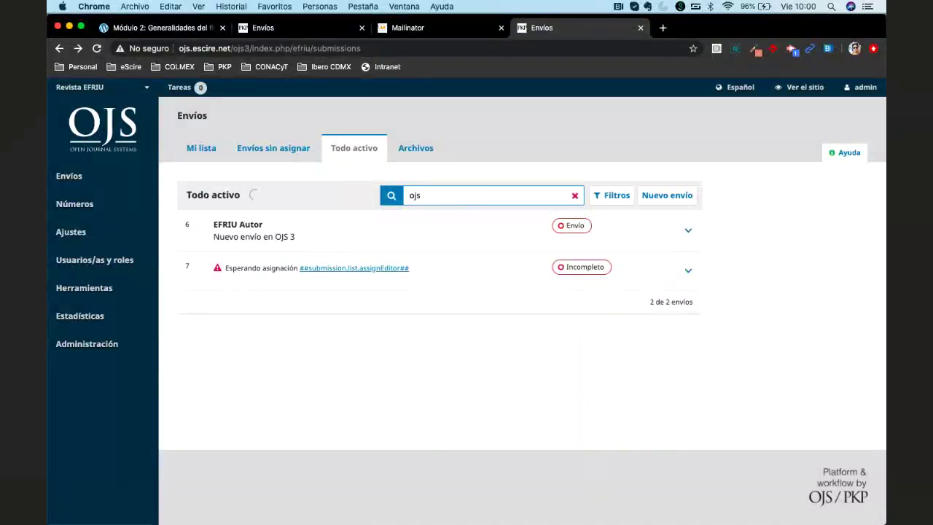
key("BackSpace")
key("BackSpace")
key("BackSpace")
type("OJS")
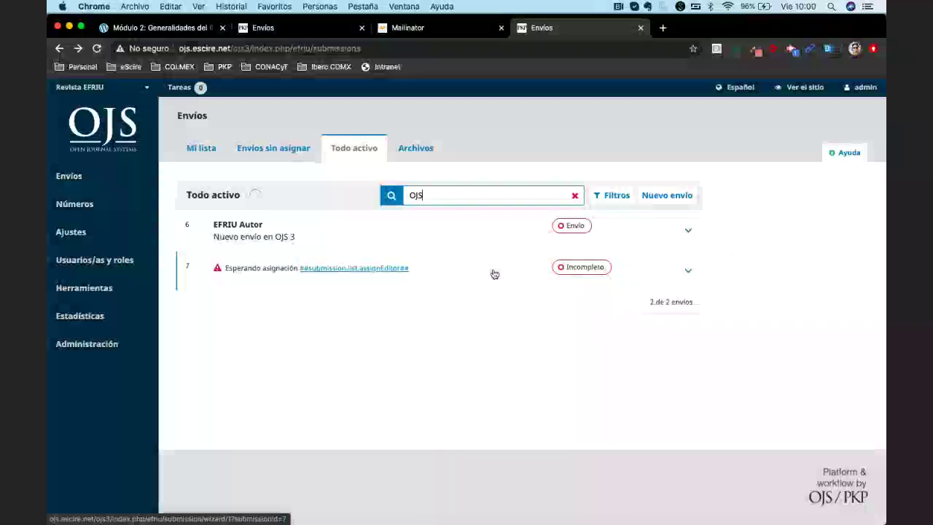
type(" 3")
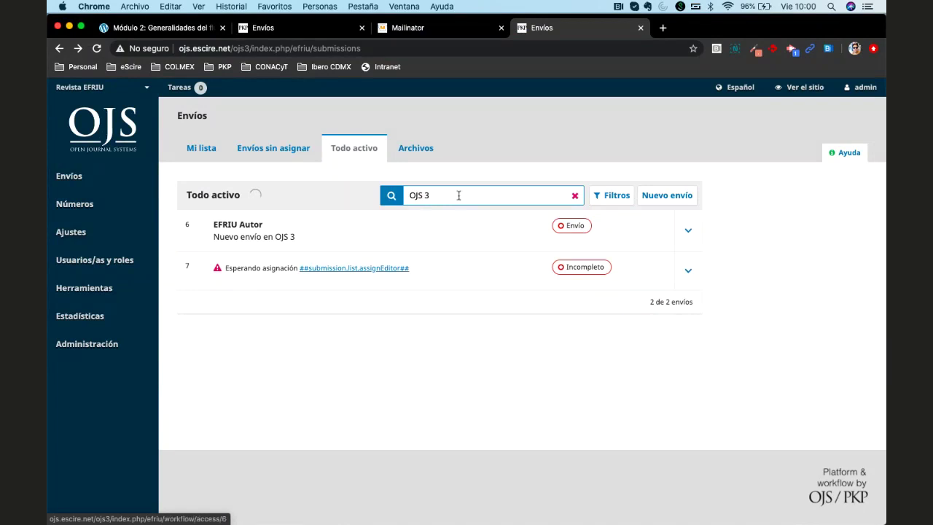
key("BackSpace")
key("BackSpace")
key("BackSpace")
key("BackSpace")
key("BackSpace")
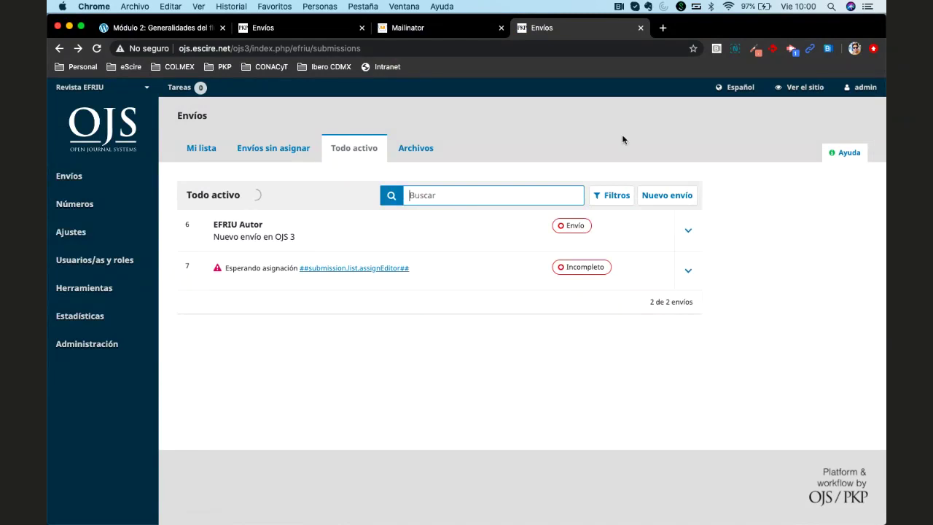
left_click(613, 195)
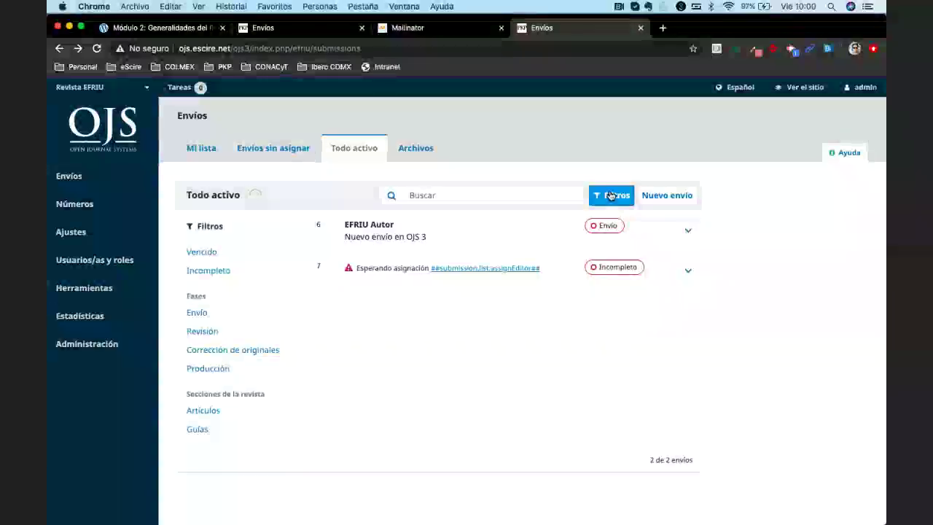
left_click(611, 195)
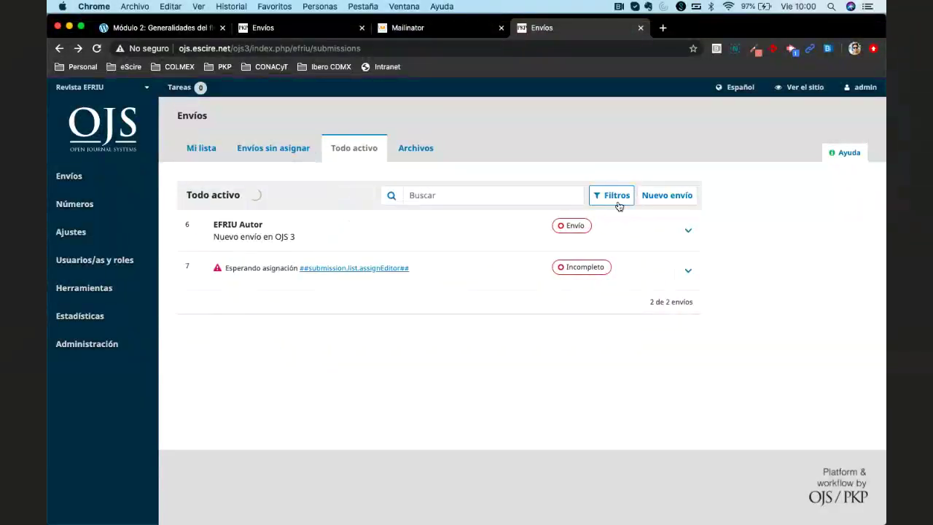
left_click(616, 200)
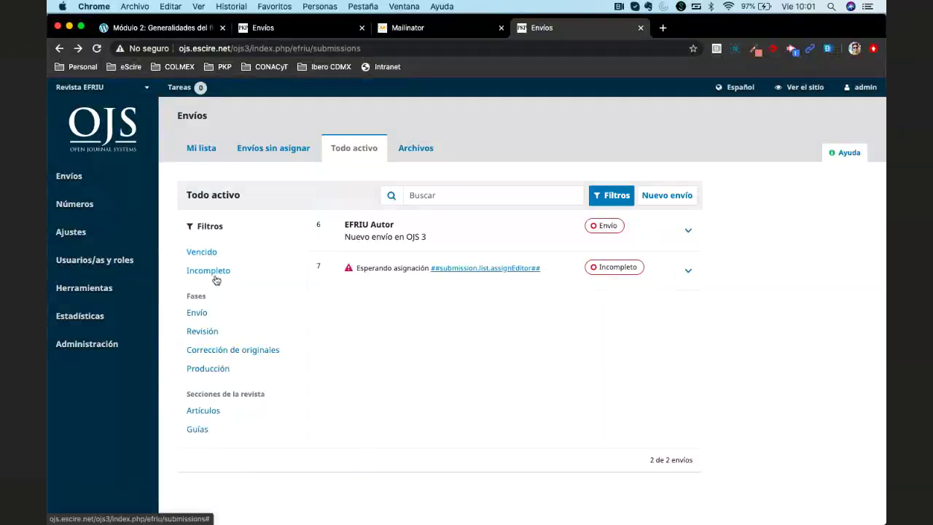
left_click(205, 272)
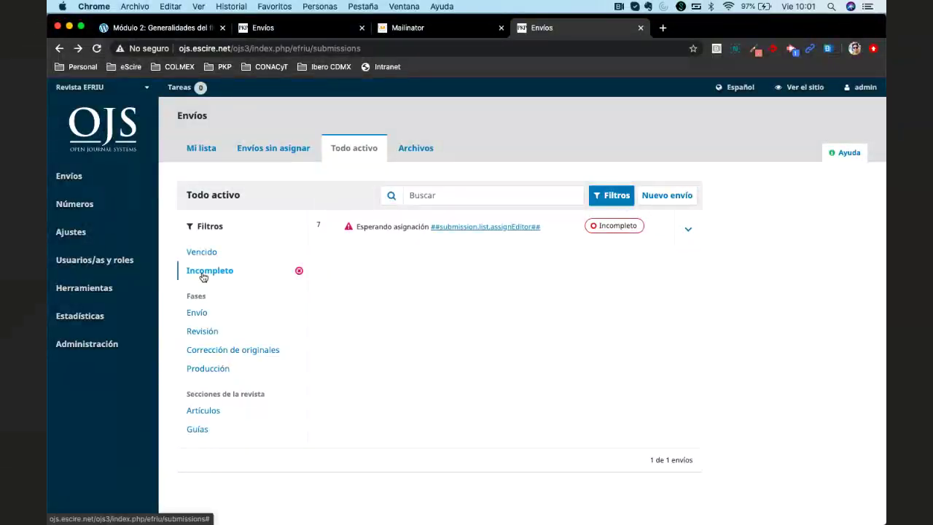
left_click(299, 272)
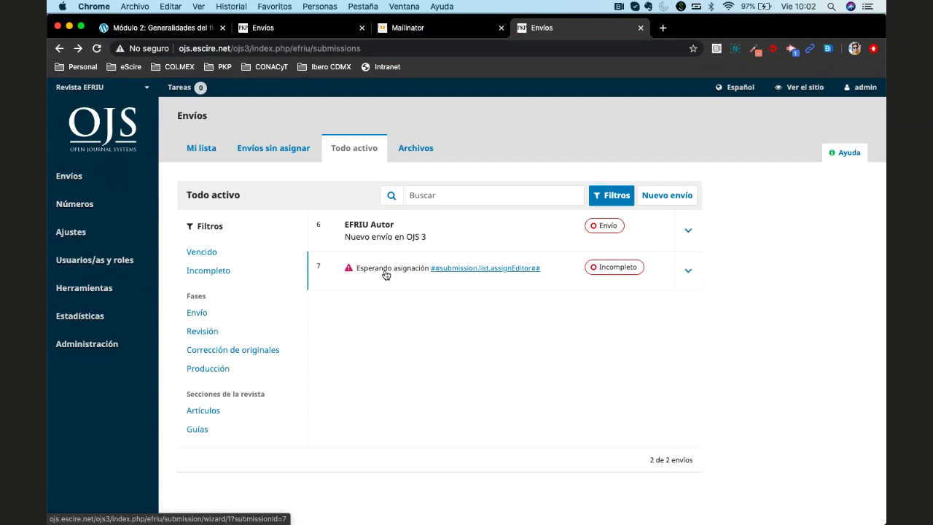
Open incomplete submission 7 in the Enviar un artículo wizard, then go back to Todo activo
left_click(687, 272)
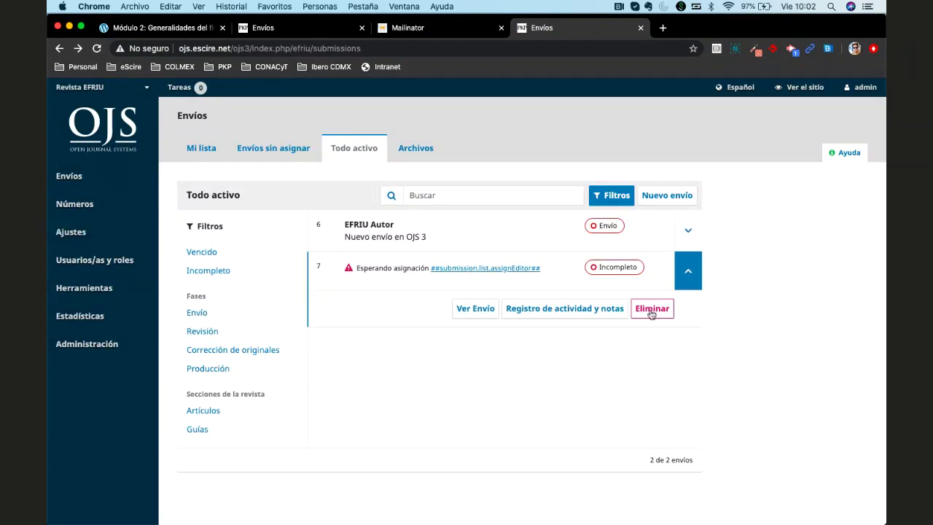
left_click(378, 275)
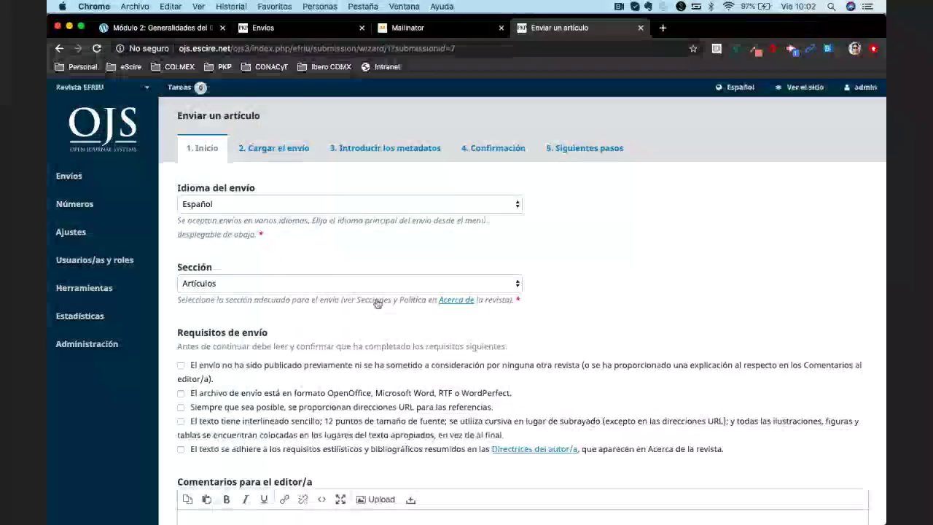
scroll(379, 284, "down", 1)
scroll(378, 303, "down", 5)
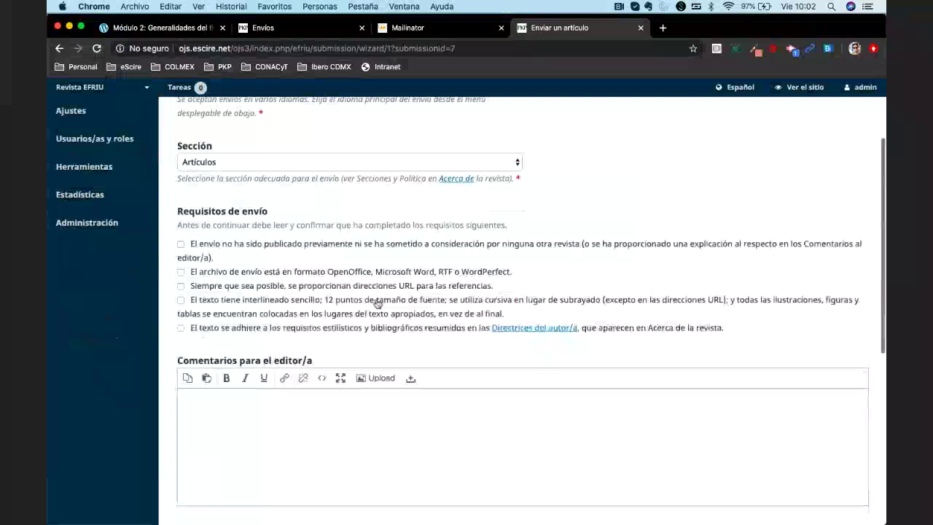
scroll(377, 302, "up", 5)
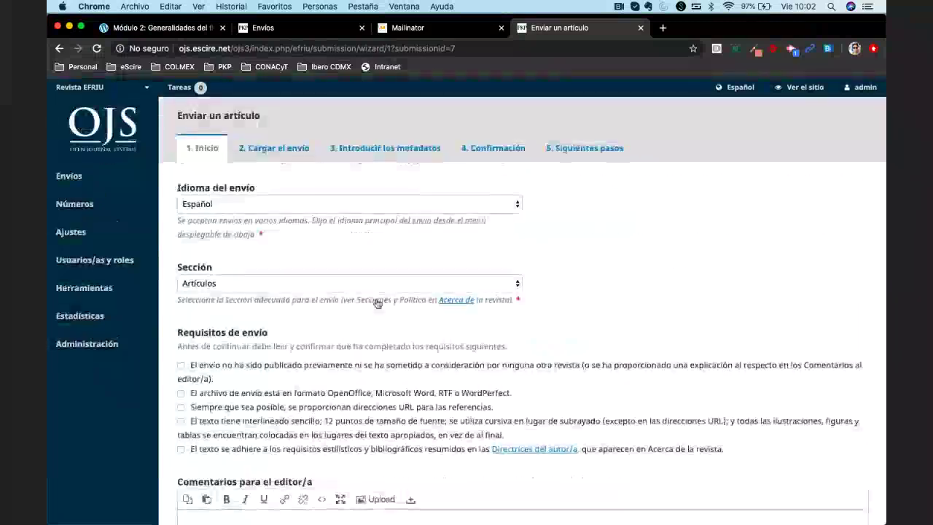
left_click(64, 48)
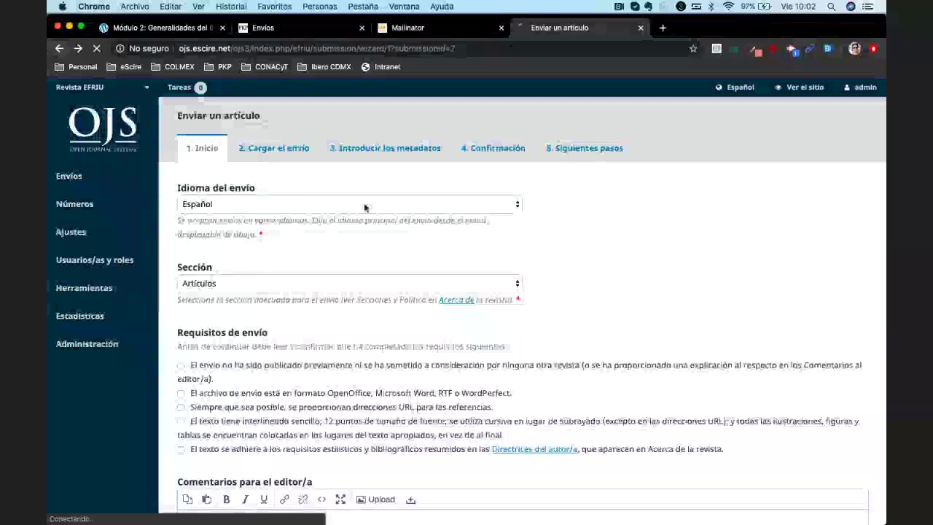
left_click(355, 148)
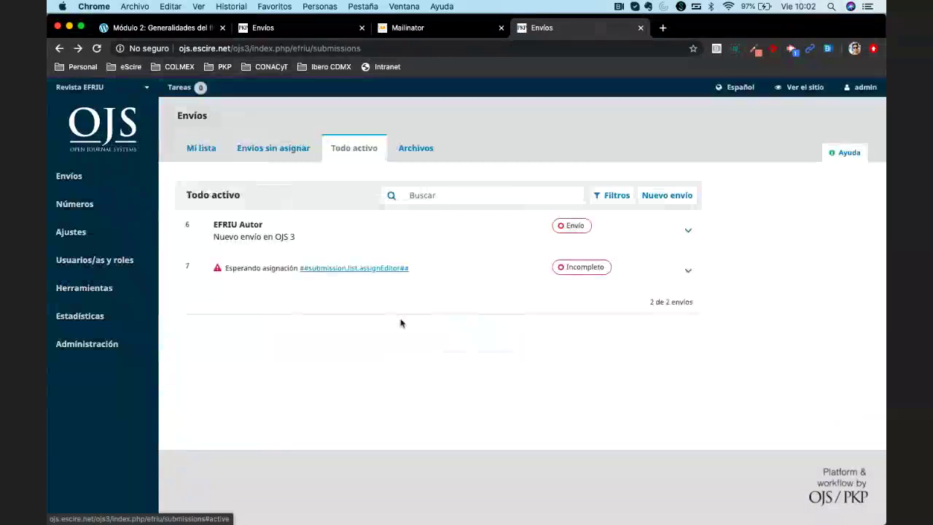
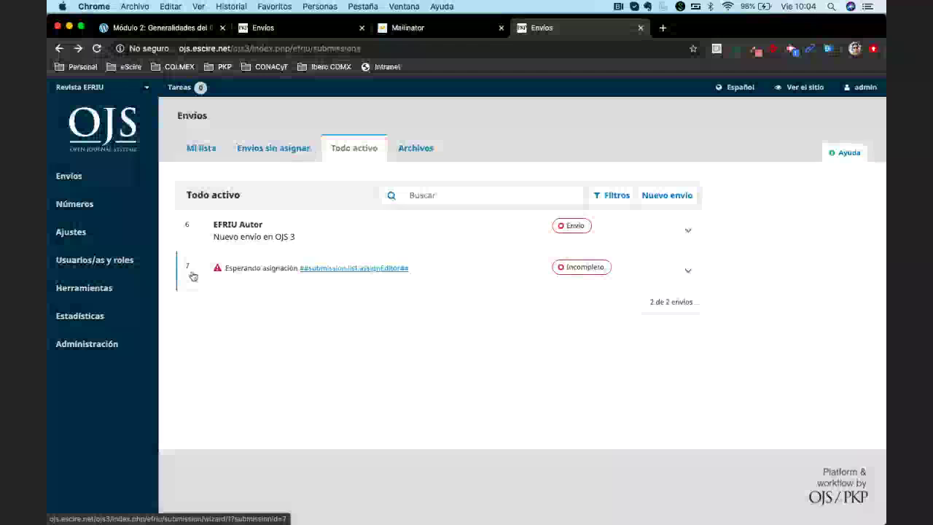
Open submission 6's workflow, try the workflow/index/13 address, then go back to submission 6
left_click(371, 50)
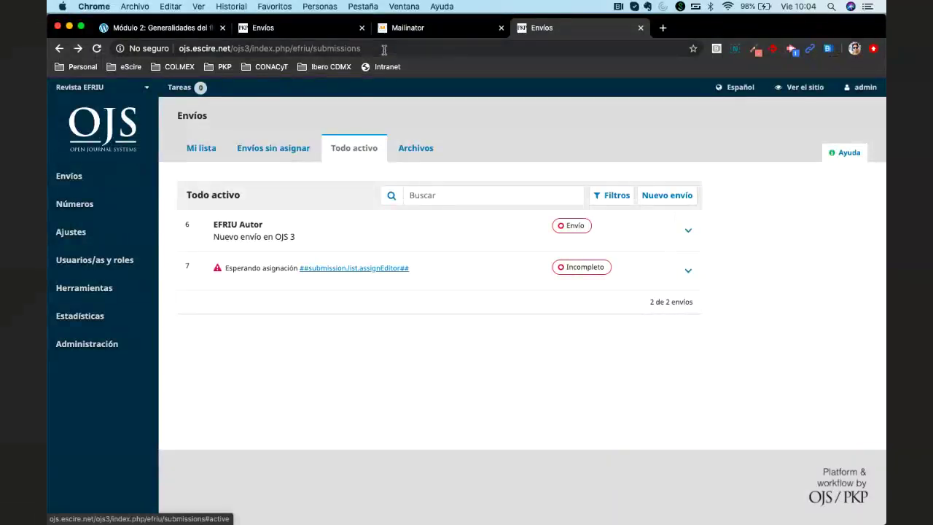
key("Return")
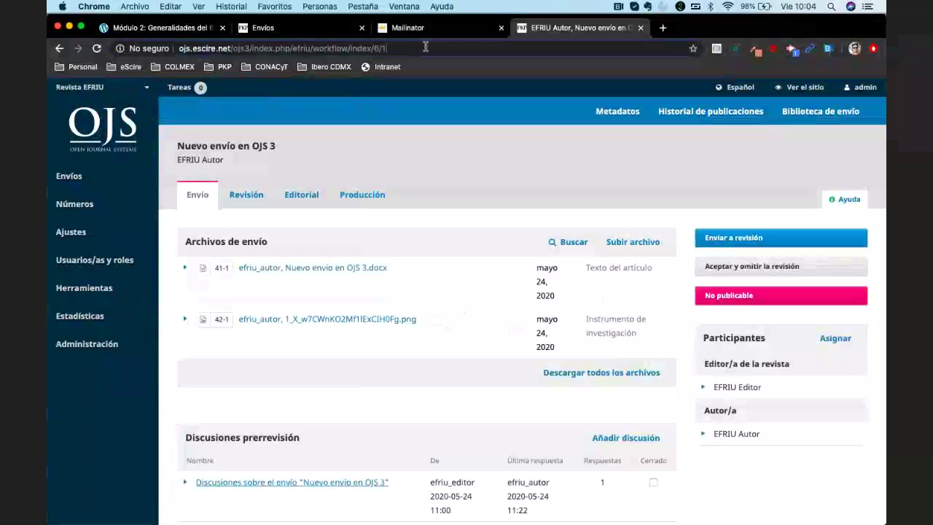
left_click(426, 47)
key("BackSpace")
key("BackSpace")
key("BackSpace")
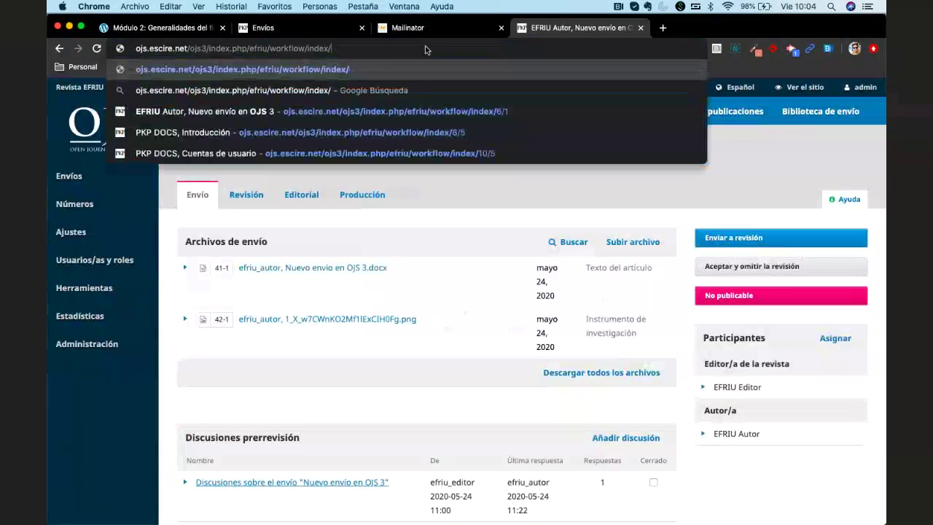
type("13")
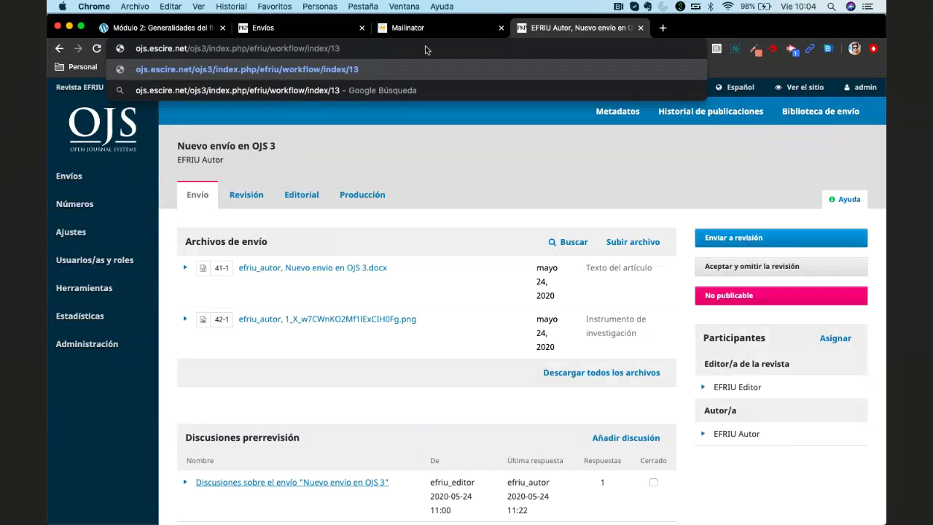
key("Return")
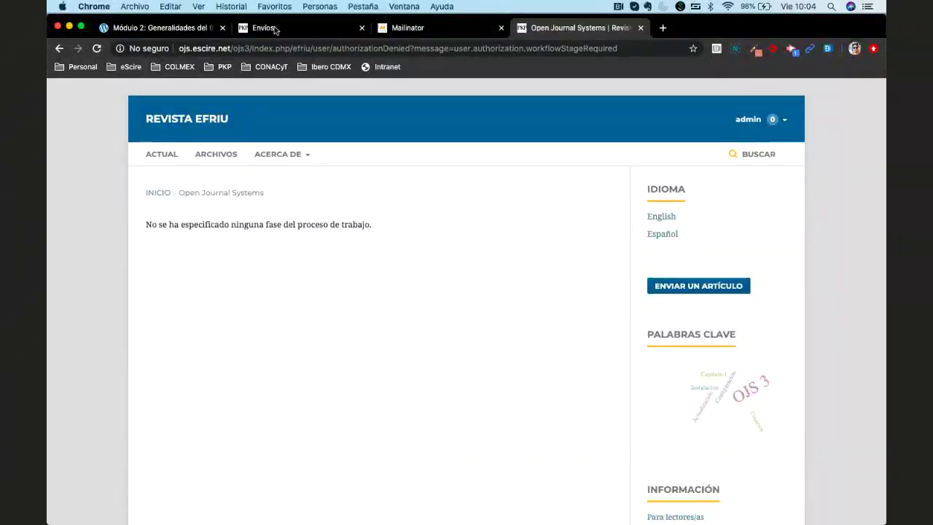
left_click(60, 48)
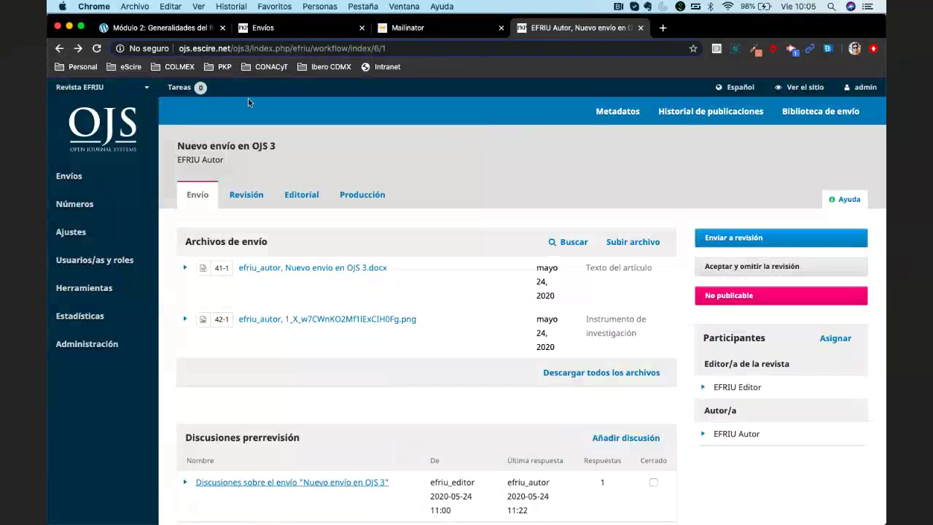
Show all active submissions under Todo activo with the Filtros panel open
left_click(69, 176)
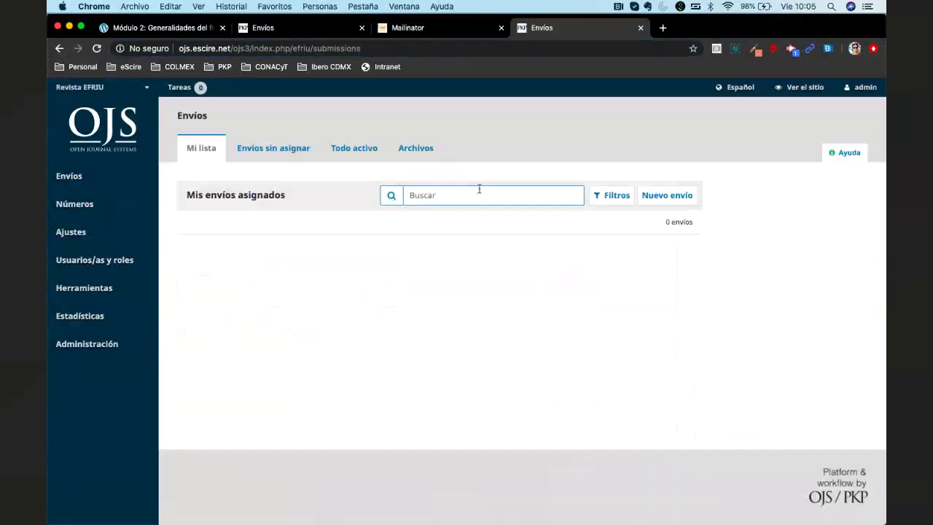
left_click(365, 148)
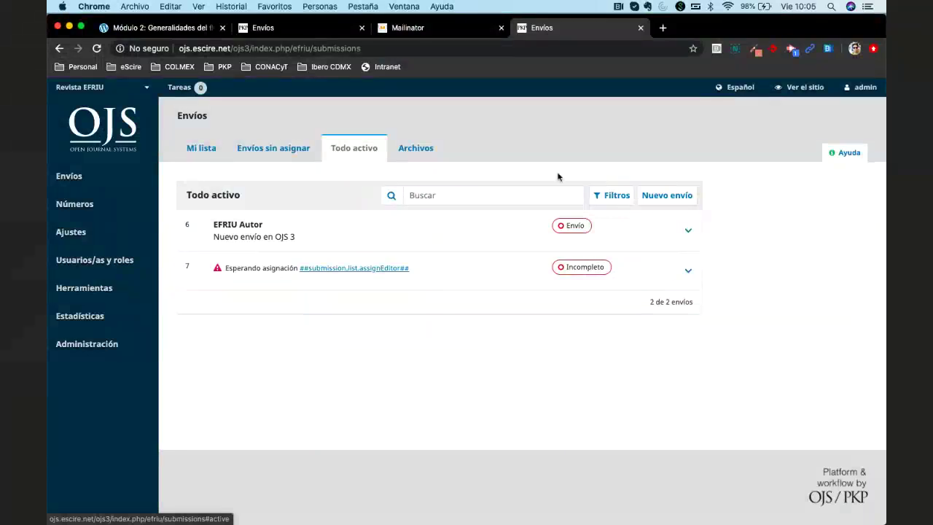
left_click(611, 194)
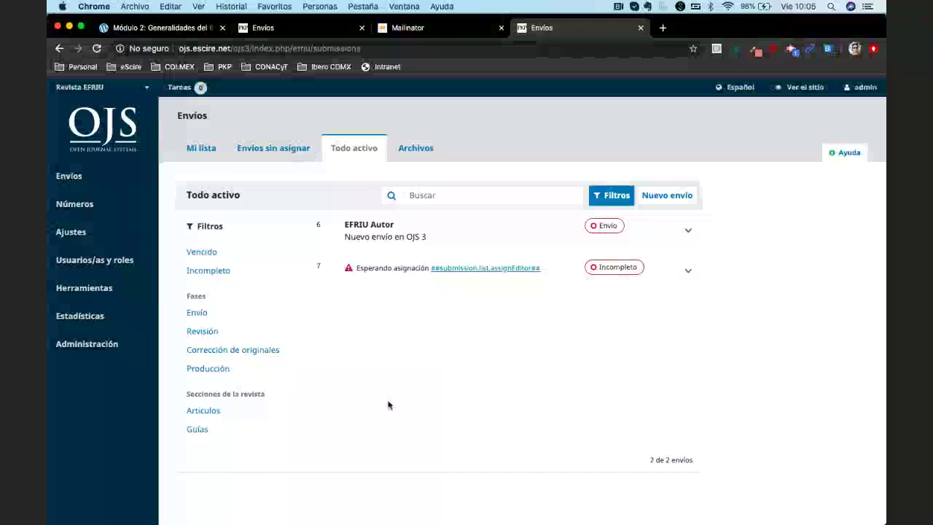
scroll(234, 276, "down", 2)
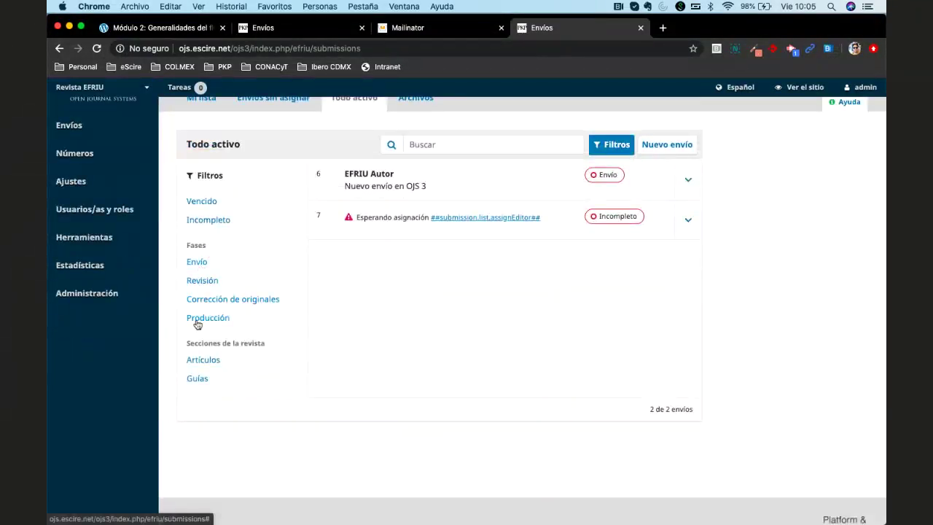
scroll(204, 299, "up", 1)
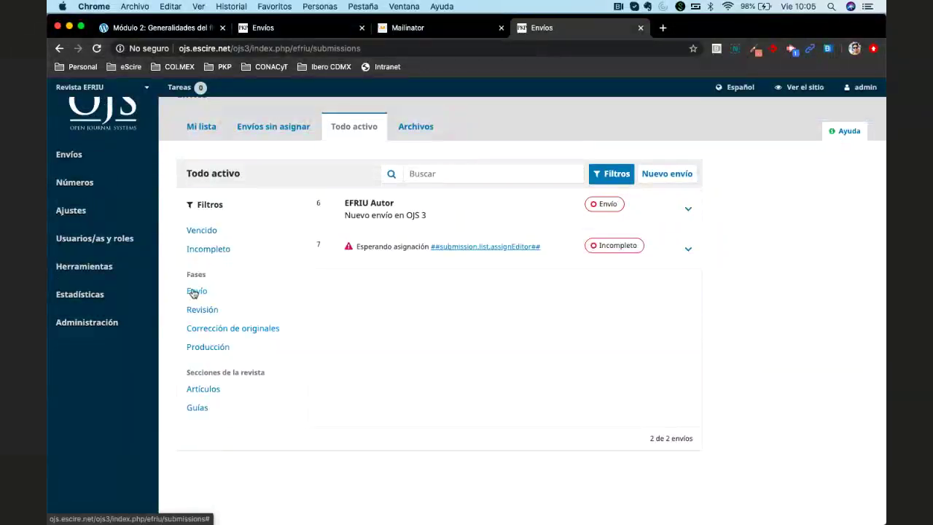
Try the Envío, Revisión, Corrección de originales and Producción phase filters, clearing each
left_click(194, 292)
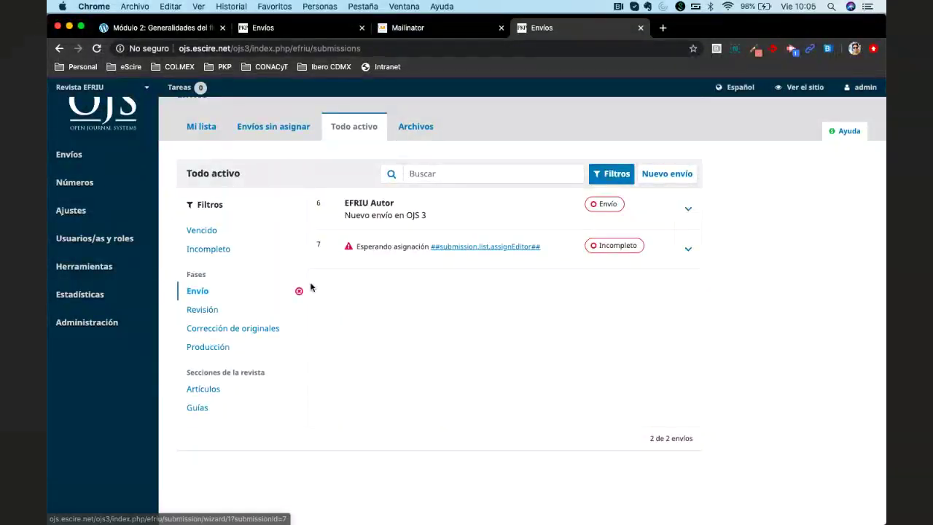
left_click(213, 310)
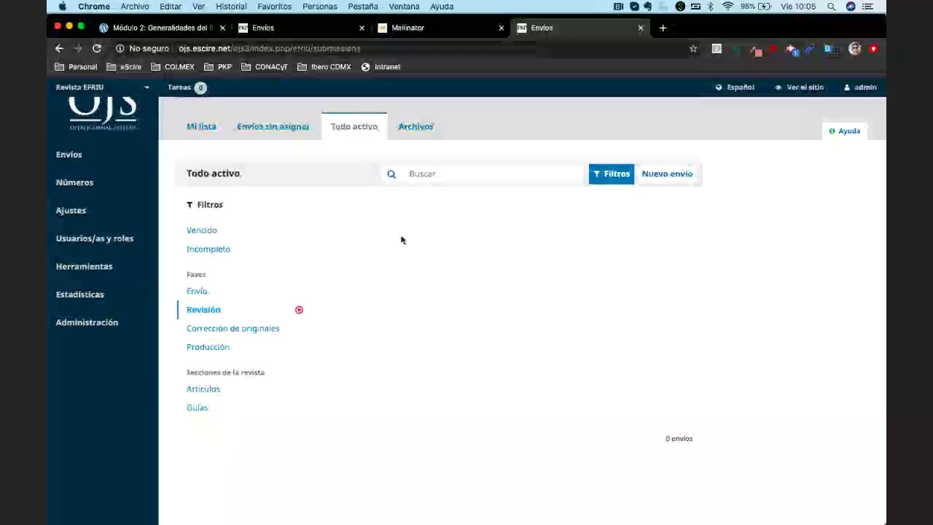
left_click(299, 310)
left_click(211, 328)
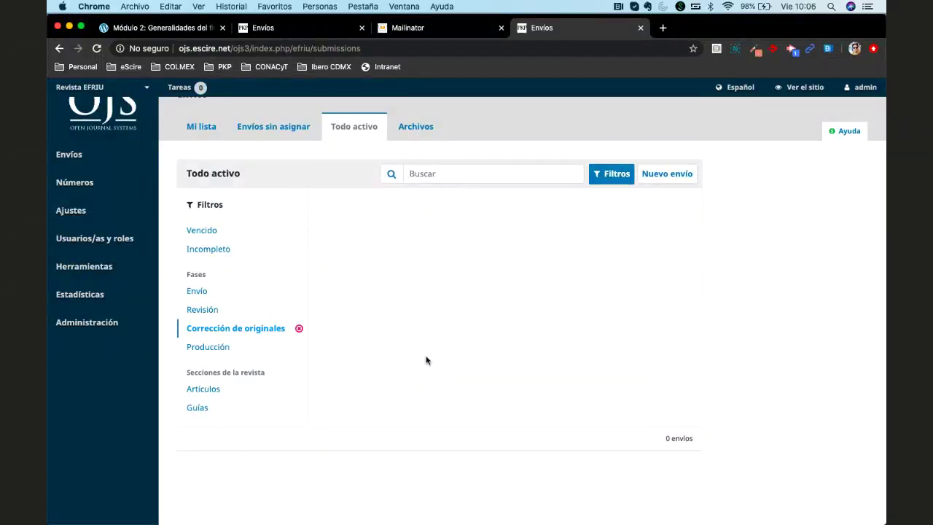
left_click(300, 329)
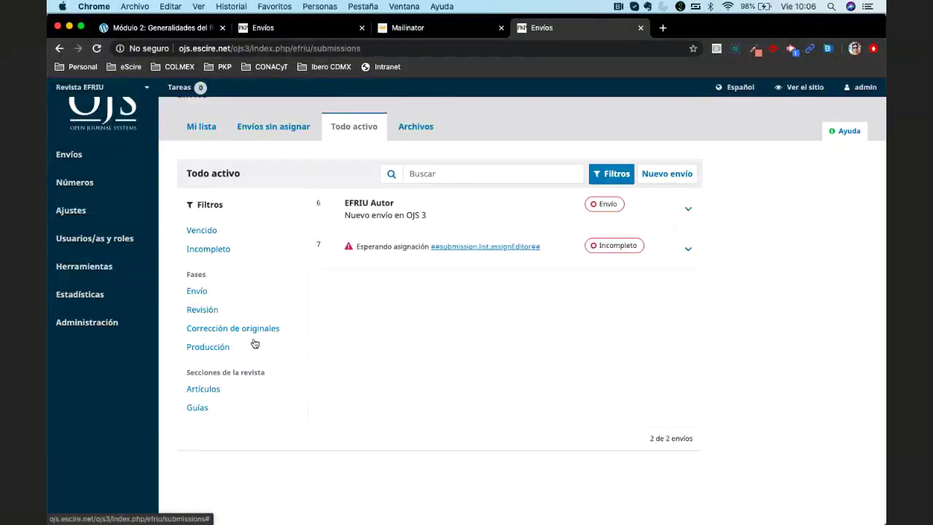
left_click(255, 346)
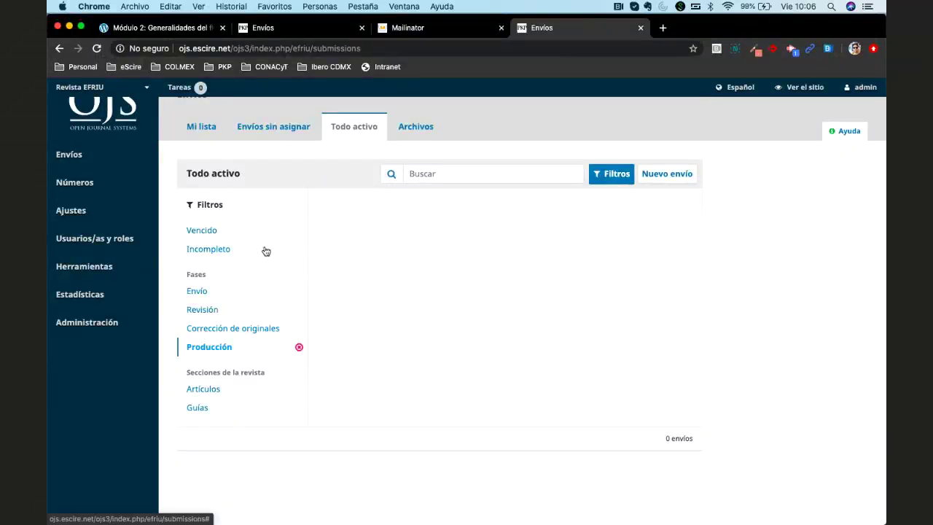
left_click(299, 347)
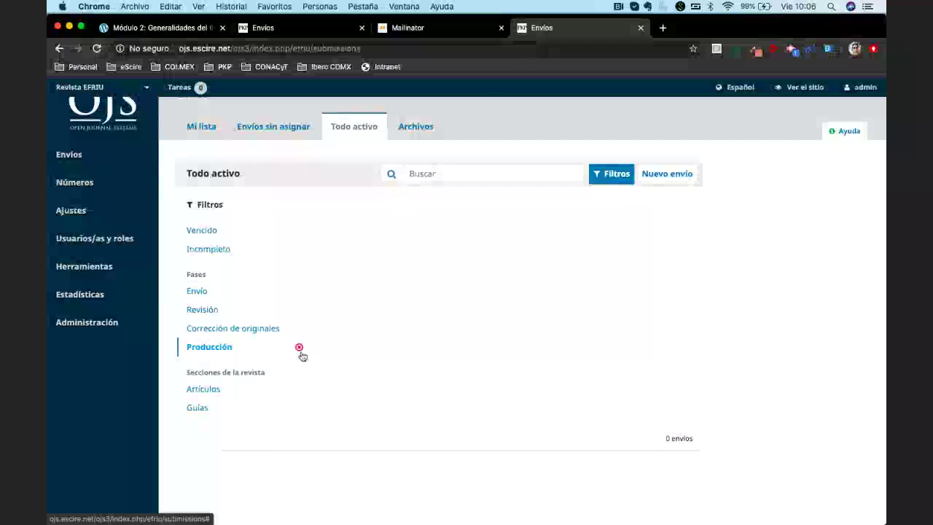
Apply and clear the Artículos and Guías section filters in turn
left_click(202, 392)
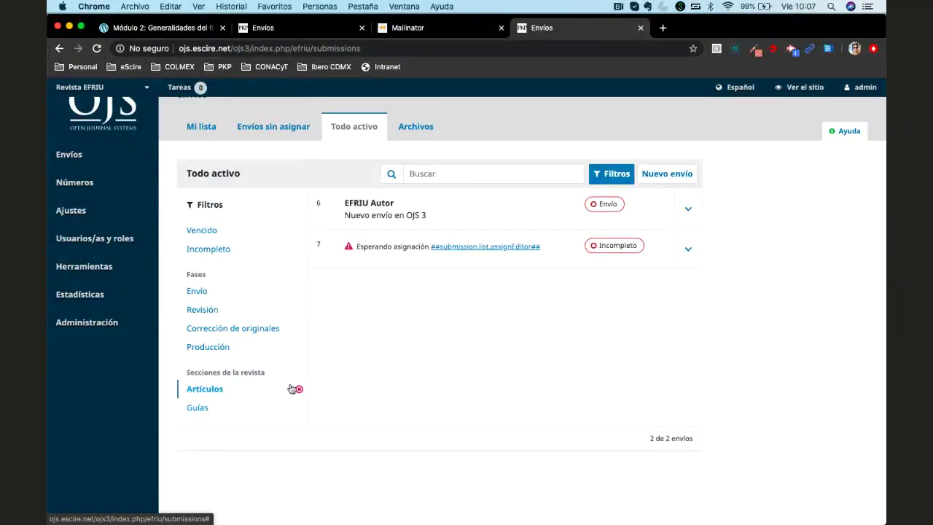
left_click(299, 389)
left_click(198, 408)
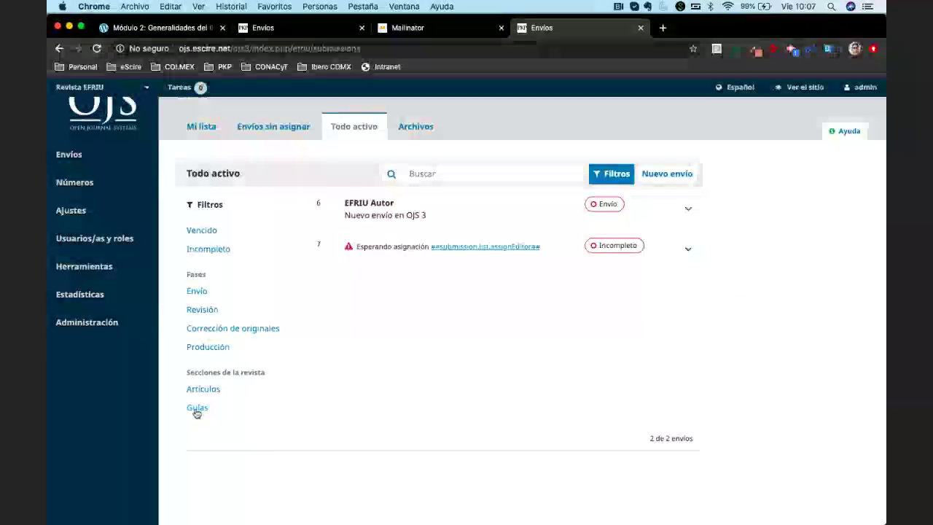
left_click(299, 408)
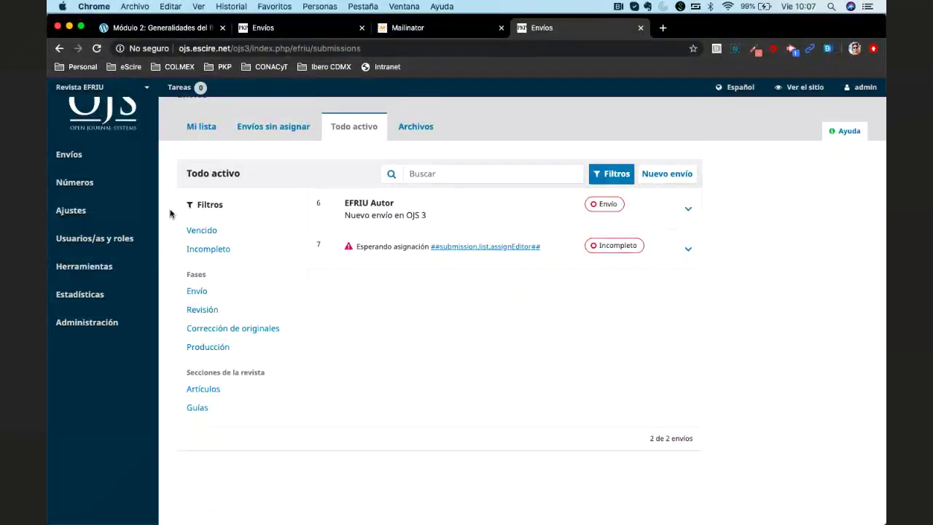
mouse_move(73, 209)
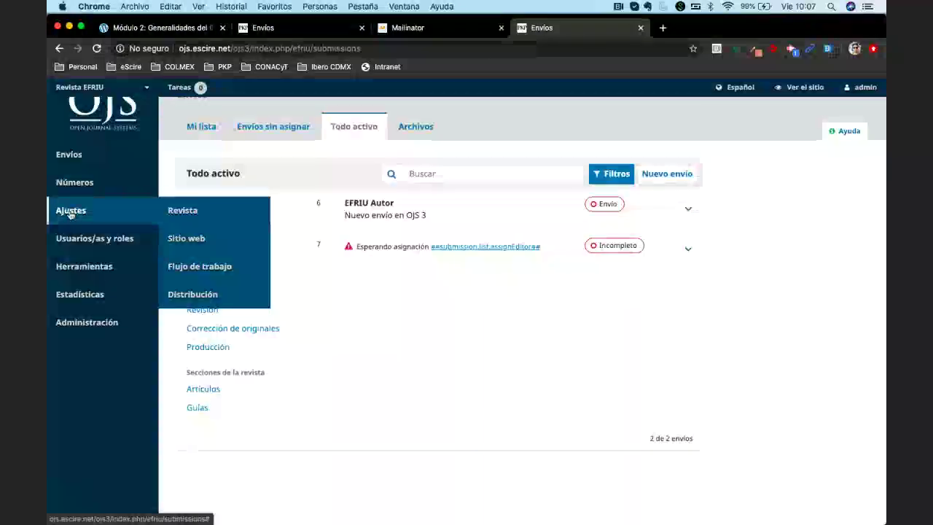
Create a new journal section titled 'Reseñas' with abbreviation 'res'
left_click(183, 210)
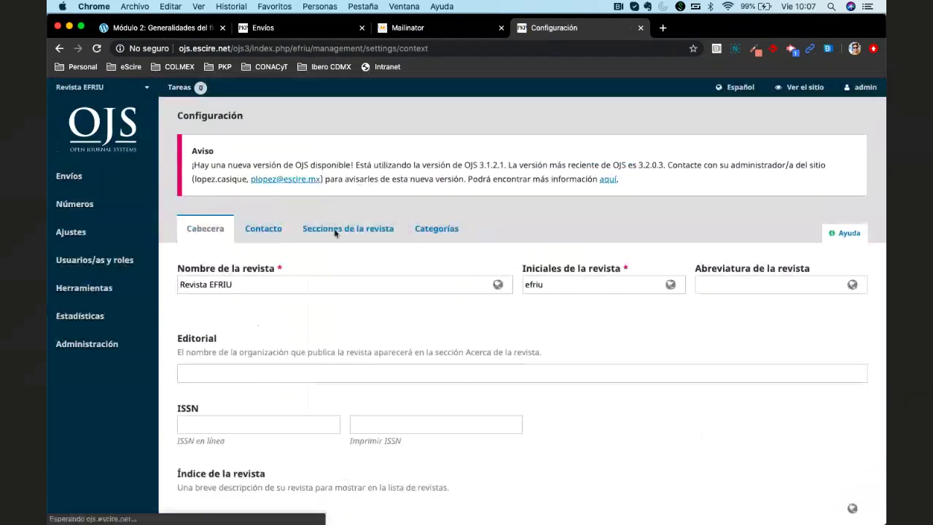
left_click(344, 230)
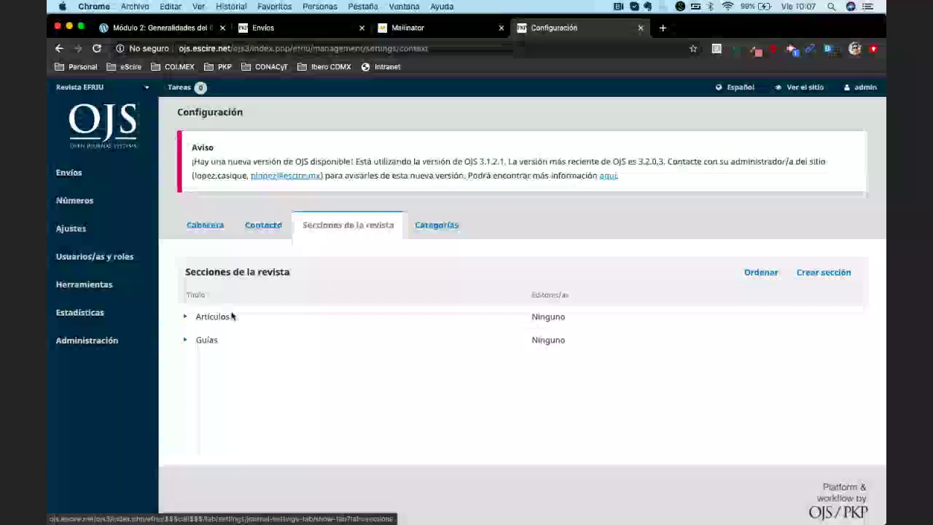
left_click(827, 279)
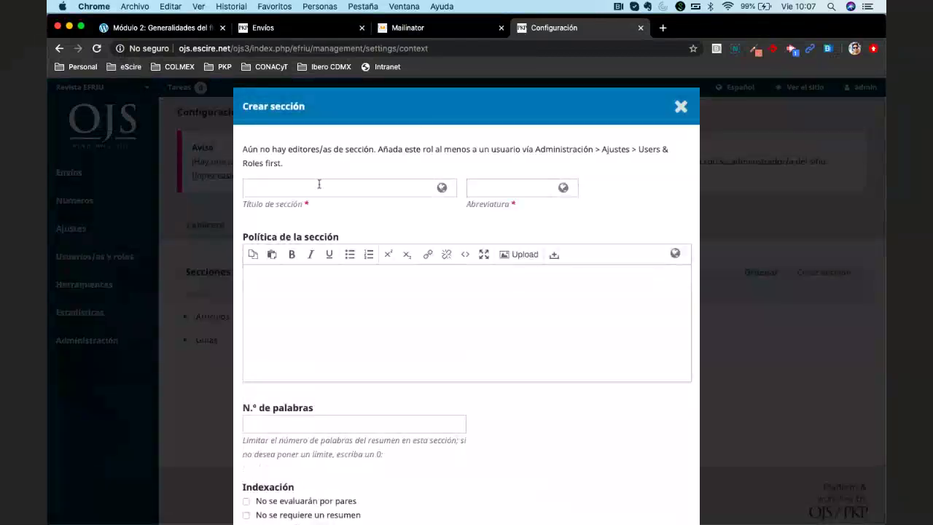
left_click(319, 186)
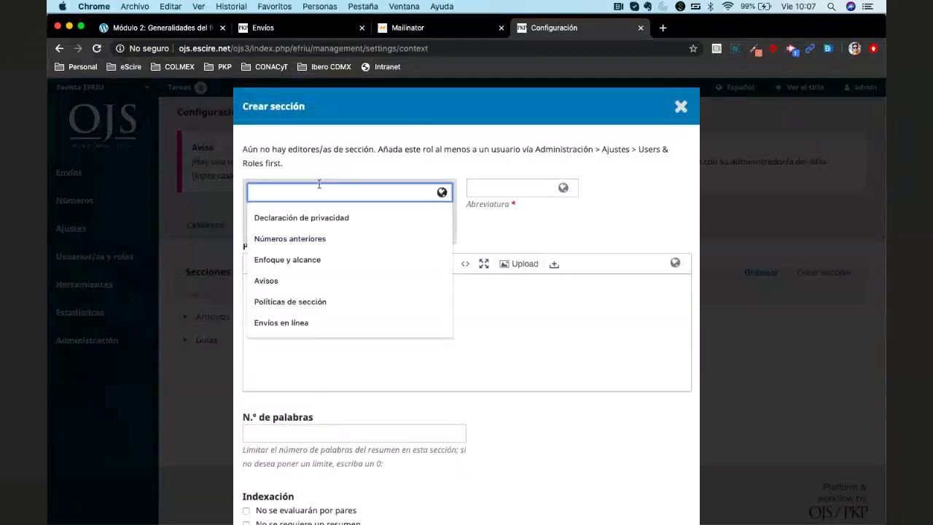
type("Reseñas")
left_click(512, 192)
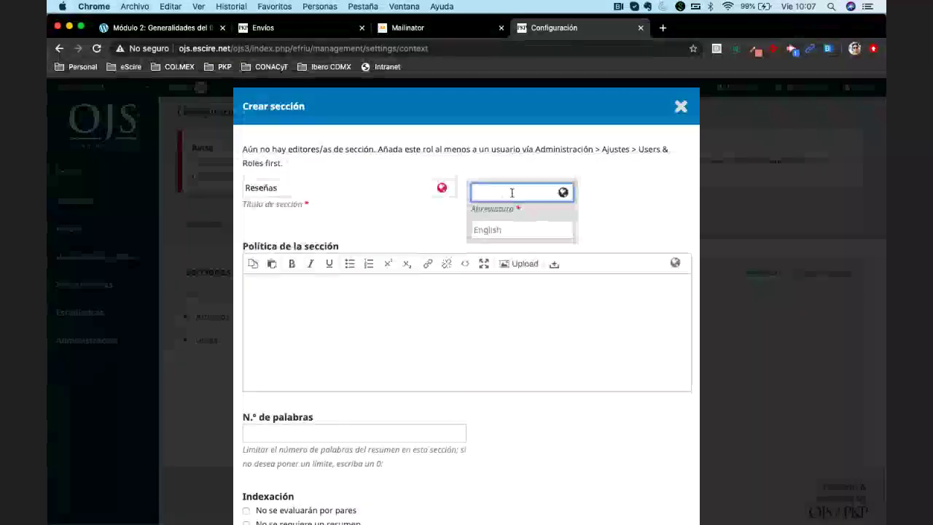
type("res")
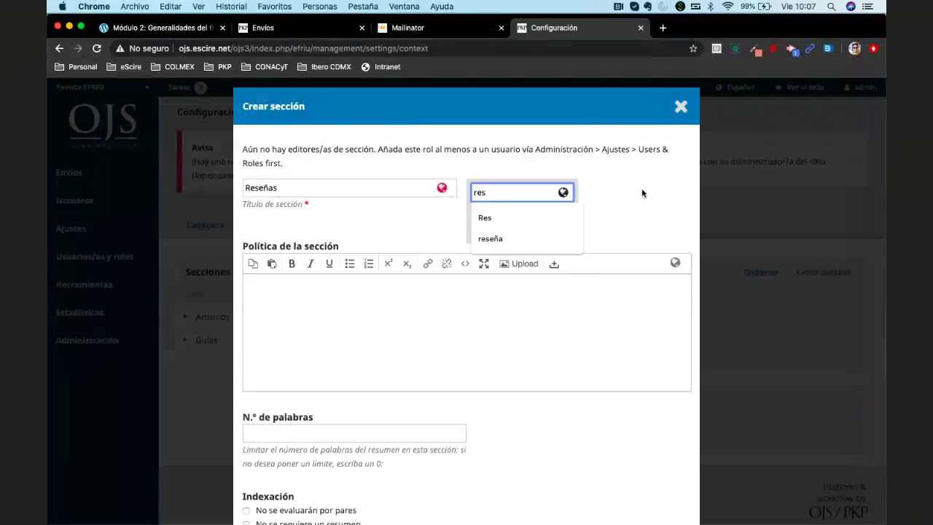
scroll(448, 309, "down", 5)
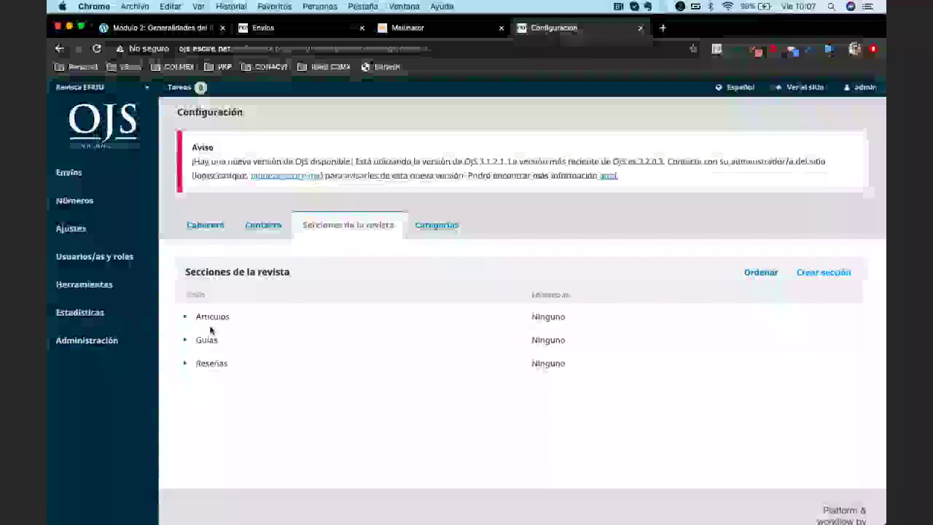
left_click(69, 173)
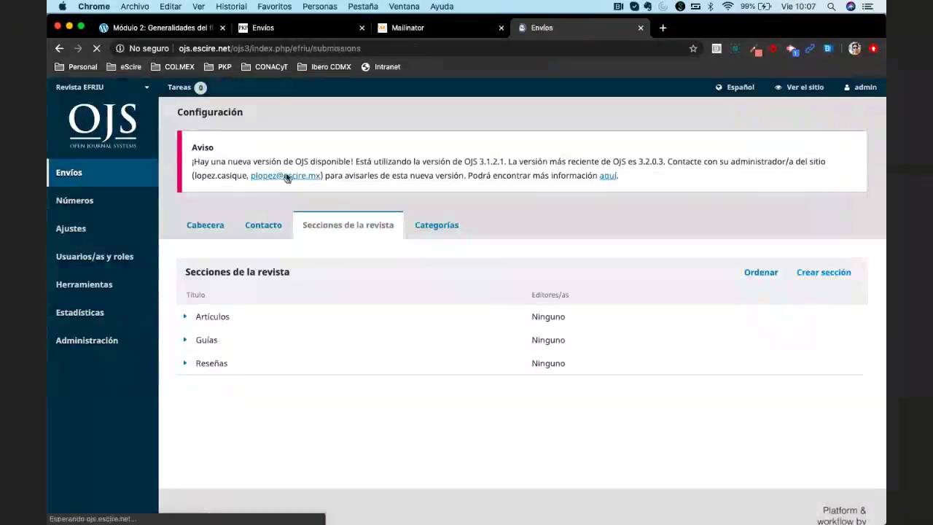
Show the Todo activo tab with the Filtros panel open
left_click(357, 152)
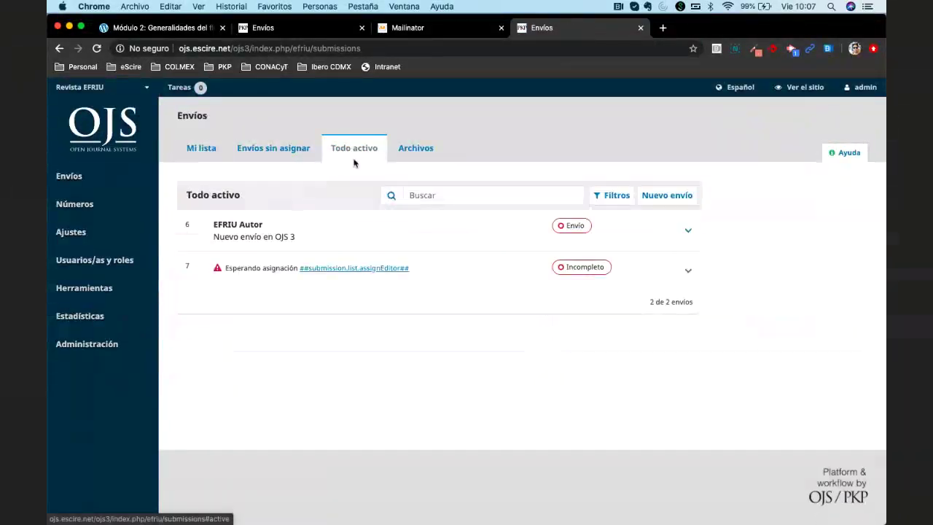
left_click(613, 196)
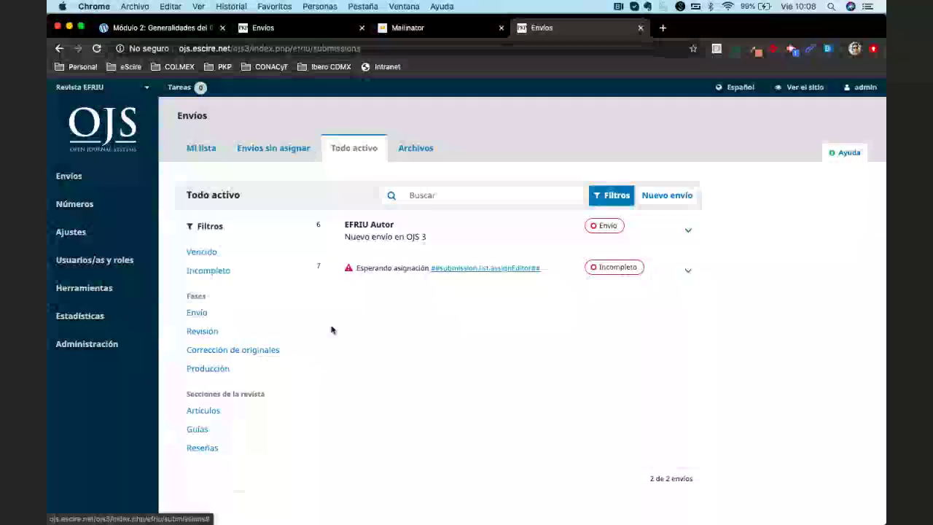
left_click(268, 152)
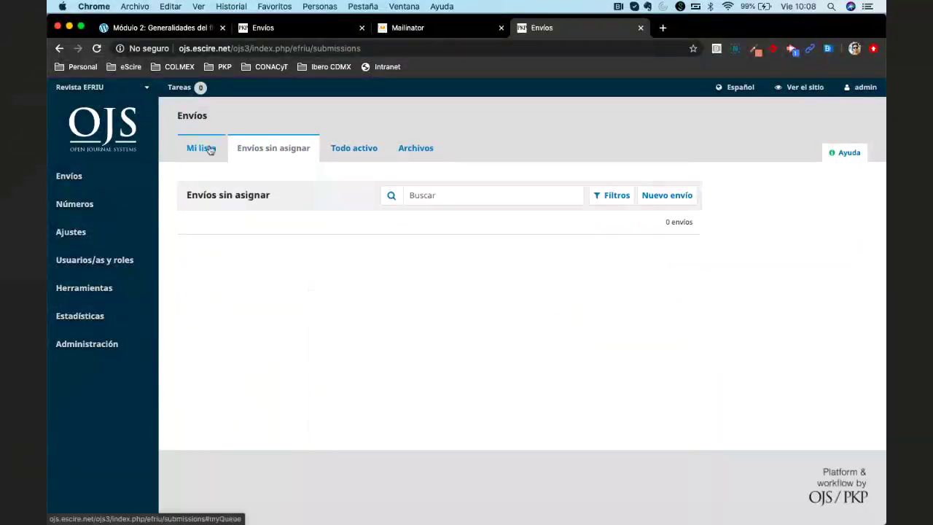
left_click(202, 150)
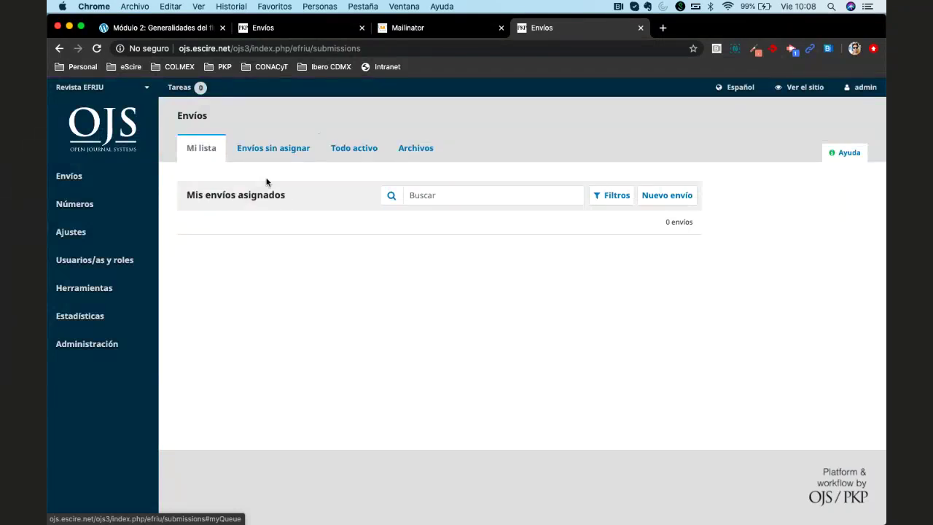
left_click(64, 177)
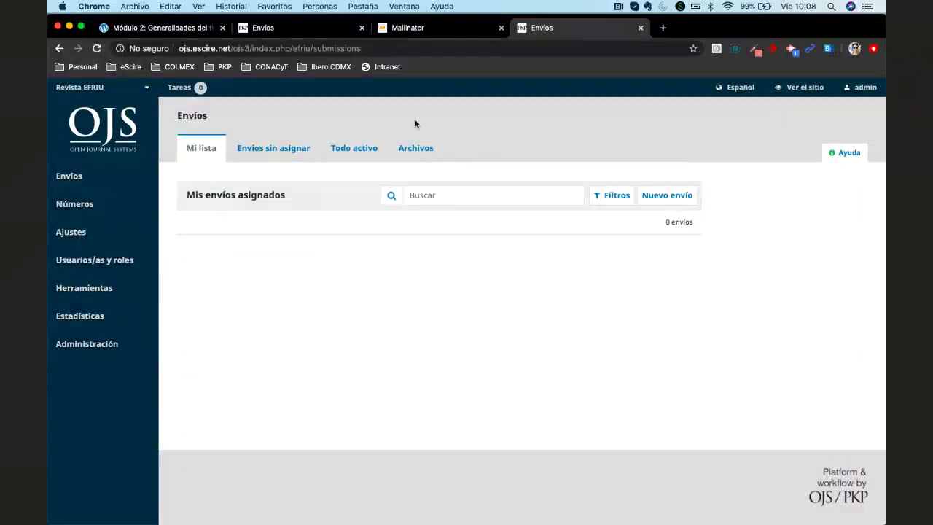
left_click(354, 148)
left_click(611, 195)
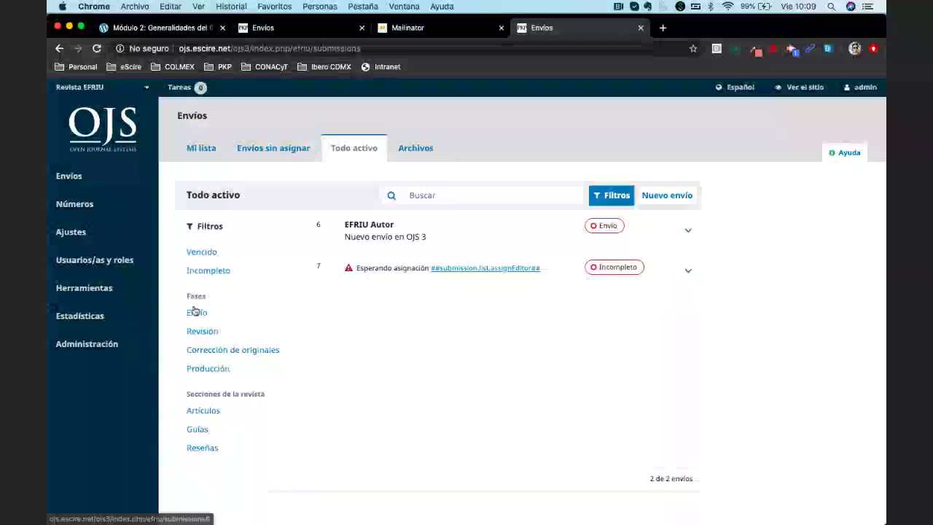
left_click(226, 312)
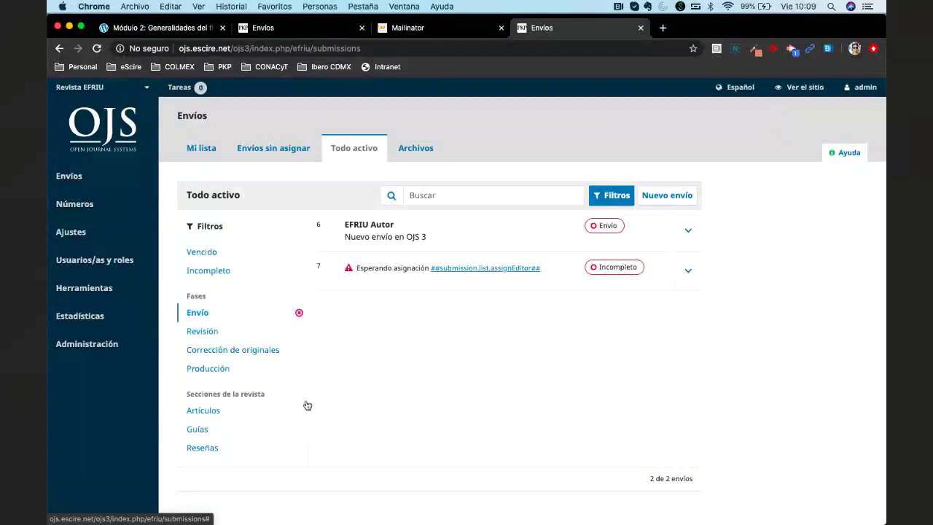
left_click(237, 429)
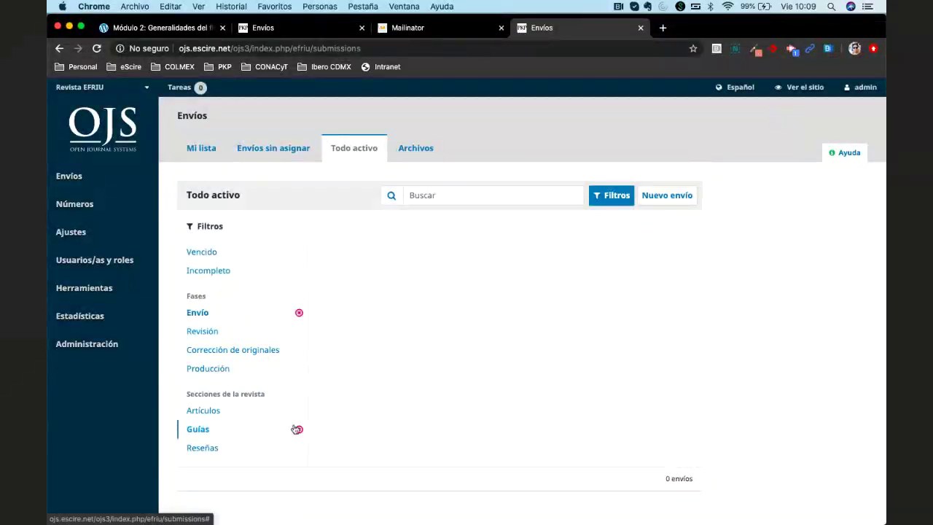
left_click(296, 430)
left_click(222, 453)
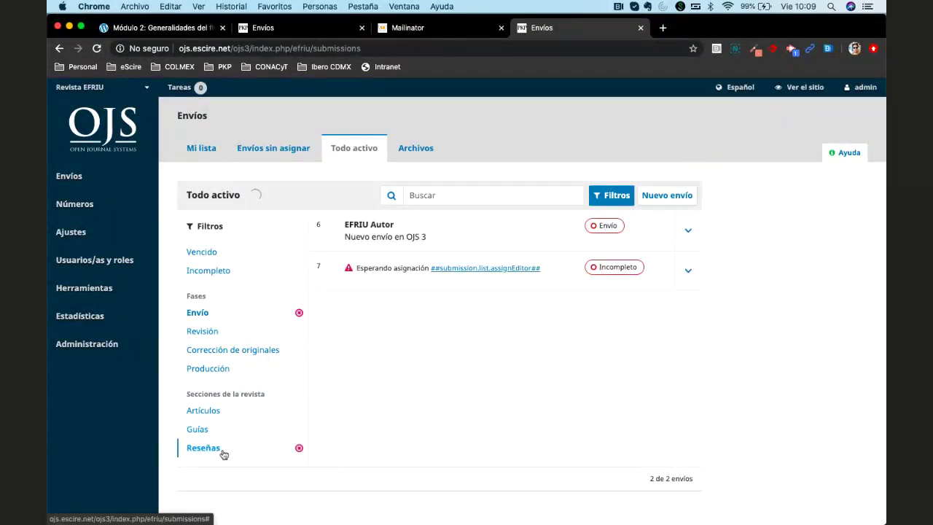
left_click(303, 450)
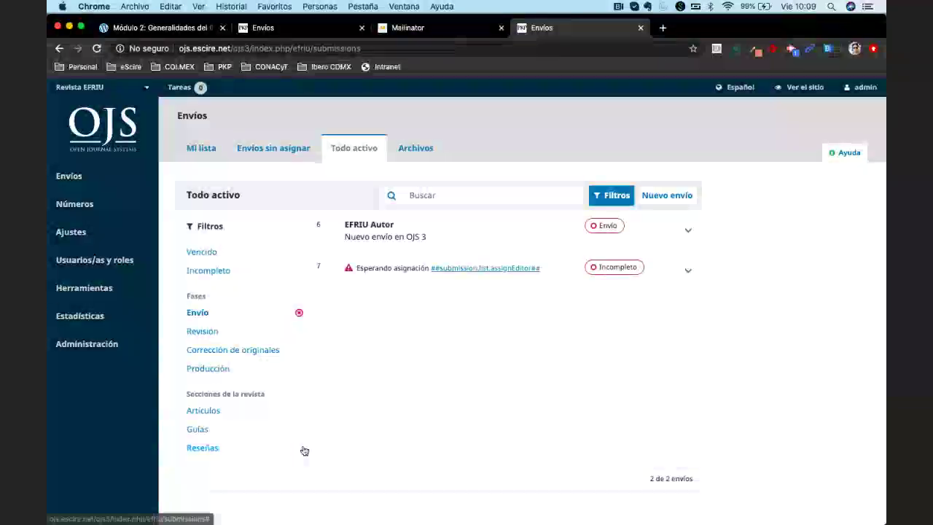
left_click(219, 413)
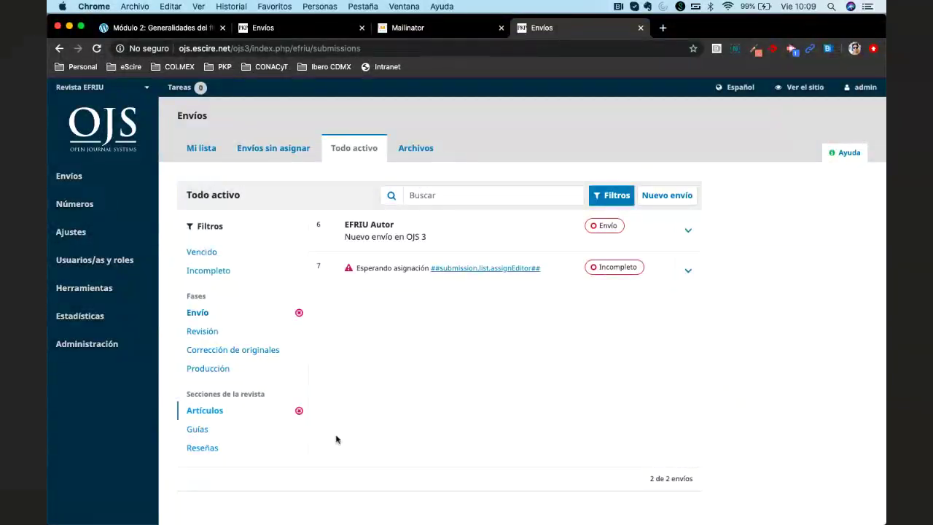
left_click(299, 410)
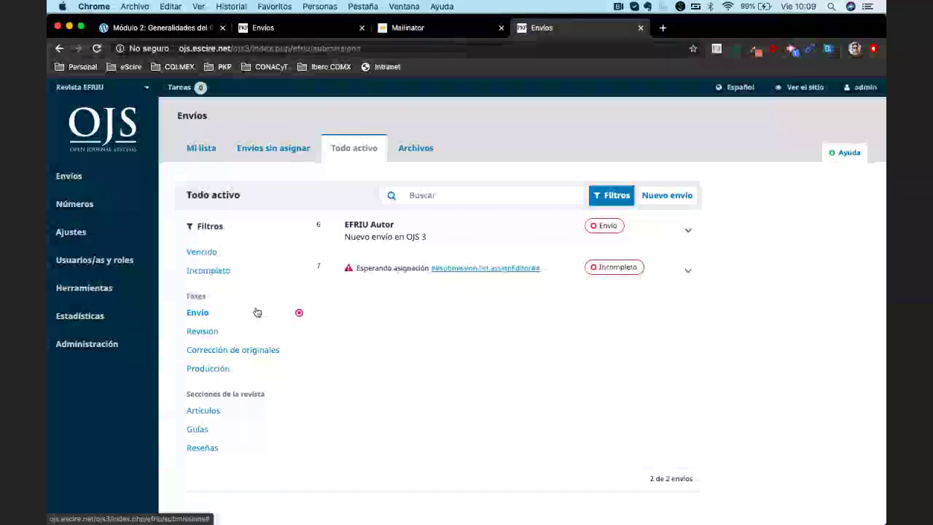
left_click(299, 313)
left_click(226, 332)
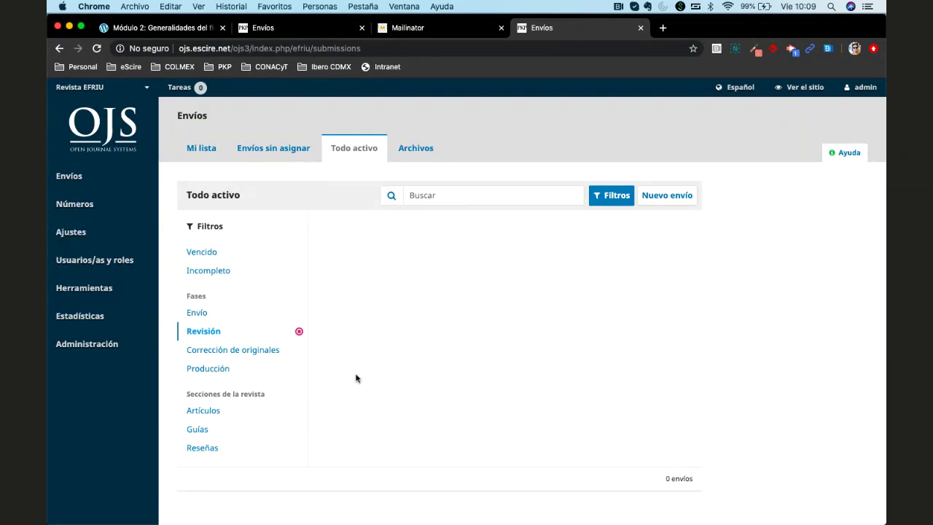
left_click(299, 333)
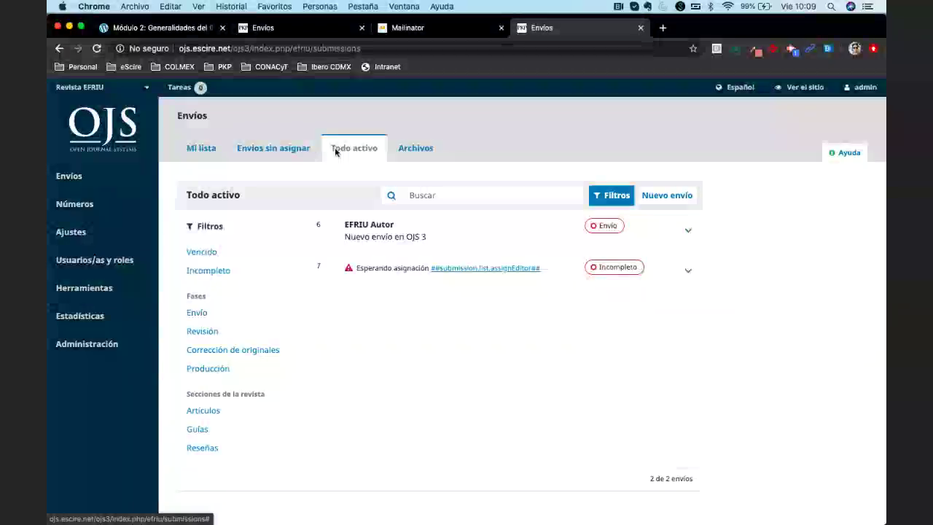
On the Archivos tab, apply and clear the Guías and Artículos section filters
left_click(415, 150)
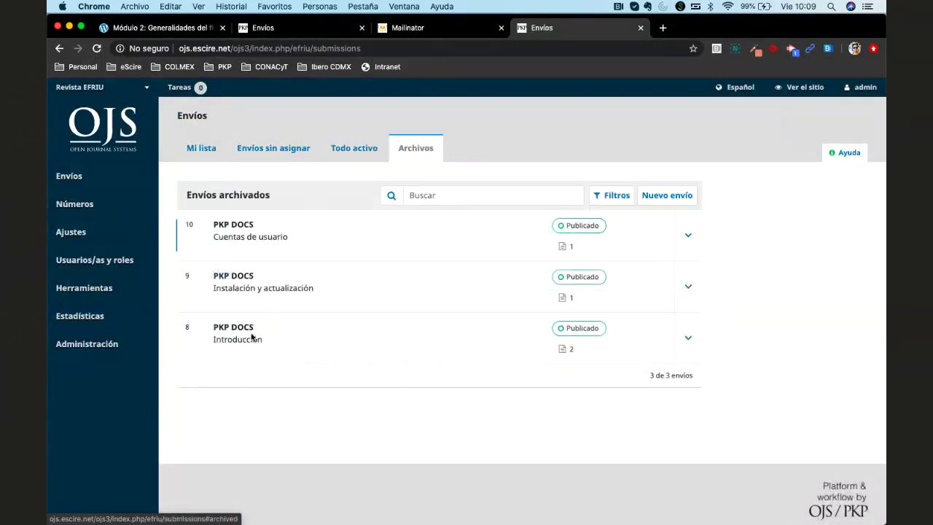
left_click(611, 194)
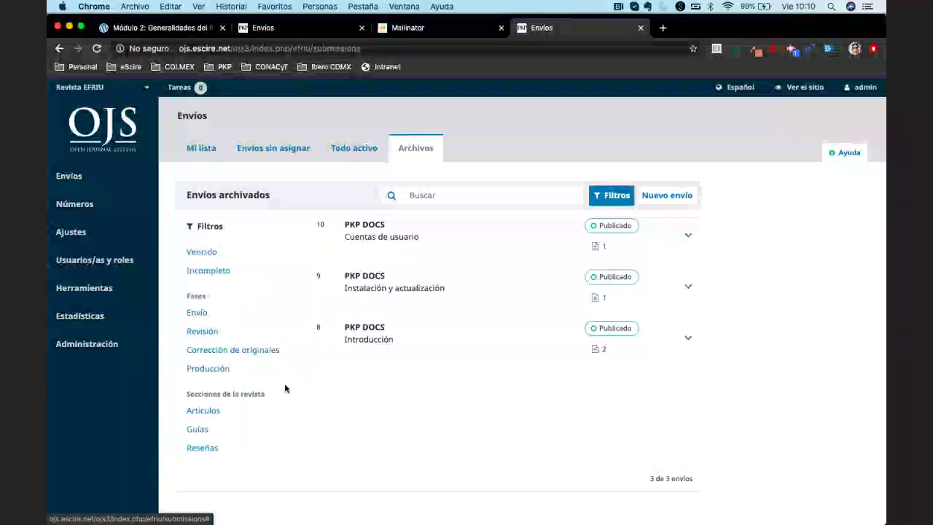
left_click(197, 430)
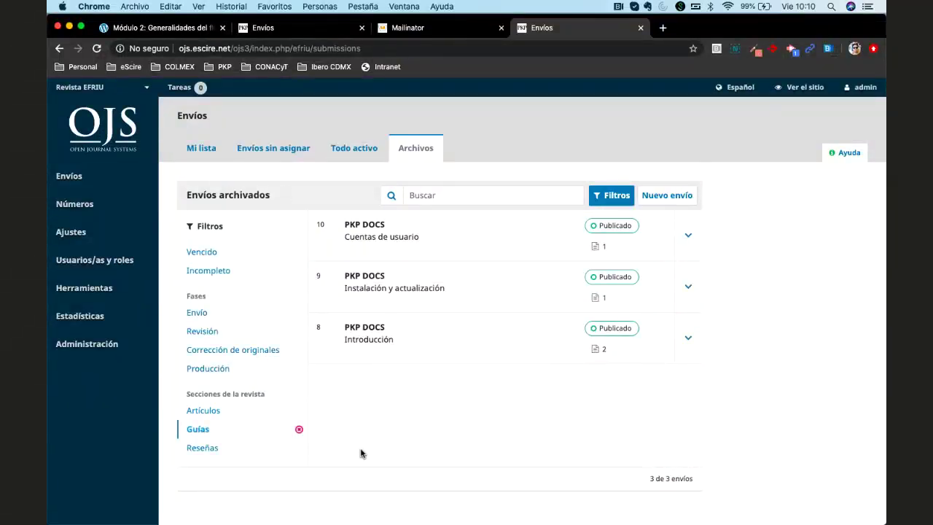
left_click(299, 429)
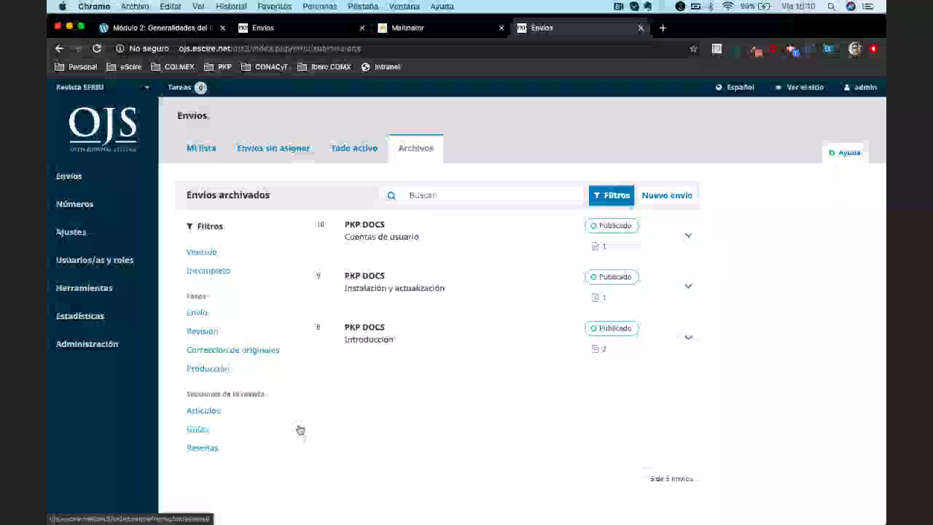
left_click(202, 411)
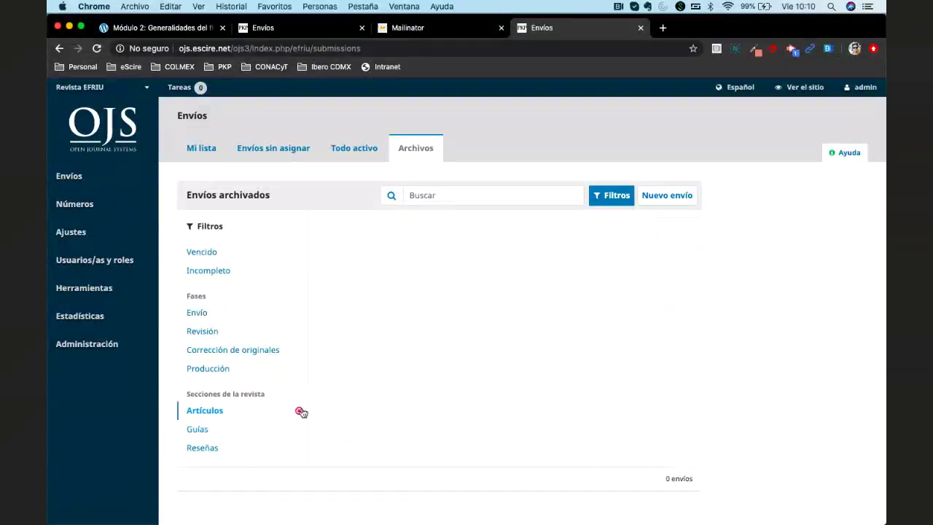
left_click(300, 411)
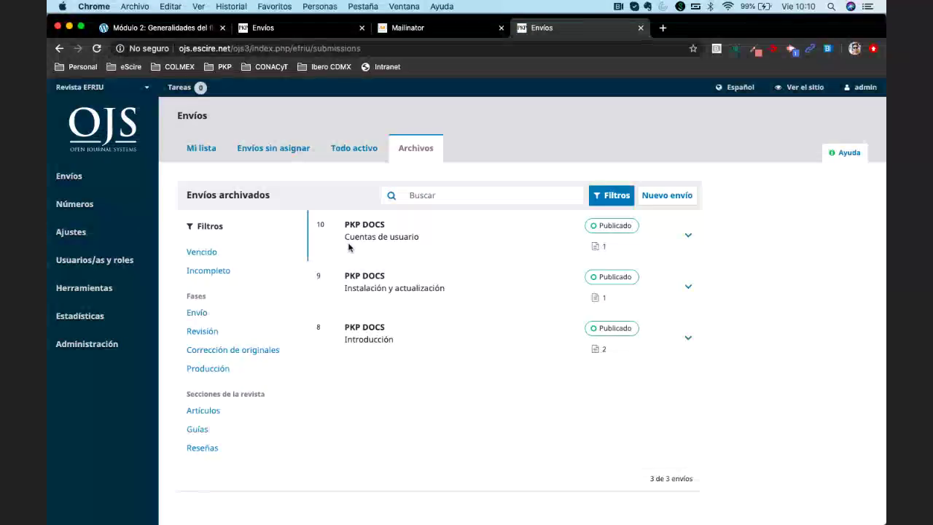
Switch between Todo activo and Archivos, ending on Envíos sin asignar
left_click(347, 149)
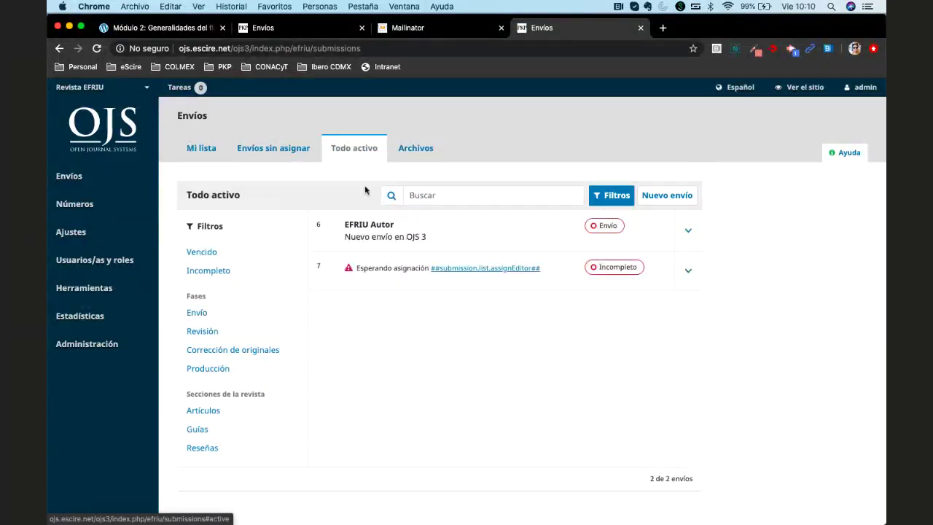
left_click(411, 145)
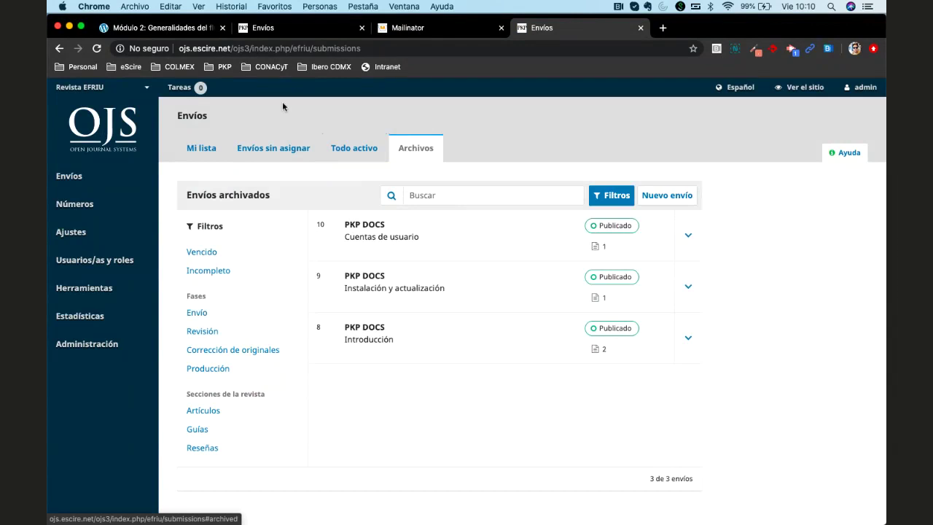
left_click(255, 148)
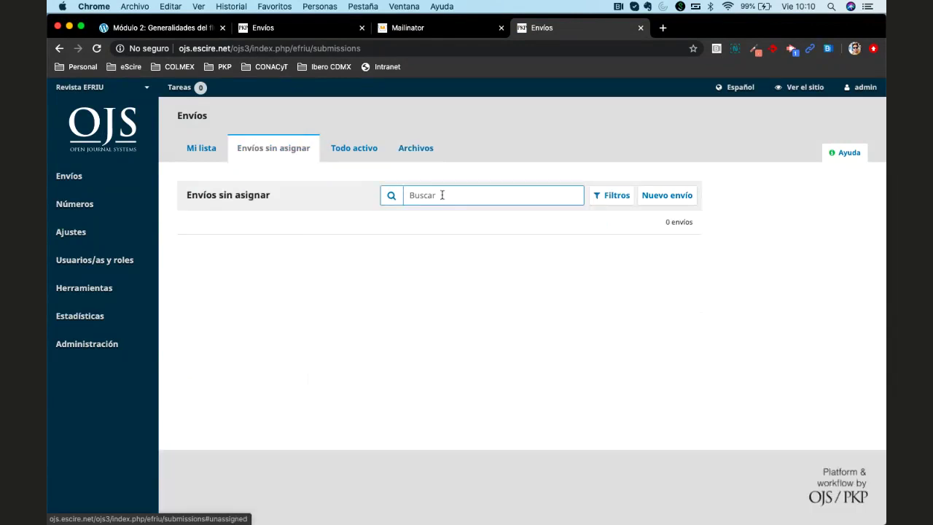
Toggle the Artículos, Guías and Reseñas section filters on and off, ending on Archivos
left_click(611, 197)
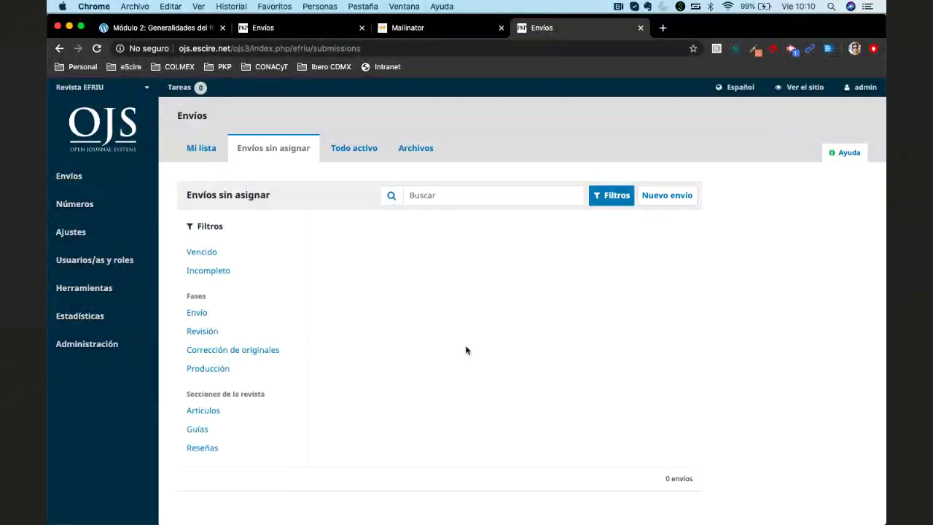
left_click(210, 413)
left_click(200, 431)
left_click(202, 446)
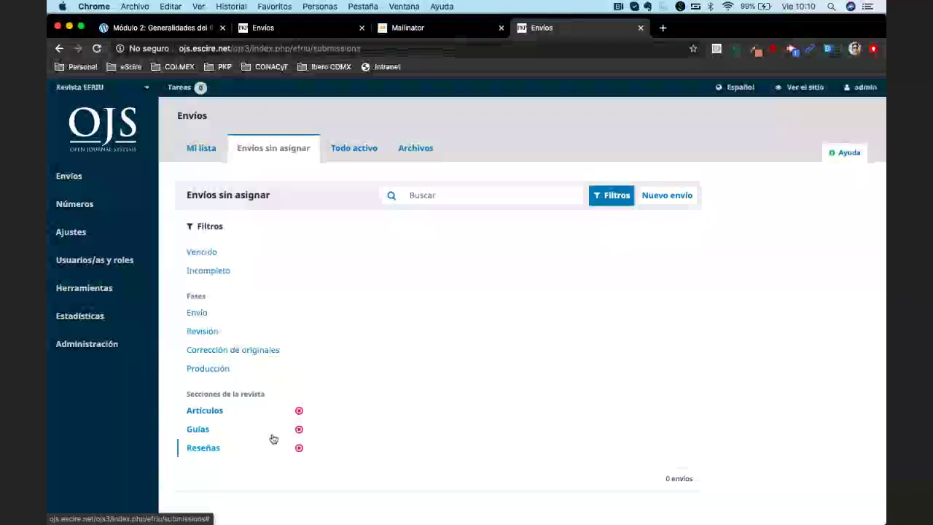
left_click(298, 411)
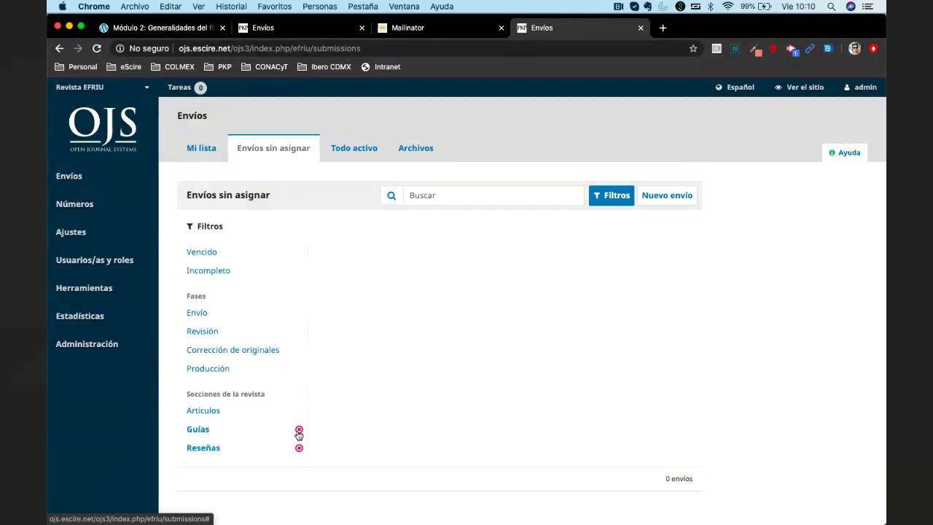
left_click(299, 430)
left_click(299, 447)
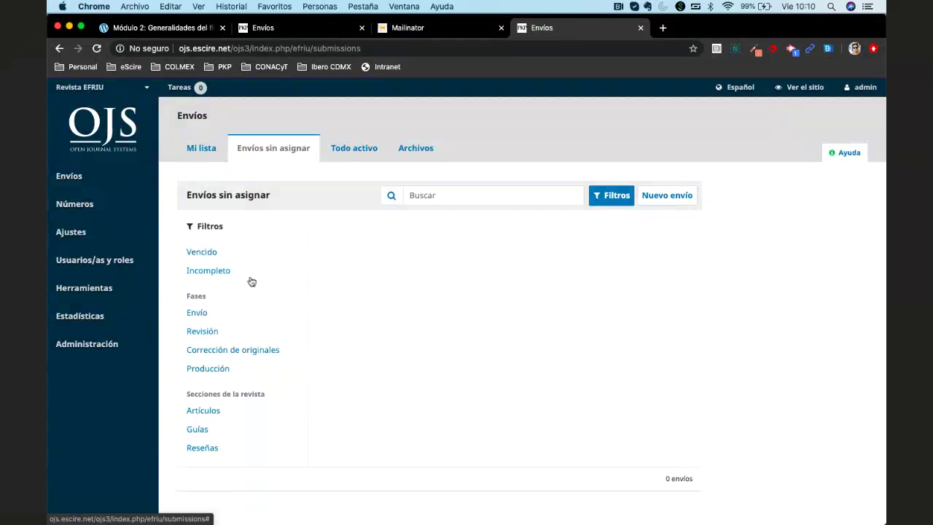
left_click(354, 148)
left_click(403, 147)
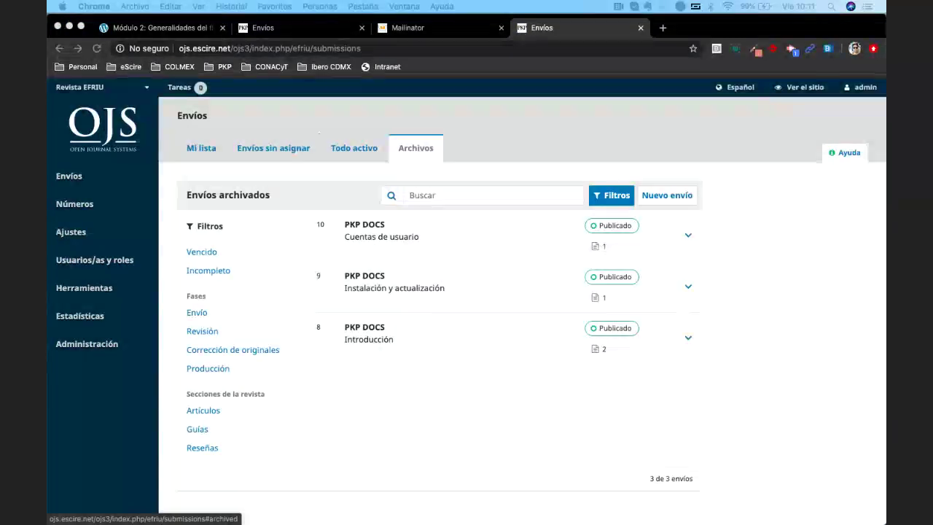
Open a new empty browser tab beside the OJS and Mailinator tabs
left_click(509, 158)
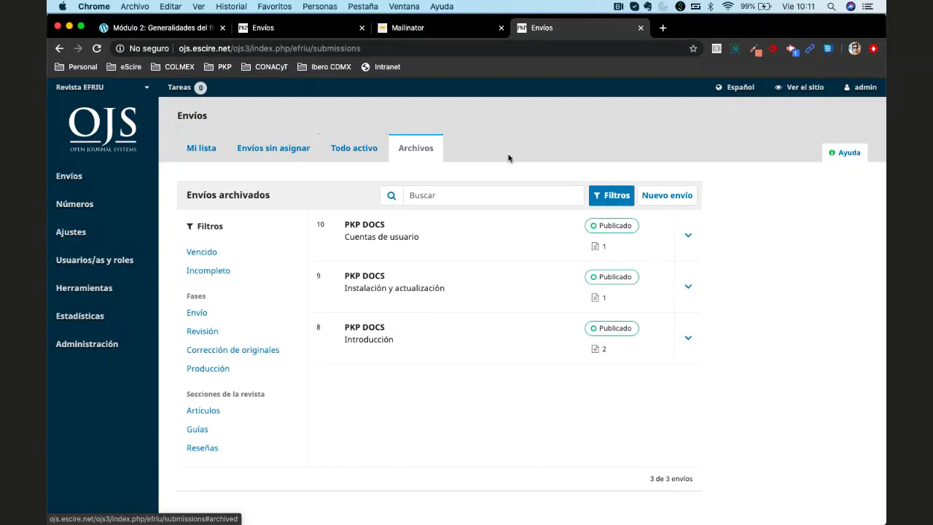
left_click(663, 28)
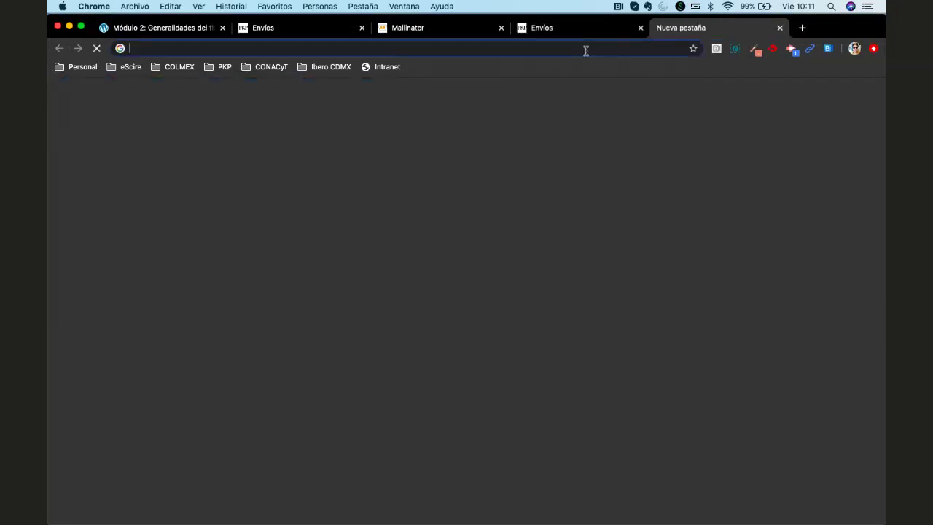
Search Google for 'ojs 3 identifier', then refine it to 'ojs 3 id title'
type("ojs 3 ")
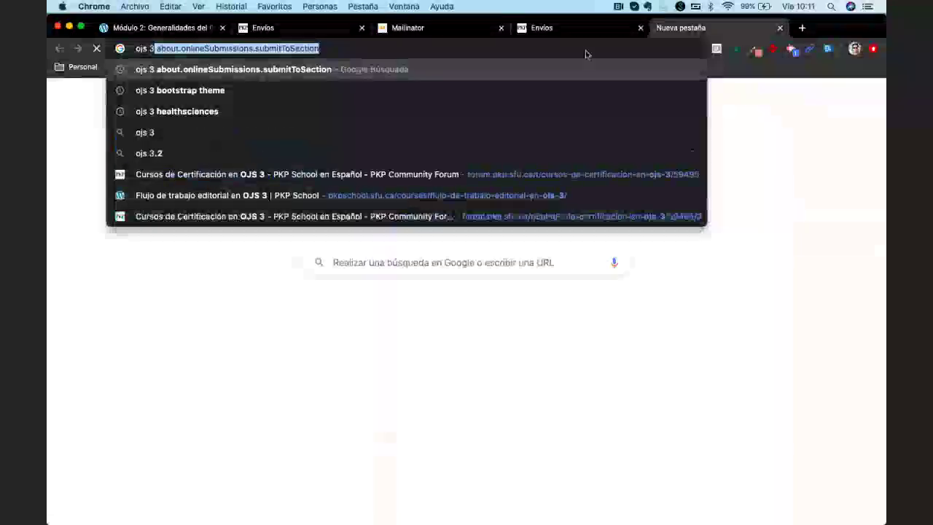
type("i")
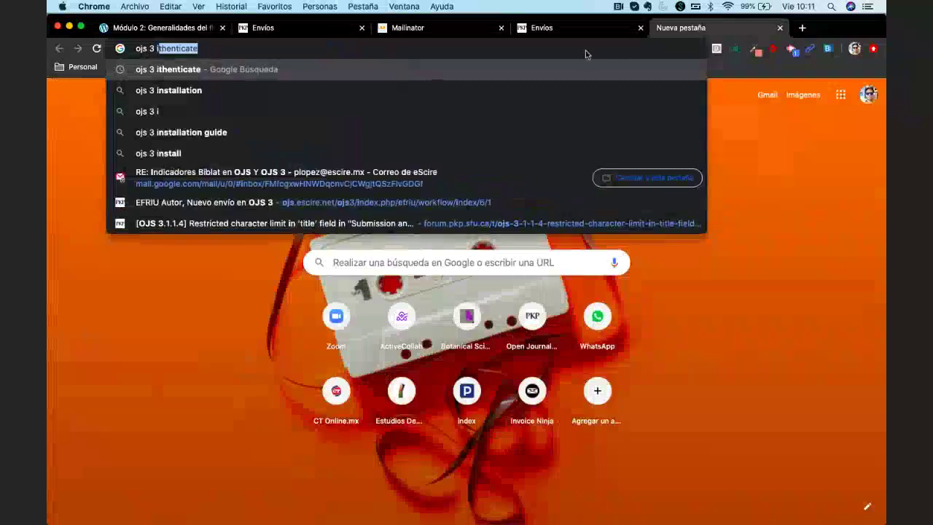
type("dentifier")
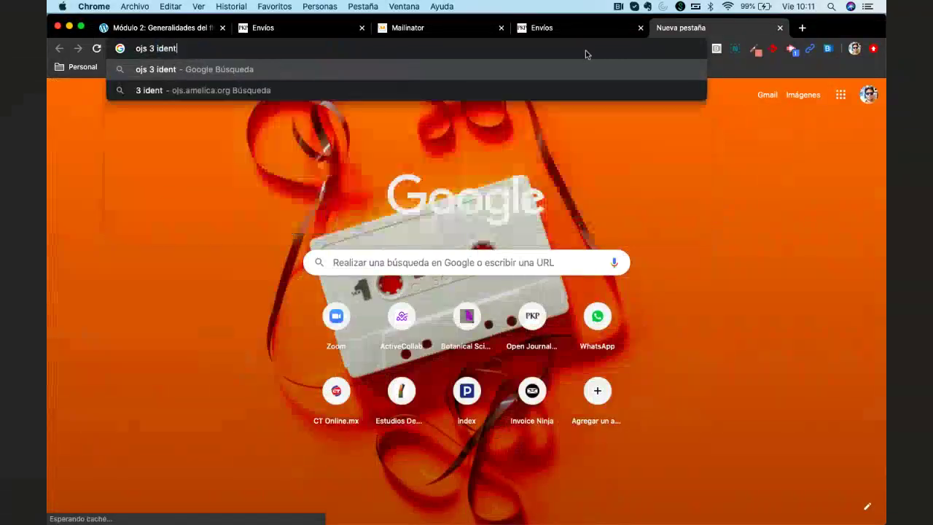
key("Return")
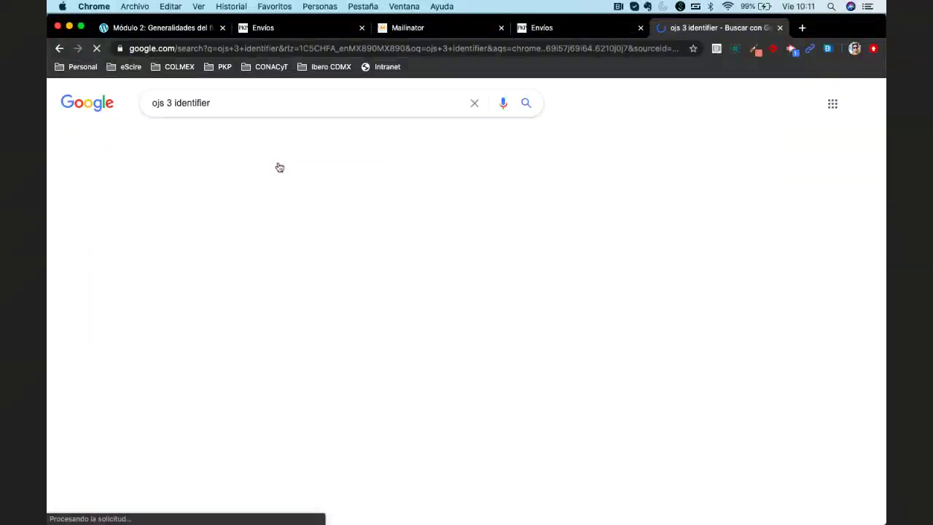
double_click(191, 103)
type("id title")
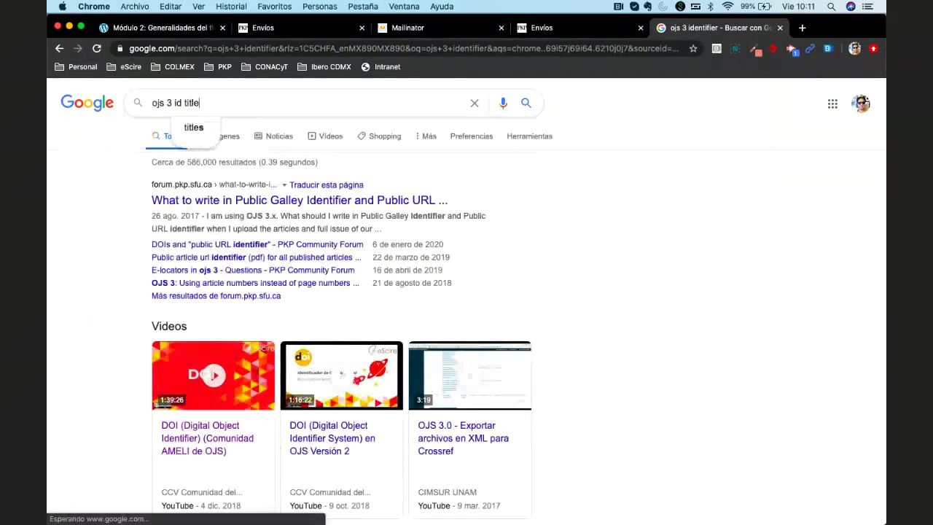
key("Return")
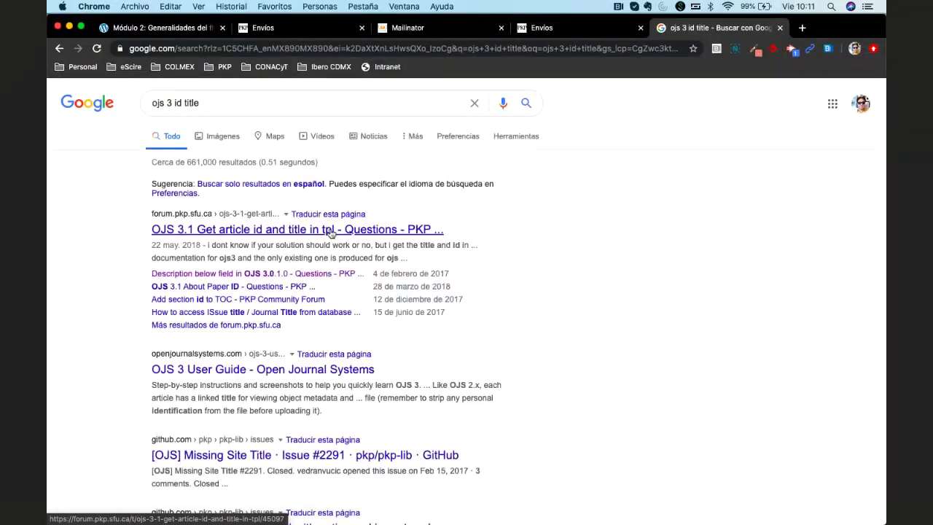
Read the PKP forum thread on getting an article's id and title, then return to results
left_click(331, 230)
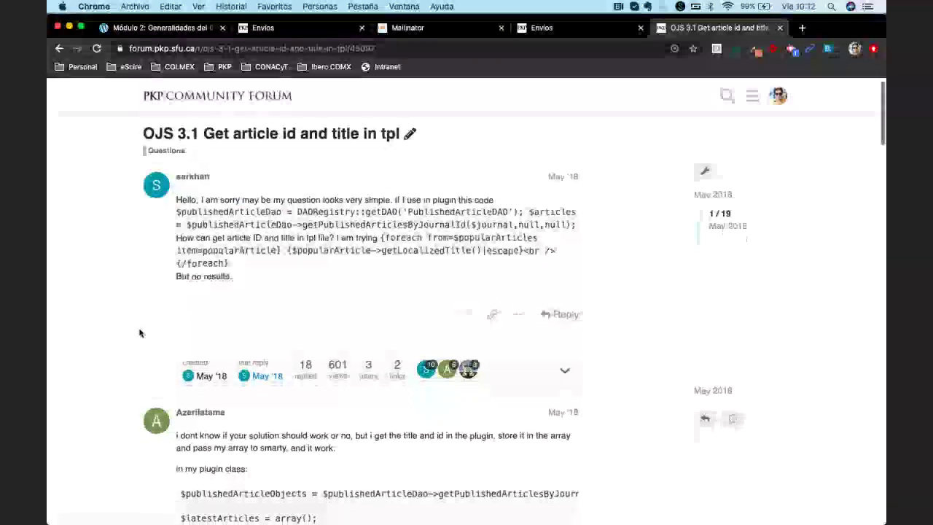
scroll(140, 333, "down", 5)
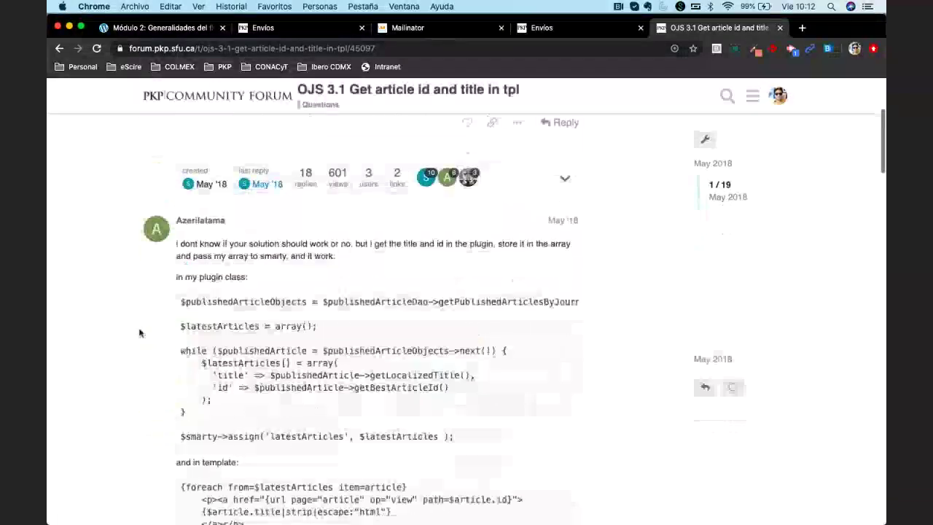
scroll(141, 333, "down", 12)
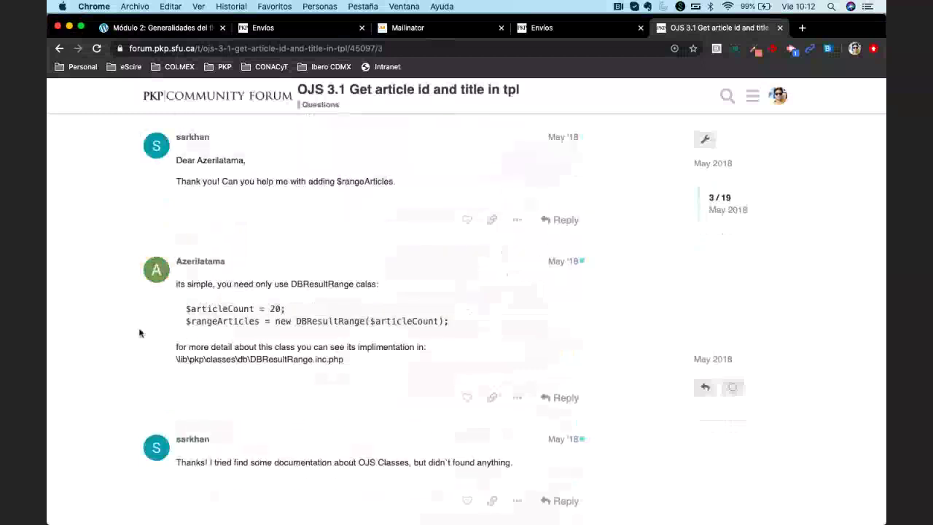
scroll(140, 333, "down", 12)
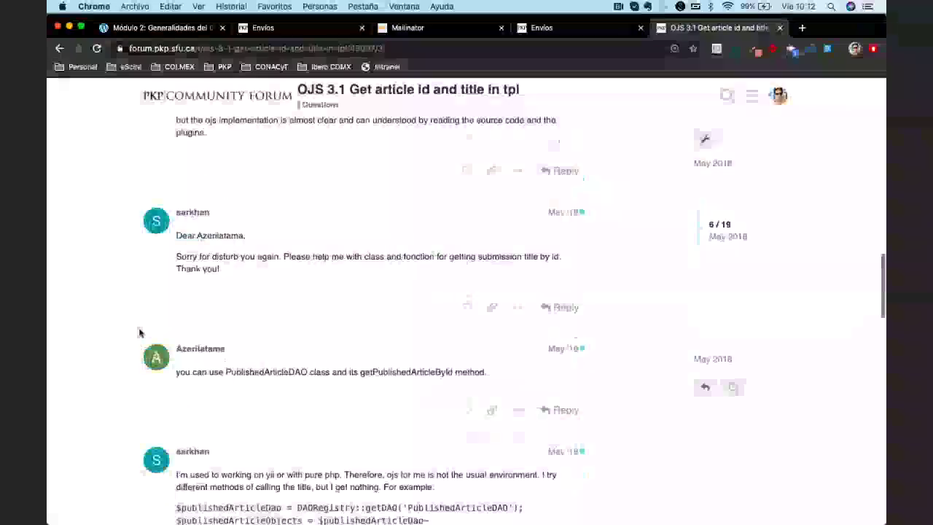
scroll(141, 333, "down", 6)
left_click(61, 49)
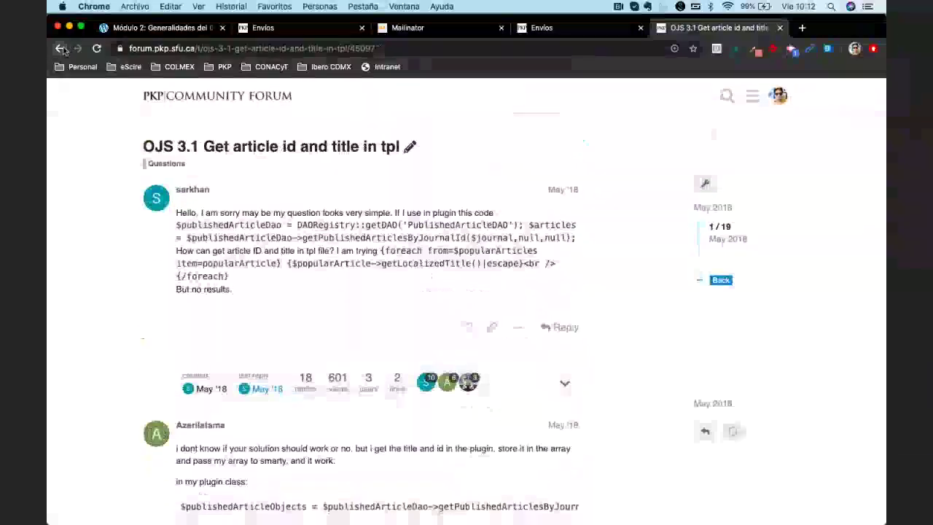
left_click(60, 49)
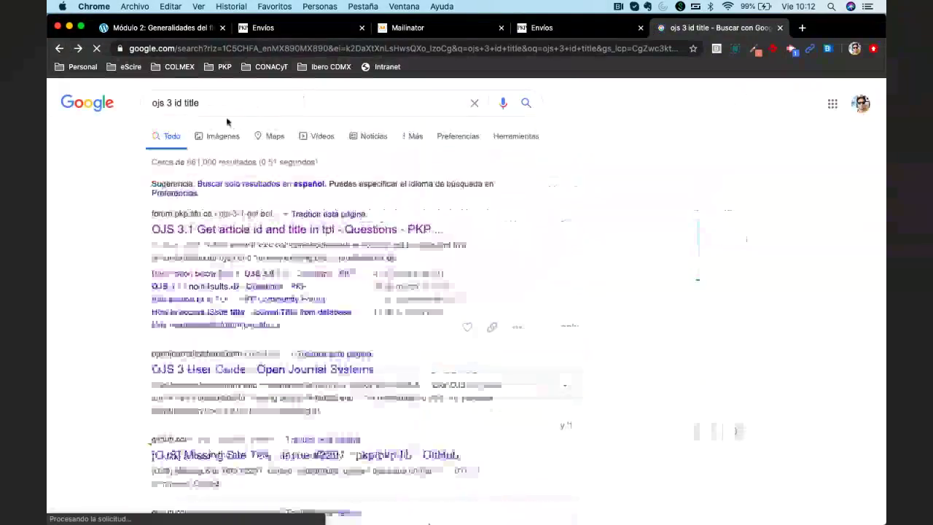
Switch to the demo journal's Envíos tab showing 0 archived submissions
left_click(292, 27)
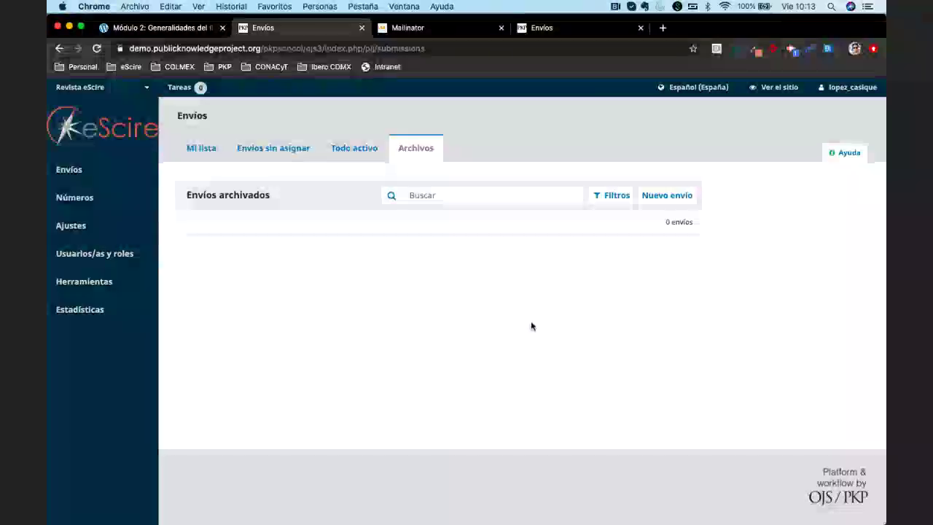
On the EFRIU journal, open Usuarios/as y roles > Usuarios/as to list its five users
left_click(555, 29)
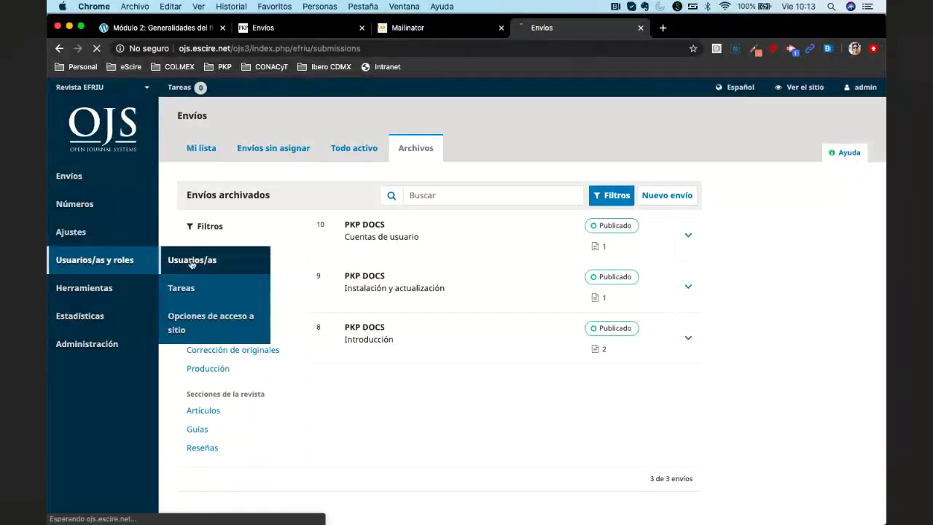
left_click(193, 260)
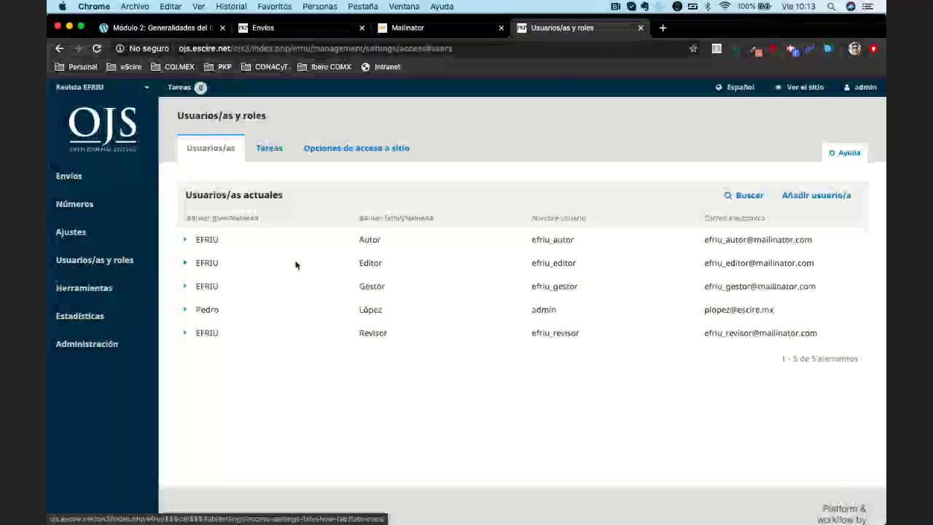
Log in as the Autor user after one cancelled attempt, reaching its Envíos list with submission 6
left_click(186, 241)
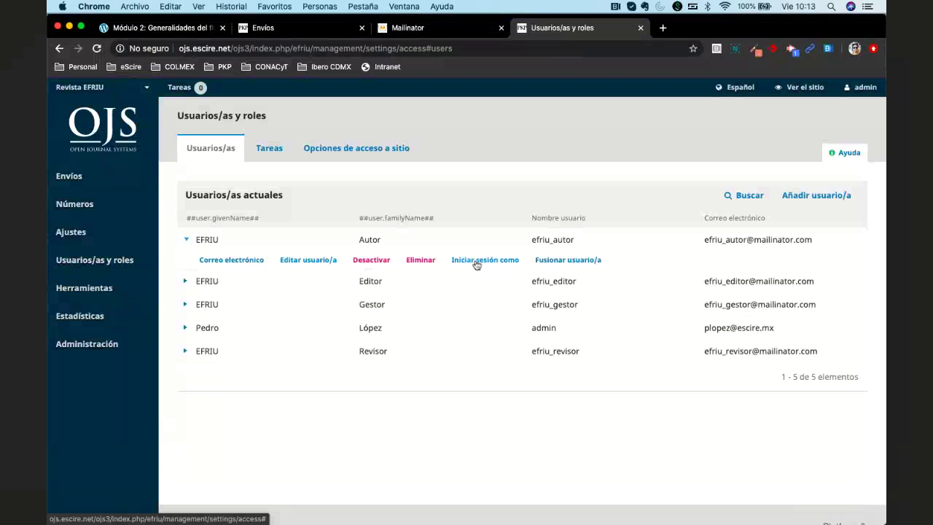
left_click(476, 262)
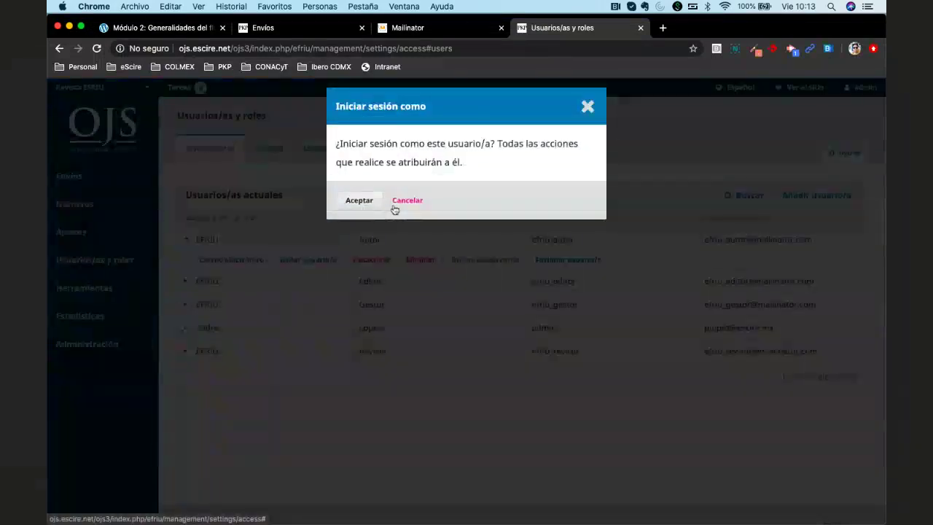
left_click(396, 205)
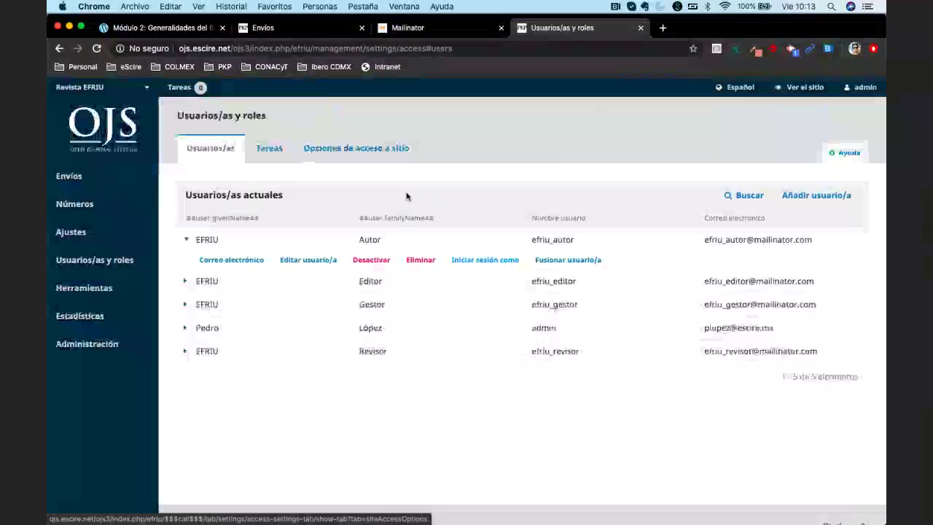
left_click(479, 262)
left_click(359, 201)
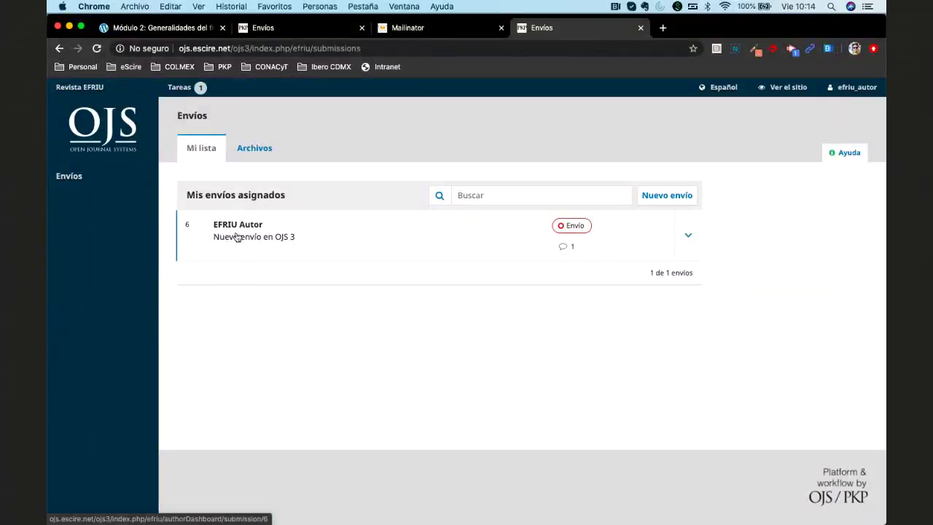
Check the author's empty Archivos and Mi lista, then sign out back to the admin account
left_click(257, 151)
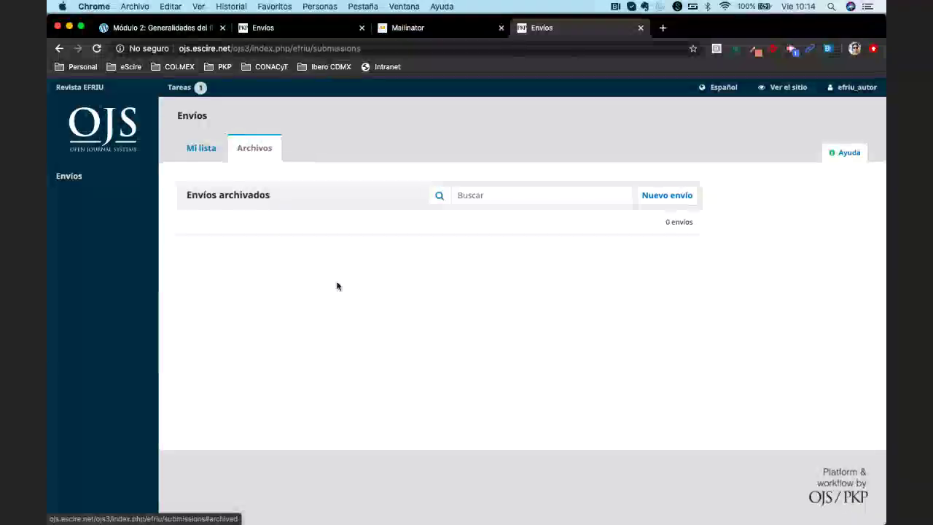
left_click(203, 150)
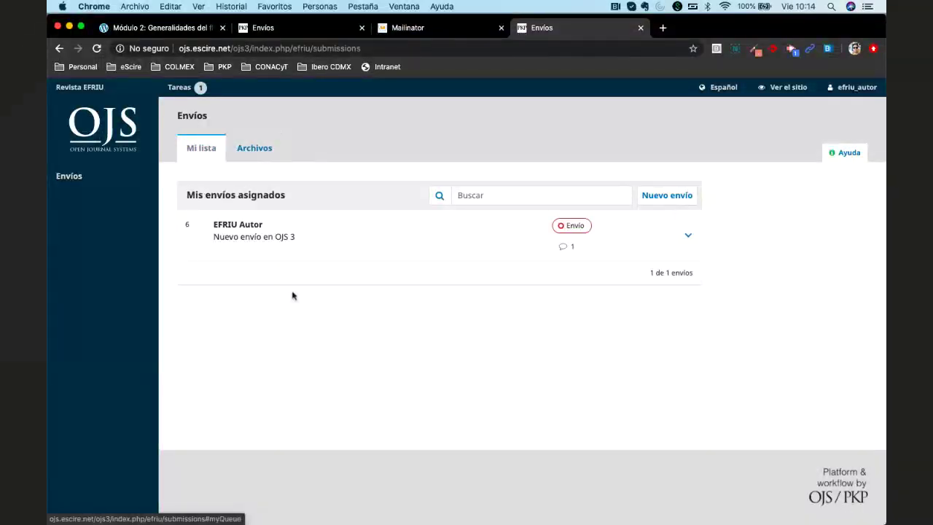
left_click(853, 86)
left_click(839, 122)
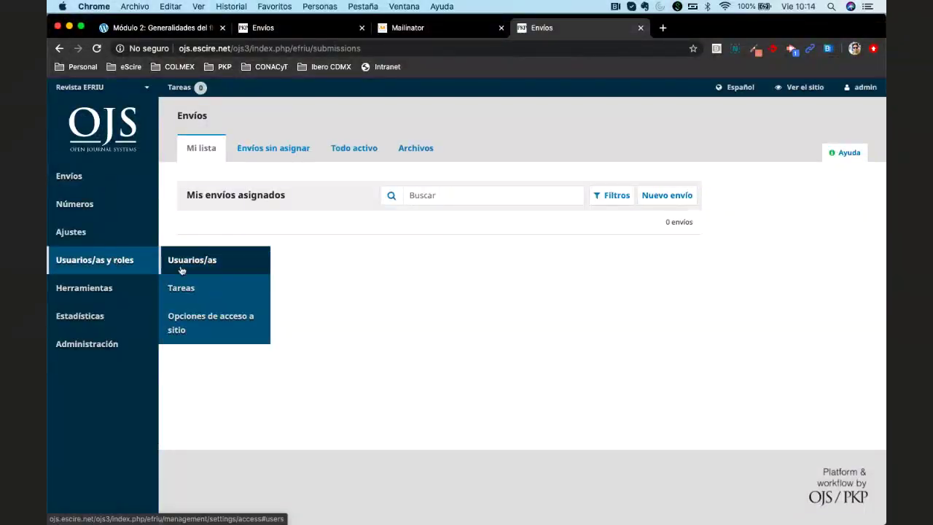
From Usuarios/as, log in as the Editor user and confirm with Aceptar
left_click(182, 270)
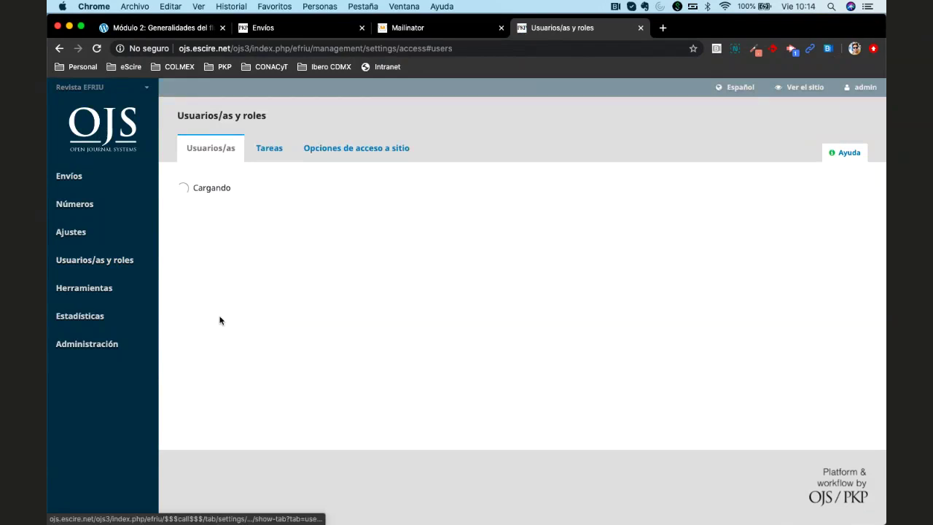
left_click(187, 263)
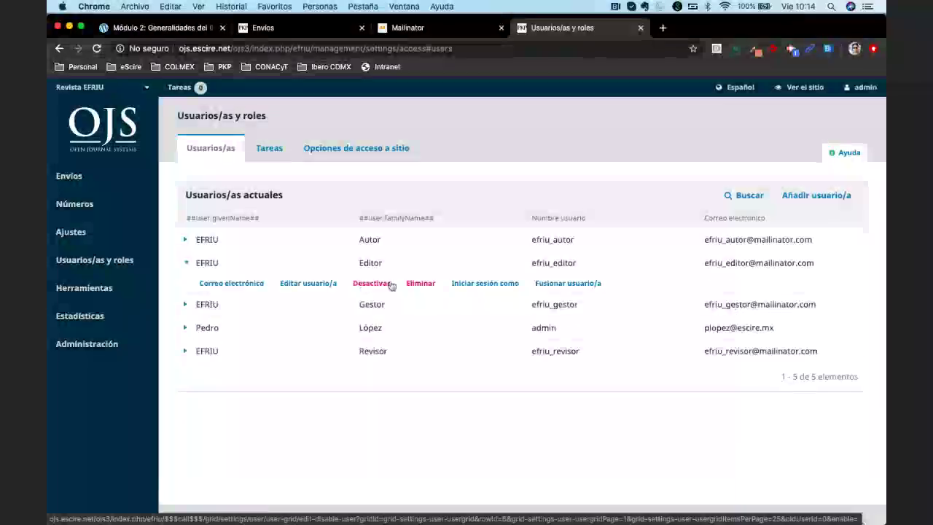
left_click(481, 283)
left_click(360, 200)
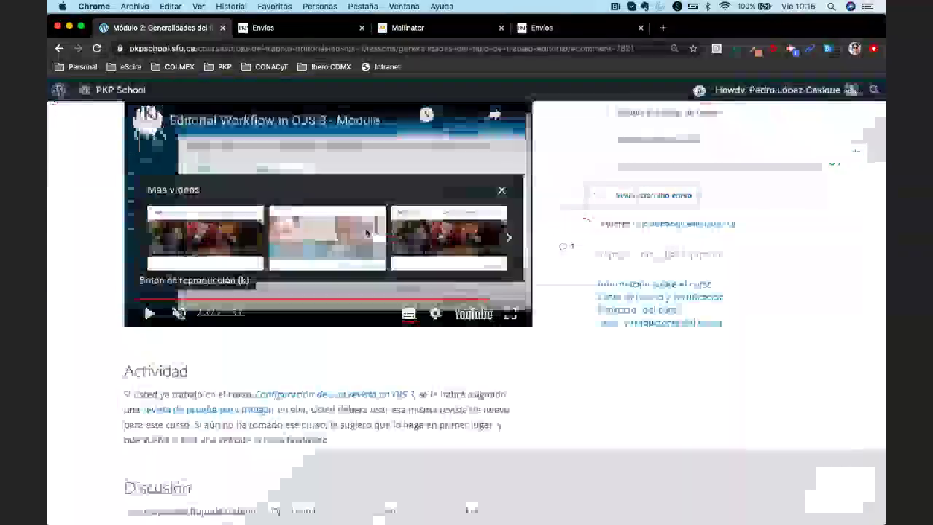
Scroll the PKP School Module 2 lesson, then switch to the demo journal's Envíos tab
scroll(378, 252, "down", 5)
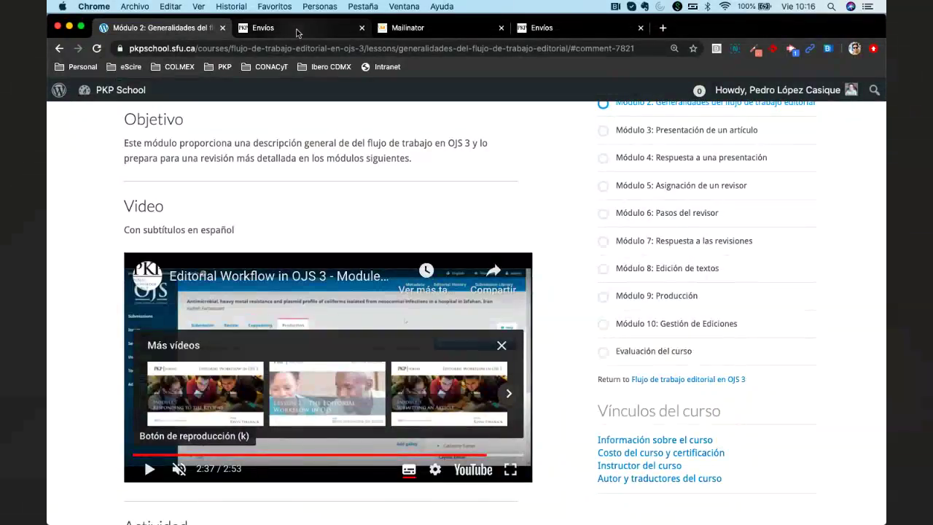
left_click(297, 31)
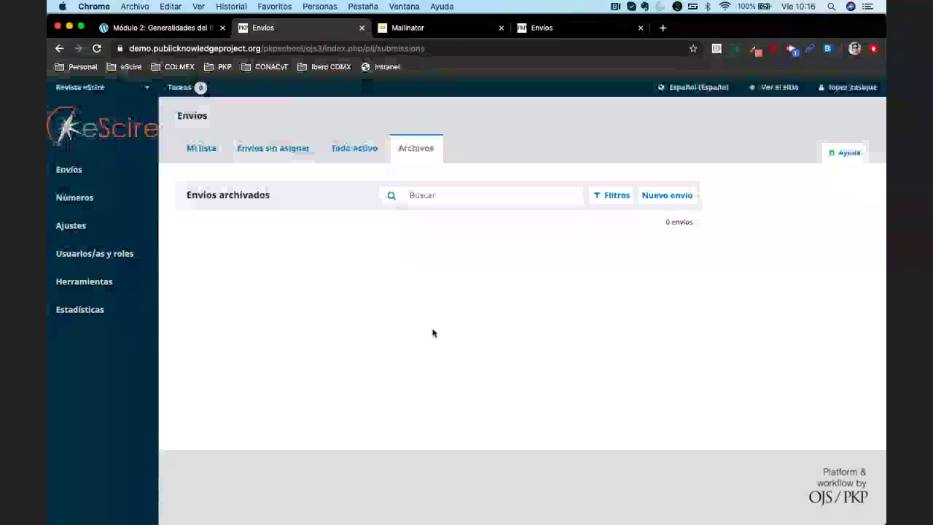
Switch to the fourth browser tab with the EFRIU journal's Envíos page under Mi lista
key("super+4")
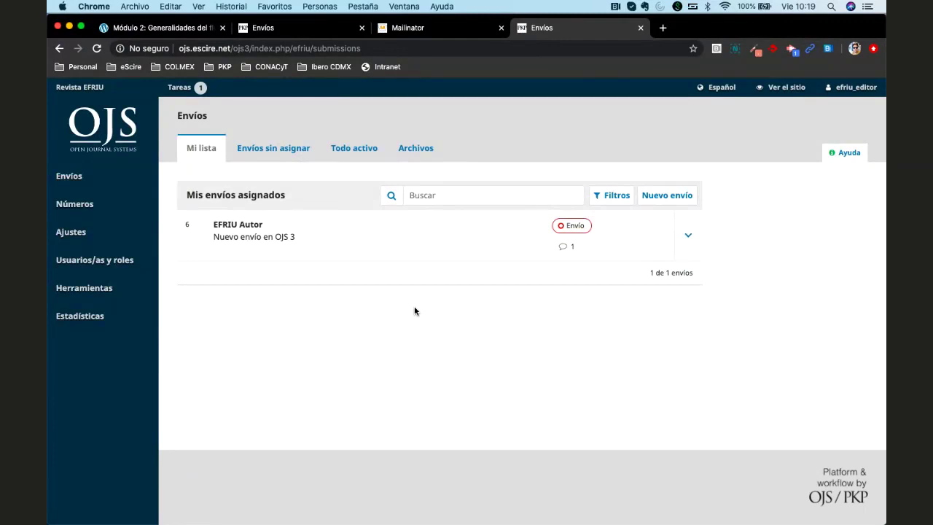
Look over the sidebar menus on the editor's Envíos page
mouse_move(92, 233)
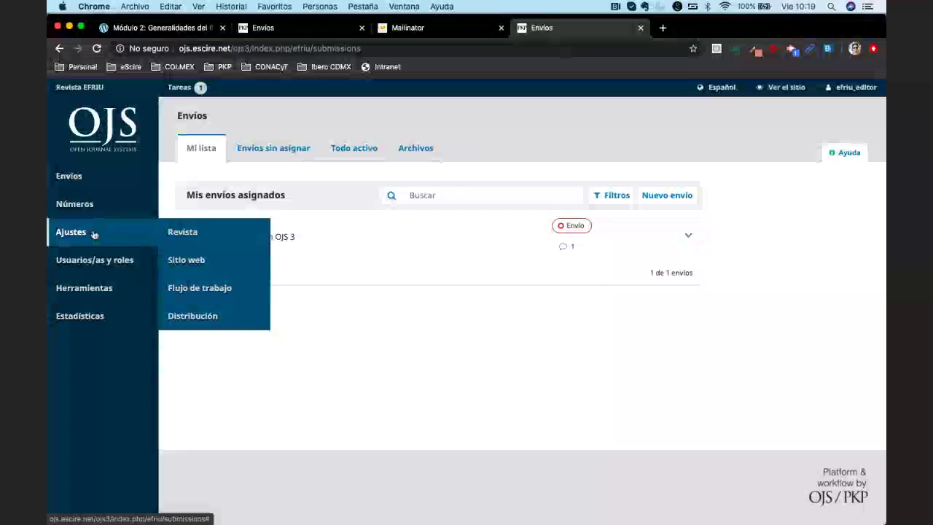
mouse_move(92, 261)
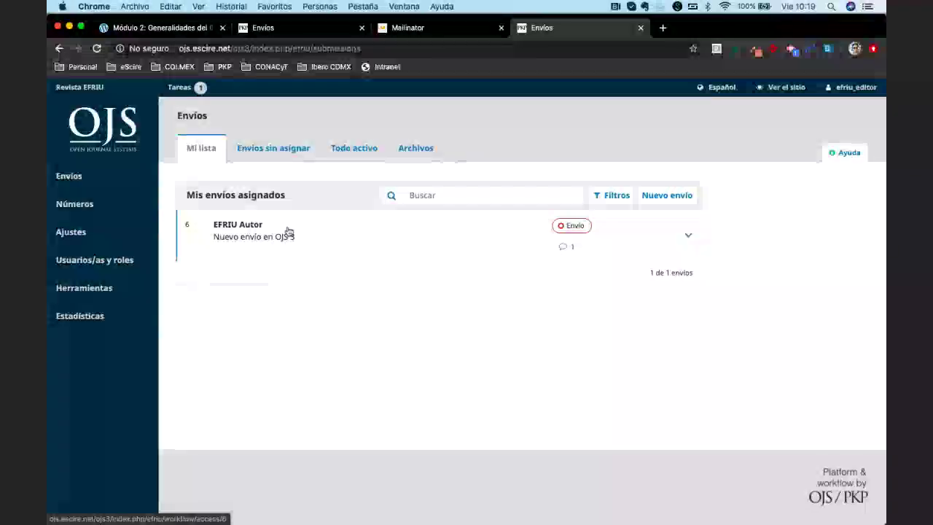
Go through Envíos sin asignar and Todo activo to Archivos, listing submissions 8, 9 and 10
left_click(274, 148)
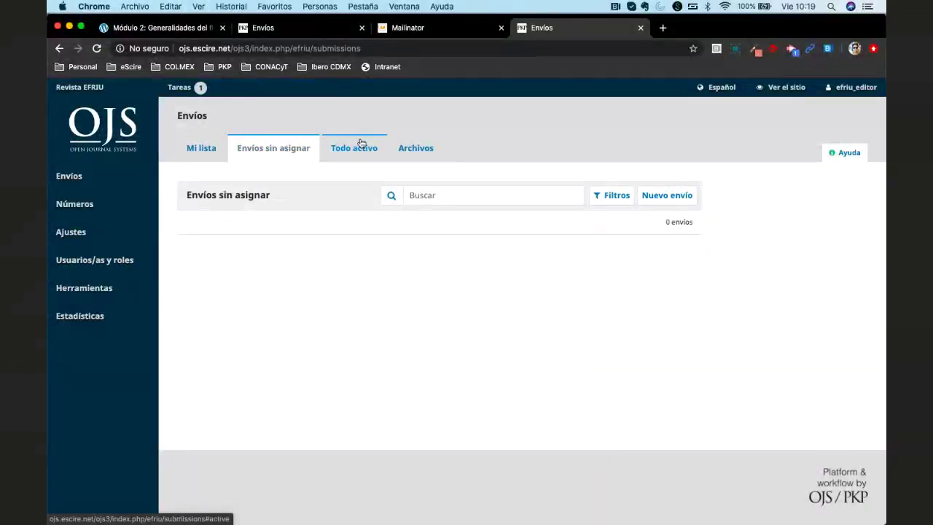
left_click(355, 148)
left_click(414, 146)
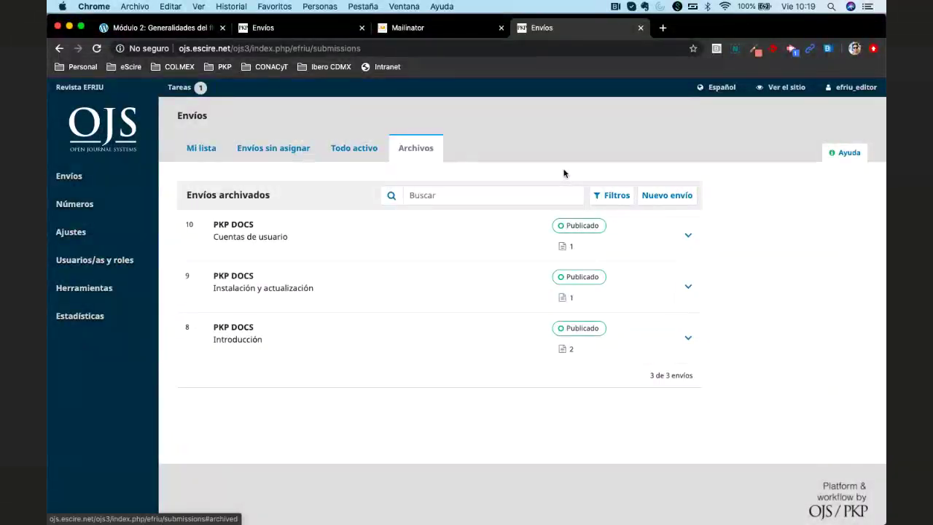
mouse_move(88, 298)
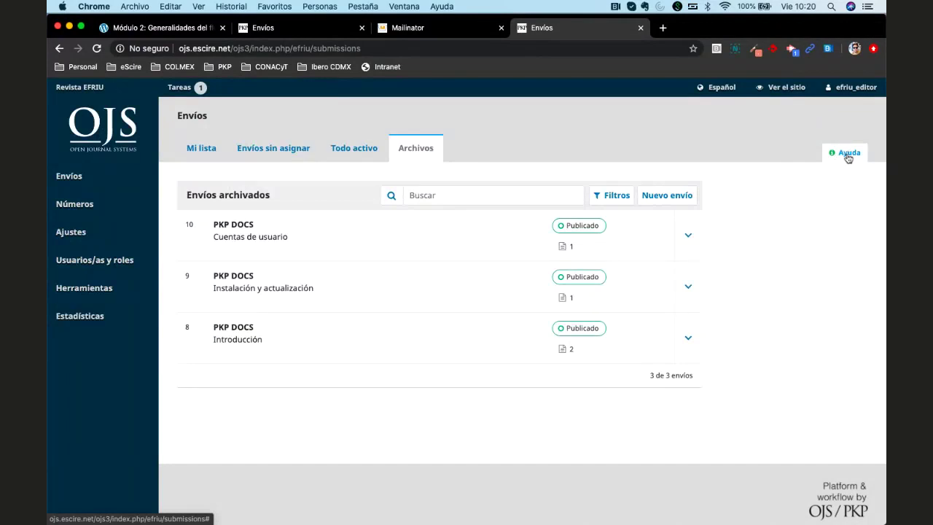
Read the Ayuda explanation for archived submissions, then close the help panel
left_click(849, 156)
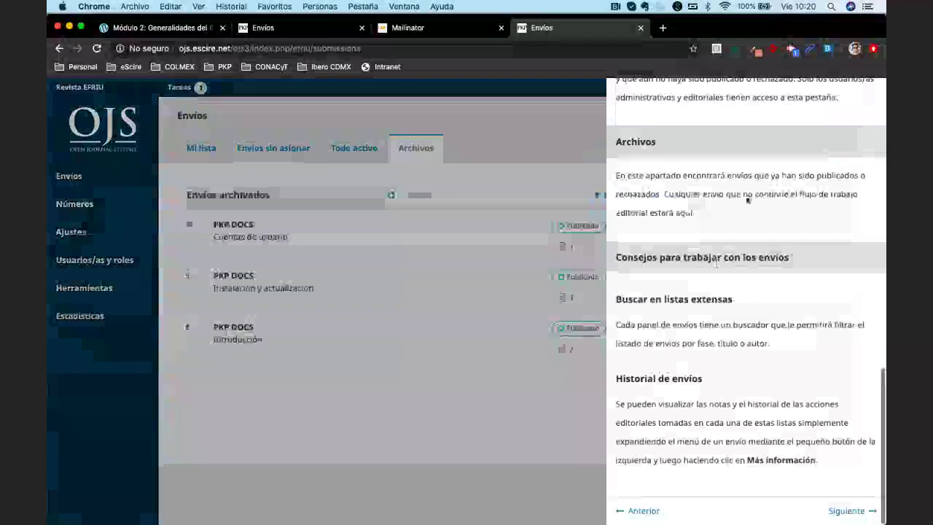
scroll(657, 191, "up", 1)
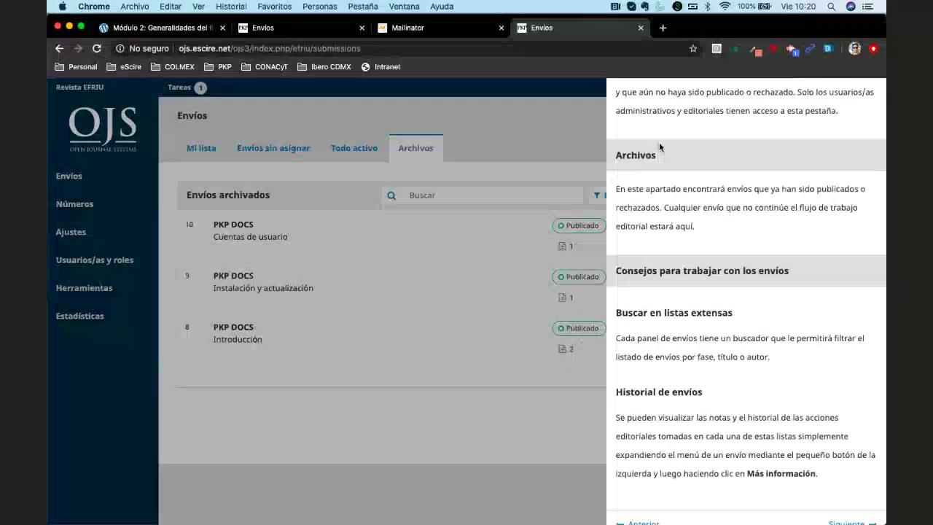
left_click(542, 149)
Read the Mi lista help section, then go to the Ajustes > Revista settings page
left_click(202, 149)
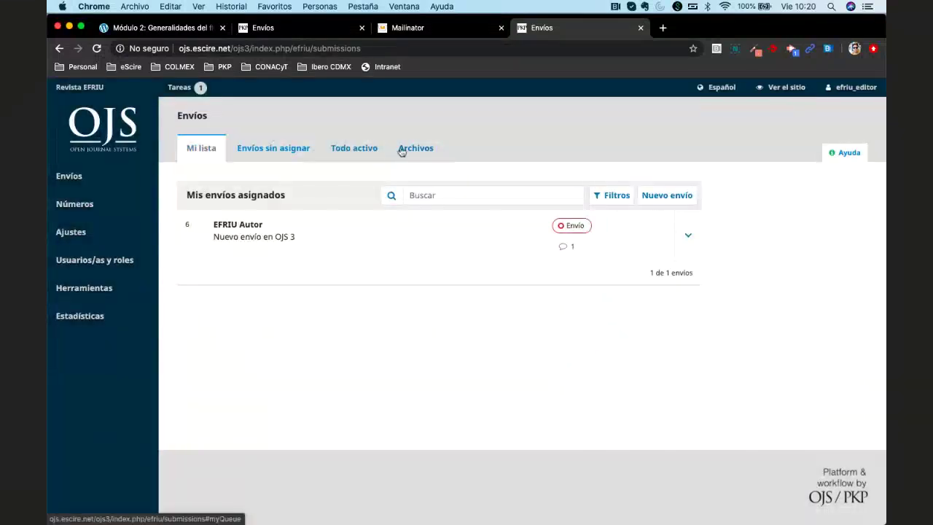
left_click(843, 153)
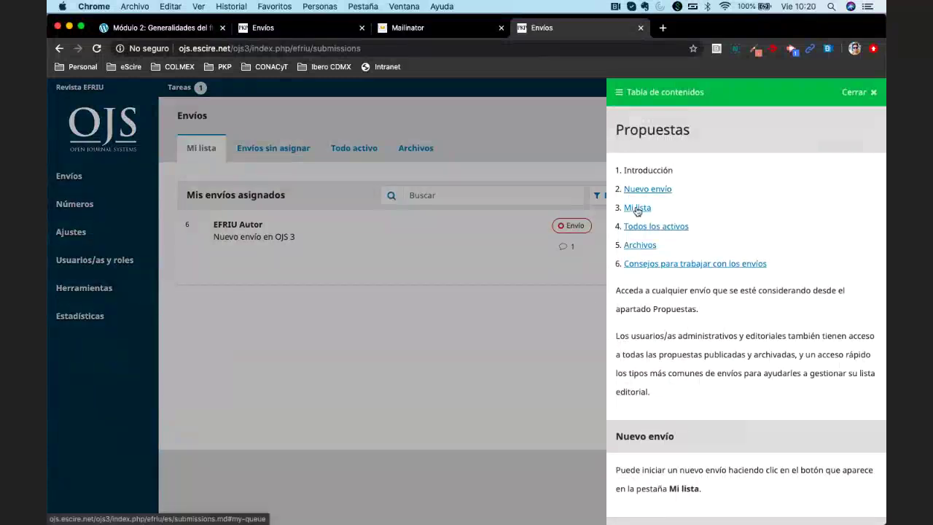
left_click(638, 210)
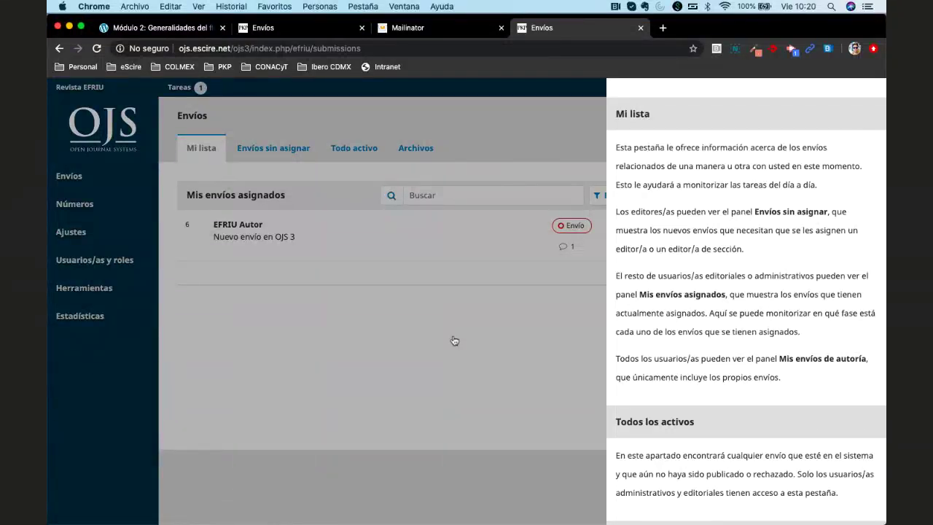
left_click(453, 340)
left_click(185, 234)
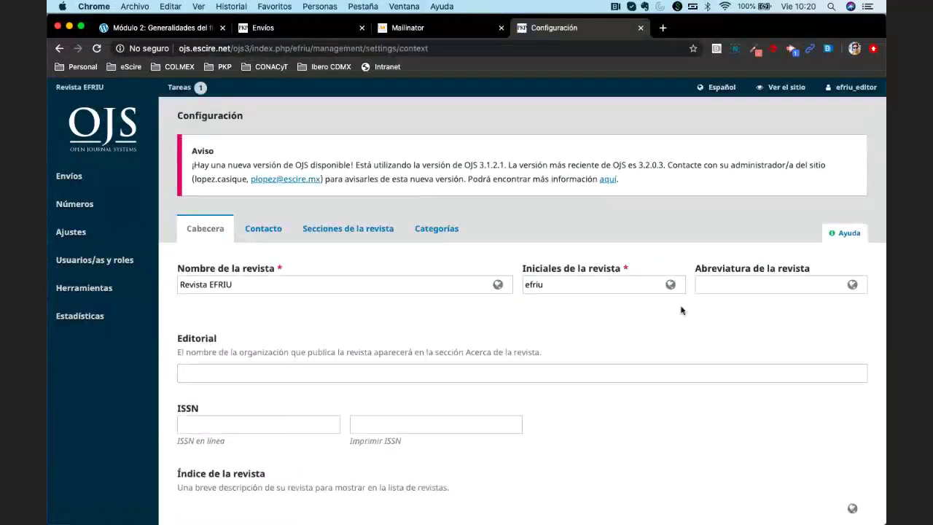
Read the journal settings Ayuda, look over Configuración, then return to the Envíos list
left_click(846, 233)
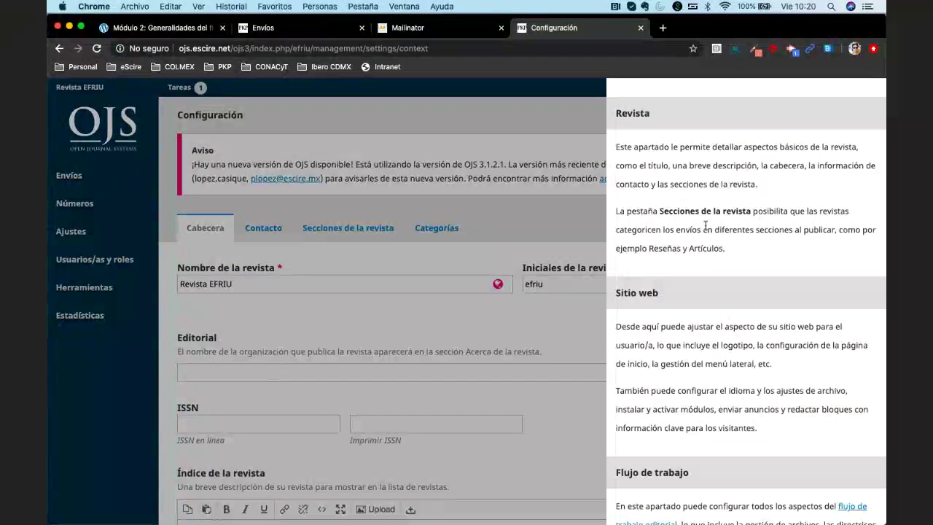
left_click(543, 221)
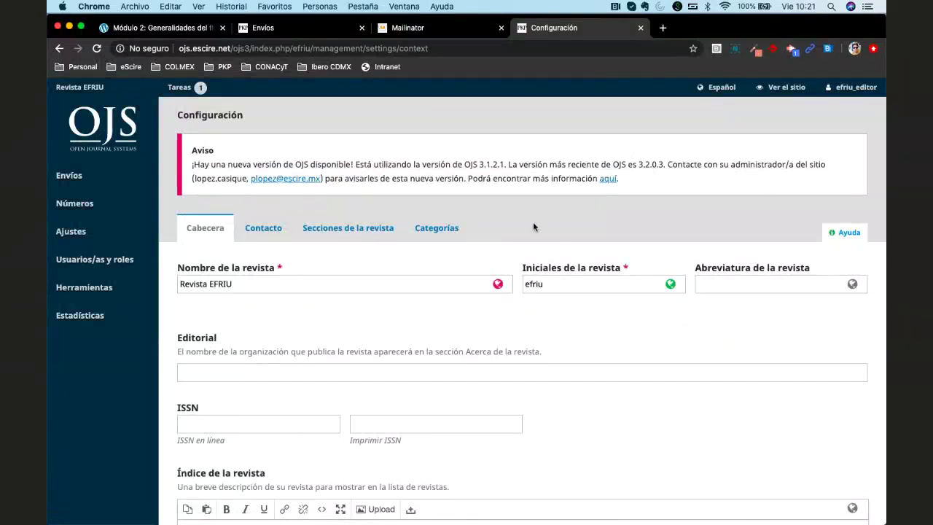
scroll(529, 241, "down", 3)
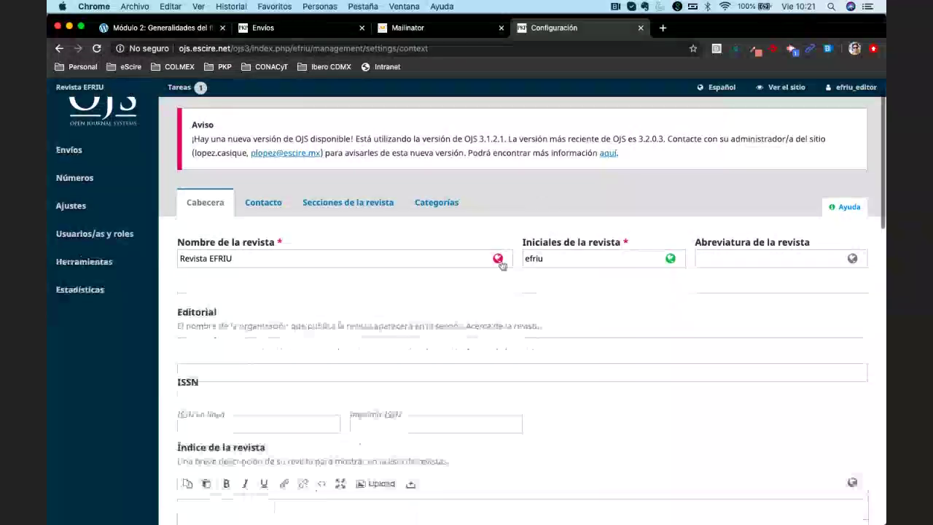
scroll(515, 266, "up", 3)
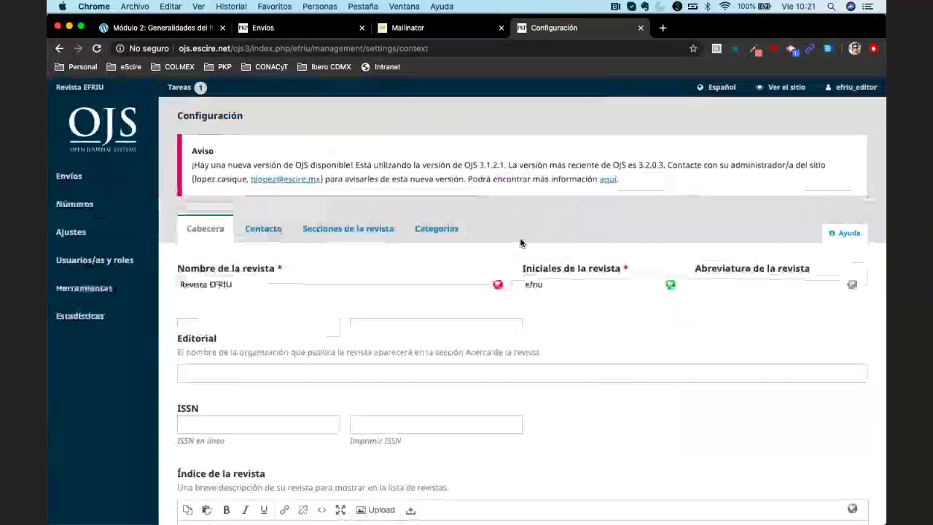
left_click(65, 178)
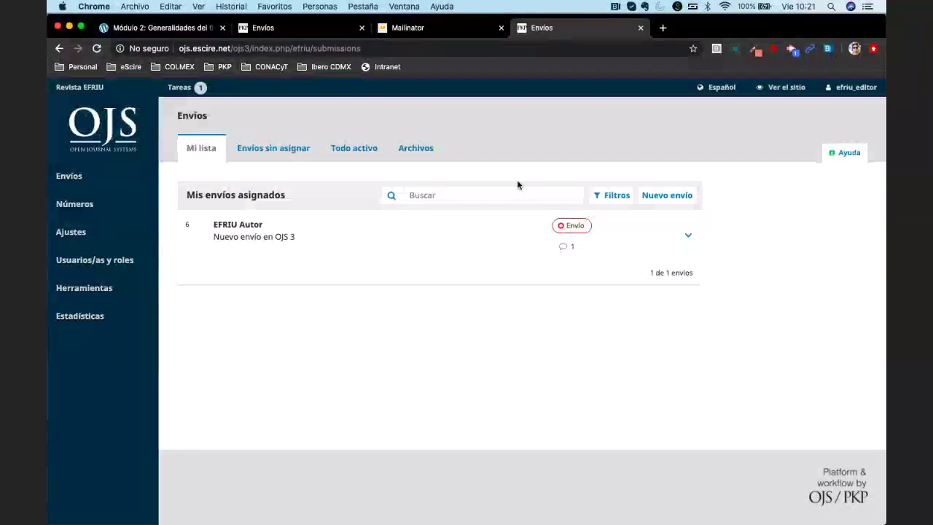
Switch to the PKP School tab and read down through the Módulo 2 editorial workflow lesson
left_click(162, 28)
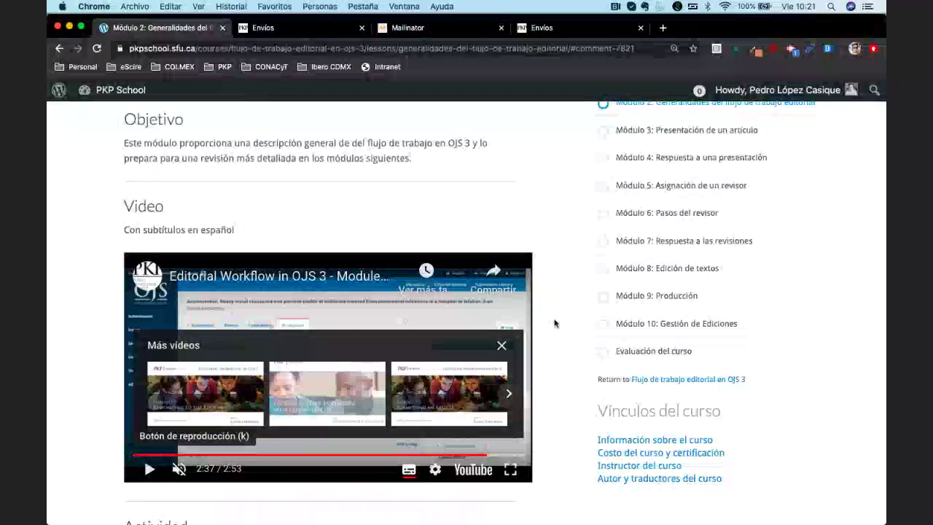
scroll(554, 323, "up", 5)
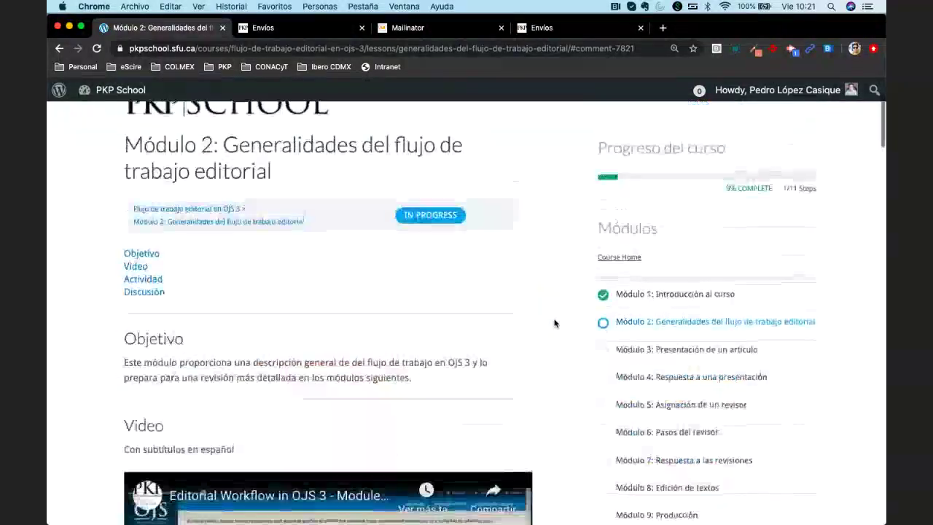
scroll(554, 323, "down", 4)
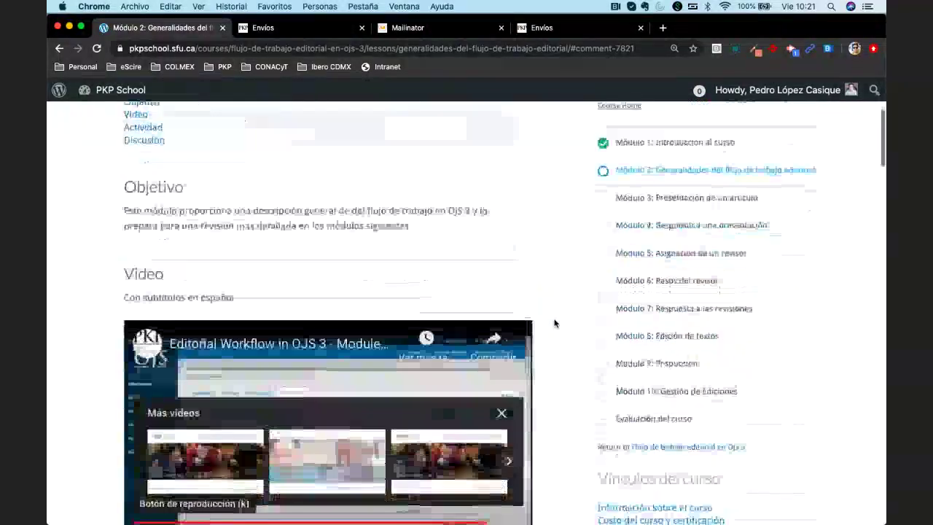
scroll(555, 323, "down", 1)
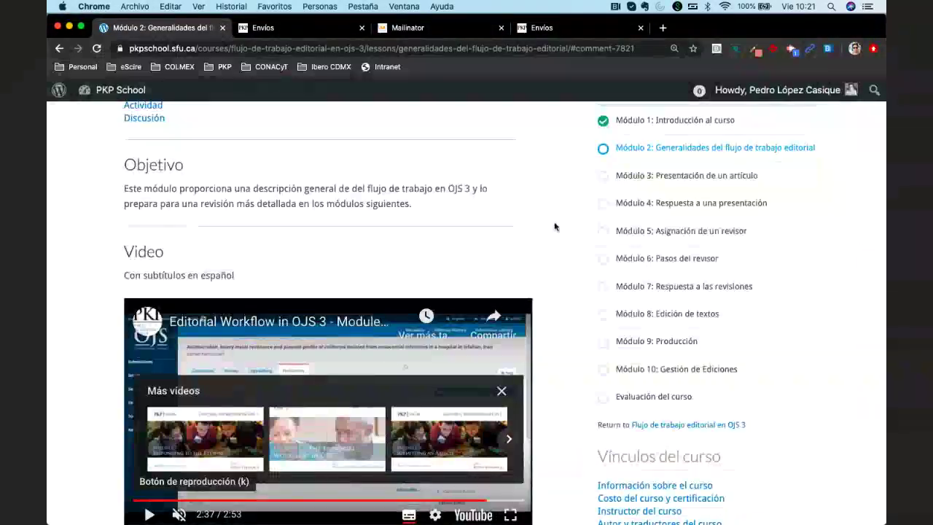
scroll(554, 227, "down", 2)
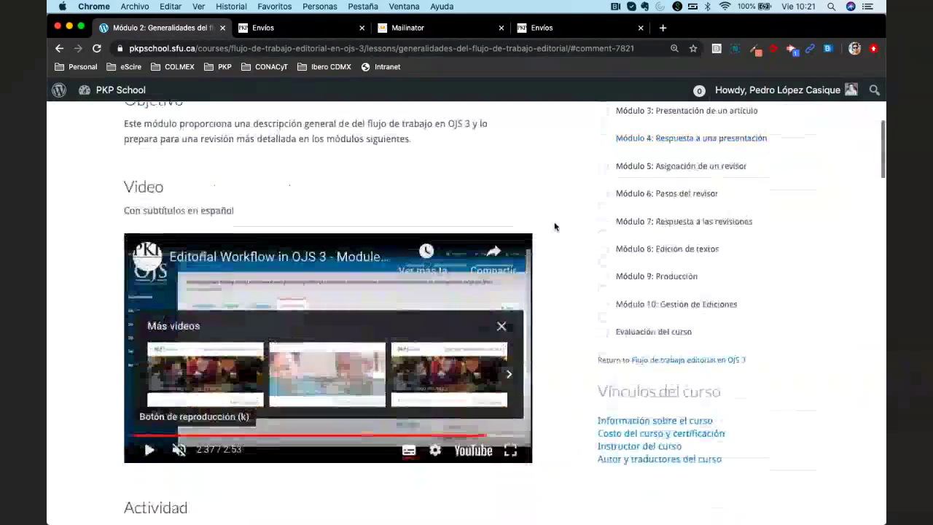
scroll(554, 227, "down", 2)
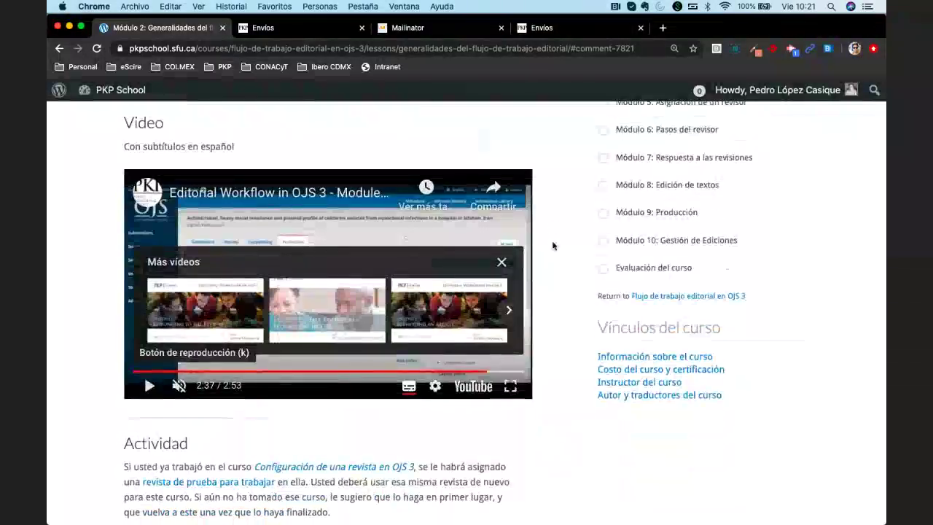
scroll(553, 245, "down", 7)
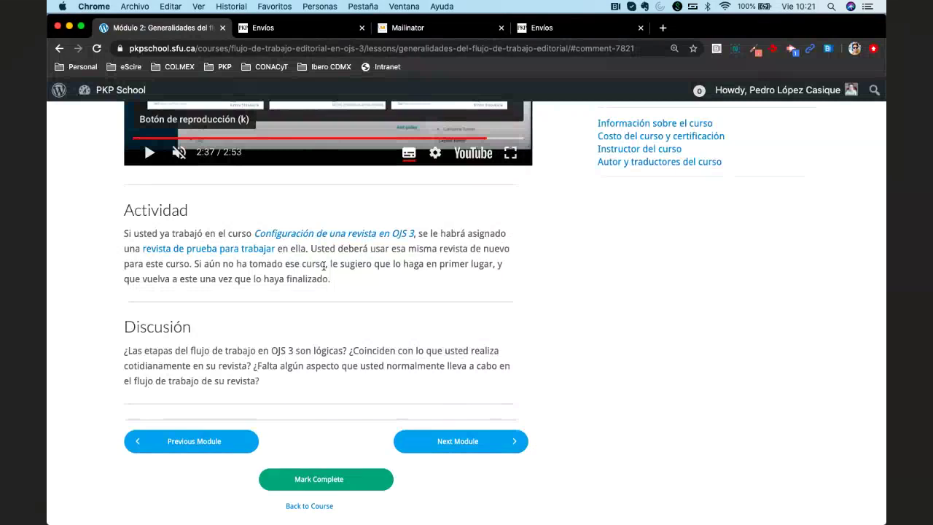
scroll(324, 265, "down", 5)
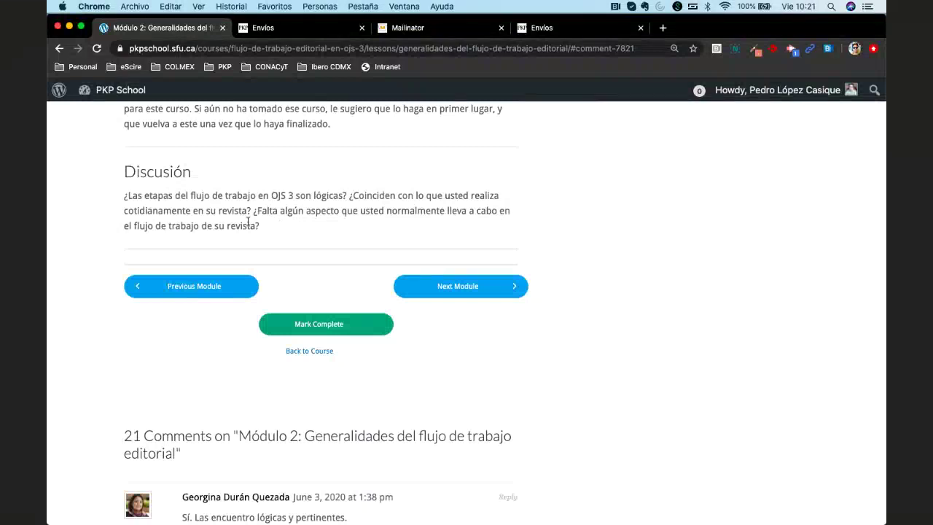
scroll(247, 222, "up", 4)
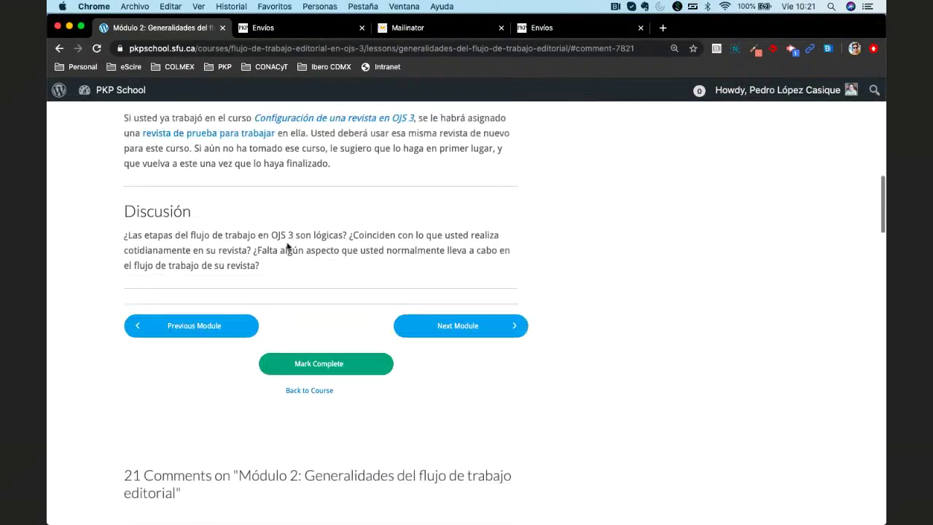
scroll(288, 248, "up", 2)
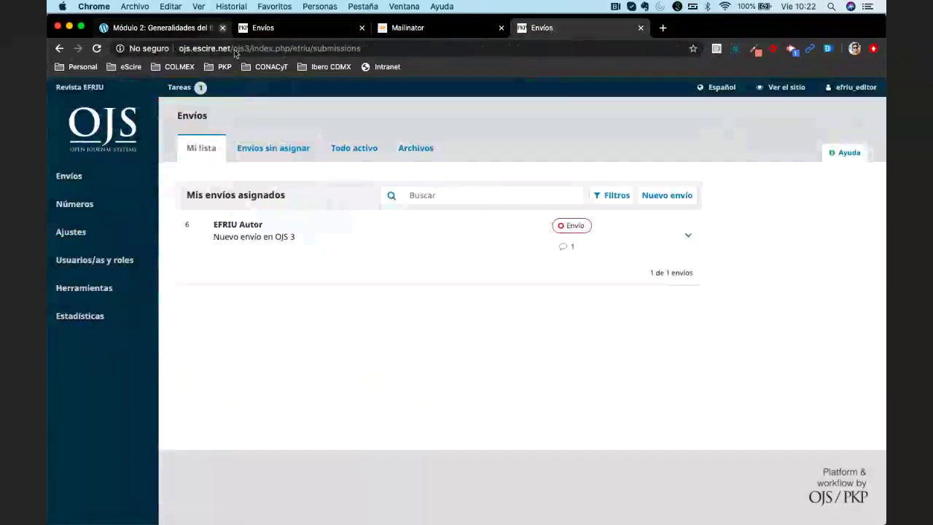
Open the archived 'Cuentas de usuario' submission from Archivos and view its Envío stage files
left_click(357, 145)
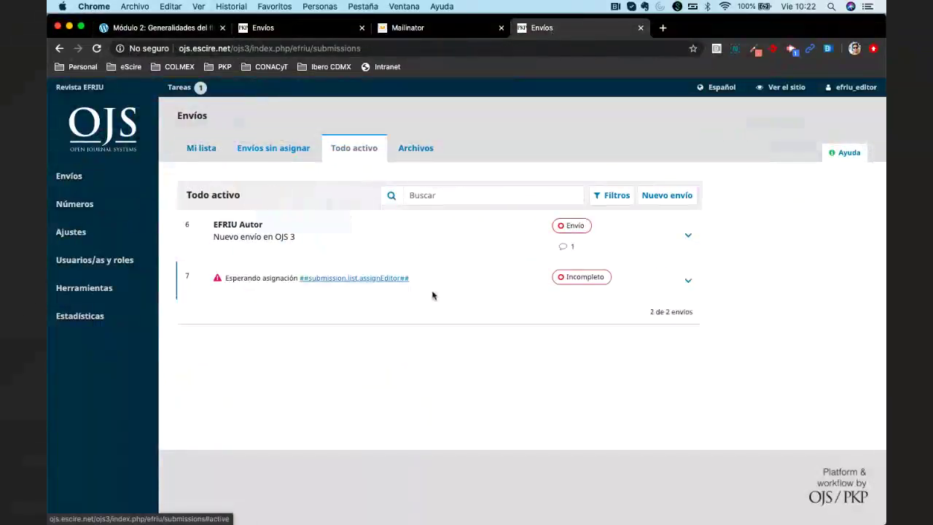
left_click(420, 147)
left_click(270, 231)
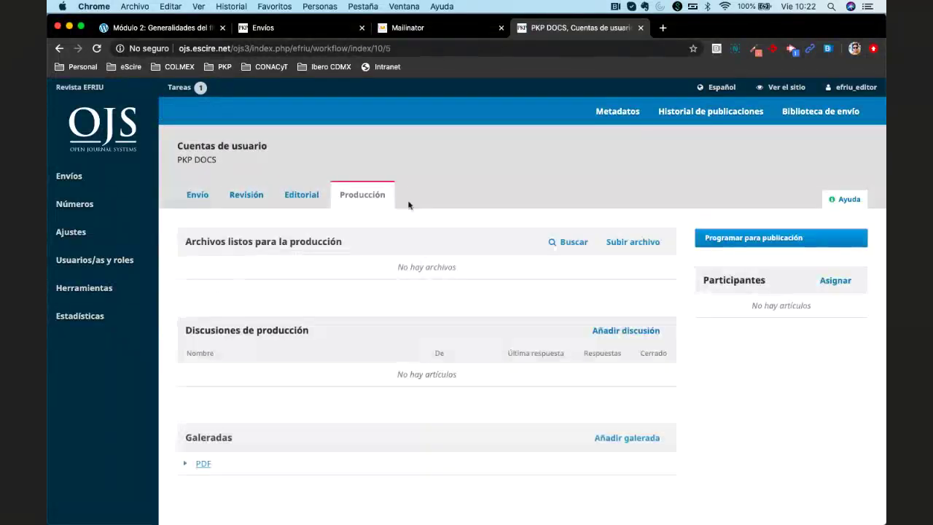
left_click(210, 192)
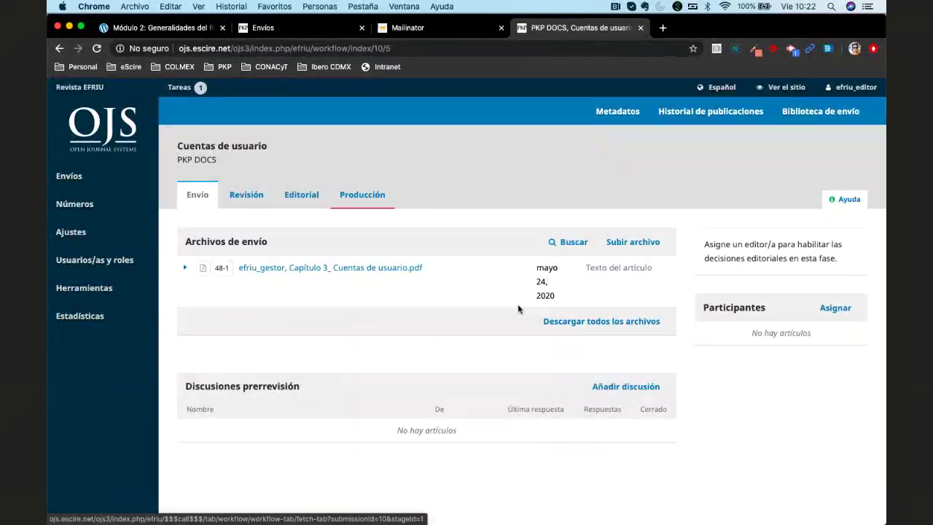
scroll(491, 305, "down", 1)
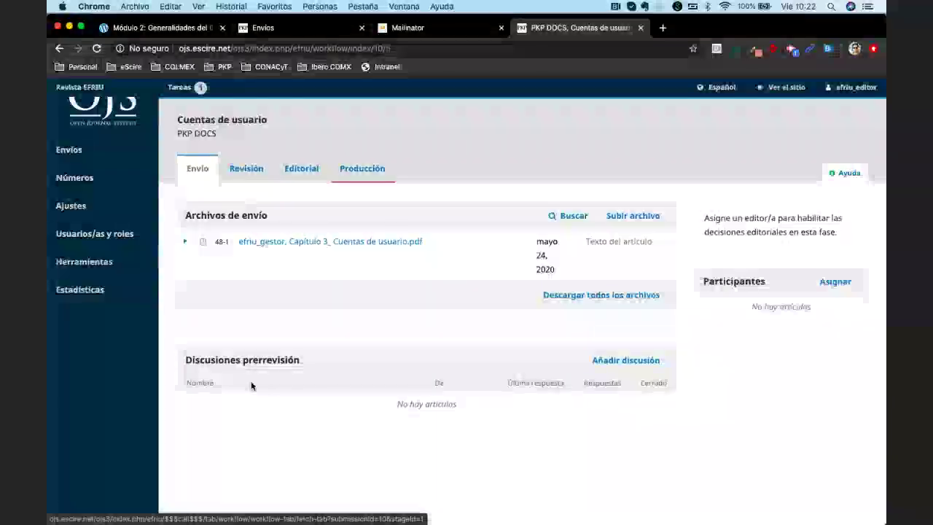
Look through the submission's Revisión, Editorial and Producción stages in turn
left_click(231, 168)
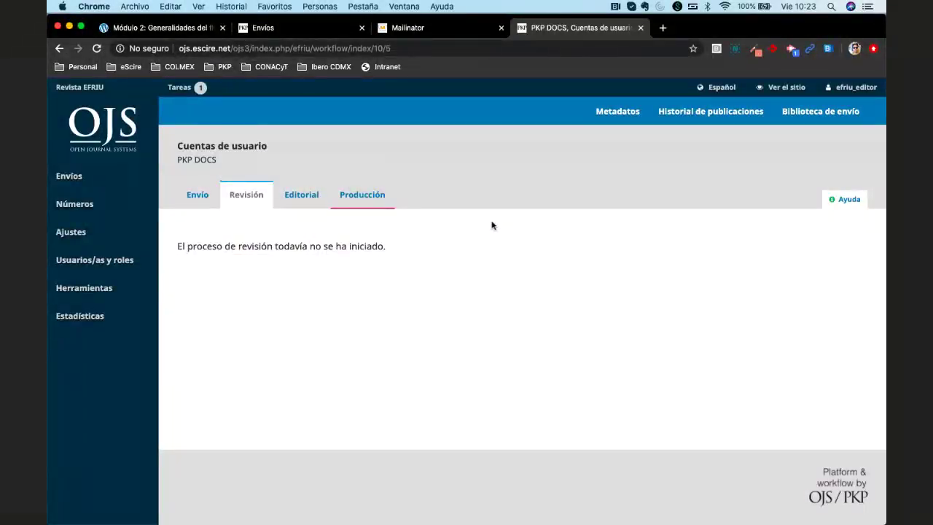
left_click(290, 193)
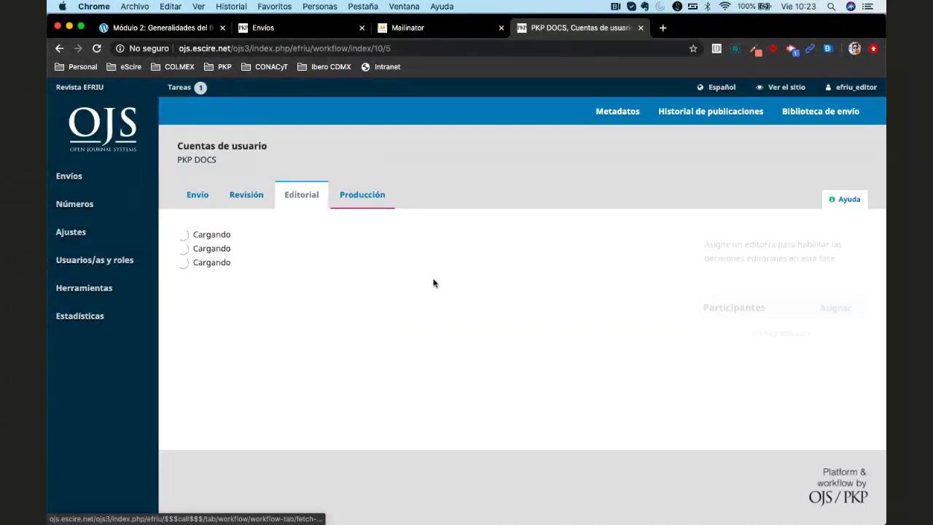
scroll(423, 317, "down", 1)
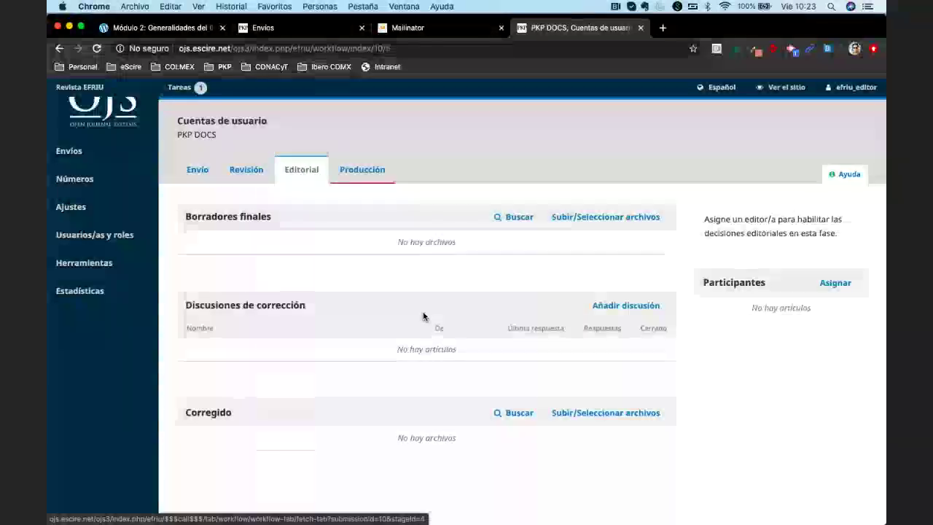
scroll(423, 316, "down", 1)
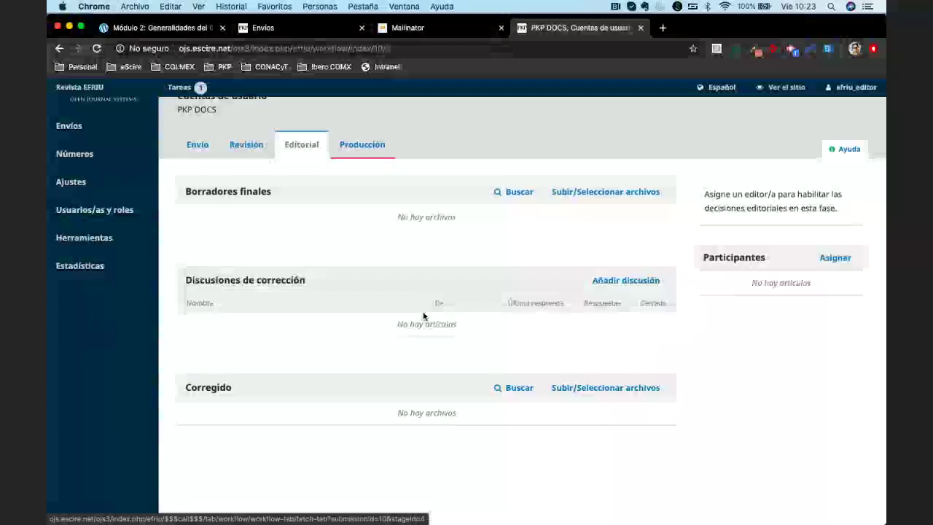
left_click(361, 146)
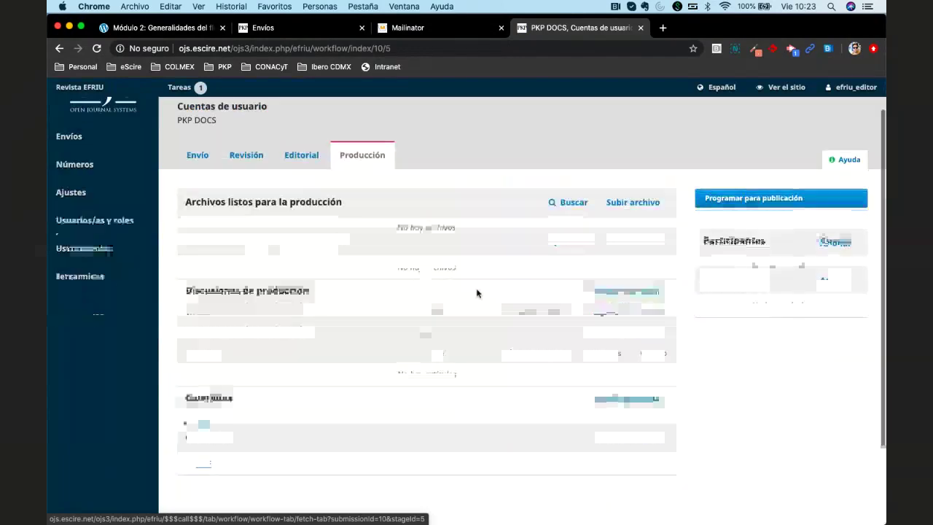
scroll(478, 294, "down", 3)
scroll(478, 294, "up", 3)
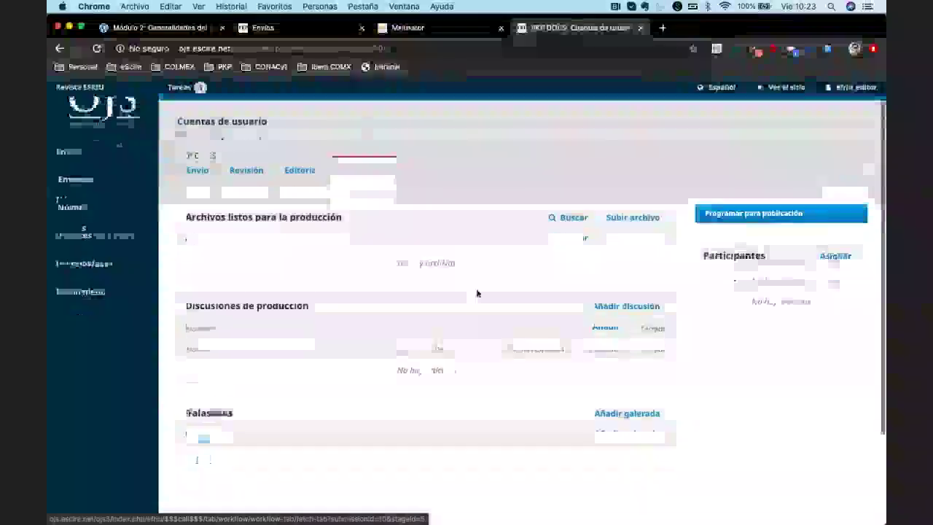
Return to the Envío stage, showing one submission file and no pre-review discussions
left_click(197, 165)
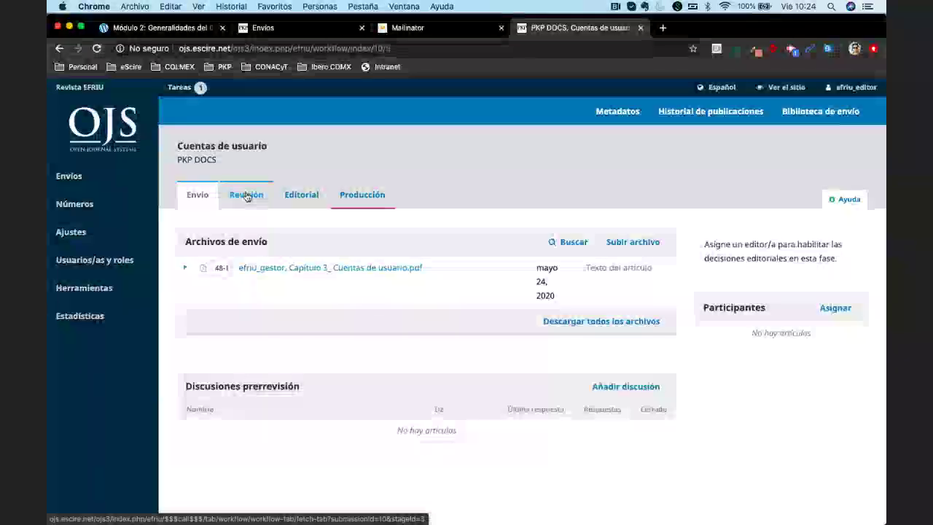
Bring back the 'Módulo 2: Generalidades del flujo de trabajo editorial' lesson, down to its Discusión section
left_click(151, 30)
scroll(428, 334, "down", 2)
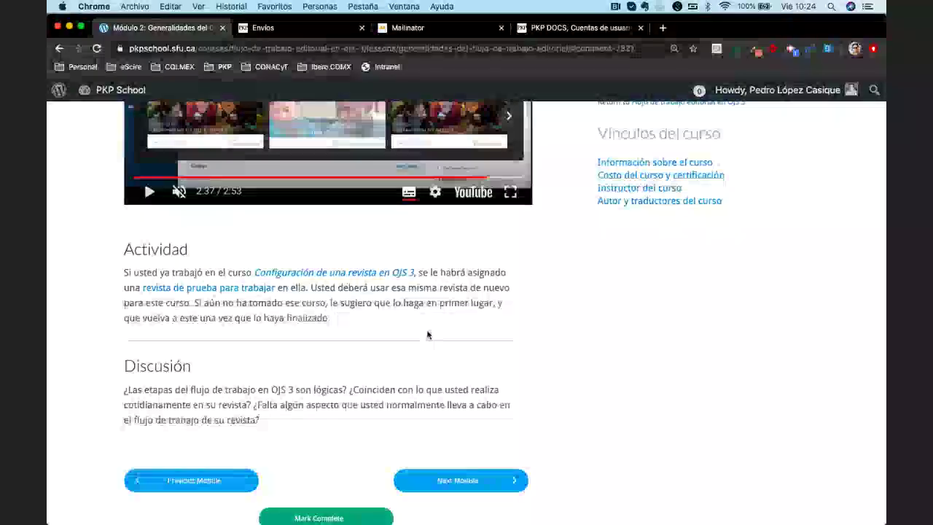
scroll(427, 335, "down", 1)
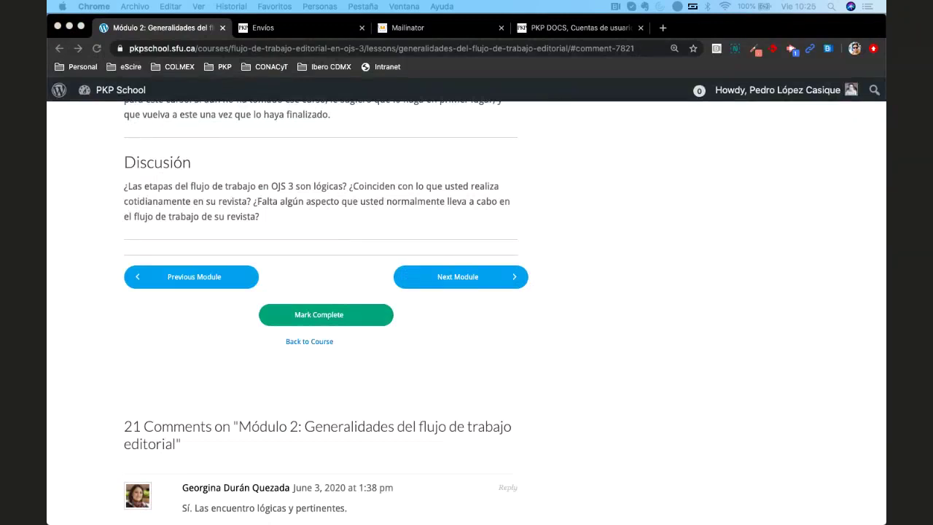
left_click(606, 277)
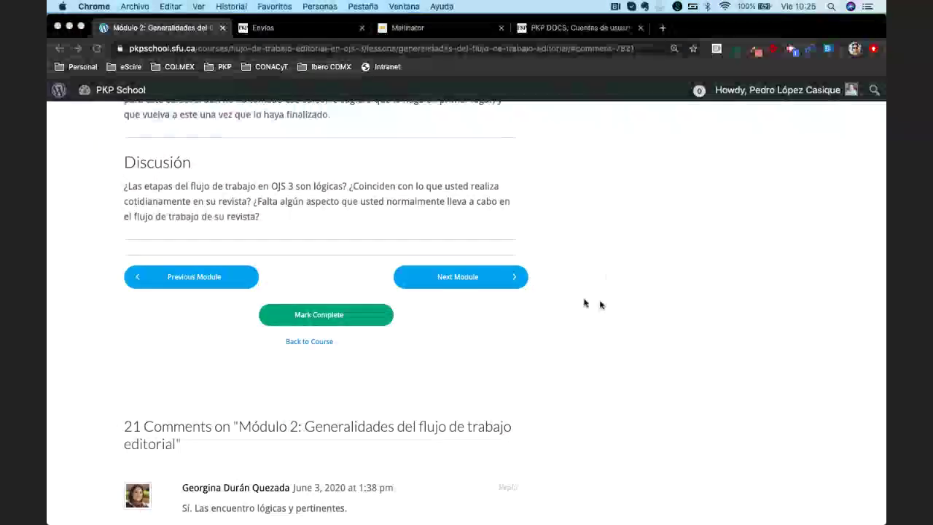
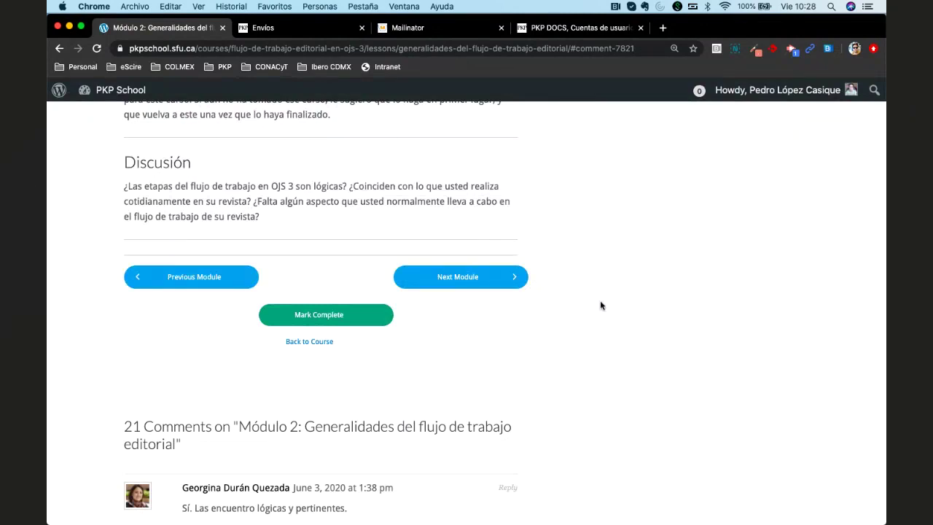
Search 'ojs pkp' in a new tab and reach the OJS Usage page on pkp.sfu.ca
left_click(663, 27)
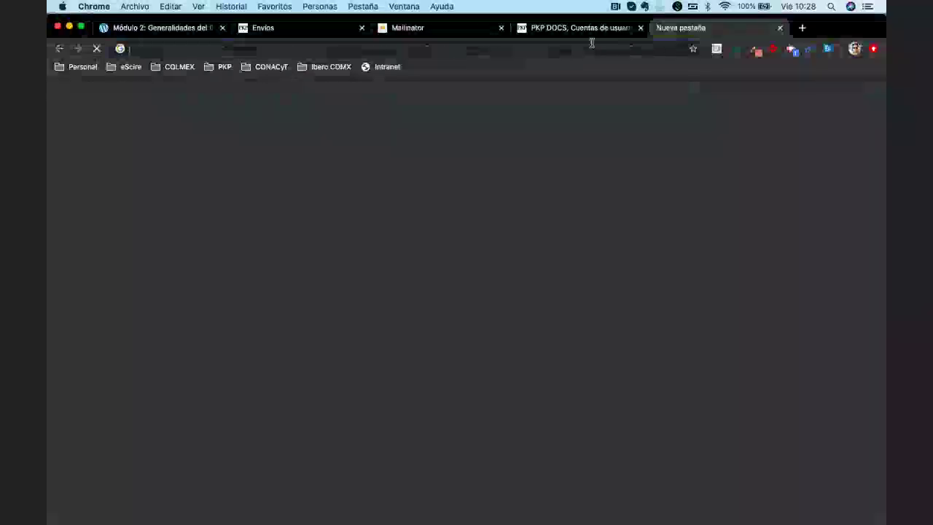
type("o")
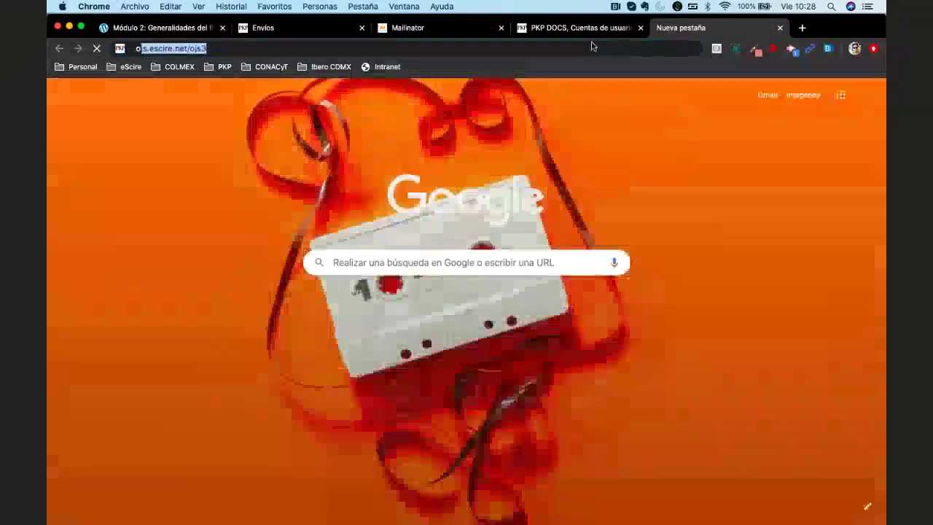
type("js pkp")
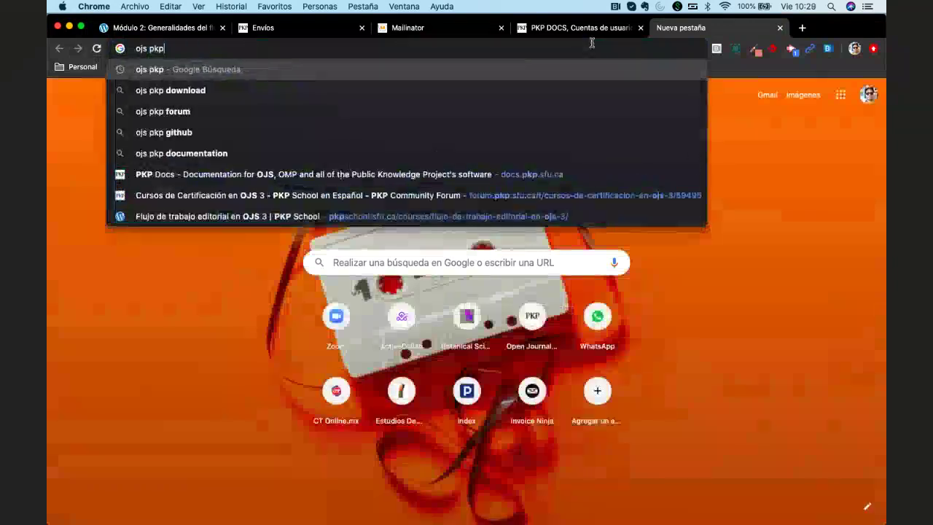
key("Return")
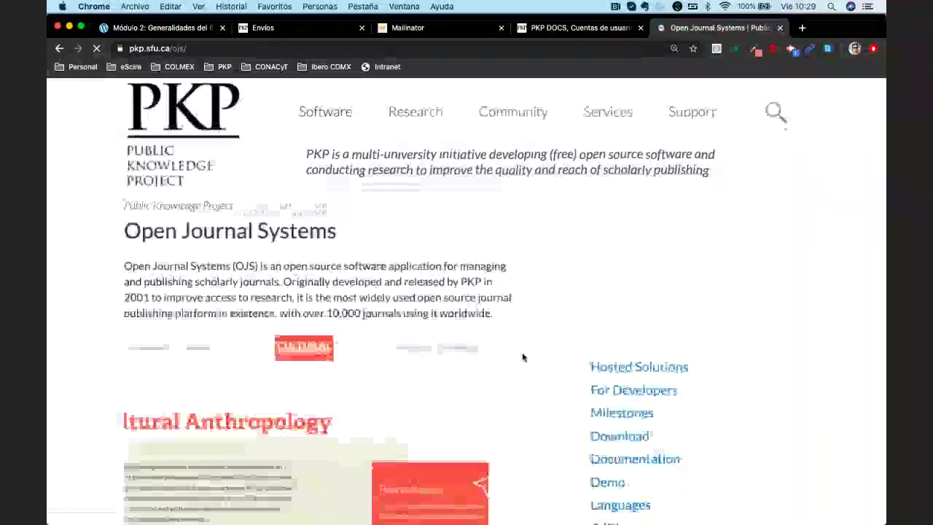
scroll(527, 356, "down", 3)
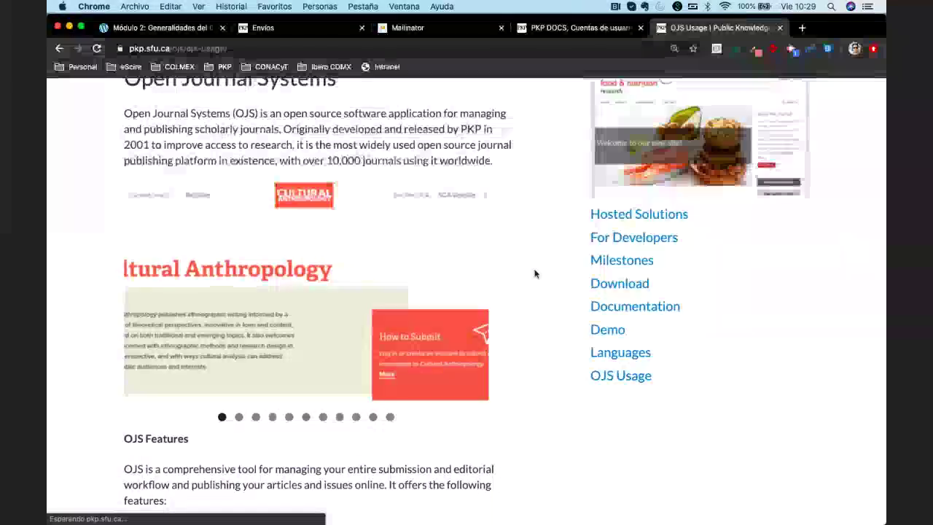
scroll(535, 274, "down", 2)
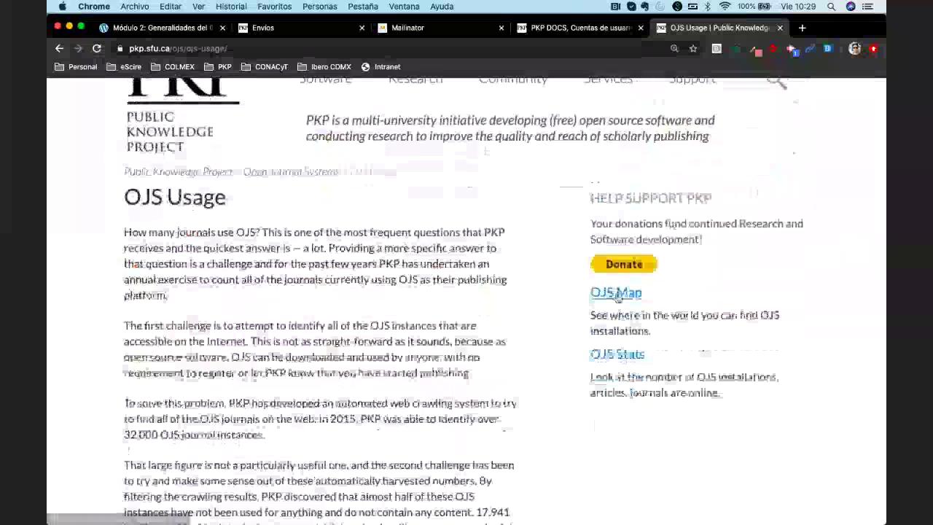
Open the OJS Map and slide the year to 2019, totalling 4,214 journals
left_click(599, 292)
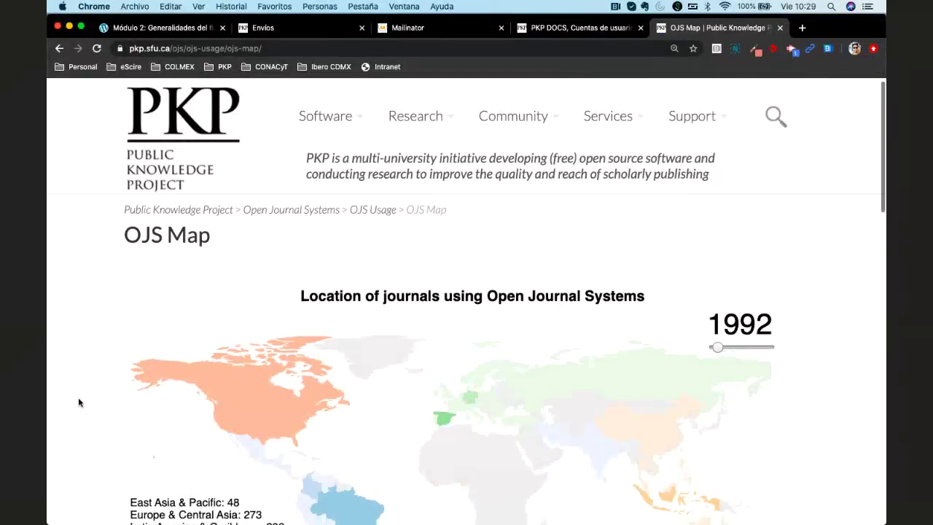
scroll(79, 400, "down", 3)
scroll(79, 403, "down", 1)
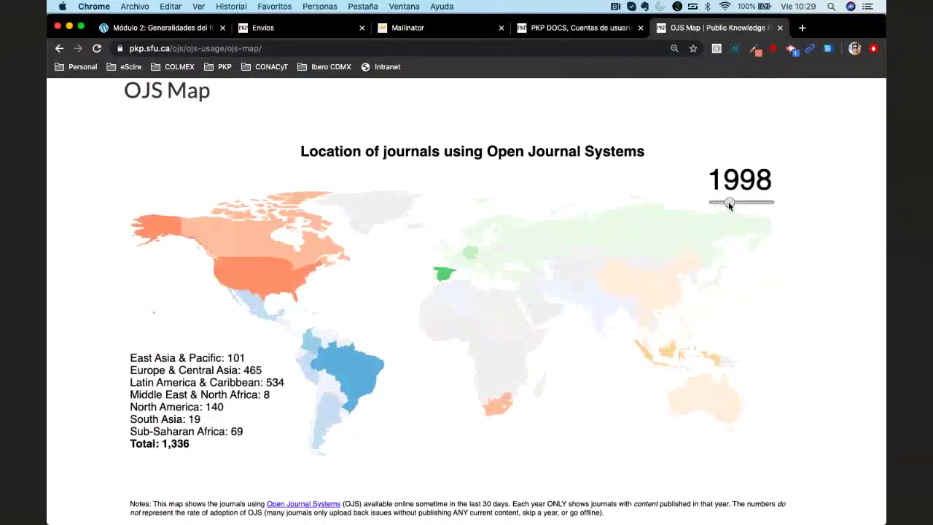
left_click_drag(729, 205, 805, 240)
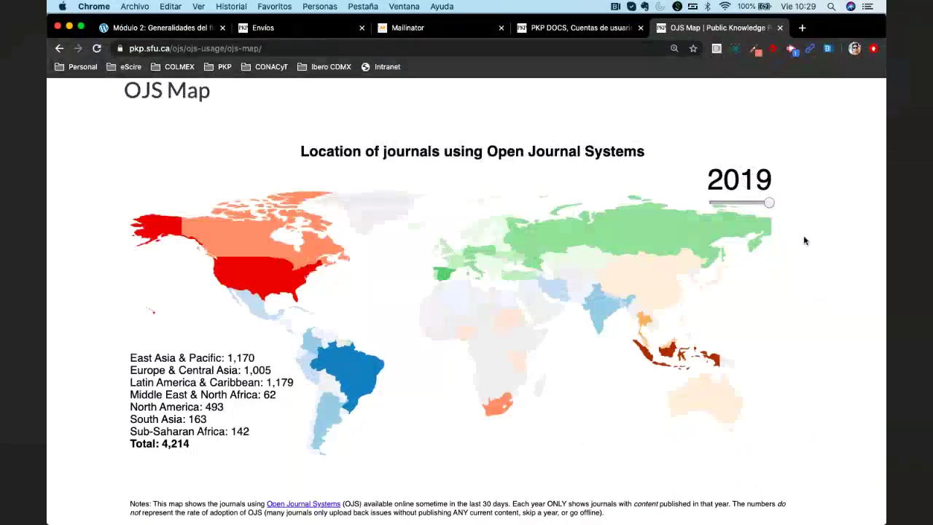
scroll(804, 240, "down", 1)
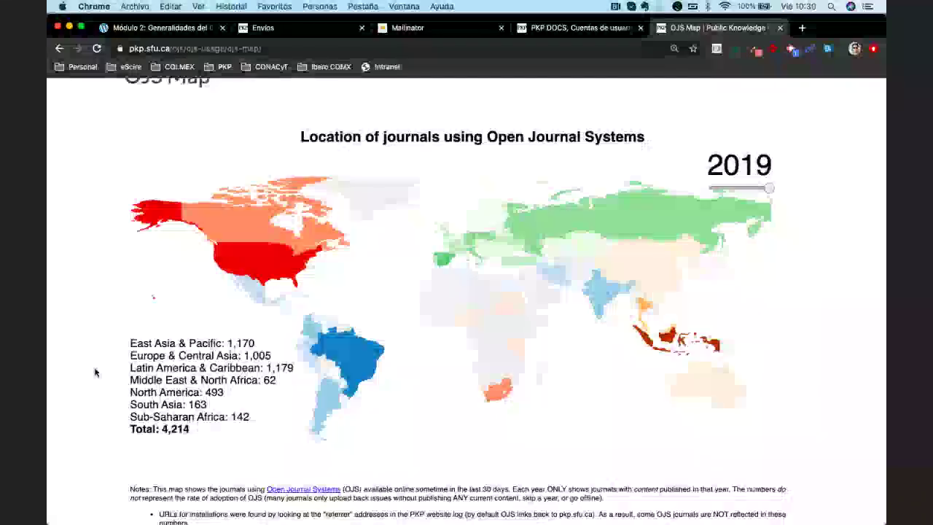
Scroll the 2019 OJS Map's regional counts (East Asia & Pacific 1,170, Europe & Central Asia 1,005)
scroll(95, 373, "up", 2)
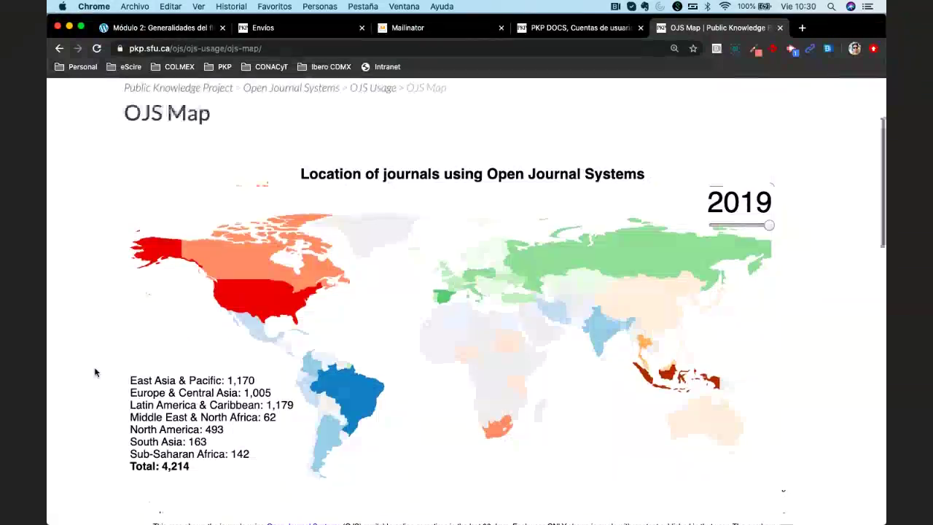
scroll(95, 372, "down", 1)
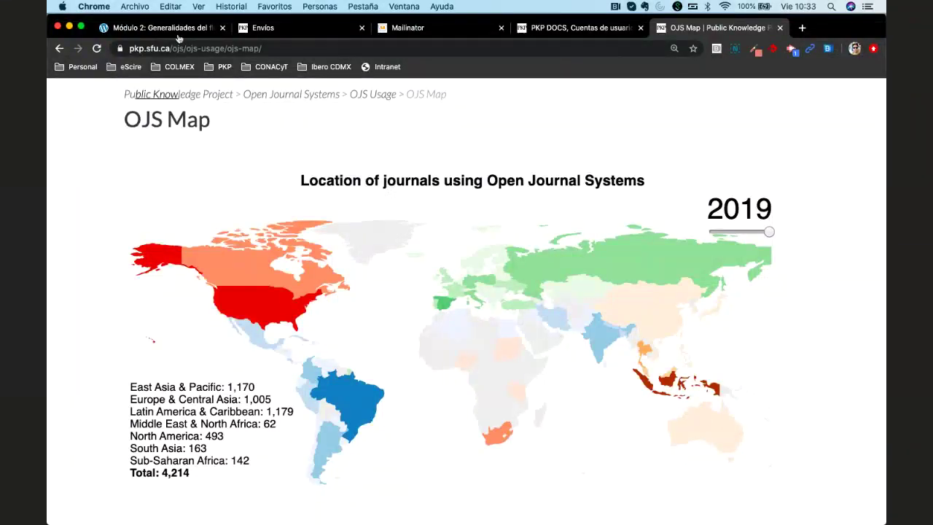
left_click(148, 28)
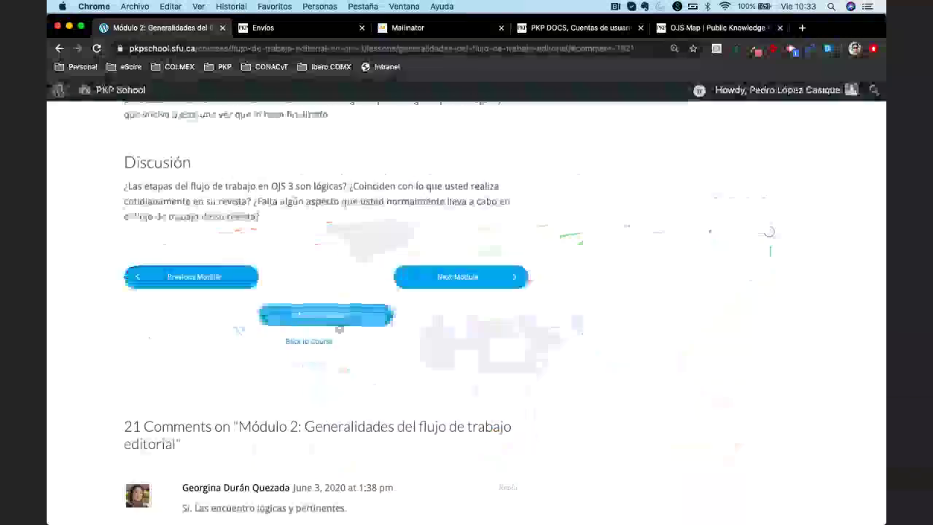
scroll(338, 328, "down", 3)
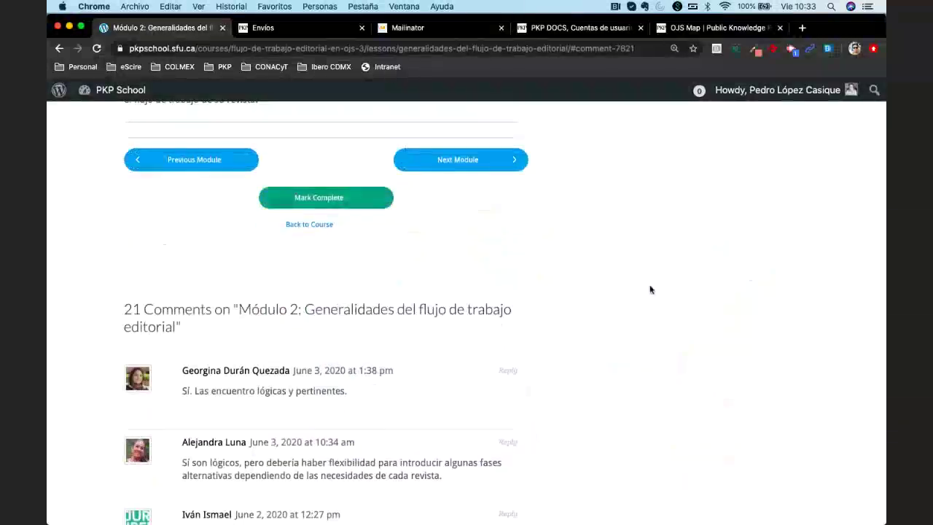
scroll(613, 345, "down", 3)
scroll(612, 346, "down", 5)
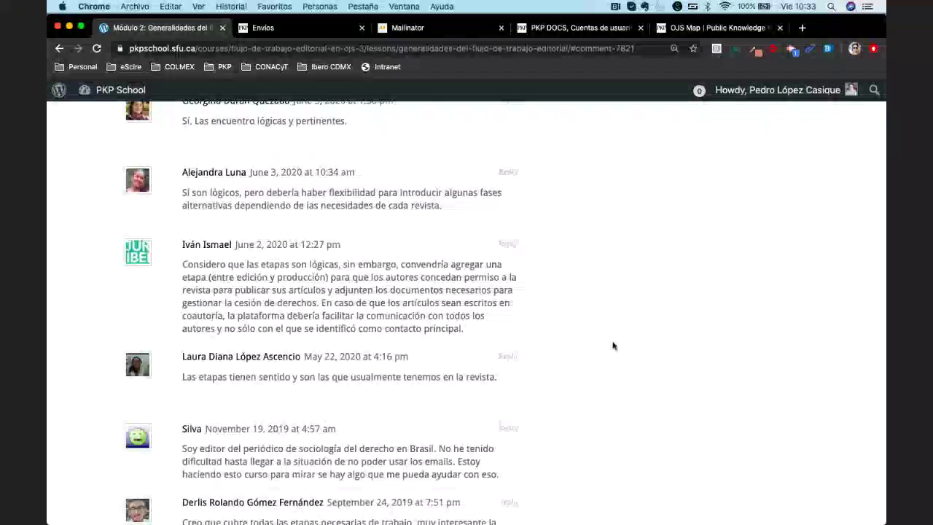
scroll(613, 346, "up", 5)
scroll(614, 345, "up", 8)
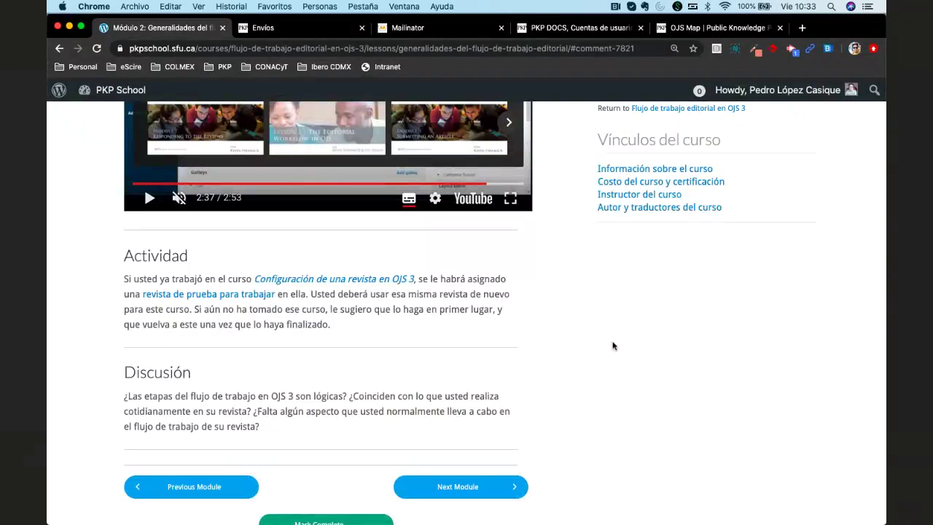
scroll(613, 346, "down", 5)
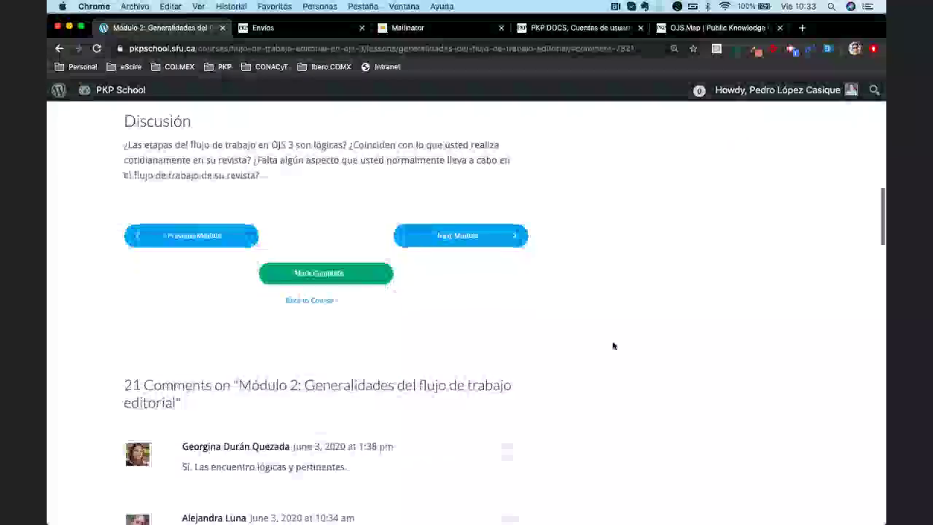
scroll(613, 345, "down", 5)
scroll(613, 345, "up", 1)
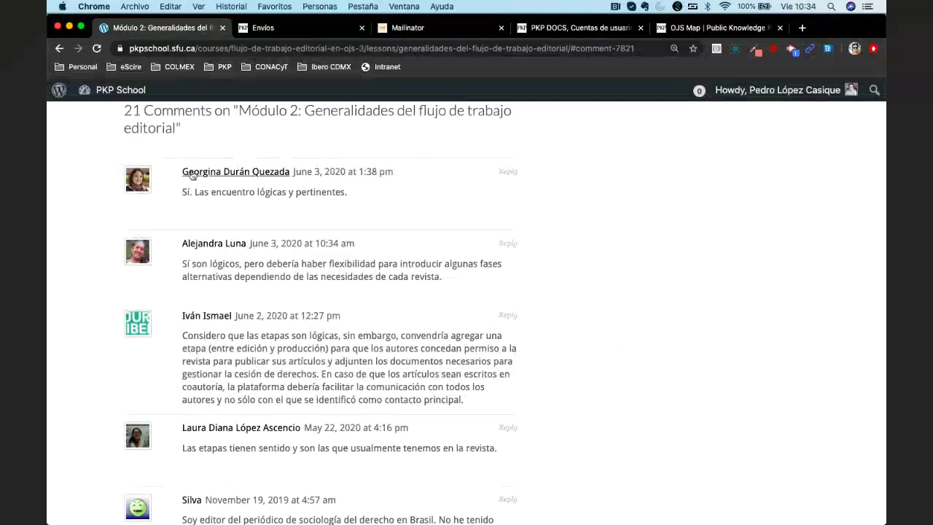
scroll(374, 282, "up", 1)
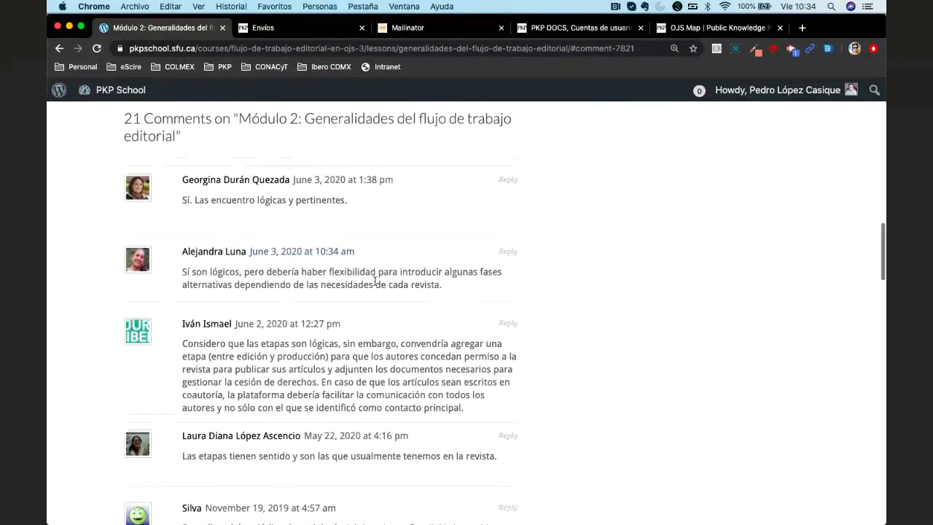
scroll(375, 281, "up", 2)
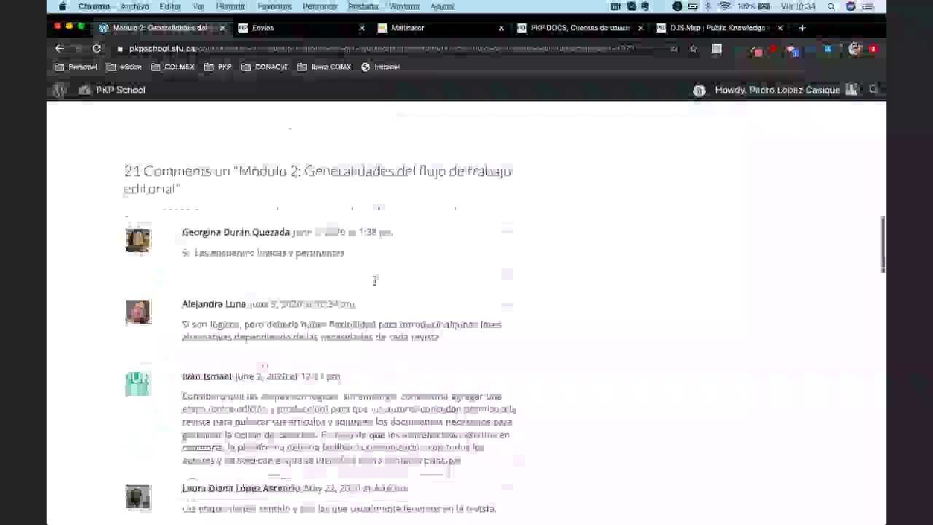
scroll(374, 281, "down", 15)
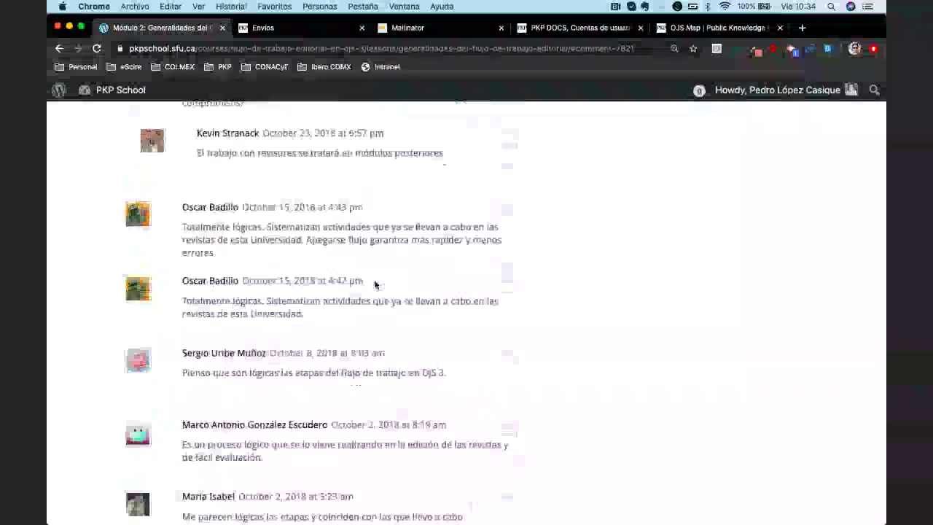
scroll(375, 285, "down", 10)
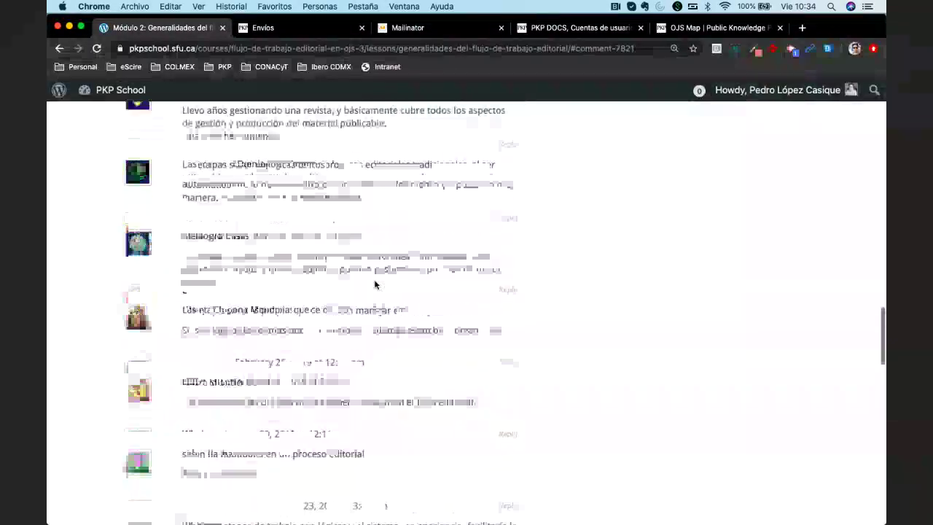
scroll(375, 284, "down", 10)
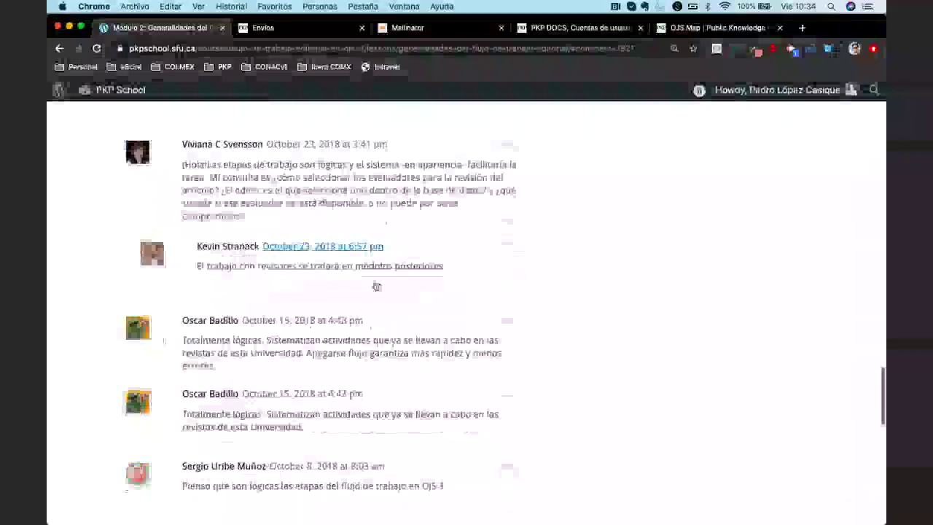
scroll(376, 286, "down", 3)
scroll(321, 262, "down", 3)
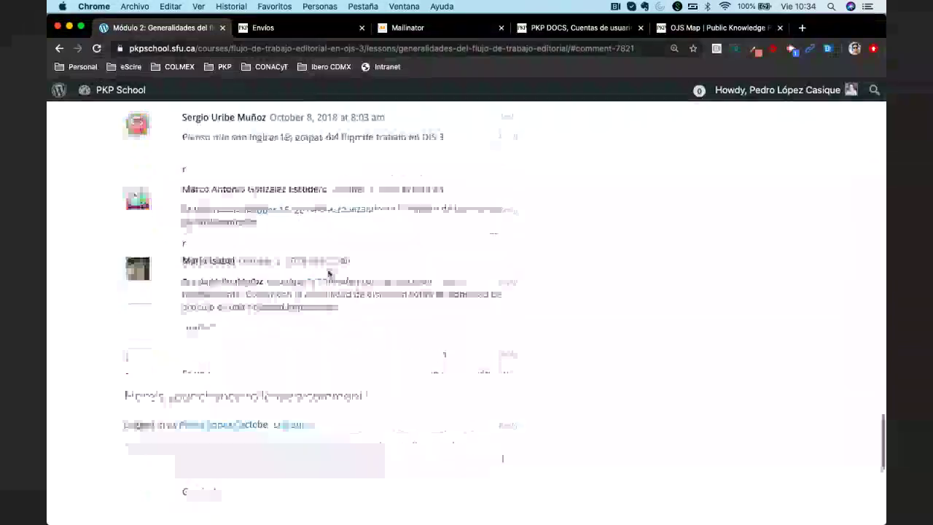
scroll(328, 273, "down", 5)
Write the first paragraph: OJS 3's design is cleaner, though unused buttons still appear
left_click(277, 264)
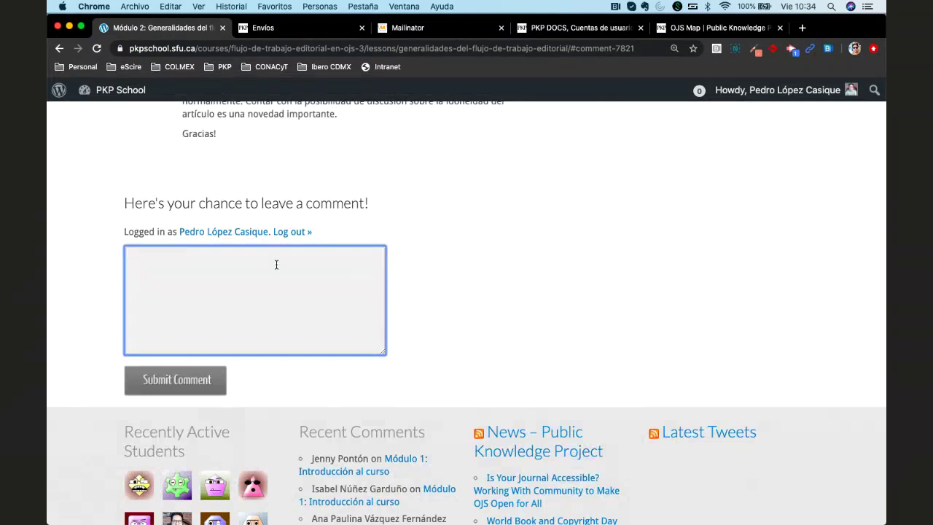
type("EL d")
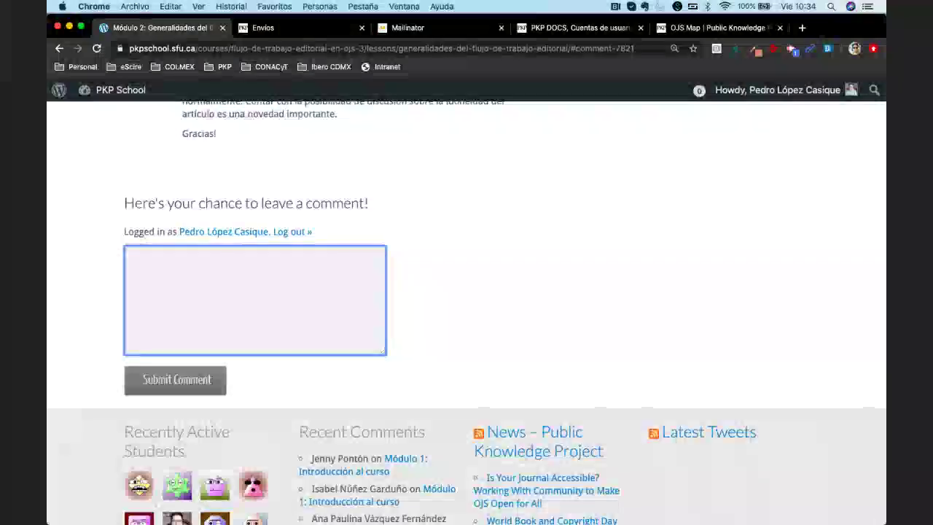
key("BackSpace")
key("BackSpace")
key("BackSpace")
type("l")
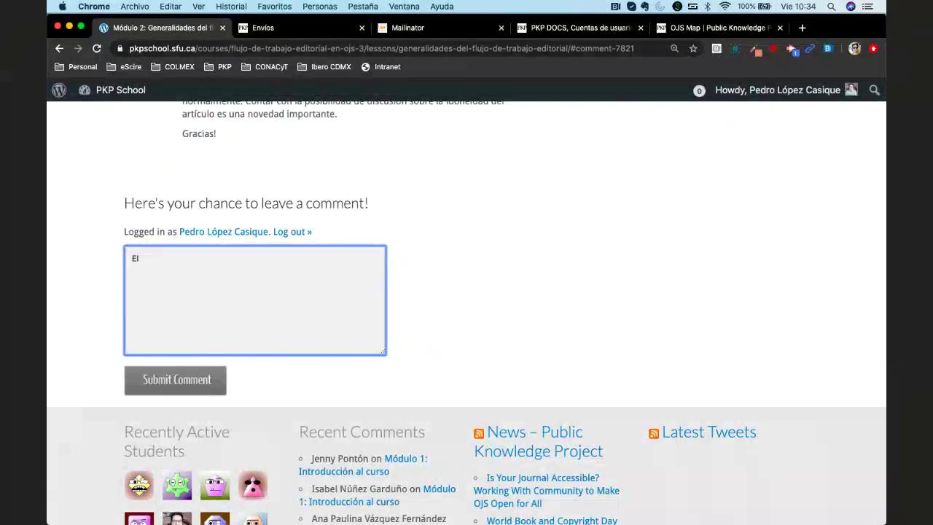
type(" diseo")
key("BackSpace")
type("ño de")
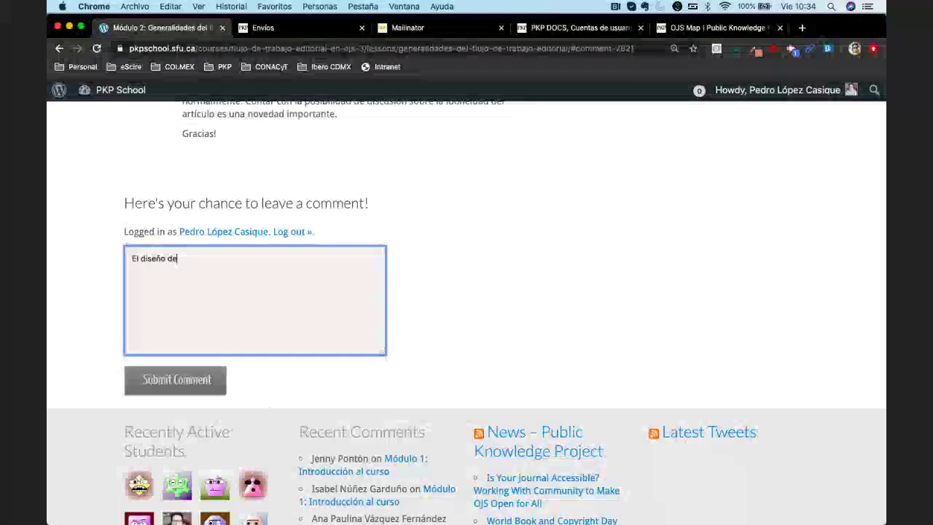
type(" OJS 3")
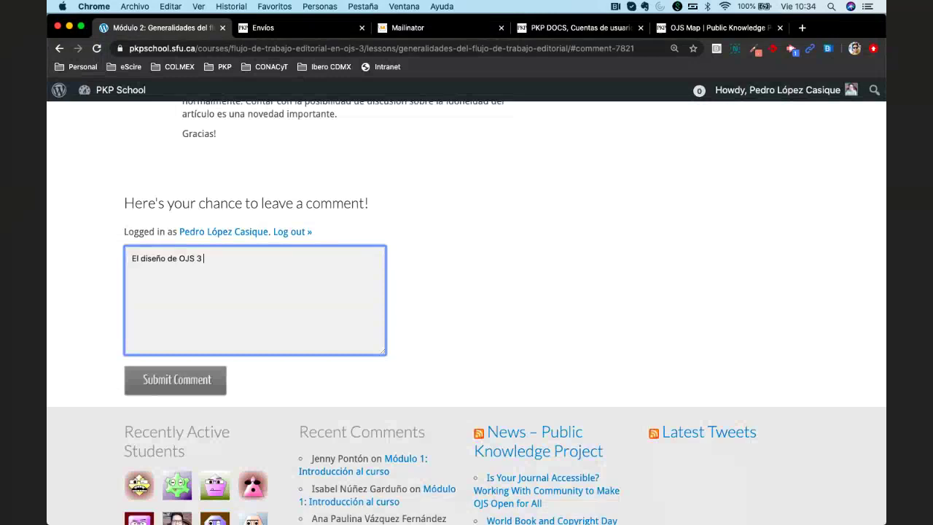
type(" , a m")
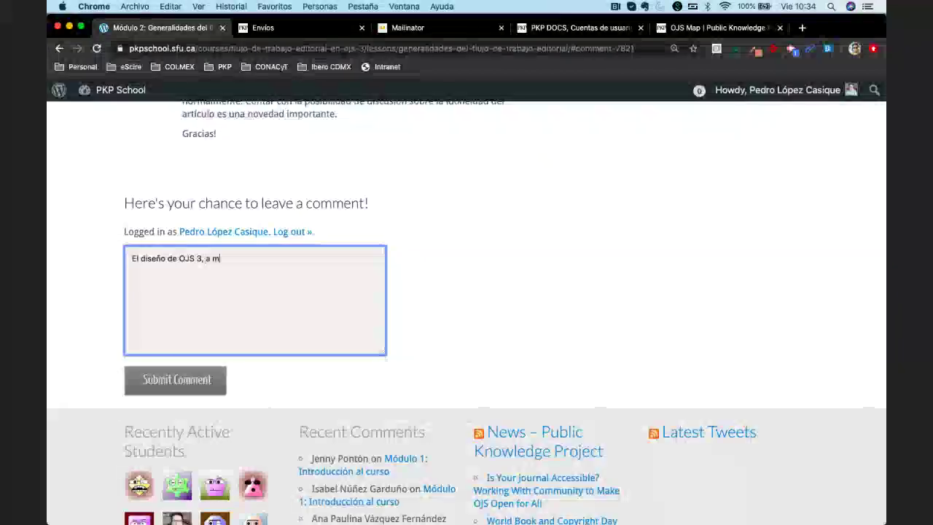
type("i parecer, es")
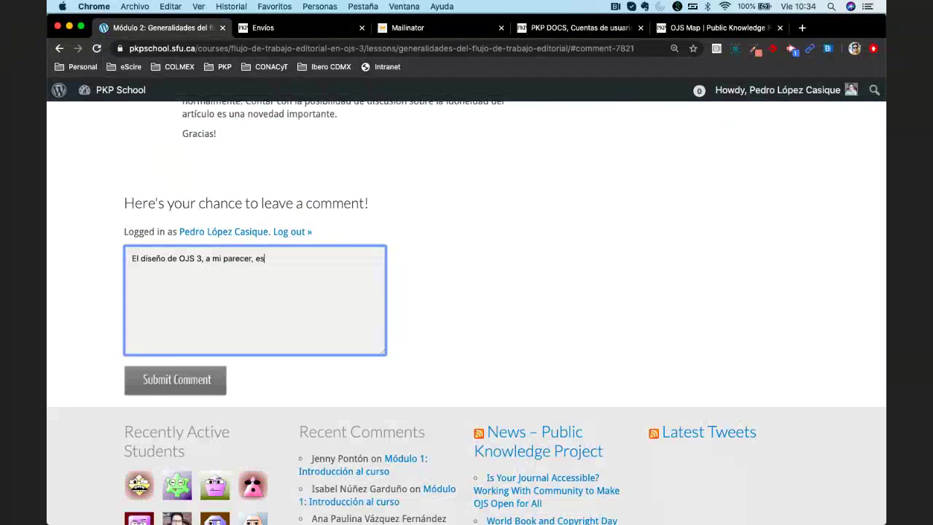
type(" más limpio,")
key("BackSpace")
key("BackSpace")
type("o aunque")
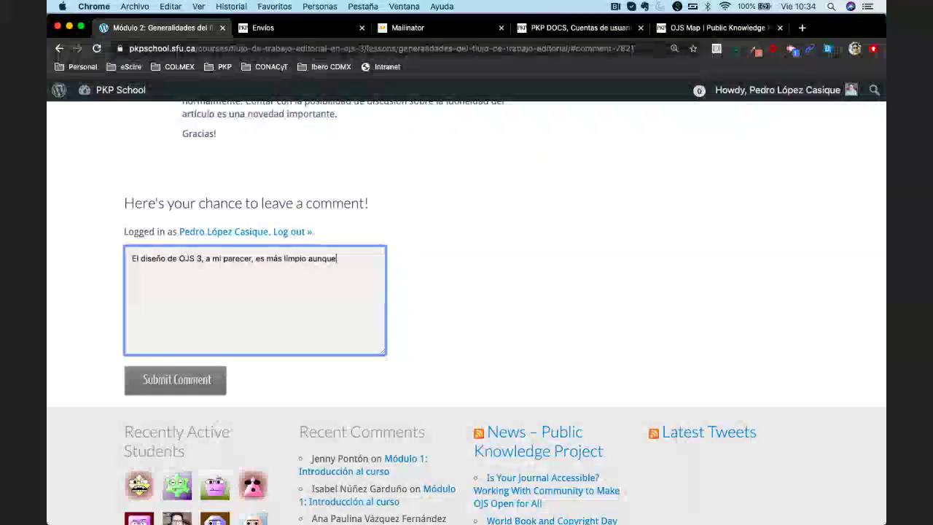
type(" sig")
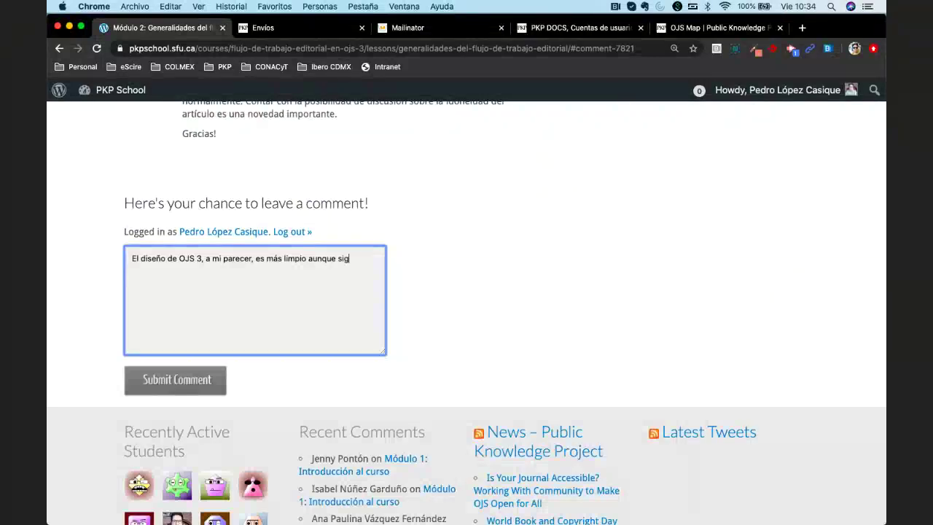
key("BackSpace")
key("BackSpace")
type("egim")
key("BackSpace")
key("BackSpace")
type("ui")
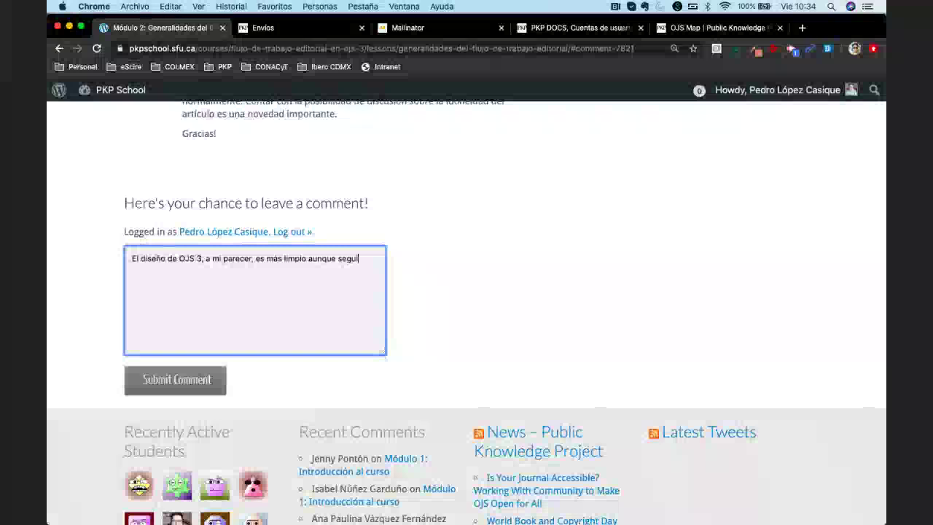
type("mos viendo")
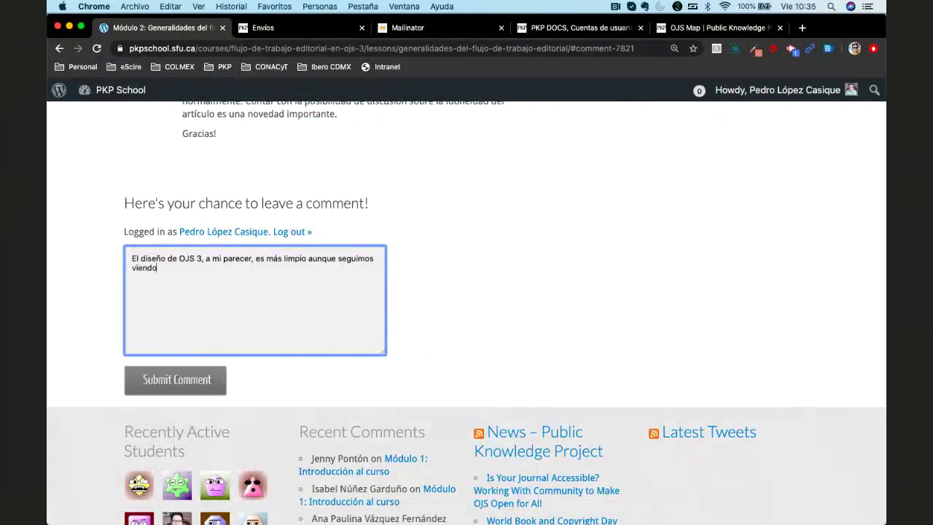
type(" bo")
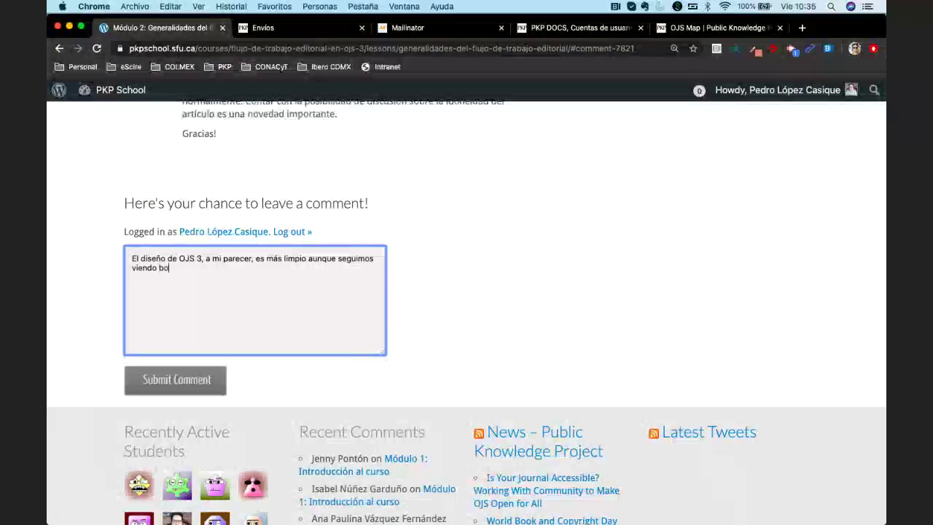
type("tones o funciones")
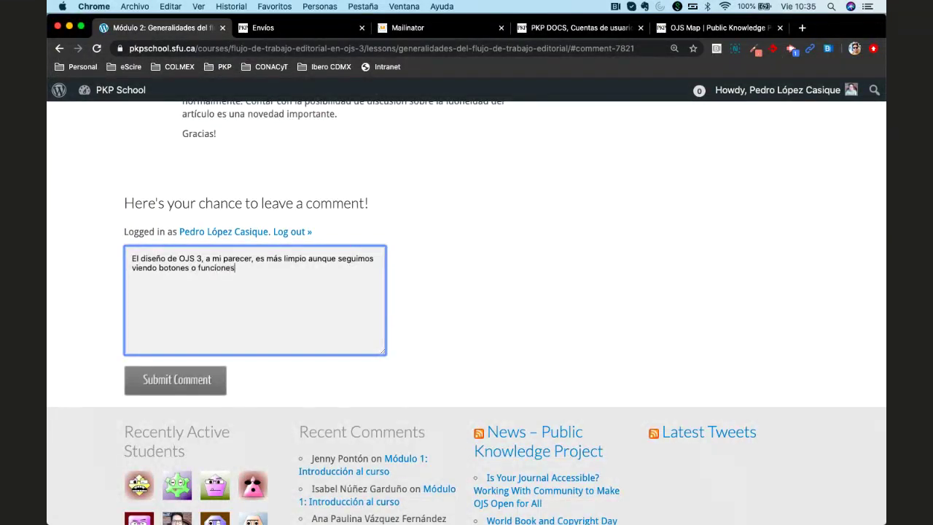
type(" que no")
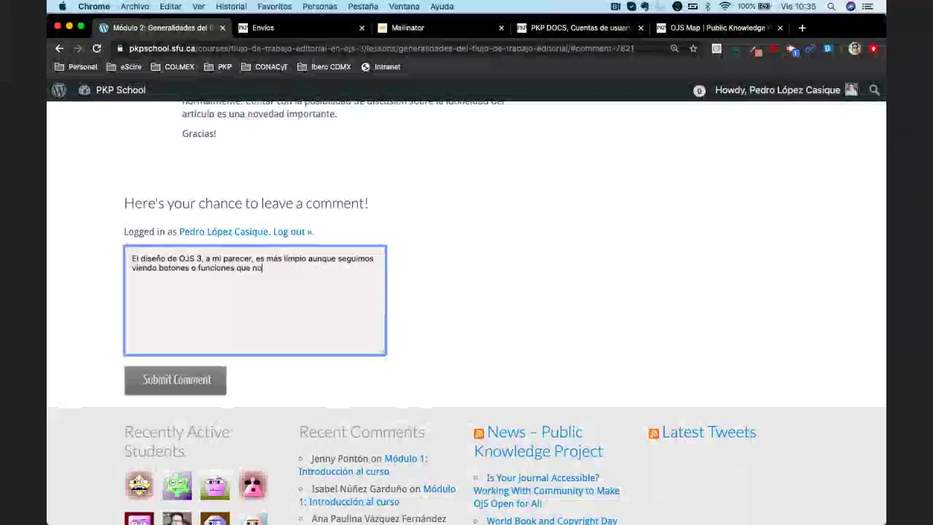
type(" serán utiliz")
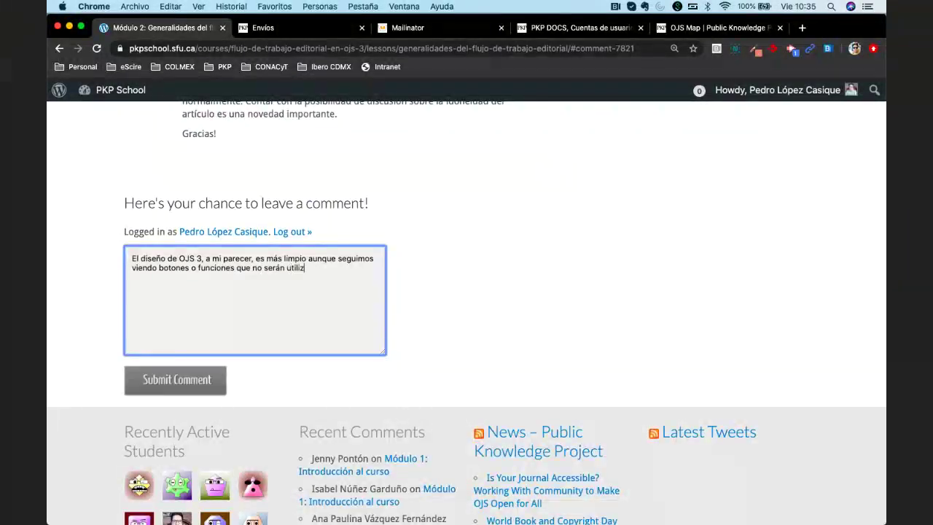
type("ados en cierto momento del p")
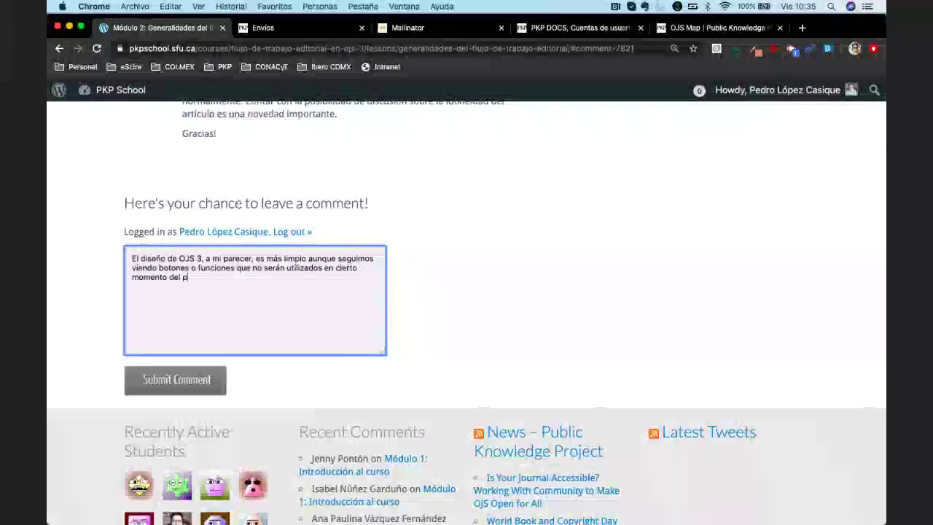
type("roceso")
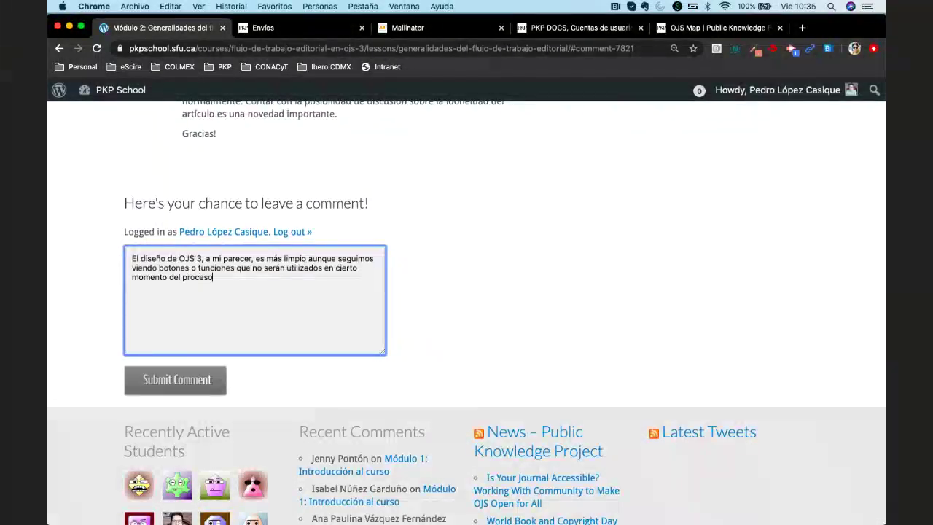
type(" y p")
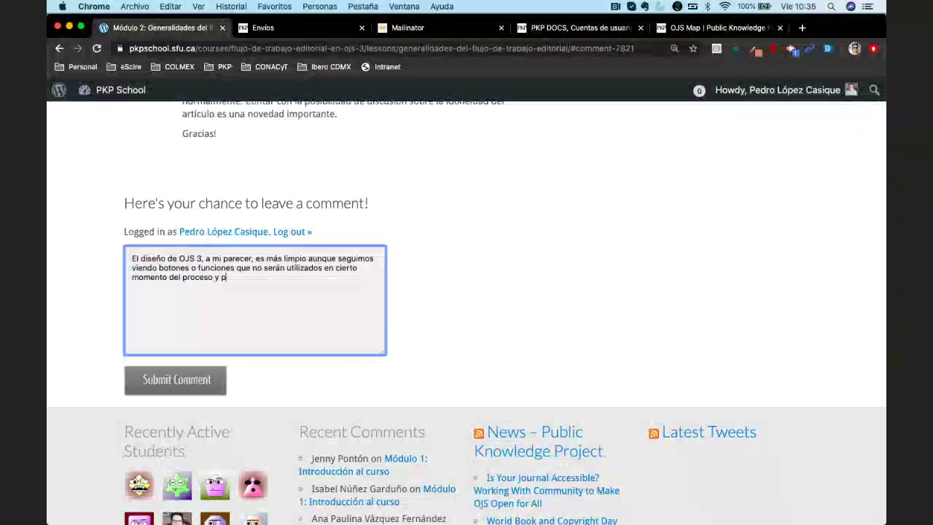
type("uede causar confusión")
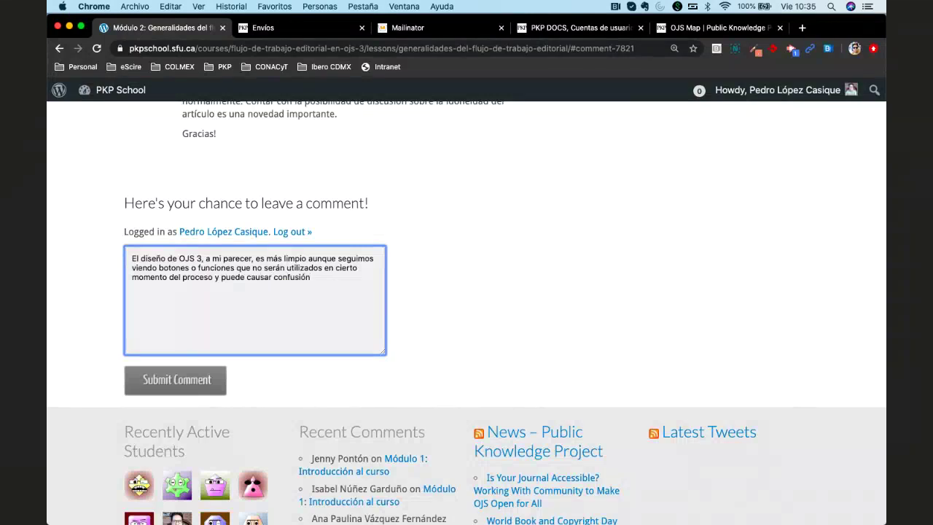
type(" para algun")
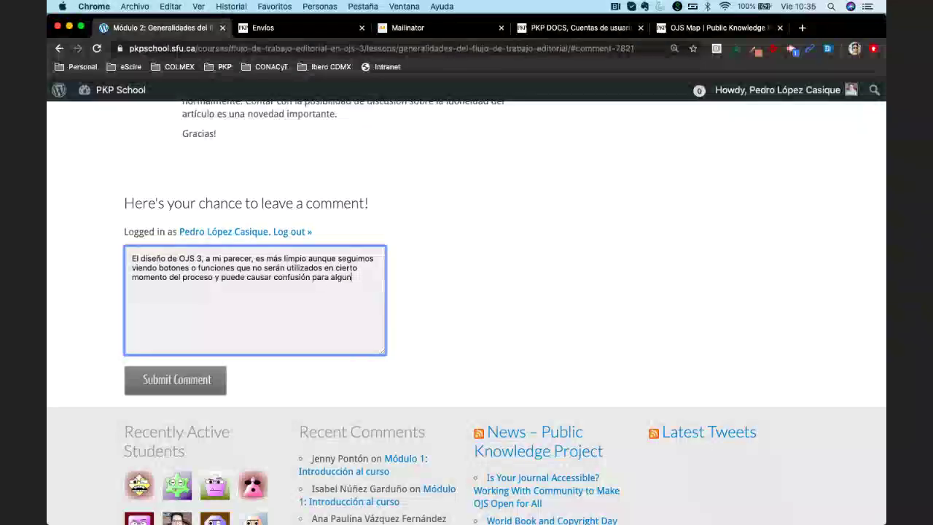
type("os Editores ")
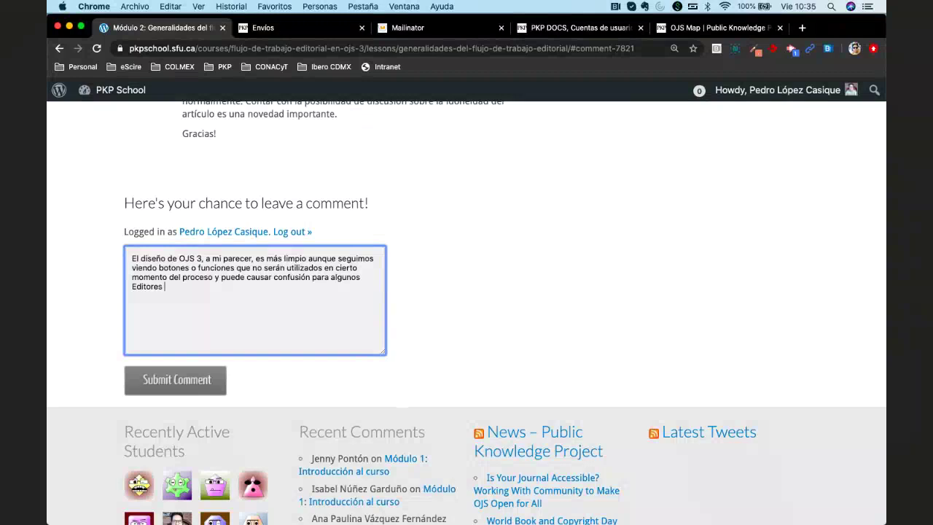
type("o Gestores de revias")
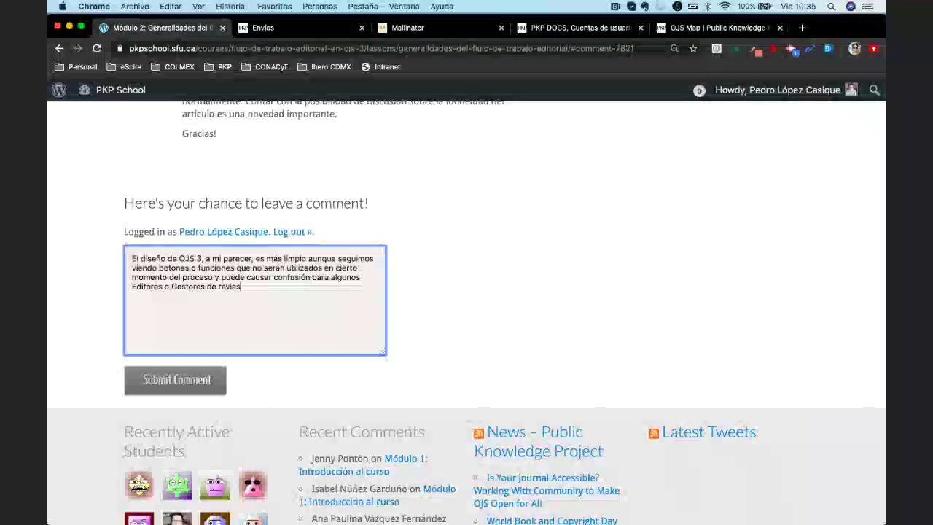
key("BackSpace")
key("BackSpace")
type("sta.")
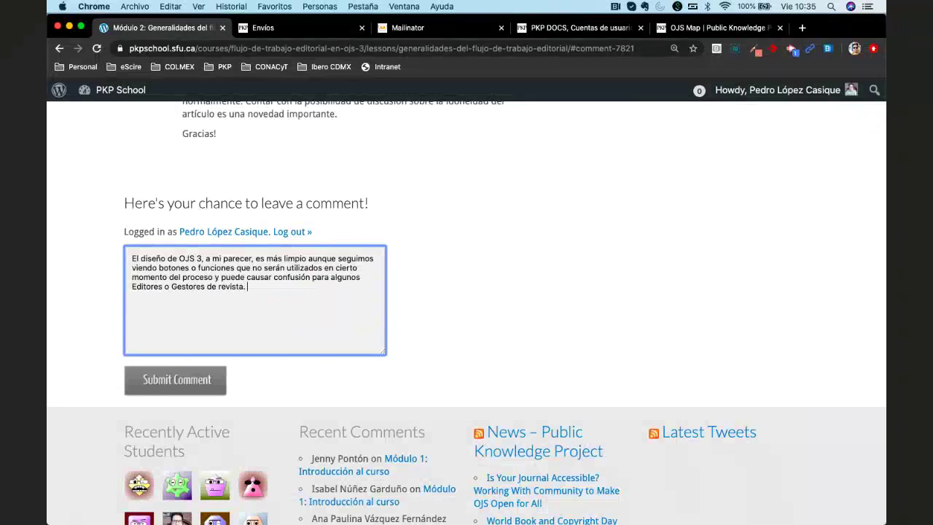
Add a second paragraph saying OJS 3's editorial process looks logical for most journals
key("Return")
type("El procese")
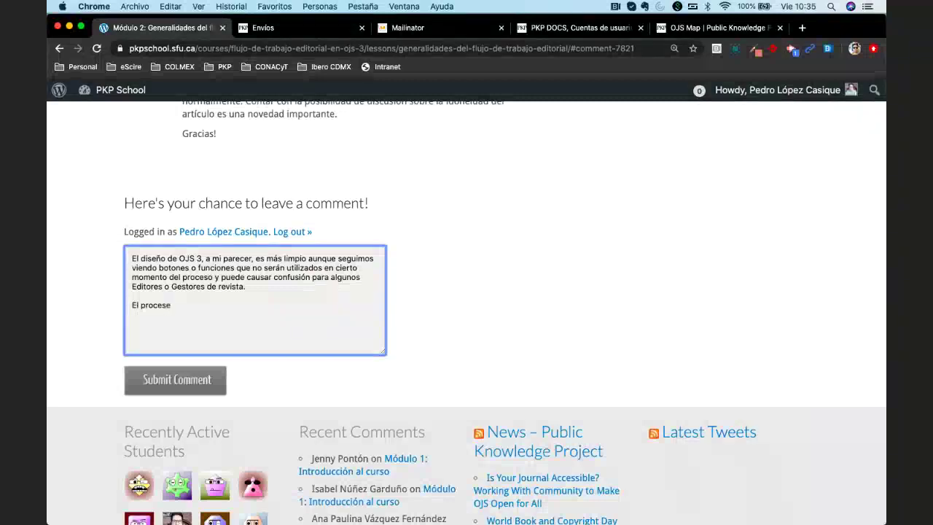
key("BackSpace")
type("o editorial")
type(" en ")
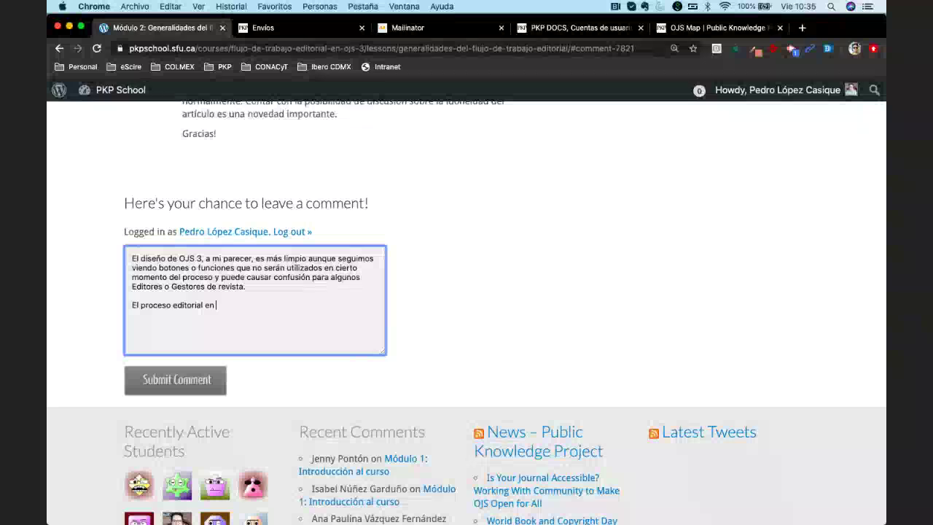
type("OJS 3")
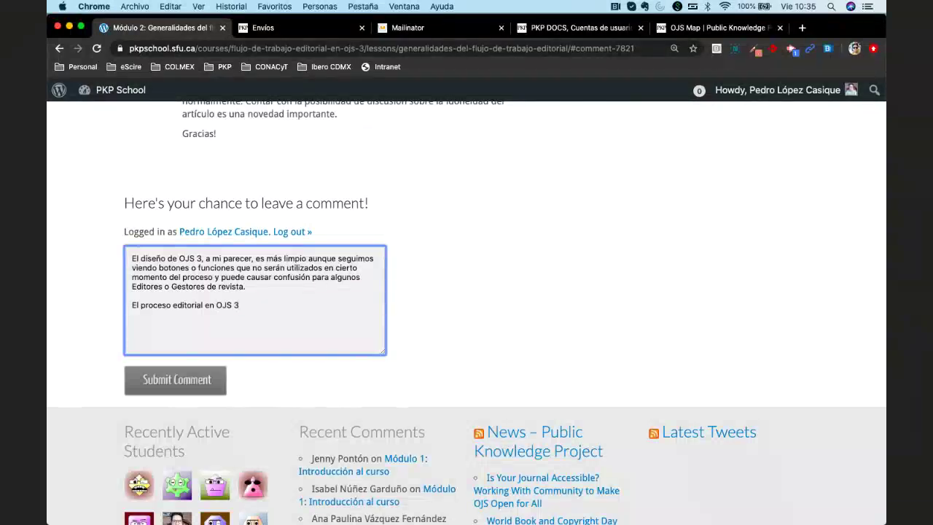
type(" se ve muy lógico, p")
type("ara la mao")
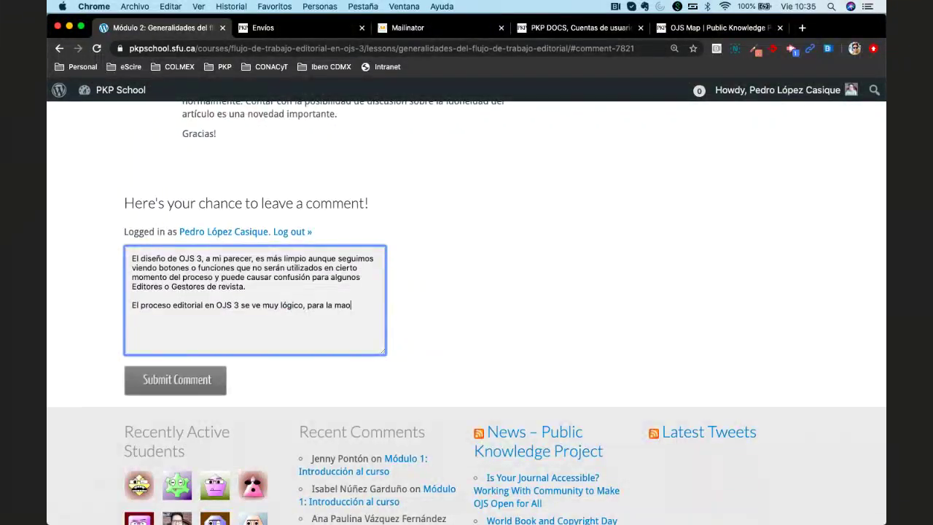
key("BackSpace")
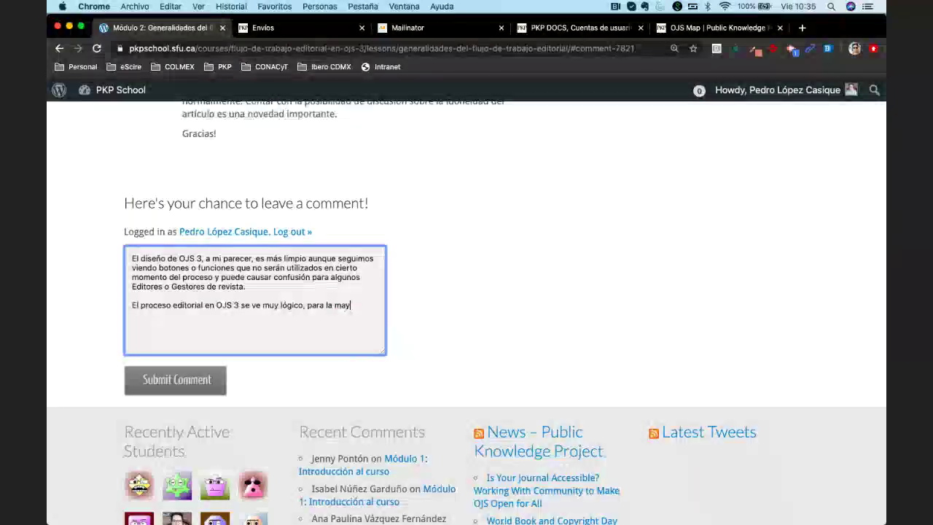
type("yoría d")
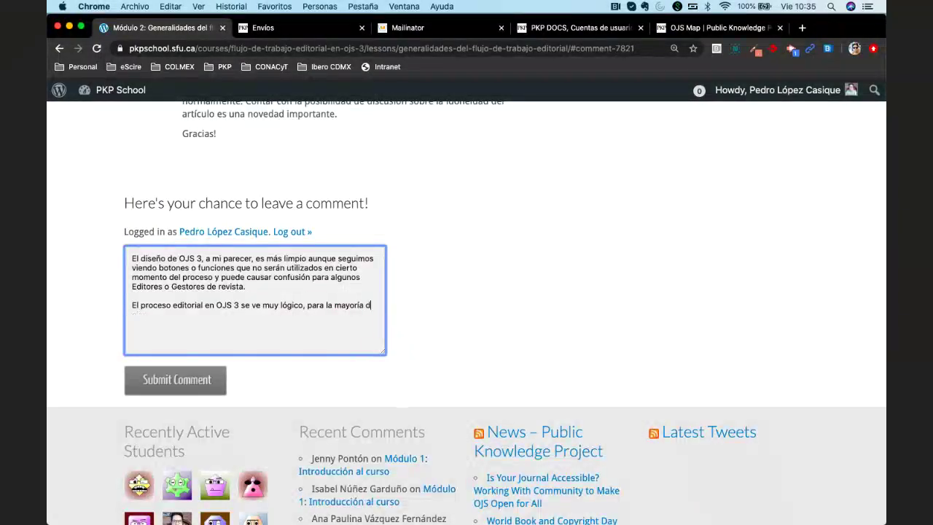
type("ellas revistas.")
key("Return")
key("Return")
Sign off with 'Saludos.' and post the comment to the lesson
type("Saludos.")
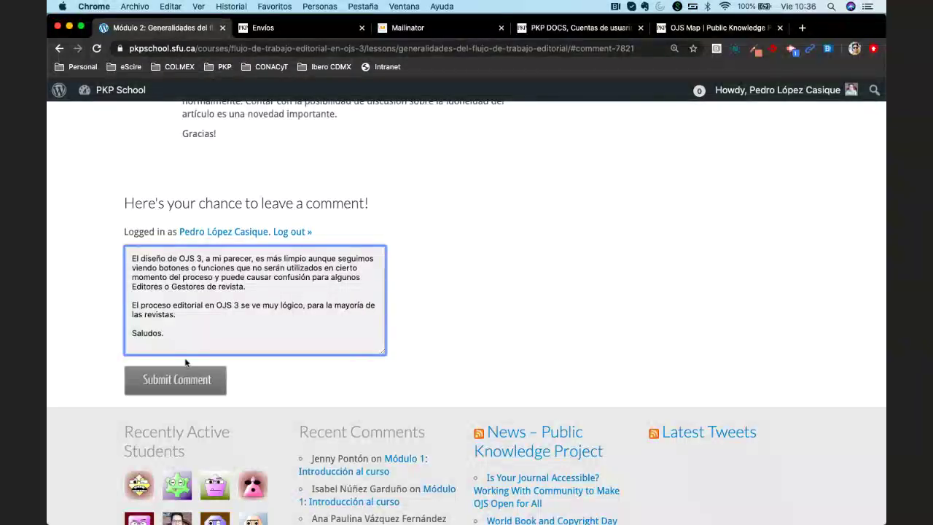
left_click(182, 375)
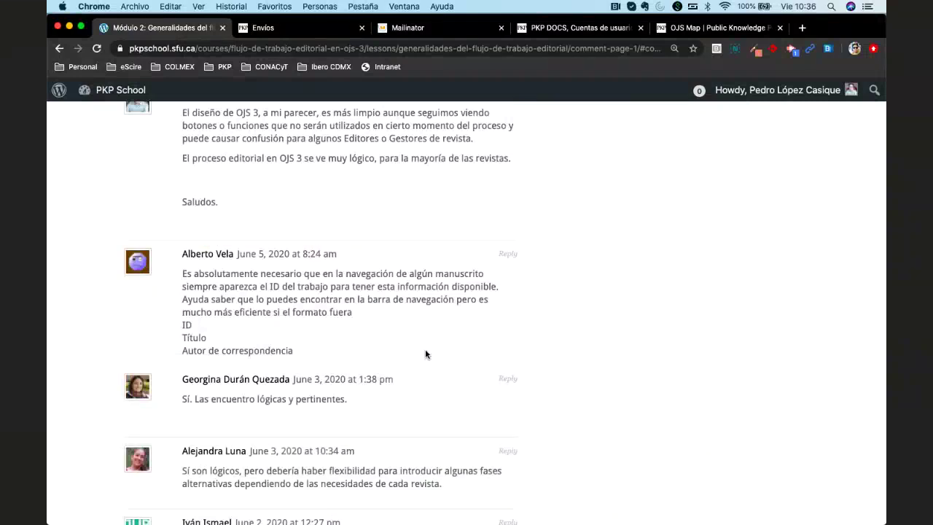
scroll(425, 354, "up", 2)
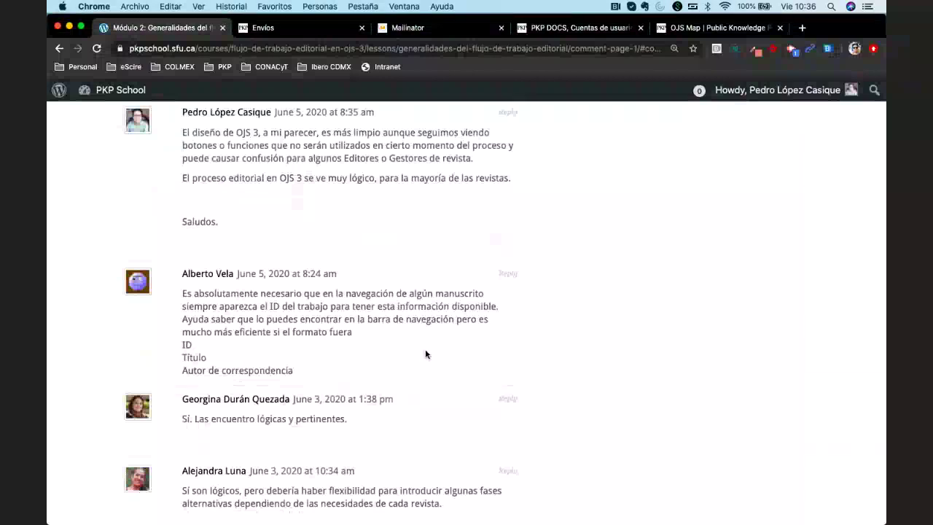
scroll(425, 355, "up", 1)
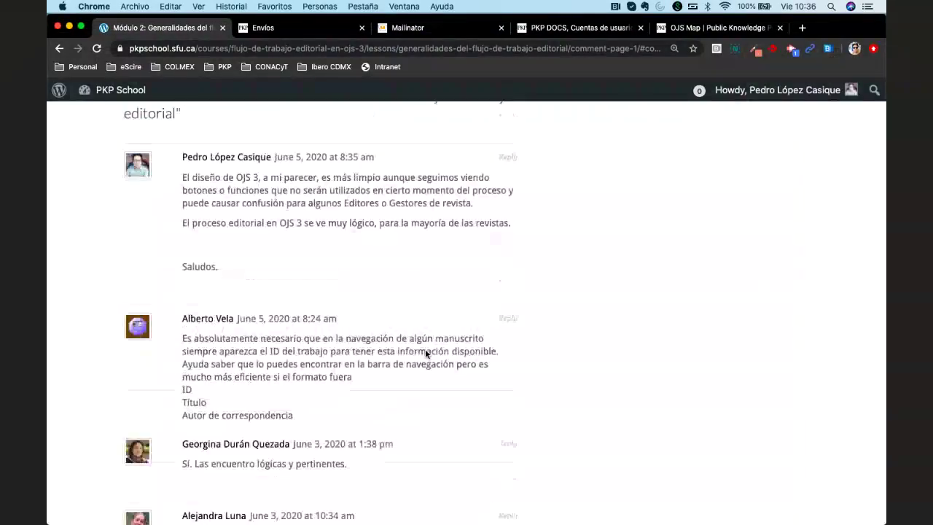
scroll(426, 348, "up", 1)
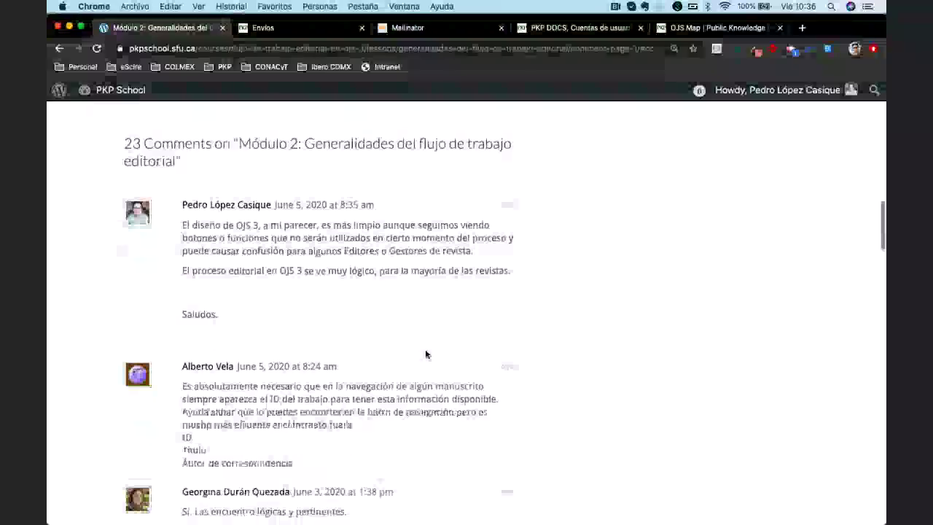
scroll(425, 354, "down", 1)
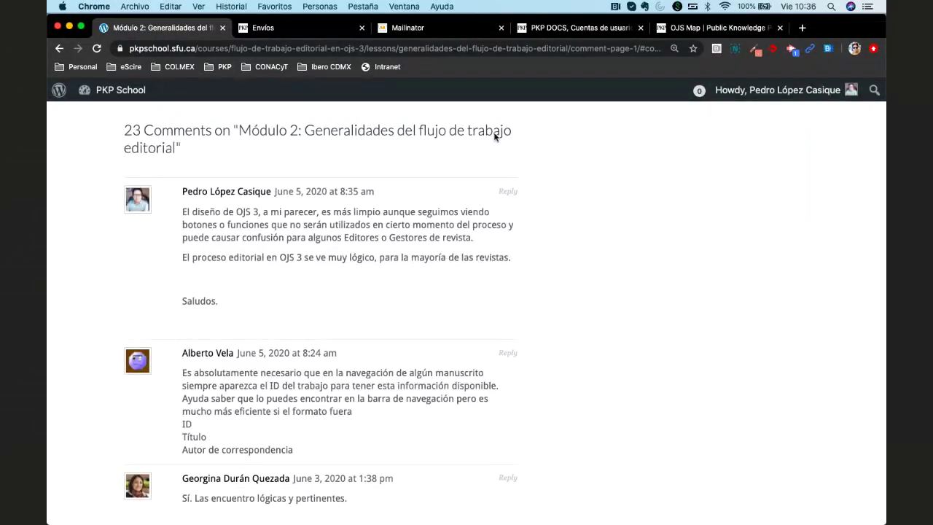
Reload the Module 2 lesson to see the new comment among the 24
left_click(96, 48)
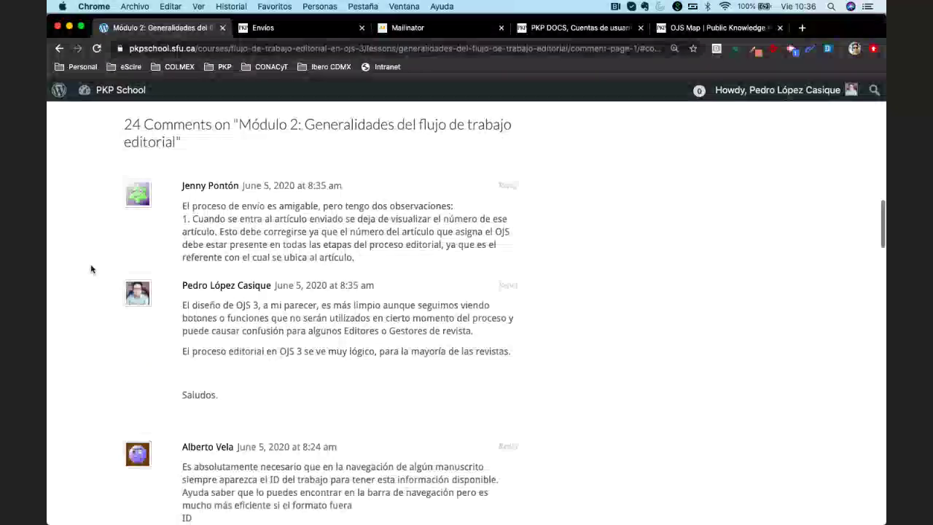
scroll(92, 269, "down", 3)
scroll(91, 269, "up", 1)
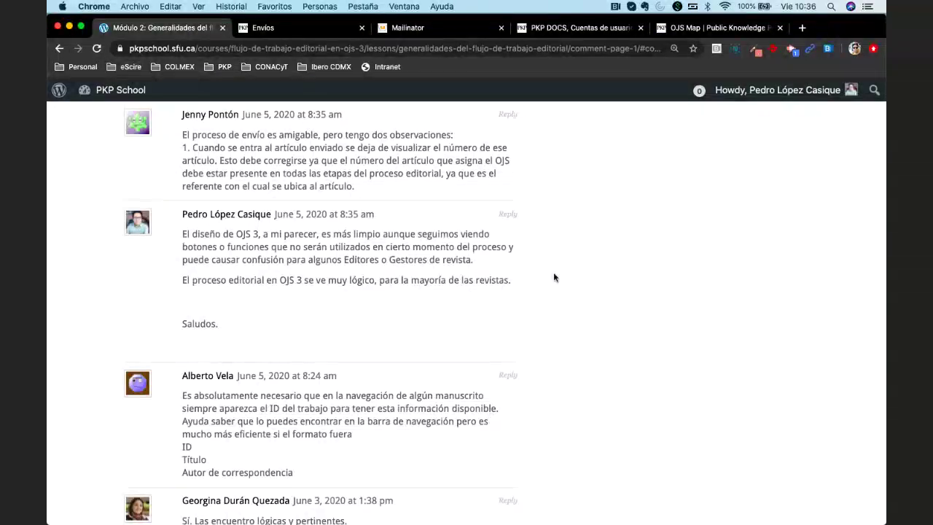
scroll(571, 311, "up", 3)
scroll(570, 311, "up", 15)
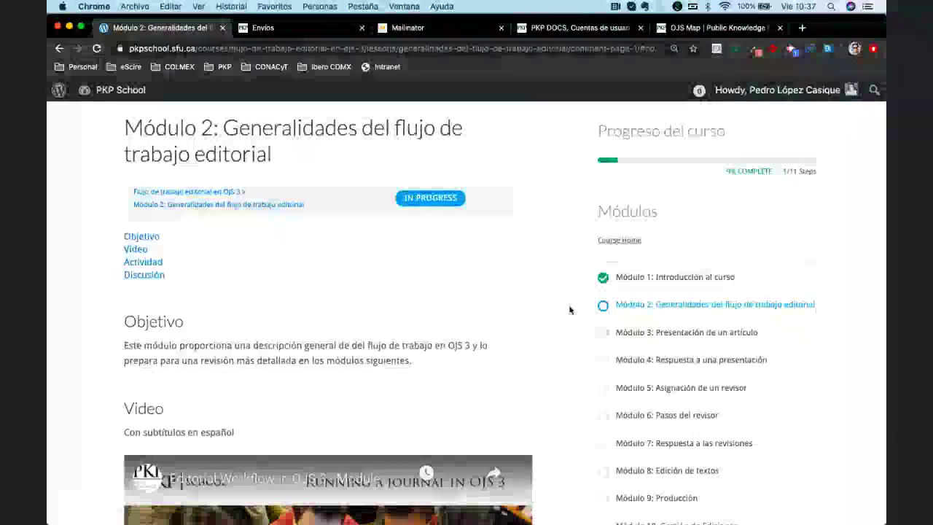
scroll(570, 311, "down", 2)
scroll(570, 311, "down", 2)
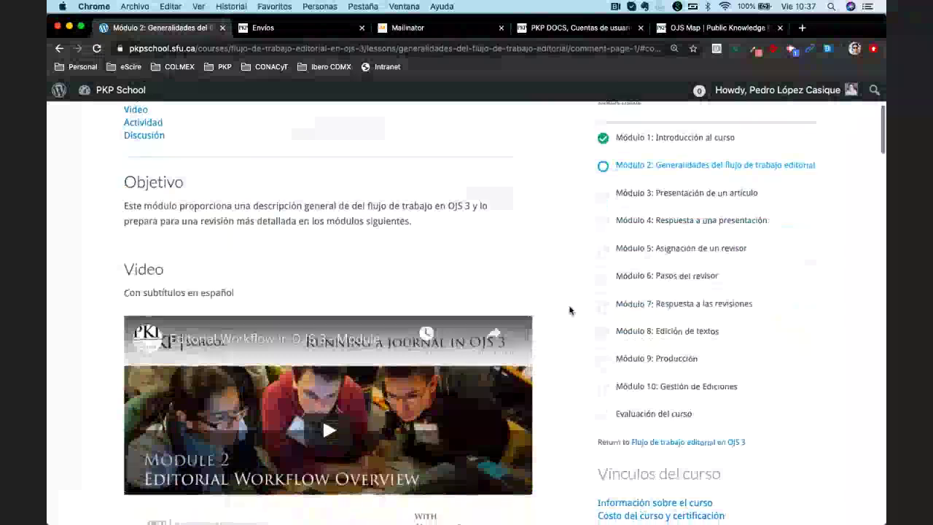
scroll(570, 311, "down", 8)
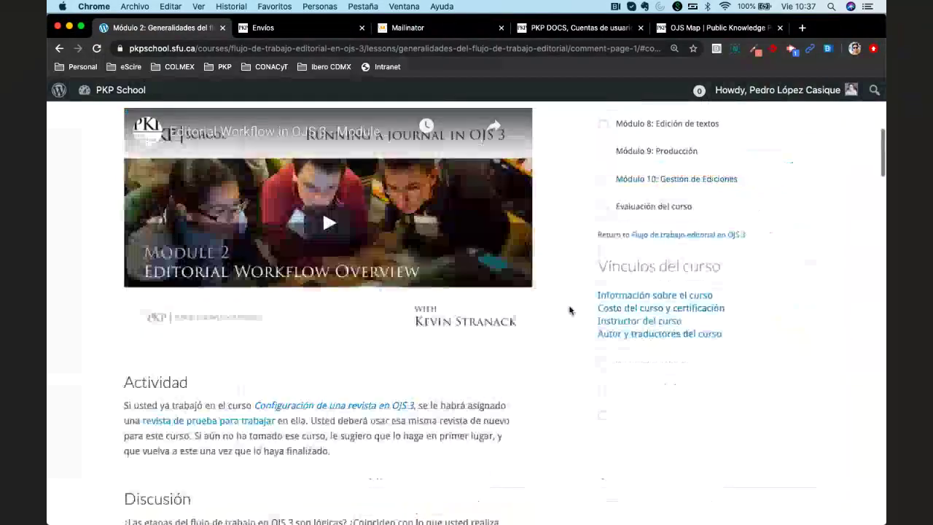
scroll(570, 310, "down", 5)
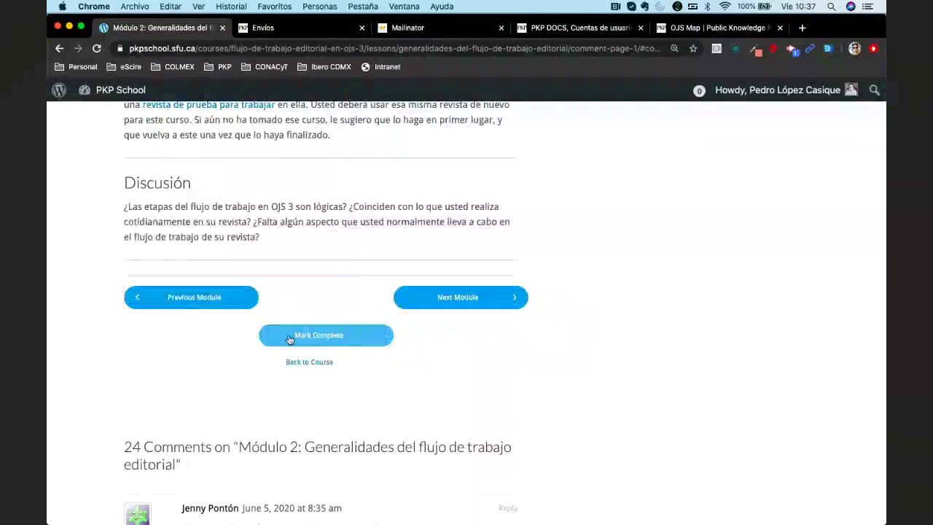
Mark Module 2 complete and browse Module 3's Objetivo, Video and Lectura sections
left_click(334, 342)
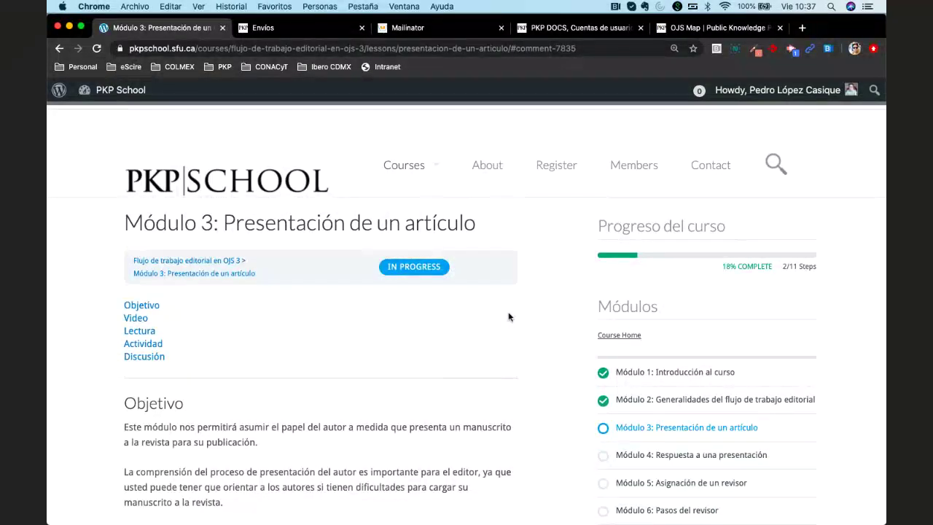
scroll(508, 317, "down", 3)
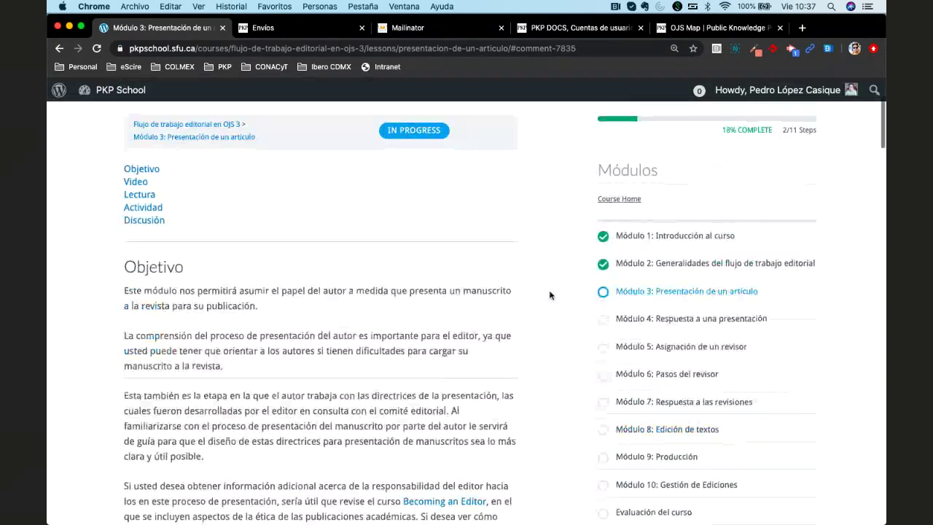
scroll(550, 295, "down", 3)
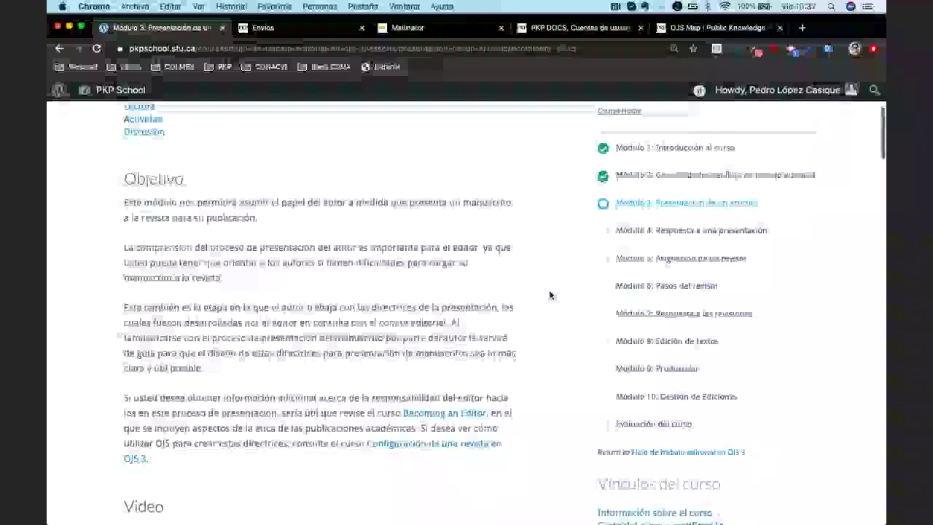
scroll(550, 295, "up", 2)
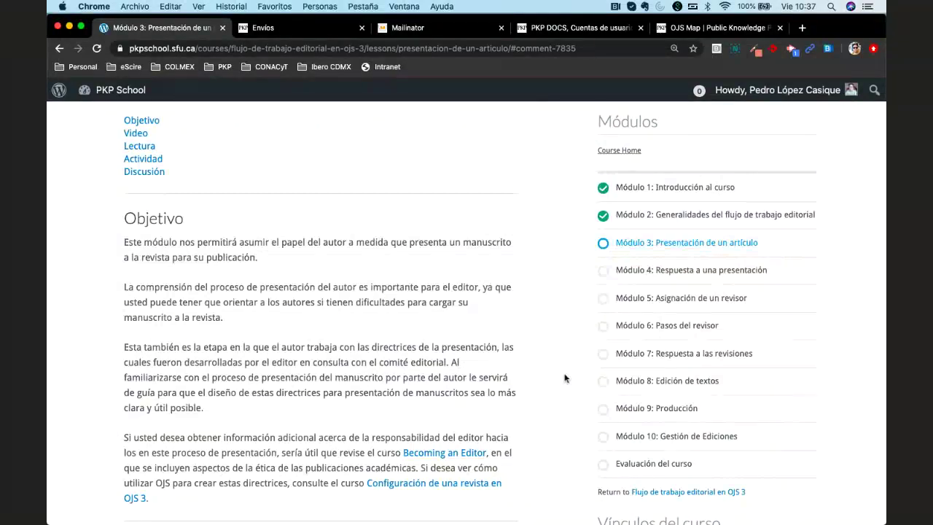
scroll(565, 378, "down", 5)
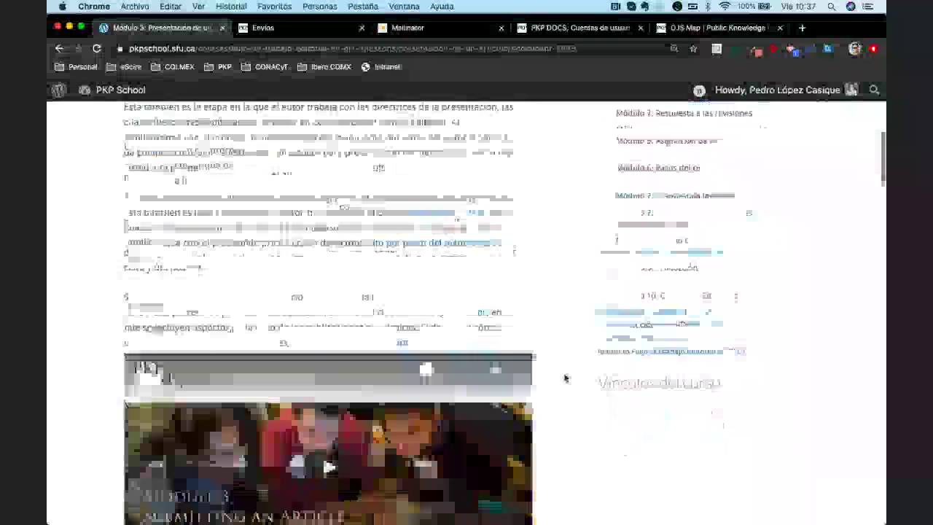
scroll(565, 378, "down", 5)
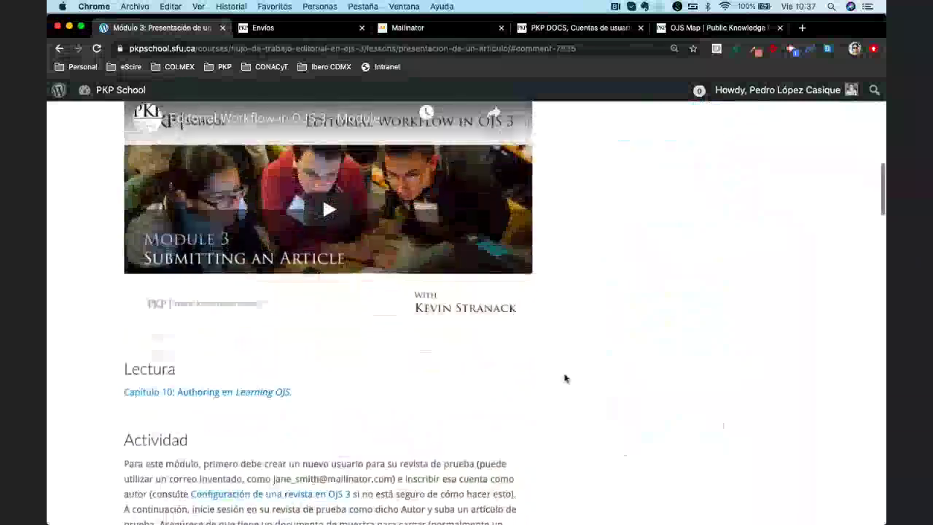
scroll(566, 378, "up", 3)
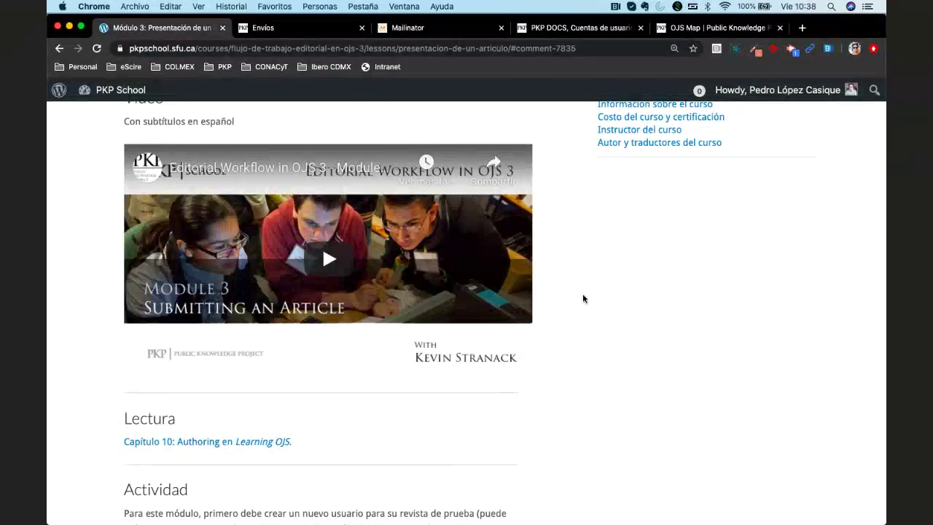
Play the Module 3 video and skip ahead to its Submission complete step
left_click(329, 259)
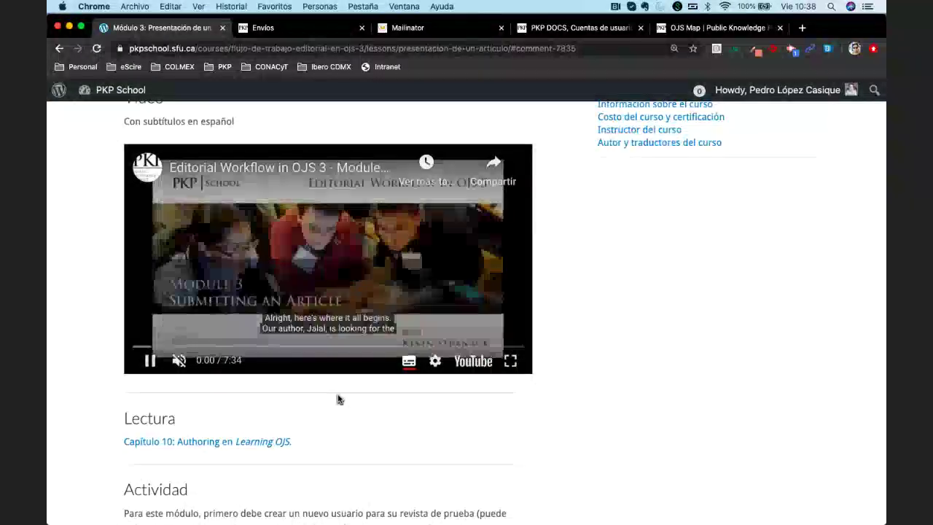
left_click(235, 346)
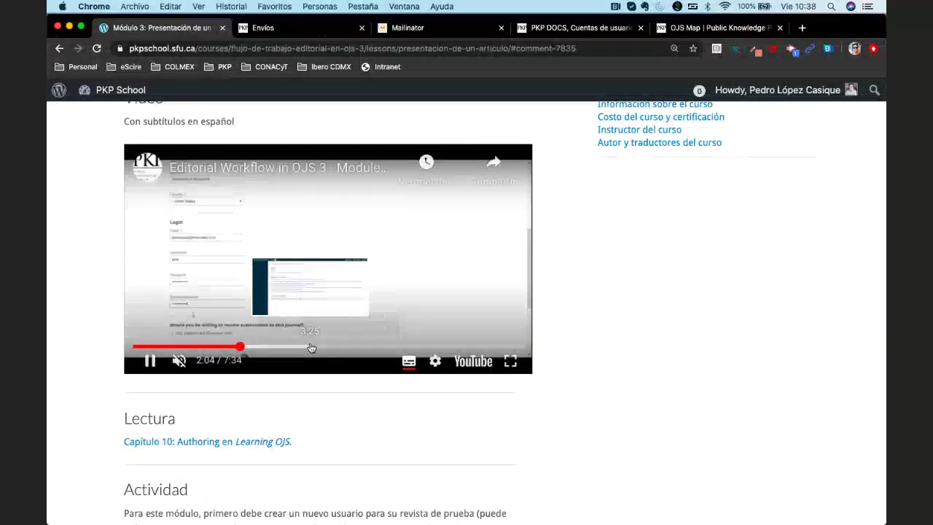
left_click(279, 351)
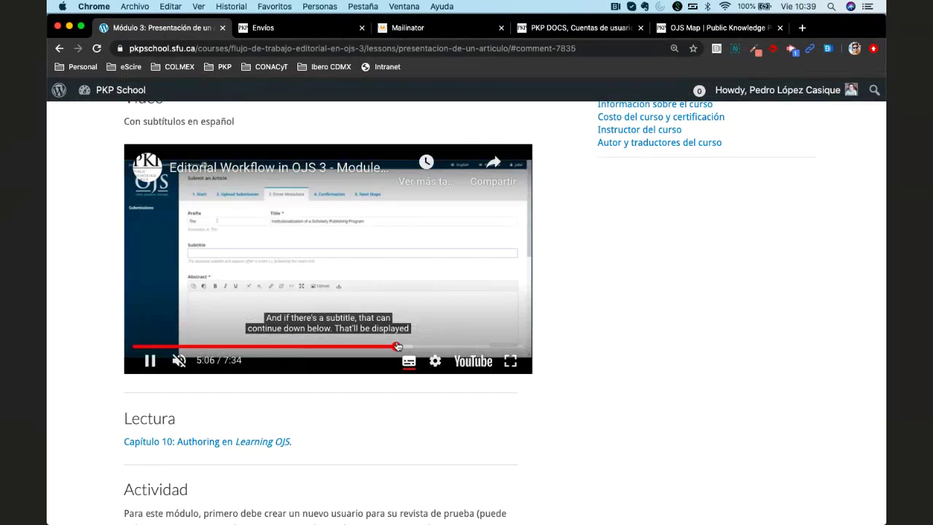
left_click(460, 348)
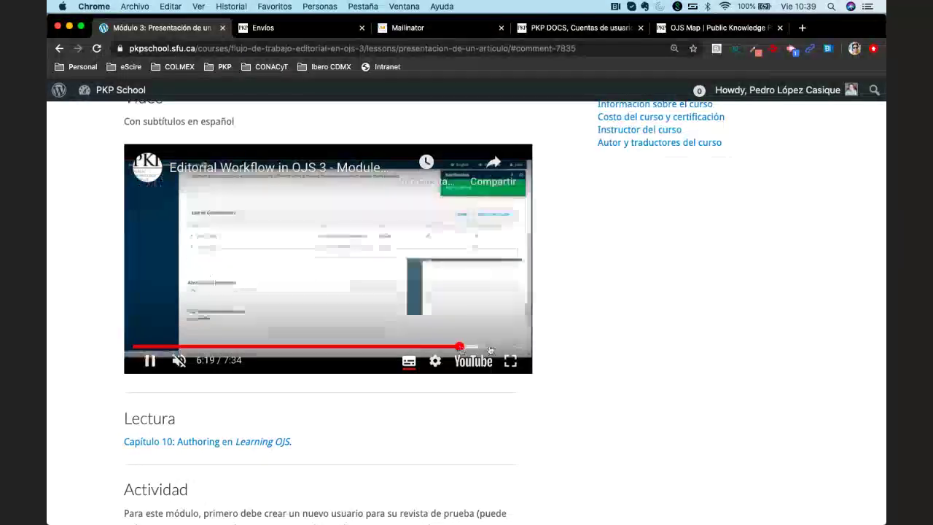
left_click(496, 348)
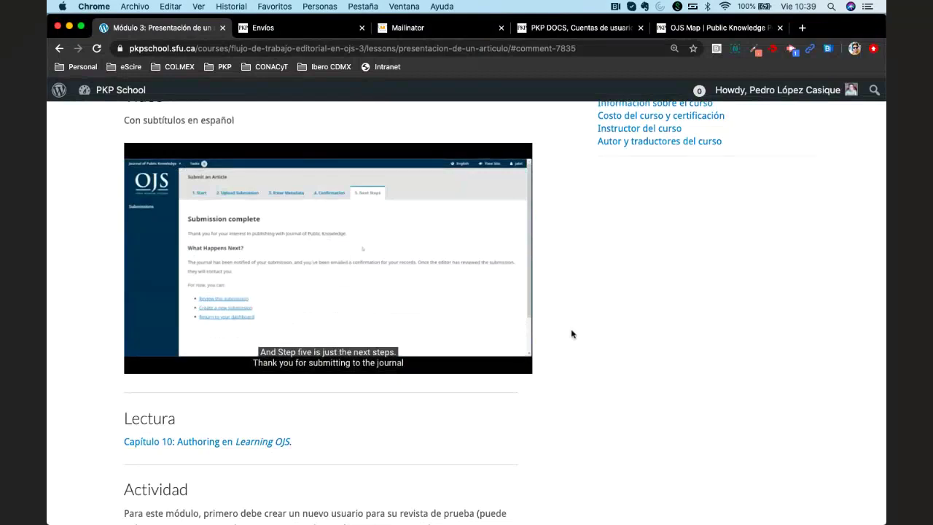
scroll(572, 333, "down", 5)
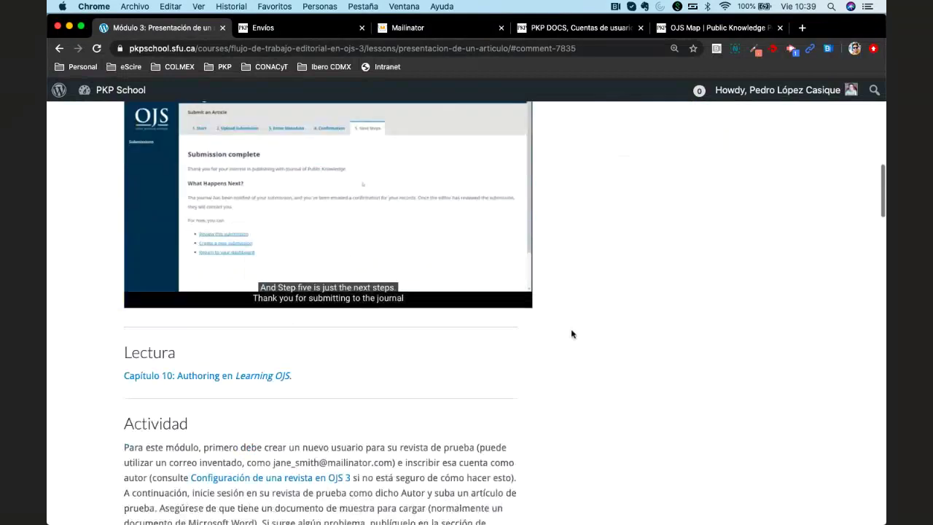
scroll(572, 334, "up", 10)
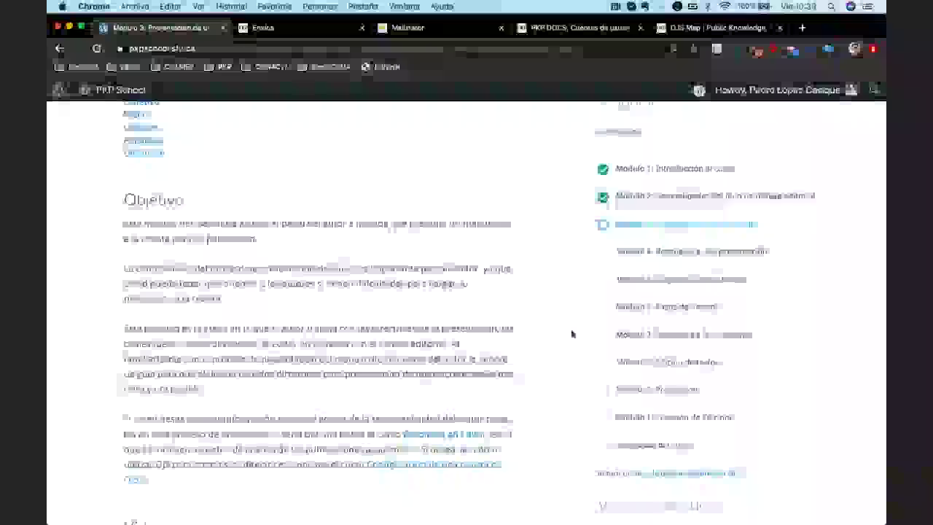
scroll(571, 334, "up", 5)
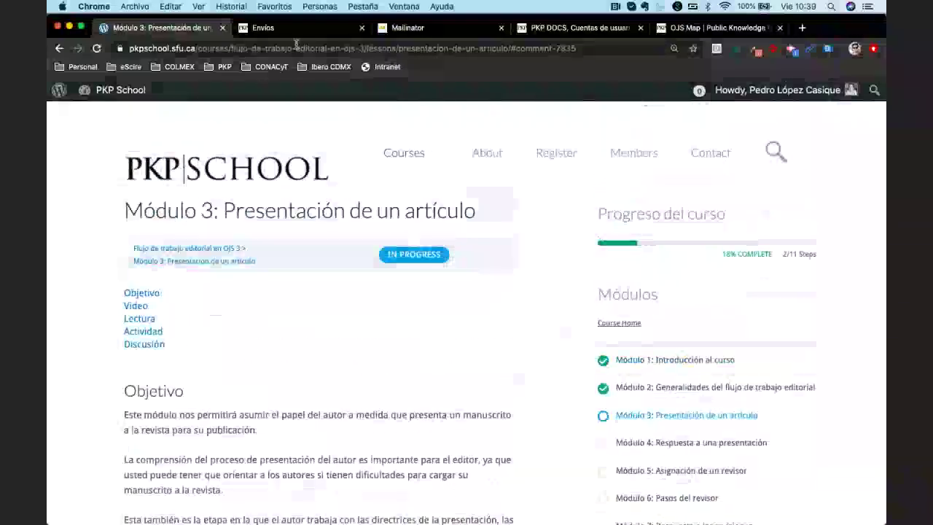
Go to the eScire Envíos page and sign out with Salir from the user menu
left_click(286, 29)
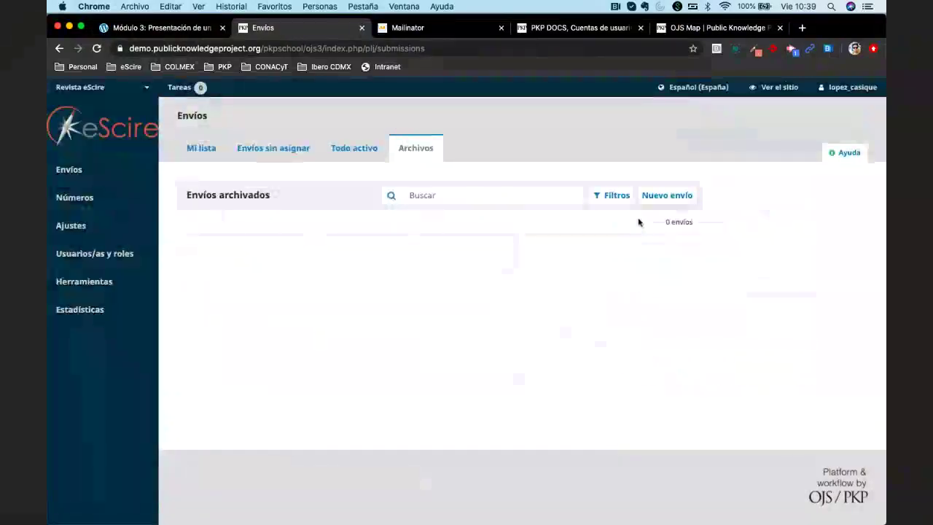
mouse_move(843, 89)
left_click(819, 125)
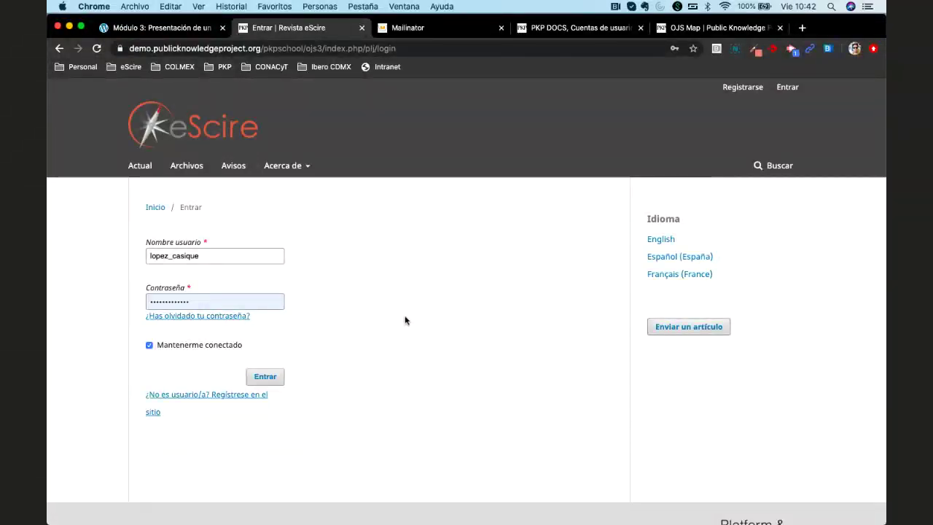
Return to the Revista eScire public home page showing its two announcements
key("Return")
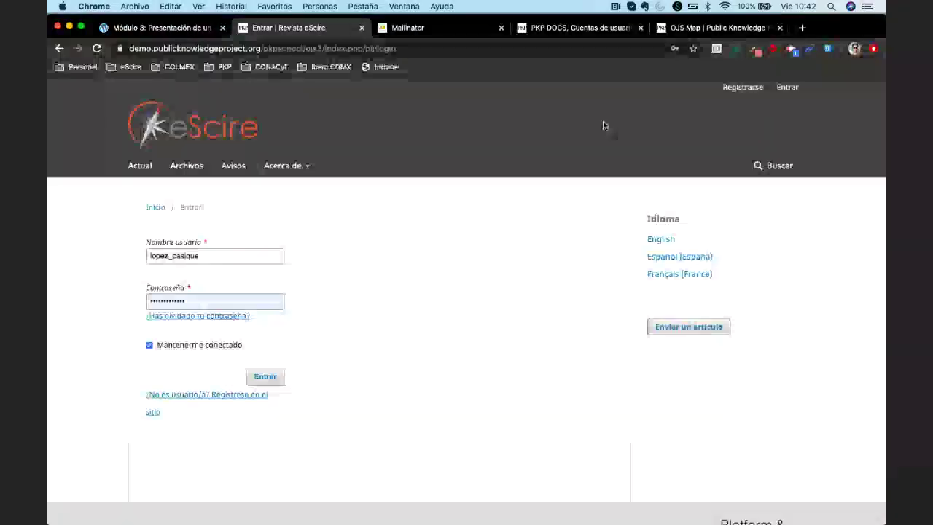
left_click(224, 119)
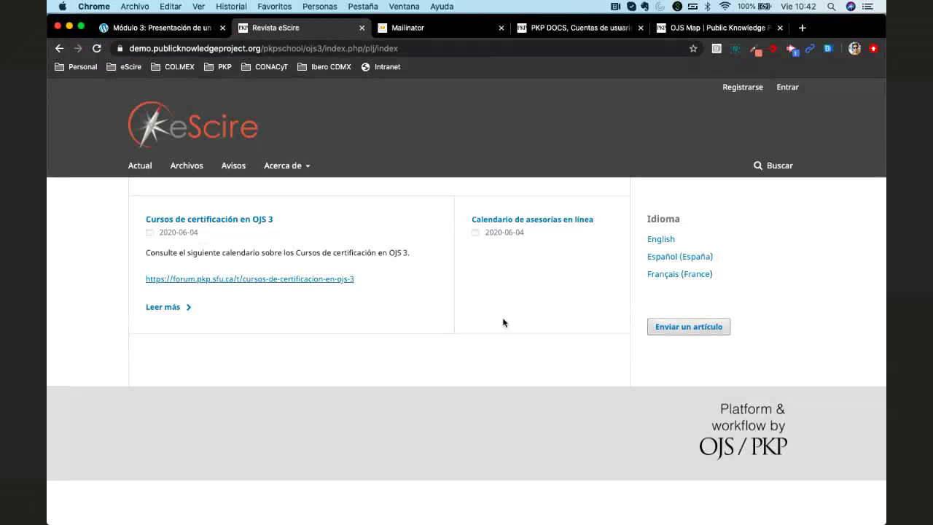
Open the full 'Cursos de certificación en OJS 3' announcement after checking its forum post
left_click(700, 333)
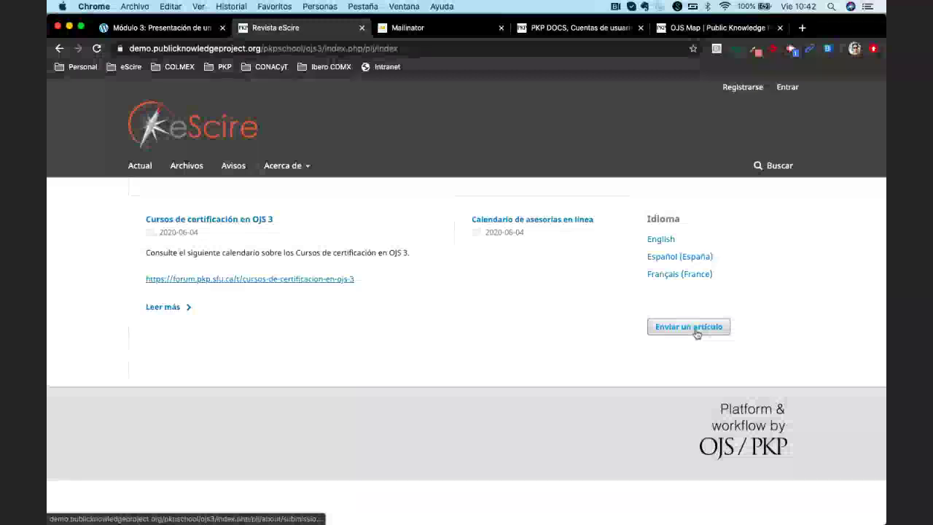
left_click(201, 280)
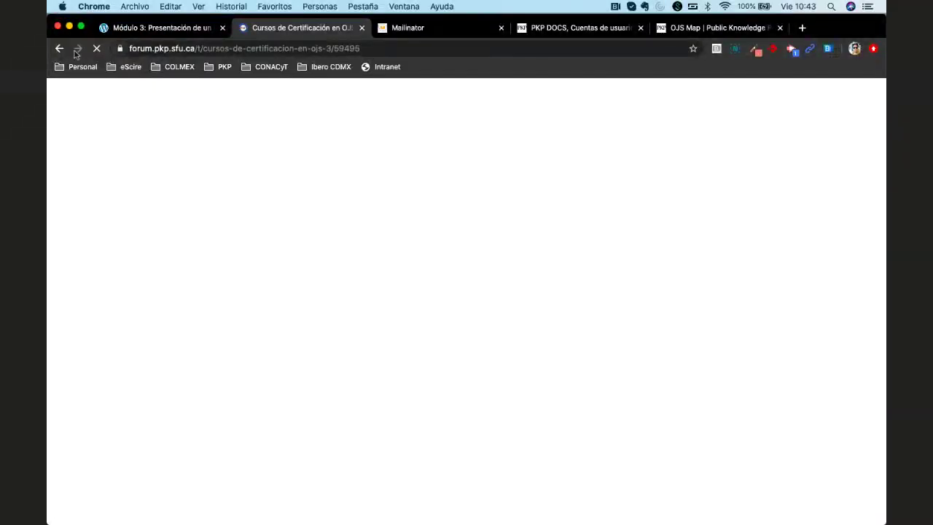
left_click(59, 48)
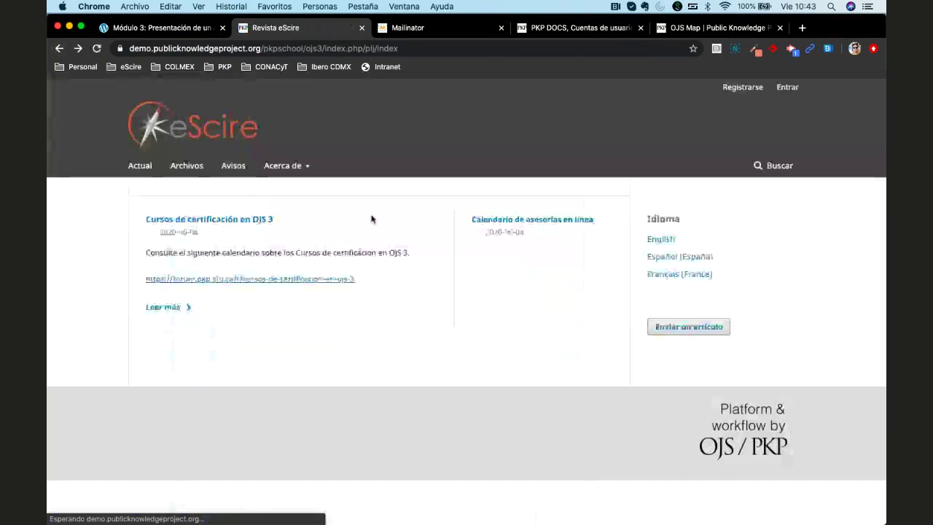
left_click(266, 219)
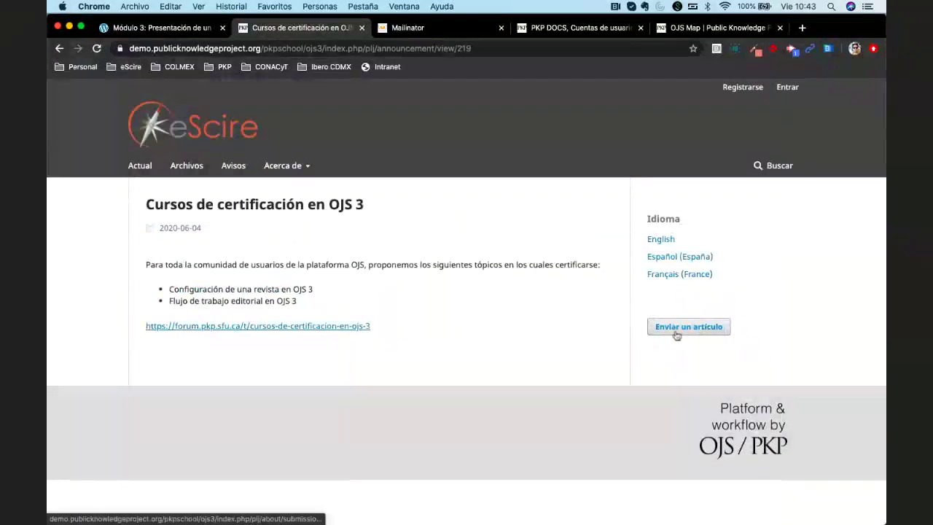
Review eScire's Sobre la revista and submission guidelines pages, then follow the Registrar link
mouse_move(297, 175)
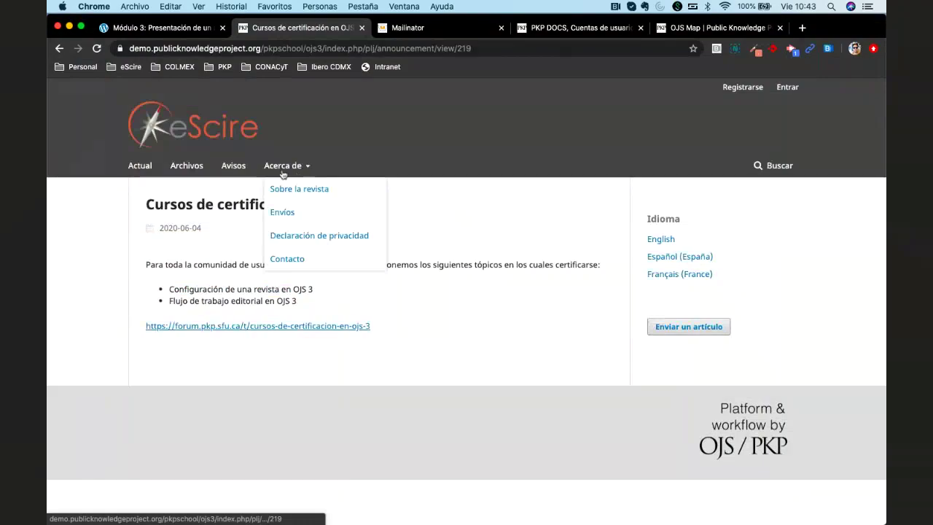
left_click(310, 188)
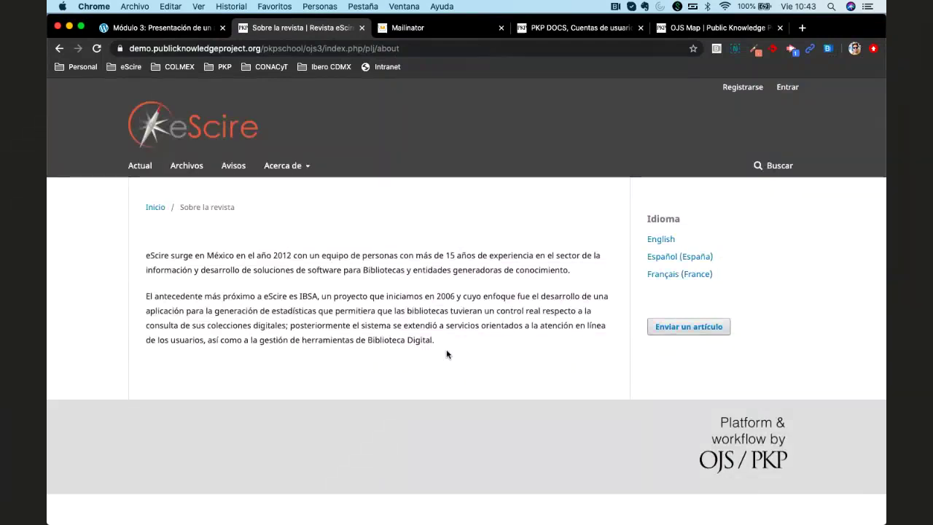
left_click(688, 329)
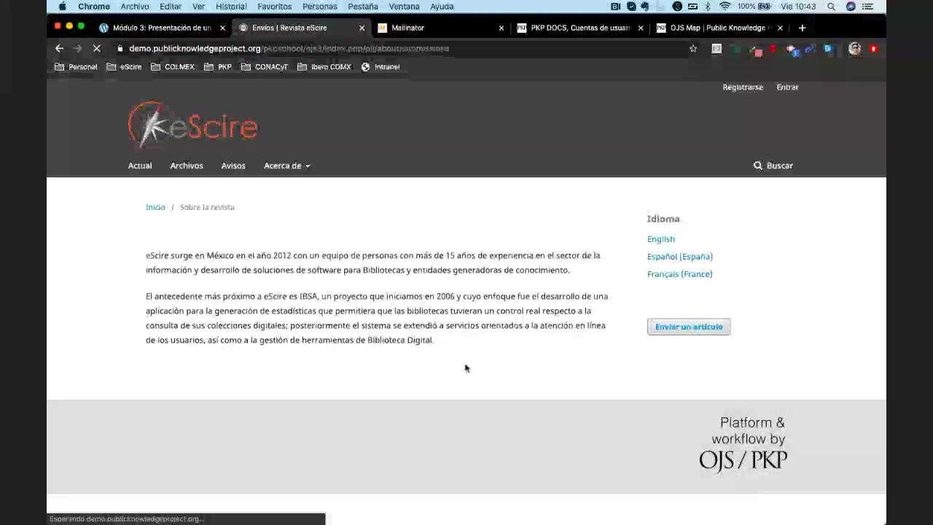
scroll(455, 372, "down", 4)
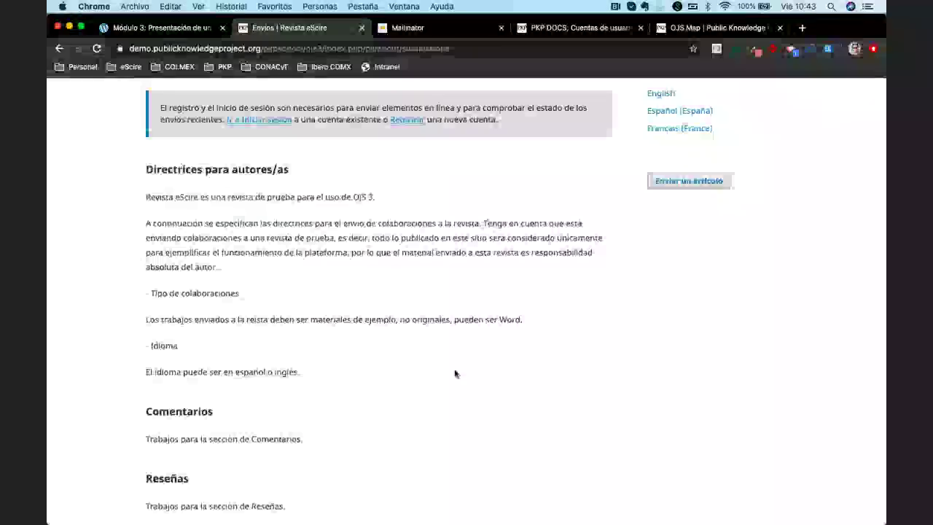
scroll(454, 374, "up", 4)
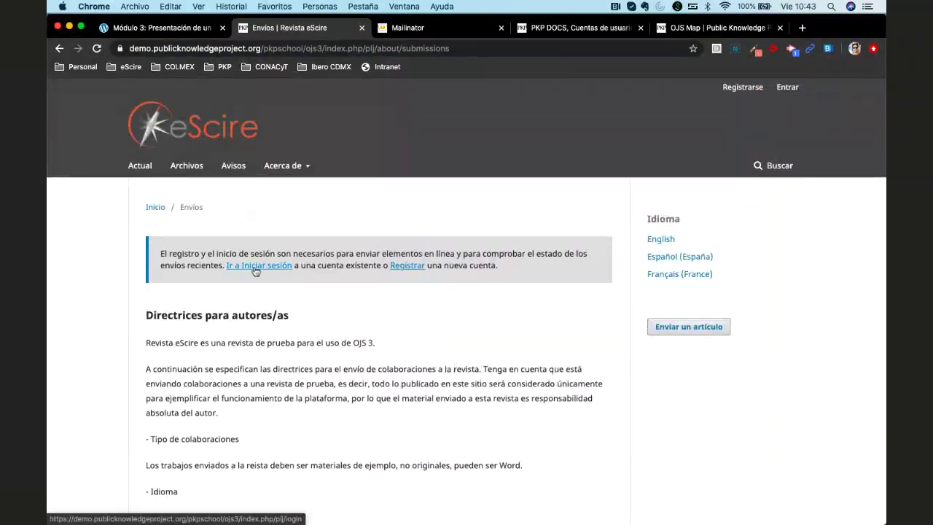
left_click(407, 267)
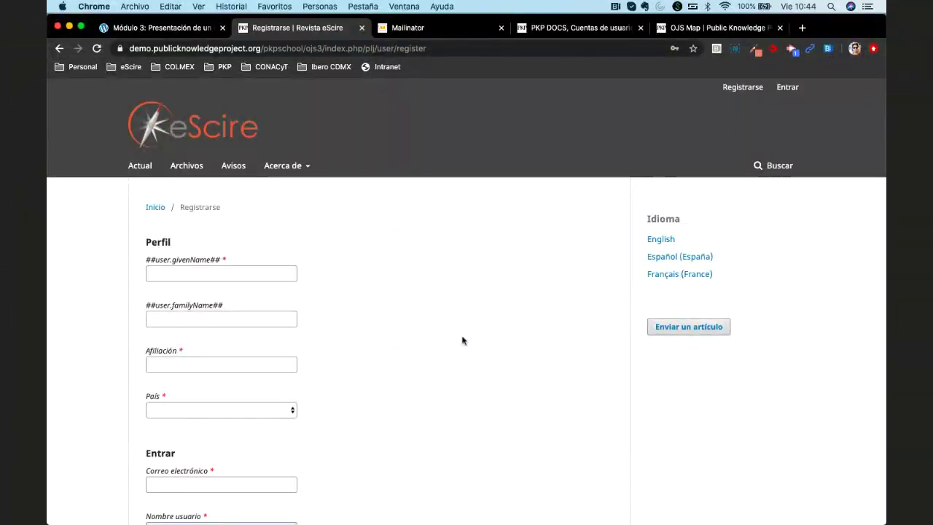
Scroll through the registration form and zoom the browser page to 125%
scroll(462, 340, "down", 4)
scroll(462, 341, "down", 3)
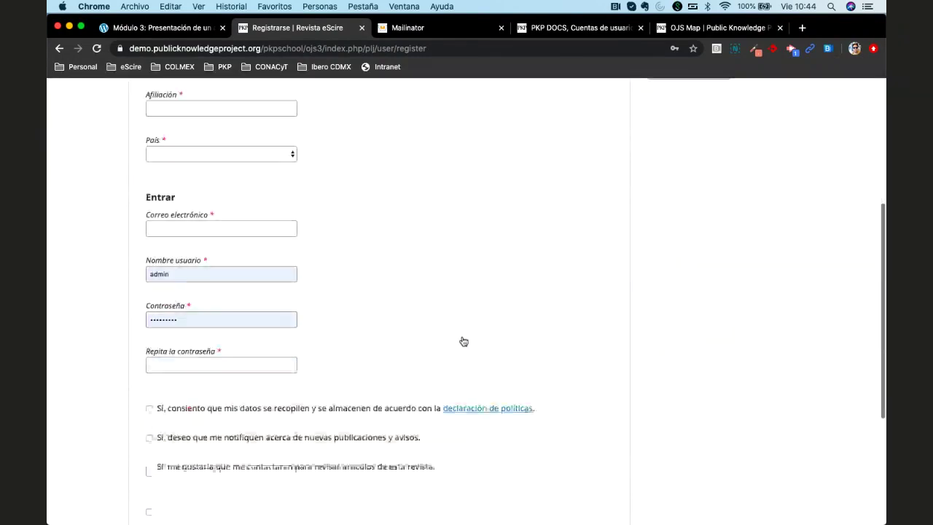
scroll(463, 342, "up", 8)
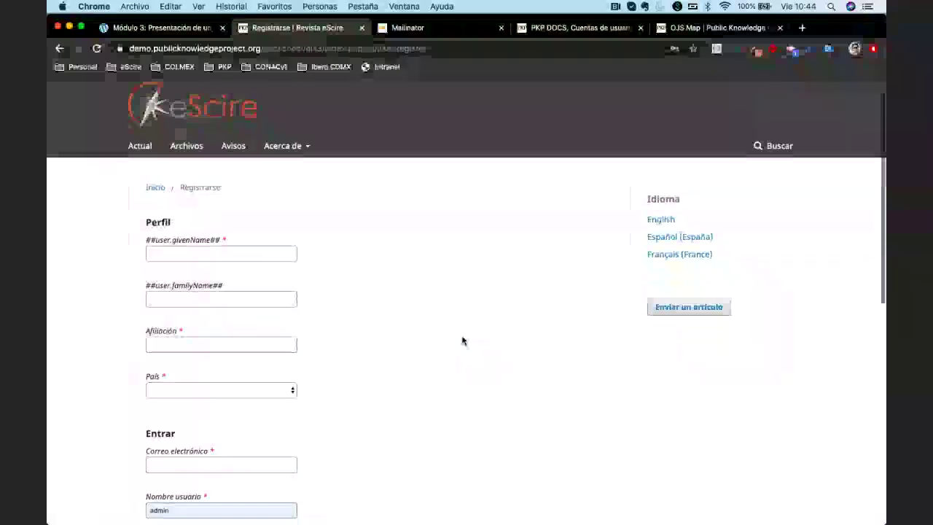
scroll(462, 340, "down", 1)
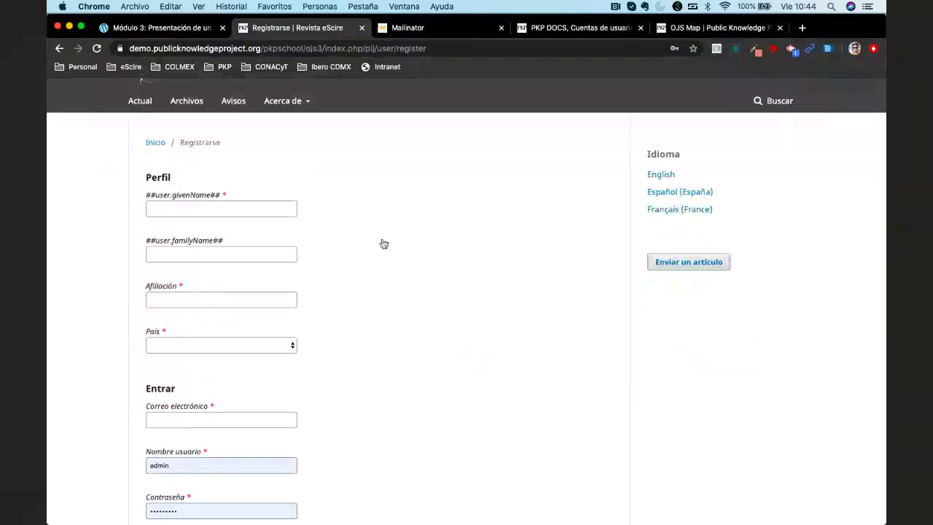
key("super+plus")
key("super+plus")
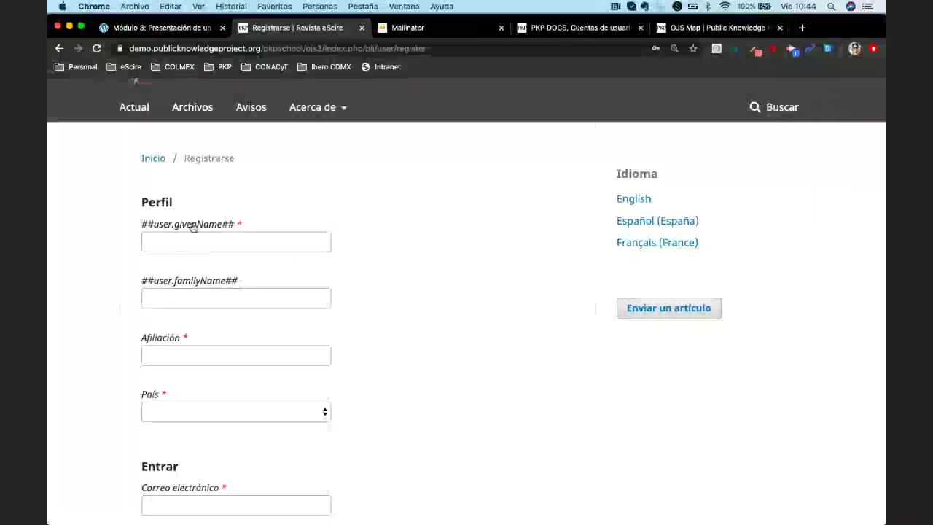
scroll(215, 355, "down", 1)
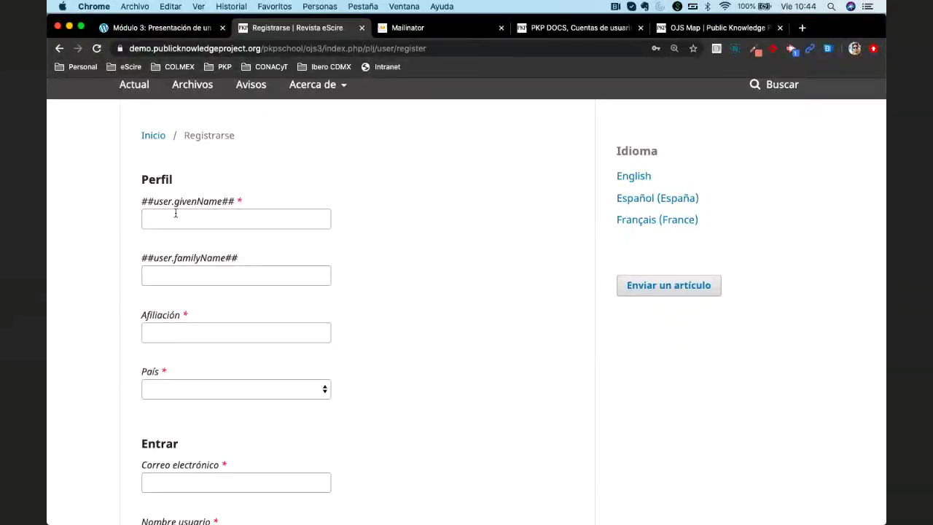
scroll(204, 323, "down", 5)
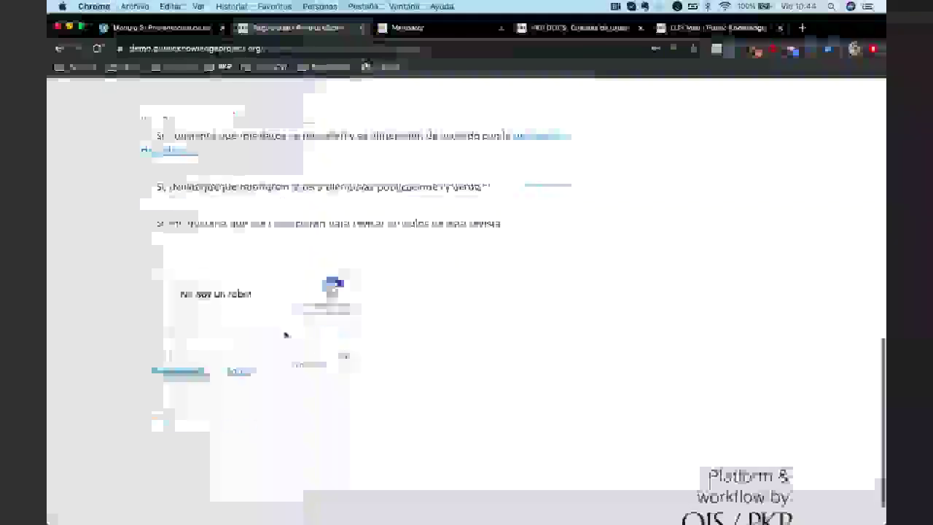
scroll(277, 328, "up", 15)
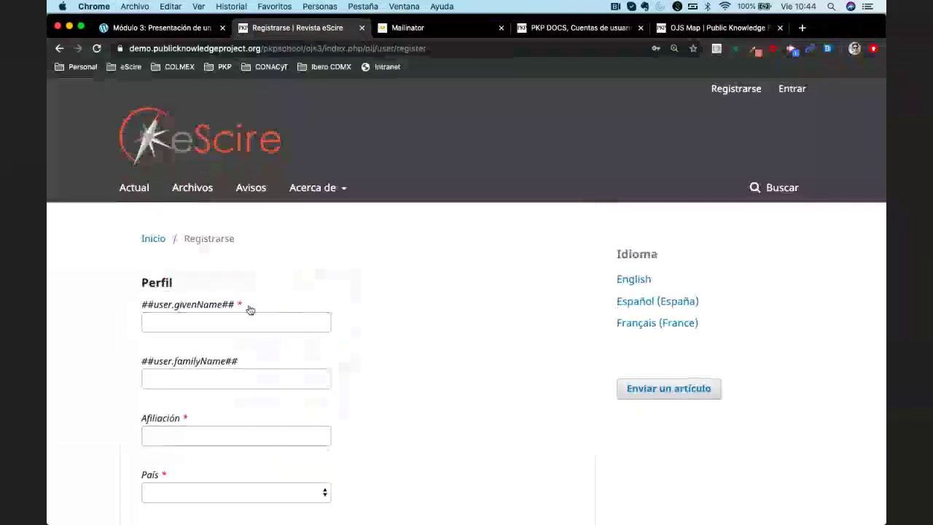
scroll(250, 310, "down", 5)
scroll(468, 244, "up", 1)
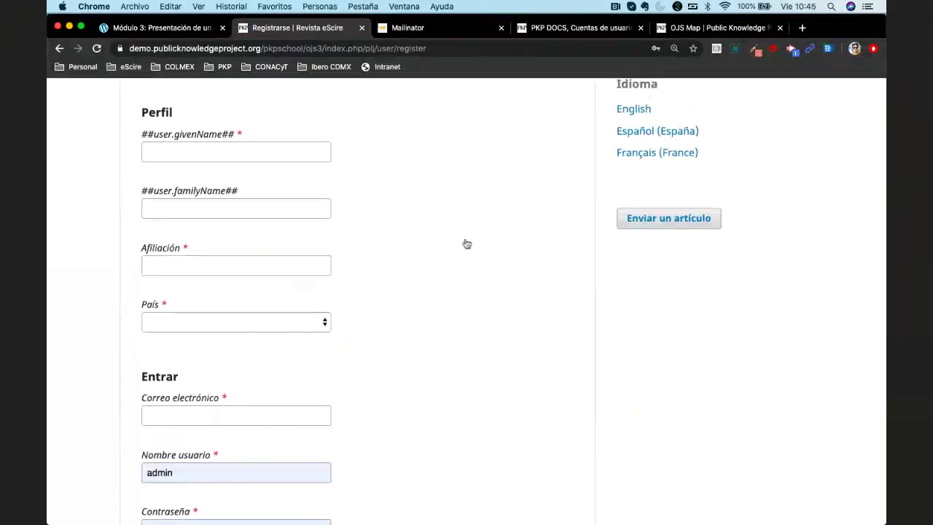
scroll(449, 306, "up", 3)
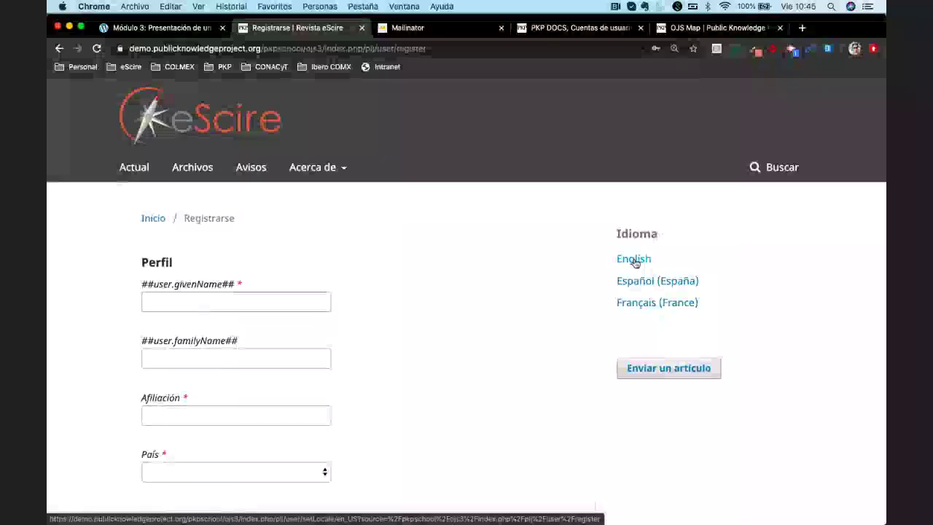
Read the registration form's labels in English, then switch the site back to Español (España)
left_click(634, 260)
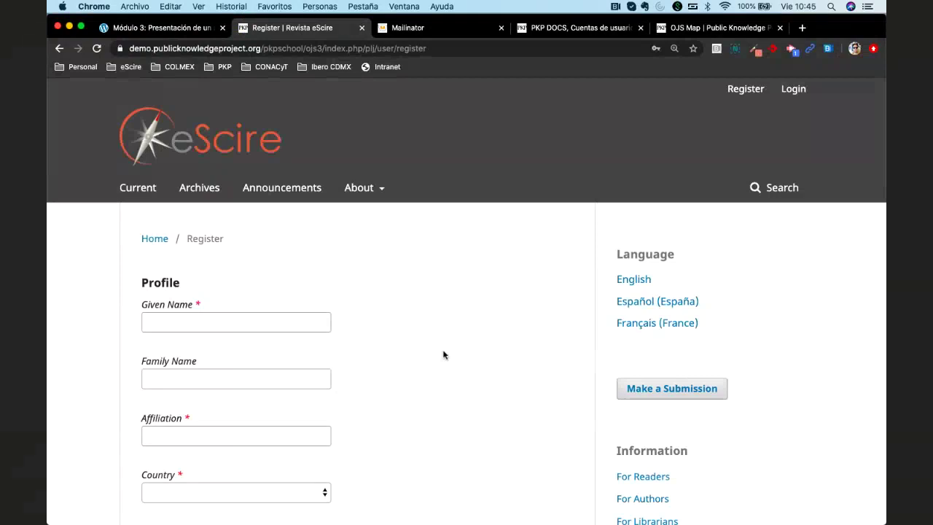
scroll(441, 377, "down", 2)
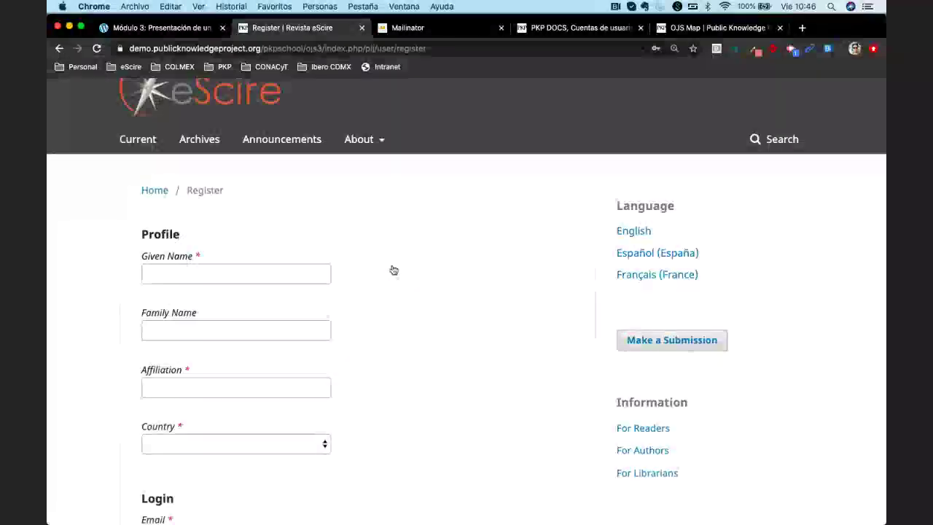
scroll(391, 314, "down", 1)
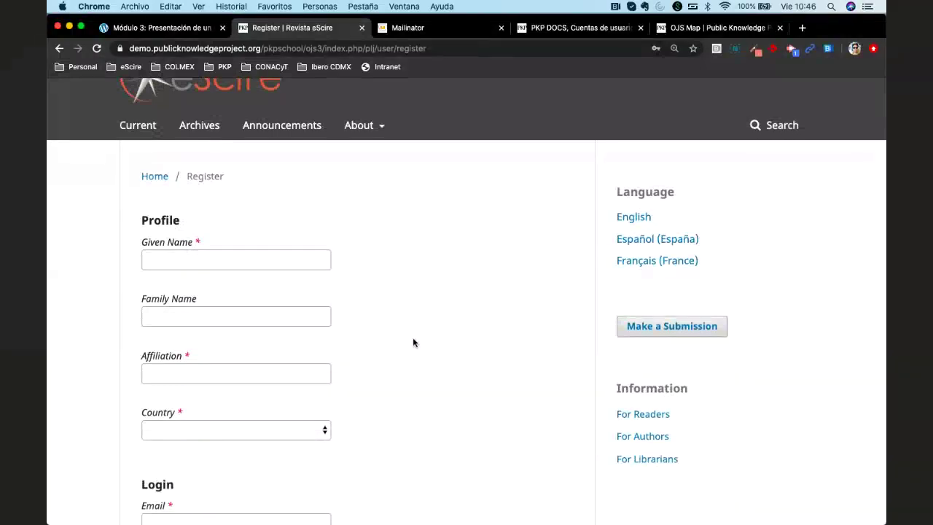
scroll(414, 342, "up", 2)
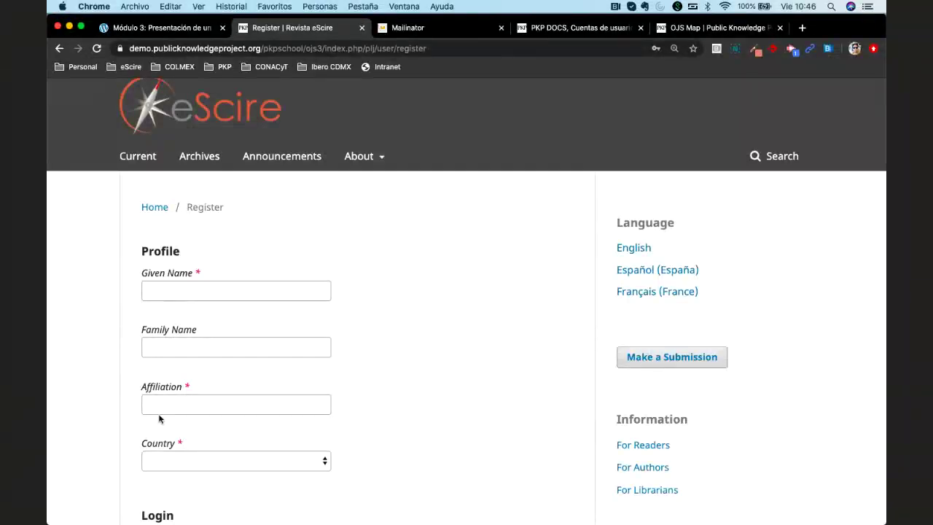
scroll(342, 417, "down", 5)
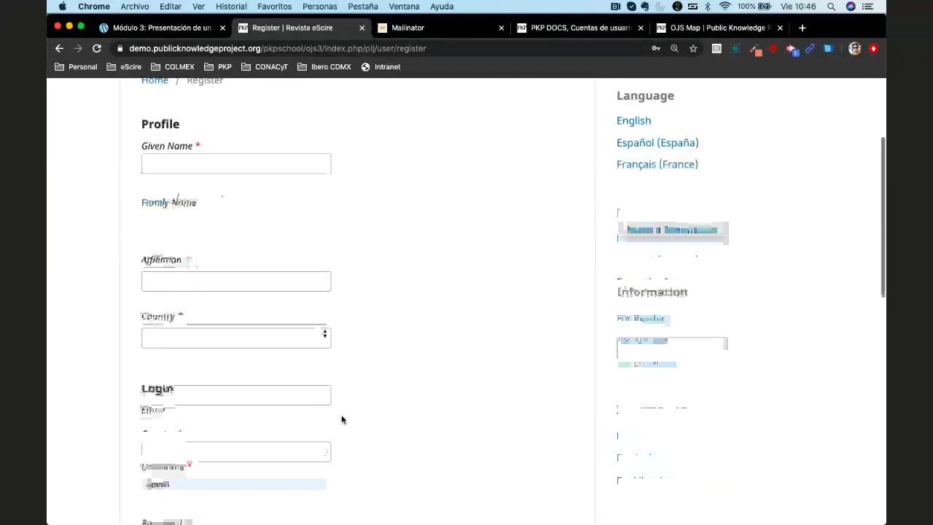
scroll(342, 416, "up", 4)
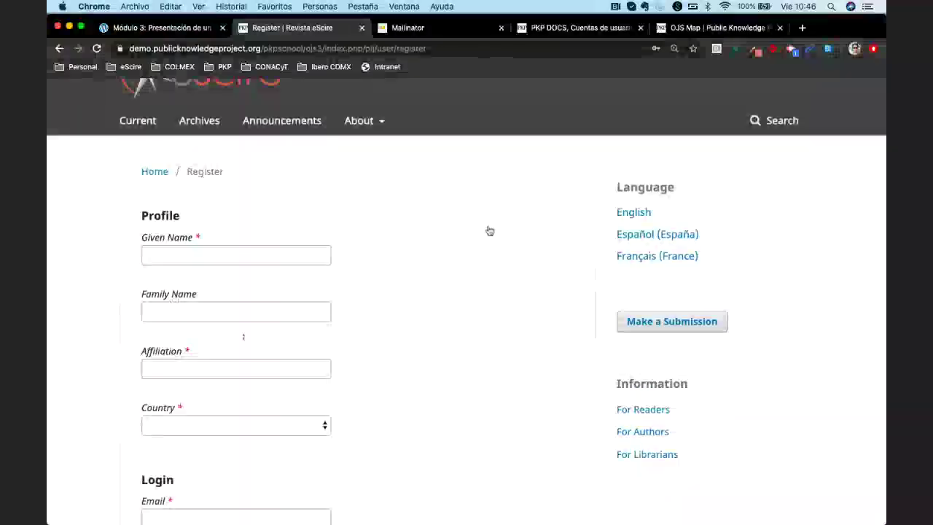
left_click(640, 236)
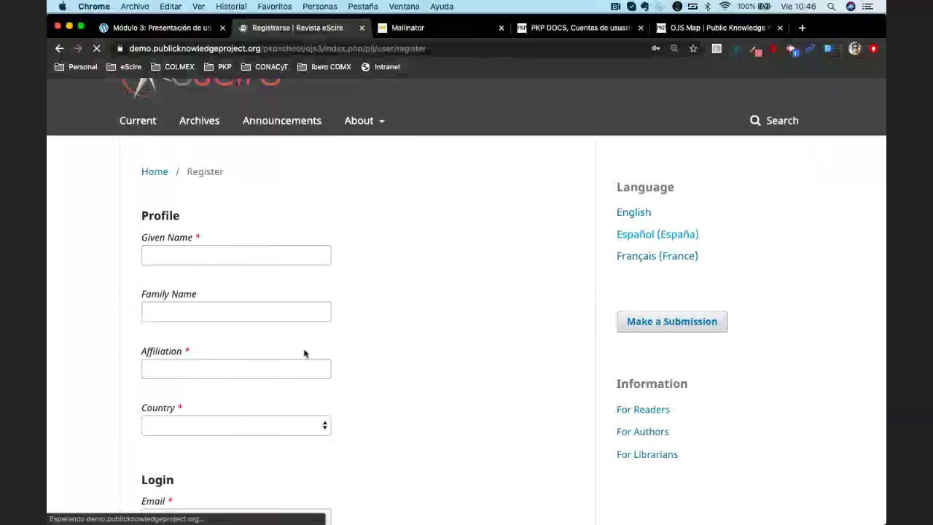
Place the cursor in the Spanish form's given-name field
scroll(396, 318, "down", 1)
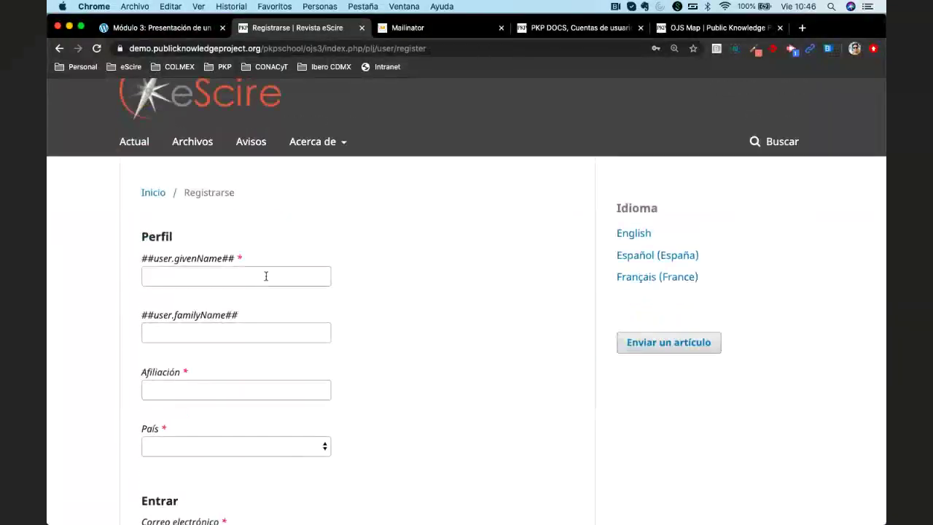
left_click(266, 322)
key("Escape")
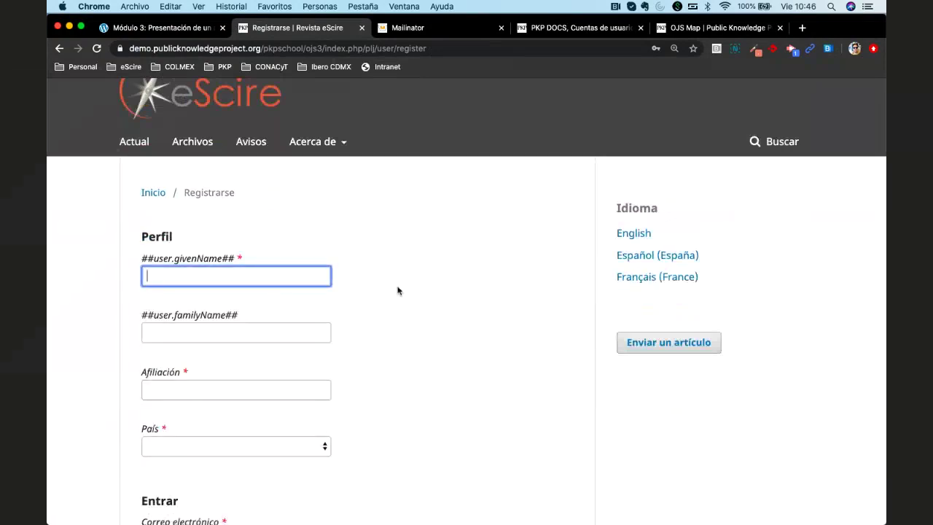
scroll(397, 291, "down", 1)
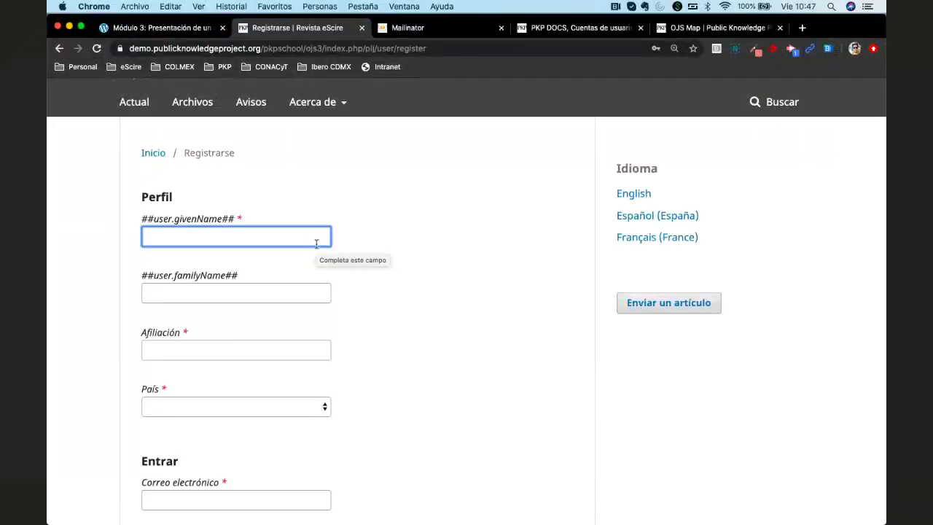
Enter eScire as given name and Autor as family name, then view the Revista EFRIU users list
type("eScire")
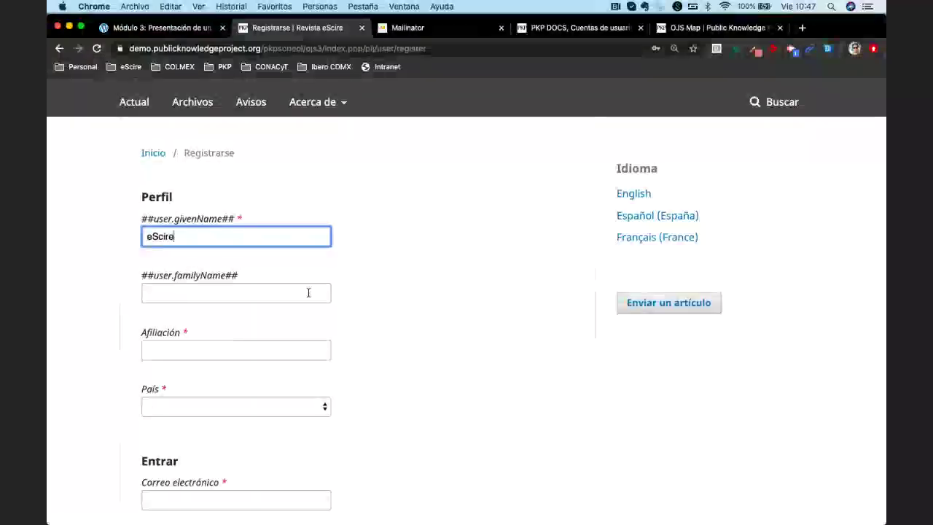
left_click(264, 292)
type("Autor")
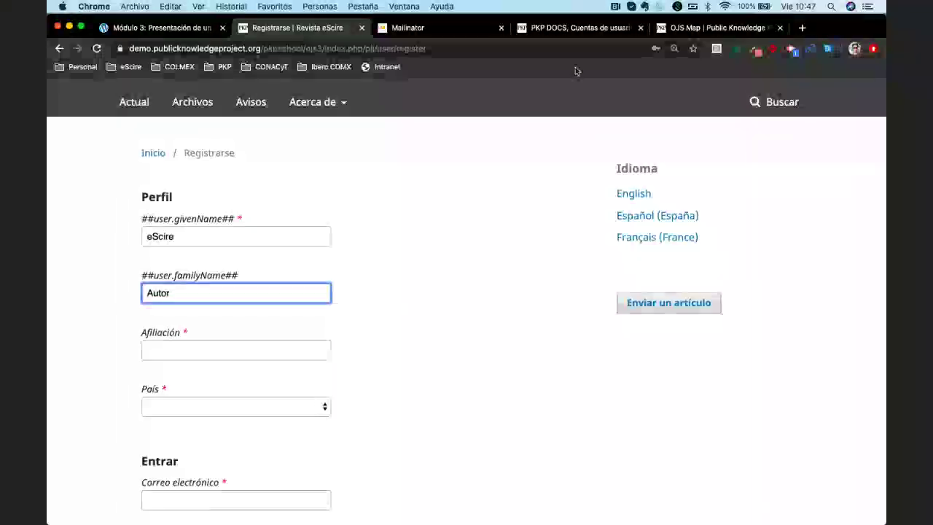
left_click(575, 31)
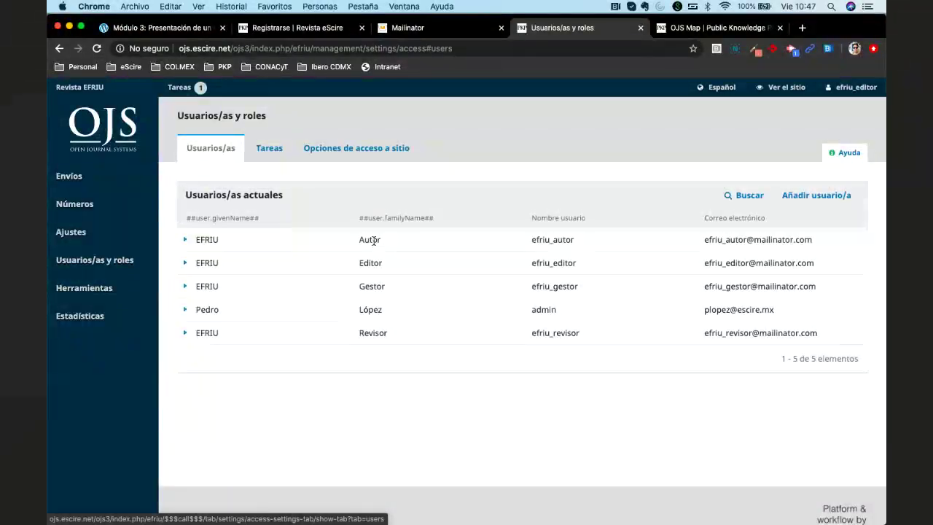
Compare the EFRIU journal's existing users with the eScire form, then scroll down the form
left_click(291, 27)
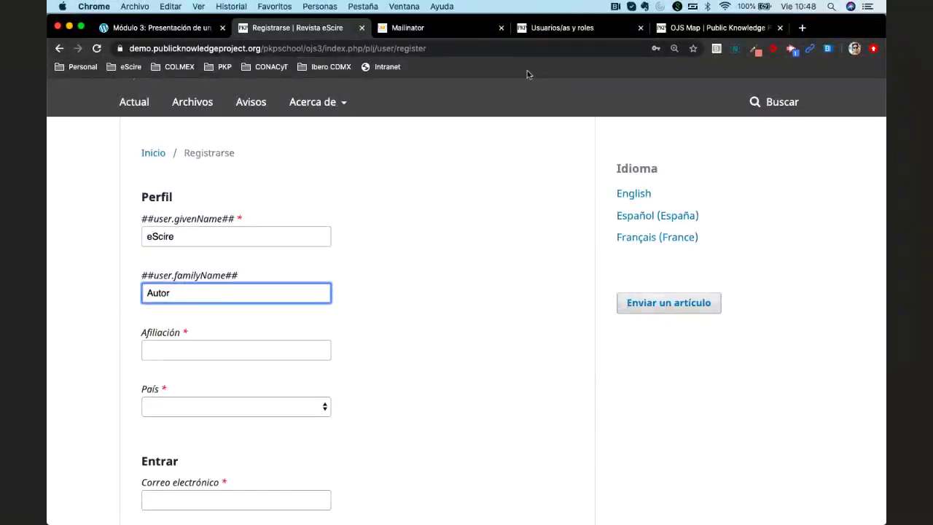
left_click(535, 33)
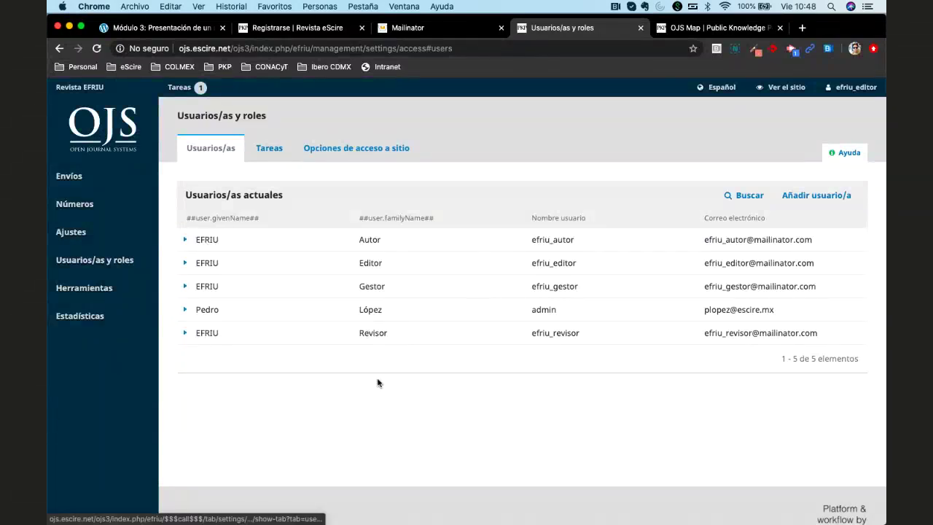
left_click(277, 32)
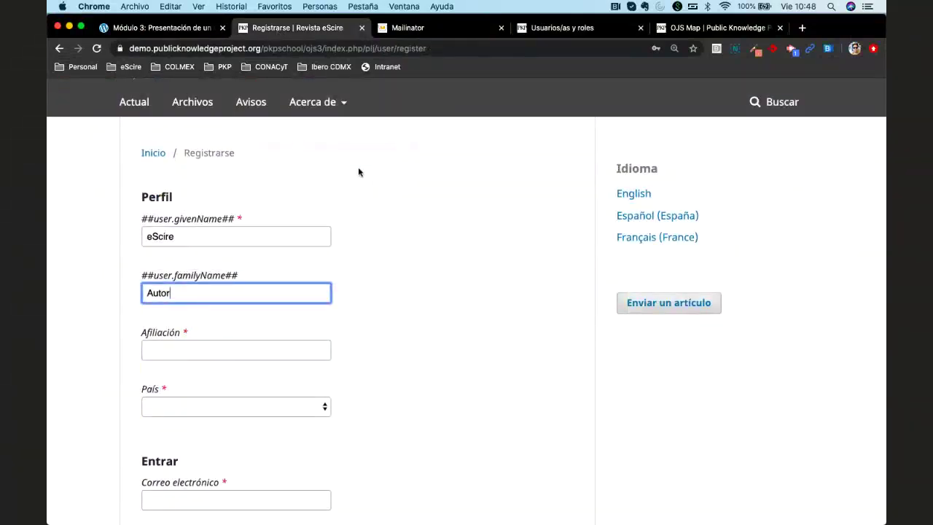
scroll(413, 275, "down", 2)
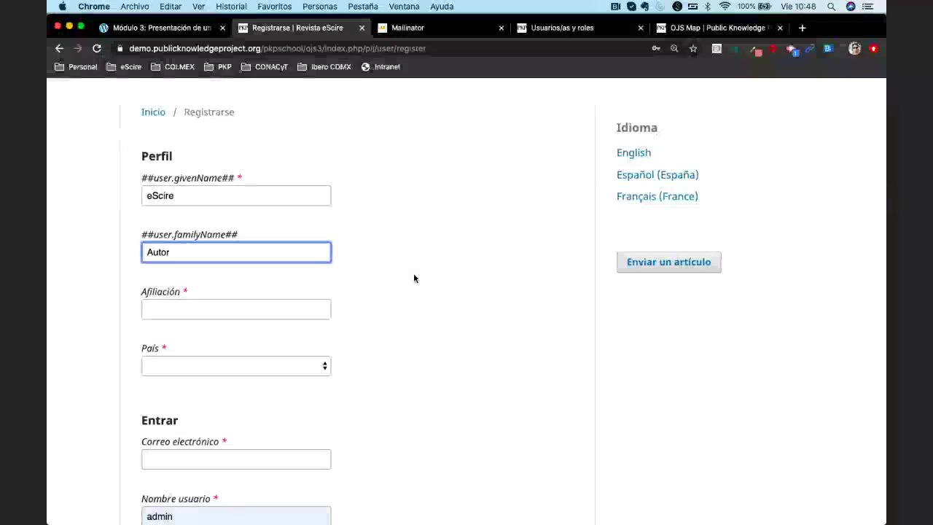
Set Afiliación to eScire and choose México as País
scroll(414, 278, "down", 1)
key("Tab")
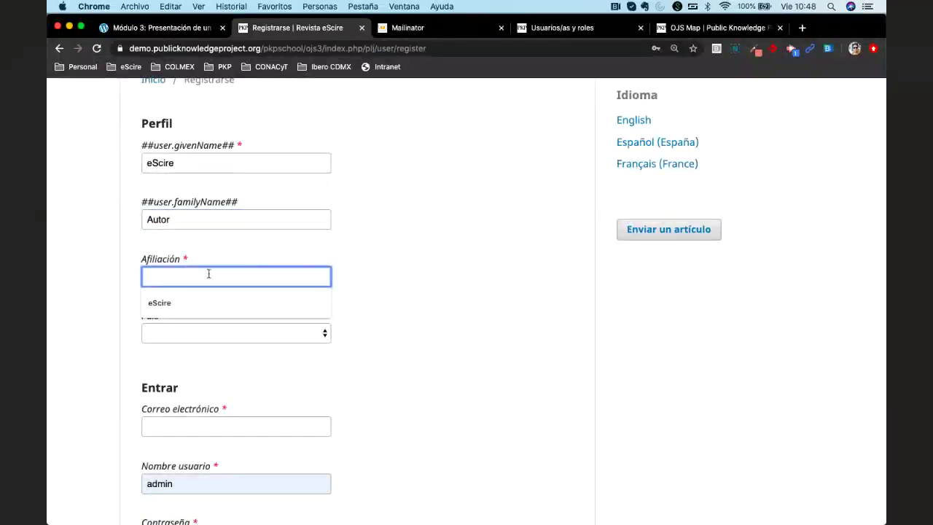
type("eScire")
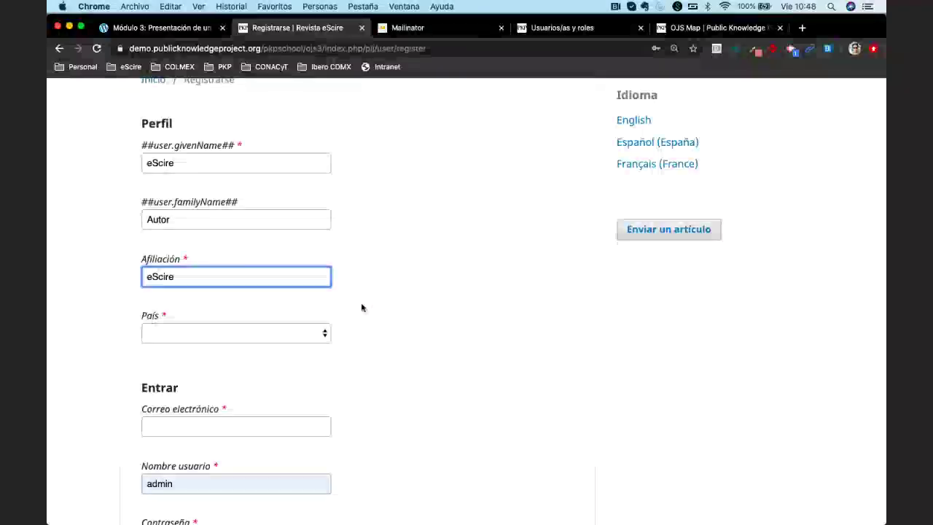
scroll(313, 284, "down", 3)
left_click(292, 244)
type("mex")
key("Return")
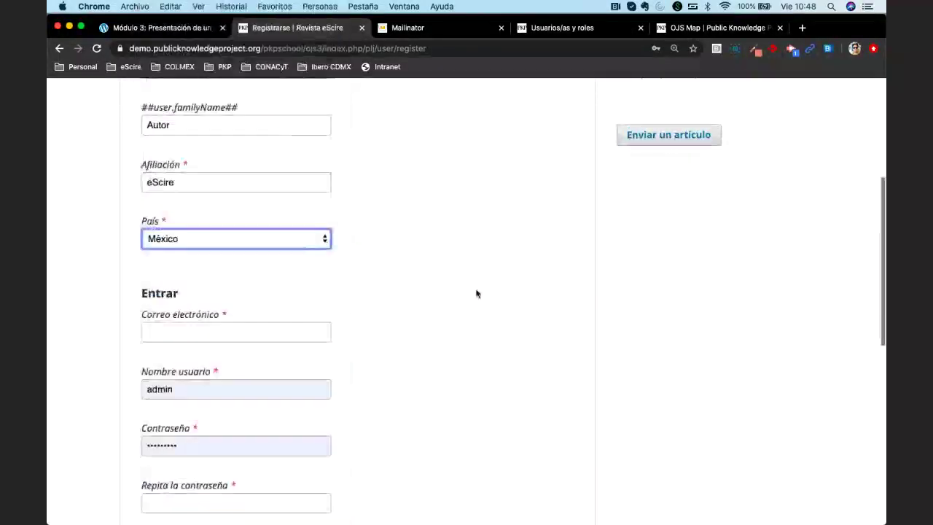
Begin typing the author's e-mail address in Correo electrónico
scroll(475, 292, "down", 2)
left_click(255, 261)
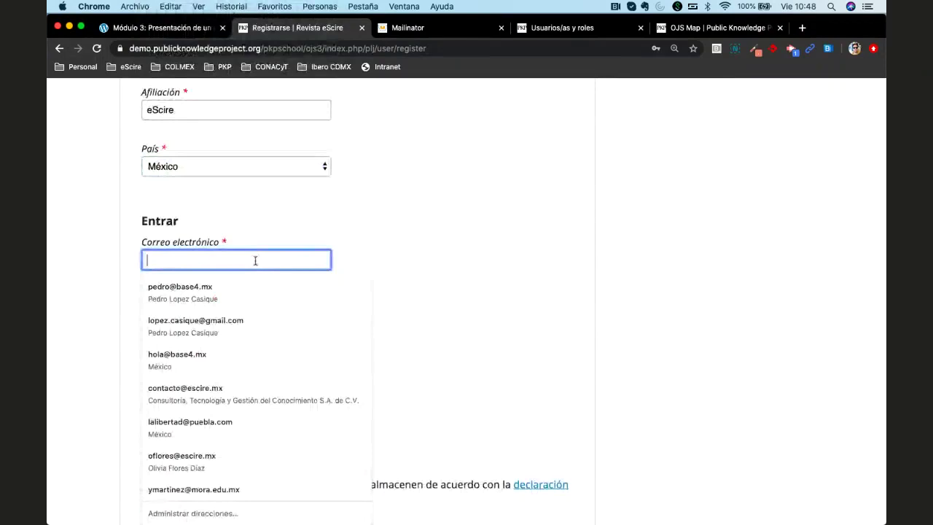
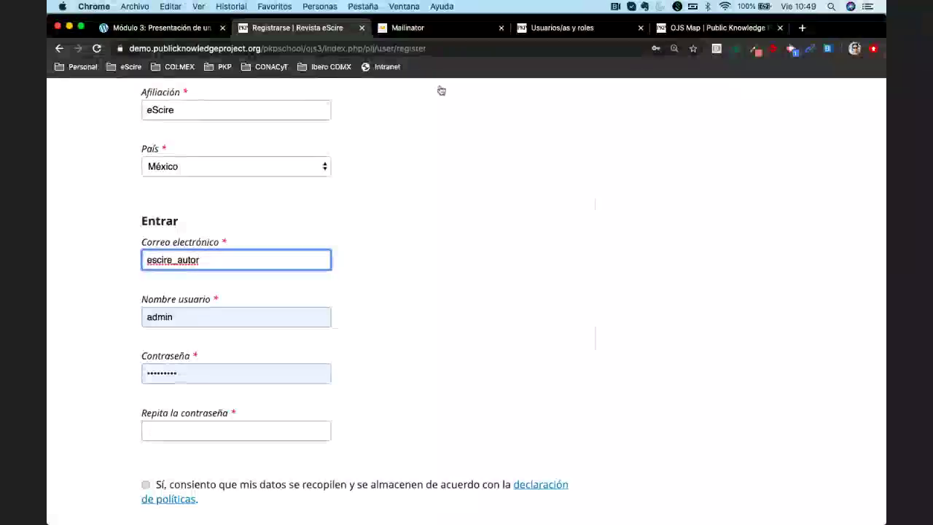
left_click(422, 31)
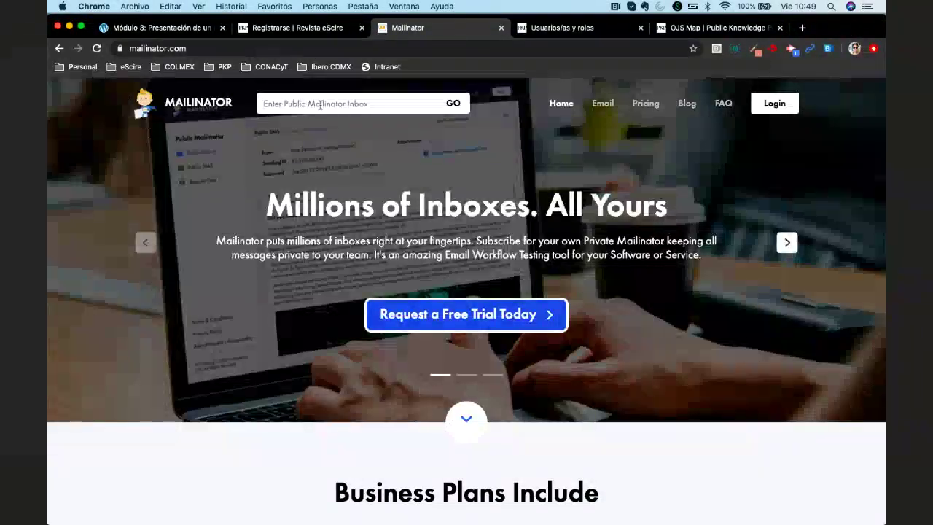
left_click(292, 28)
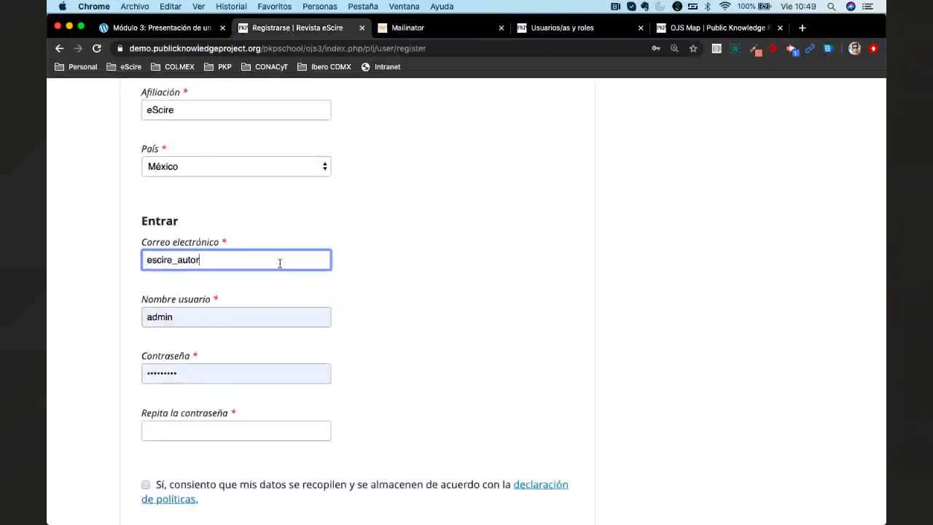
type("@mailinator")
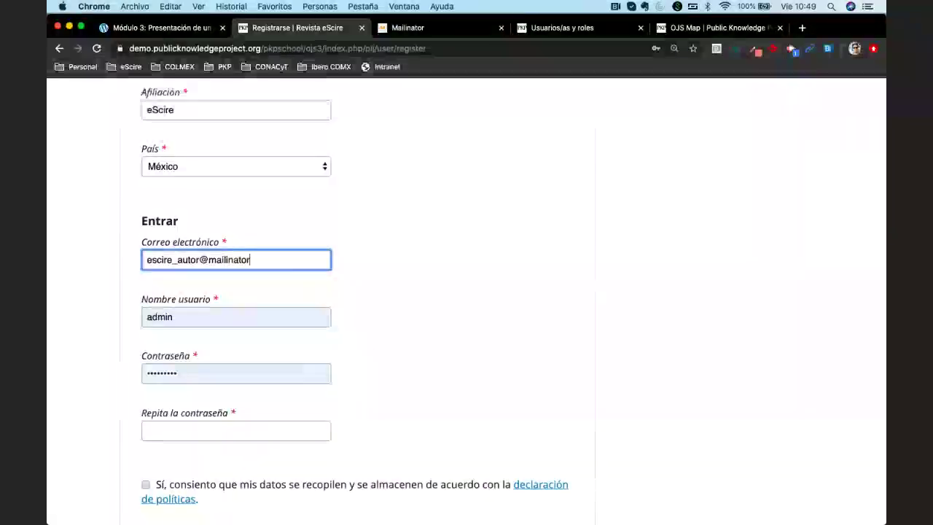
type(".com")
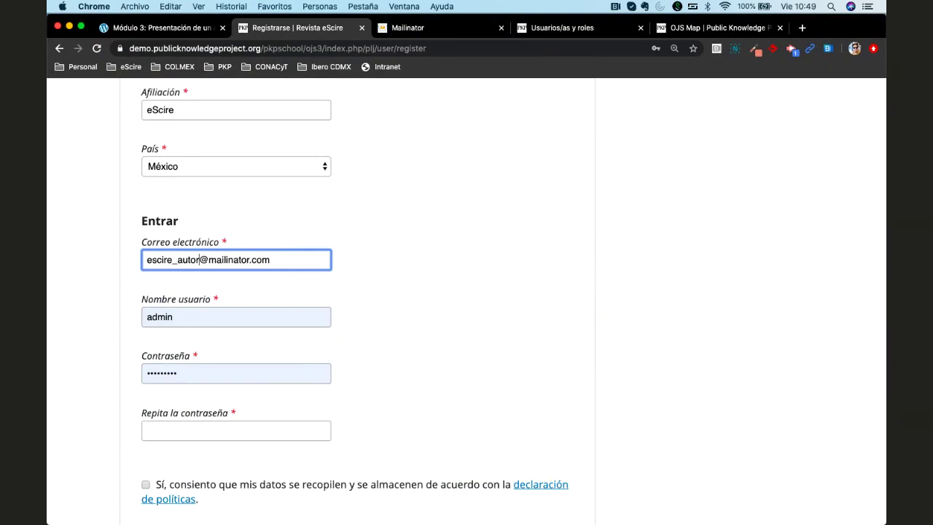
left_click_drag(199, 260, 270, 260)
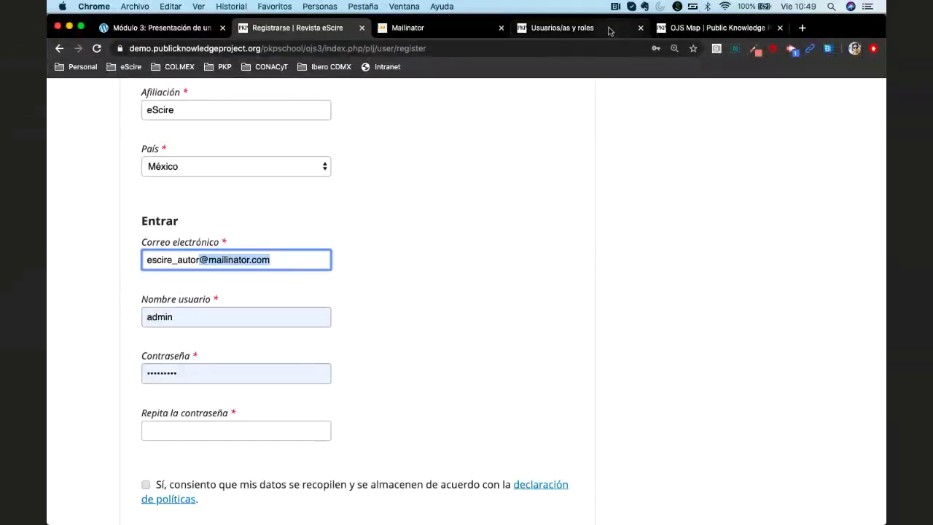
left_click(576, 28)
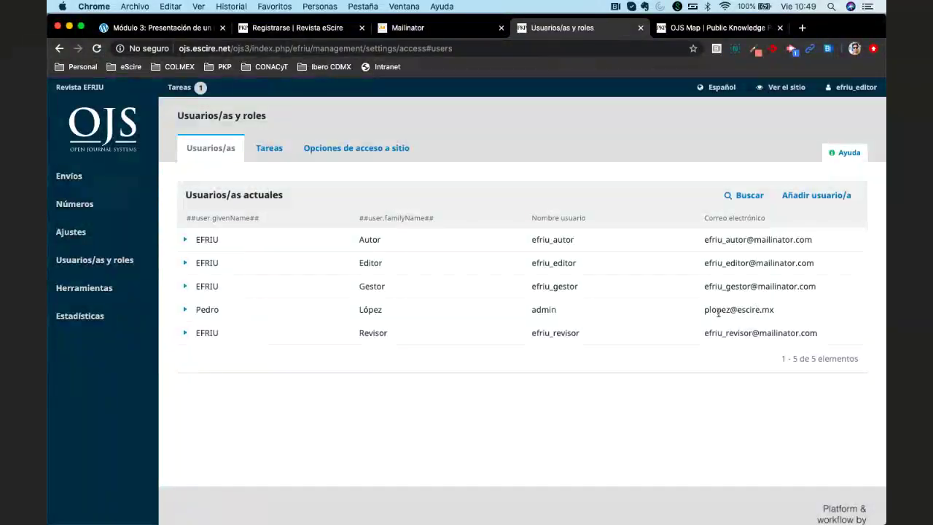
left_click(298, 29)
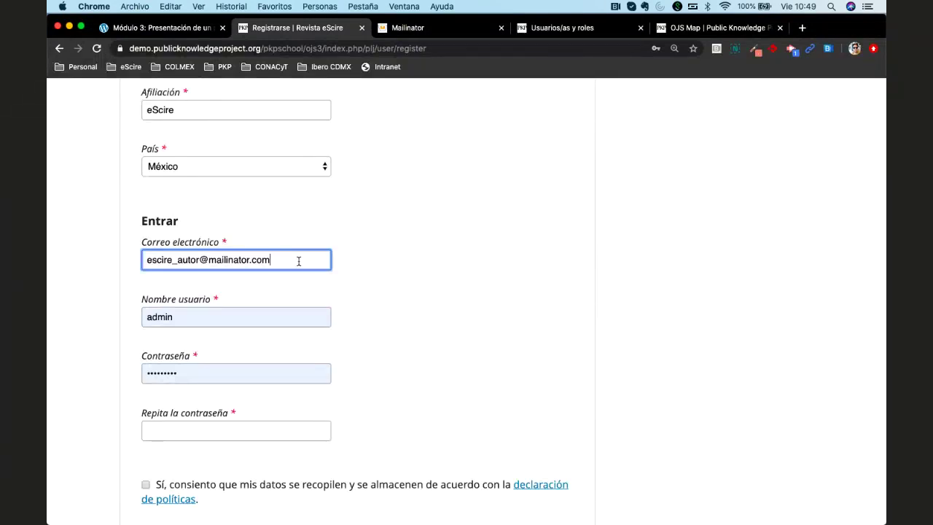
left_click(427, 30)
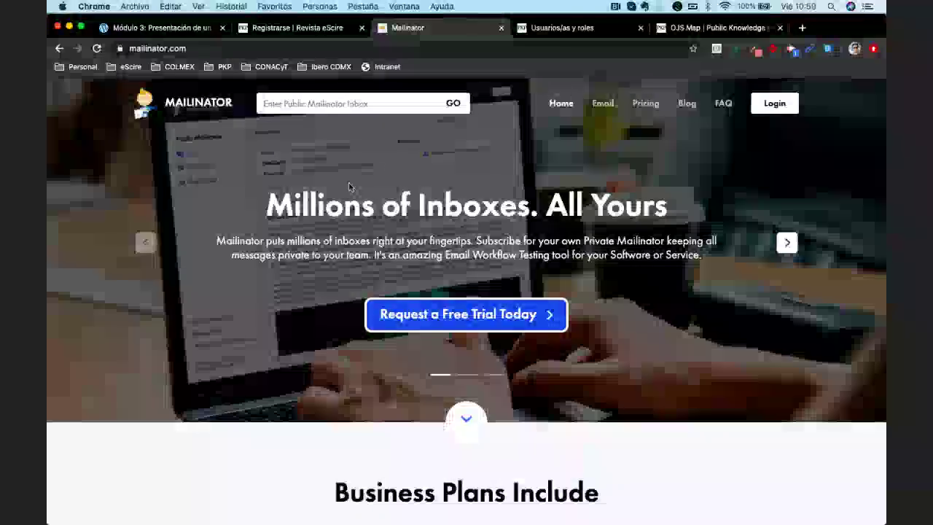
Select the whole e-mail address on the form, compare it across tabs, then deselect it
left_click(298, 27)
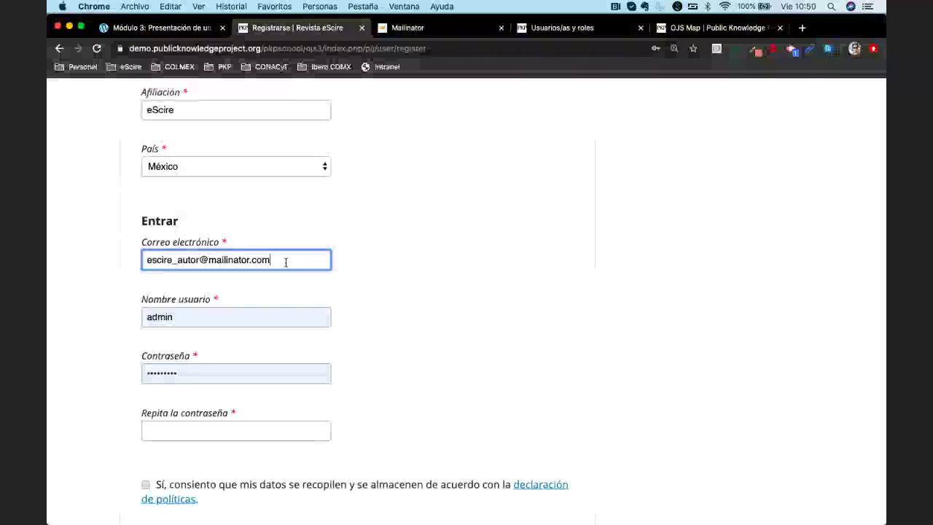
left_click_drag(200, 260, 271, 260)
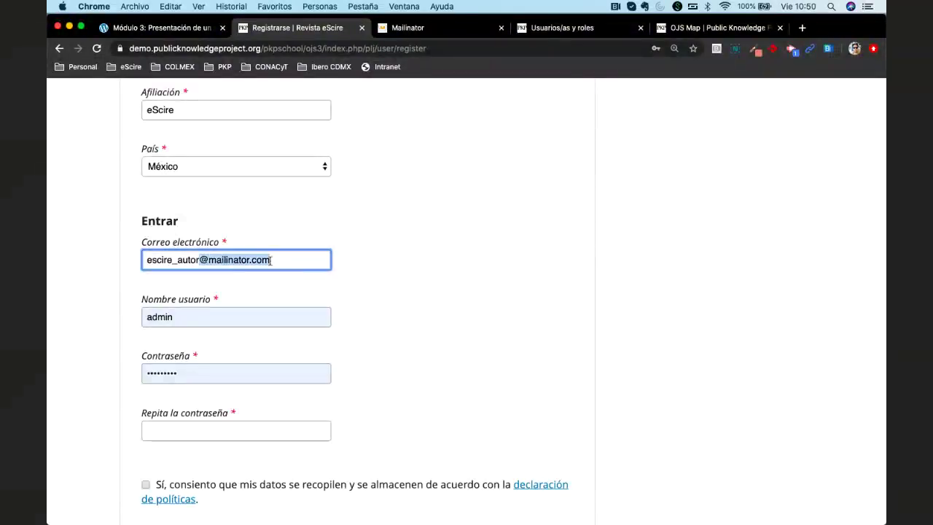
key("super+a")
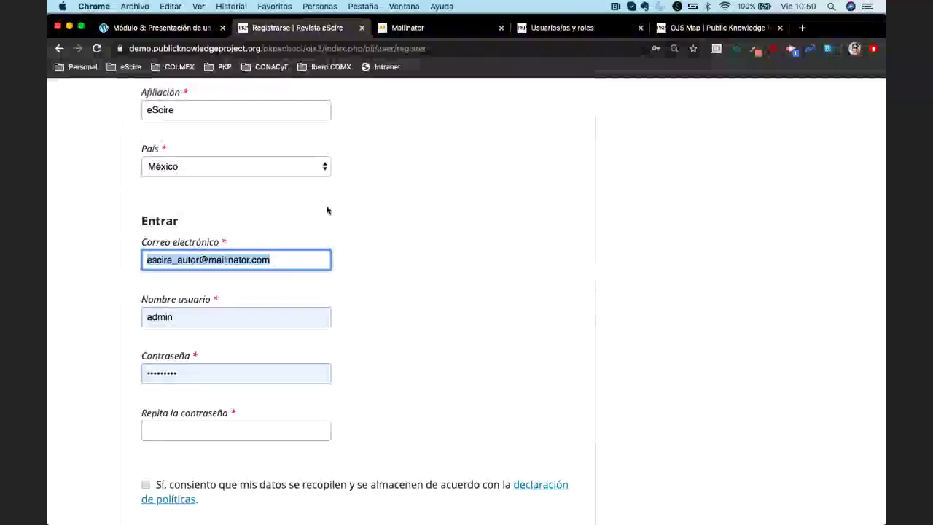
left_click(433, 35)
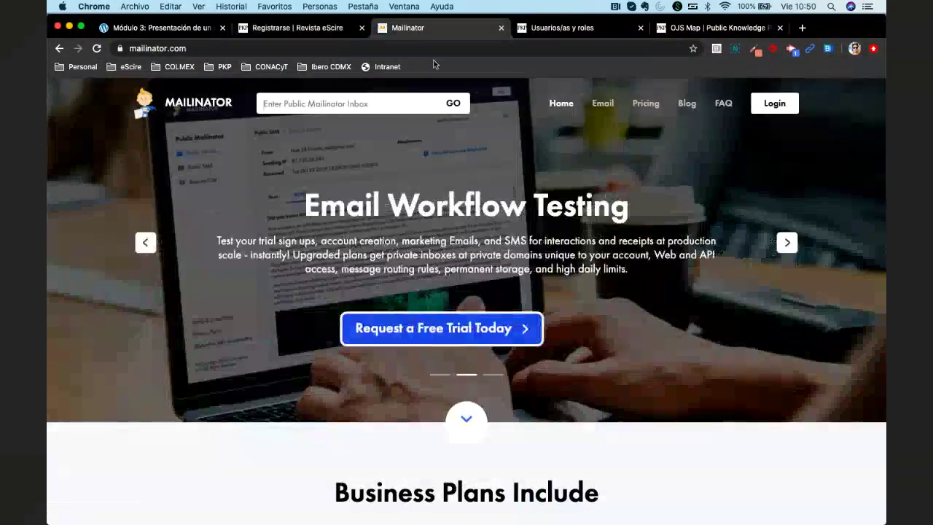
left_click(299, 28)
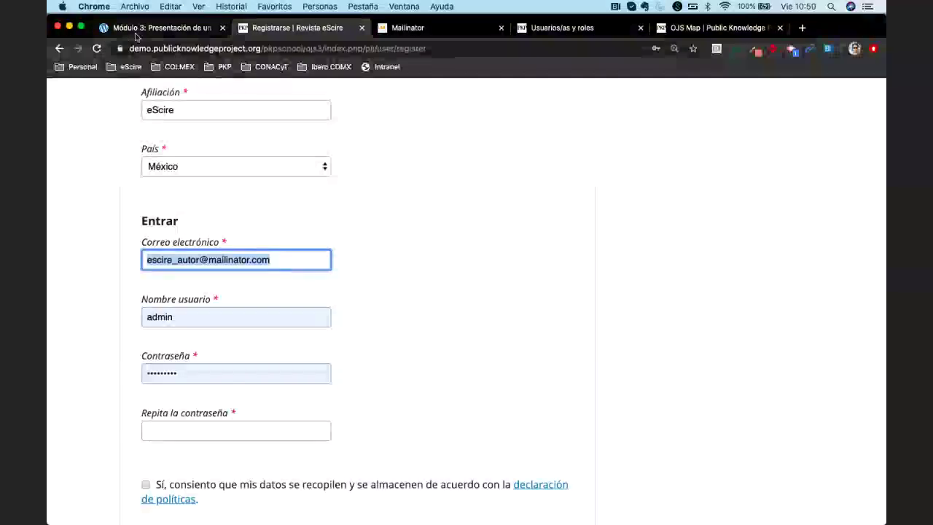
left_click(211, 29)
left_click(276, 30)
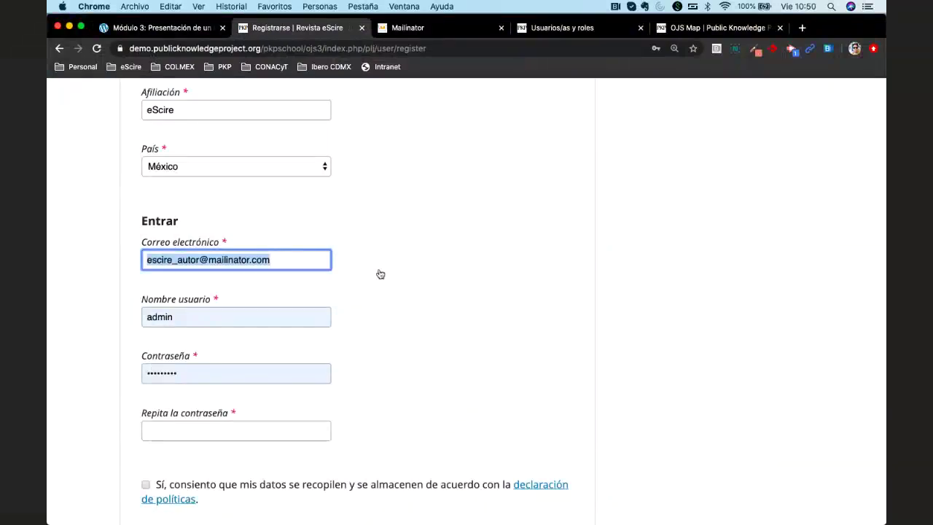
left_click(298, 257)
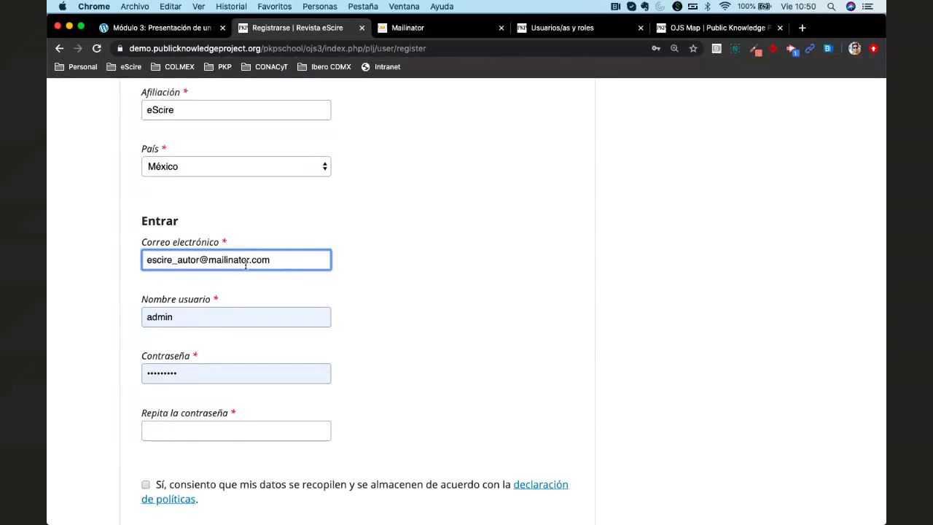
Replace the prefilled admin username with the author's username
scroll(345, 291, "down", 1)
double_click(214, 277)
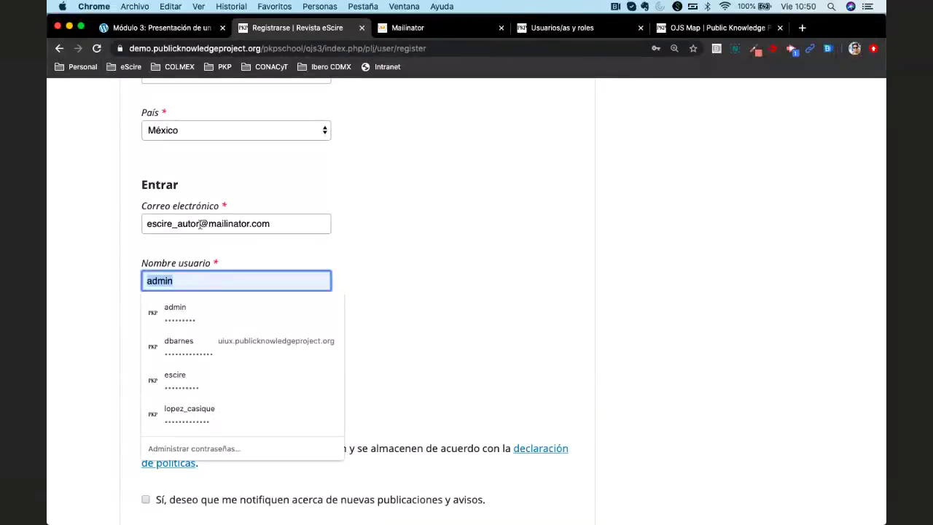
double_click(200, 224)
key("super+c")
double_click(199, 279)
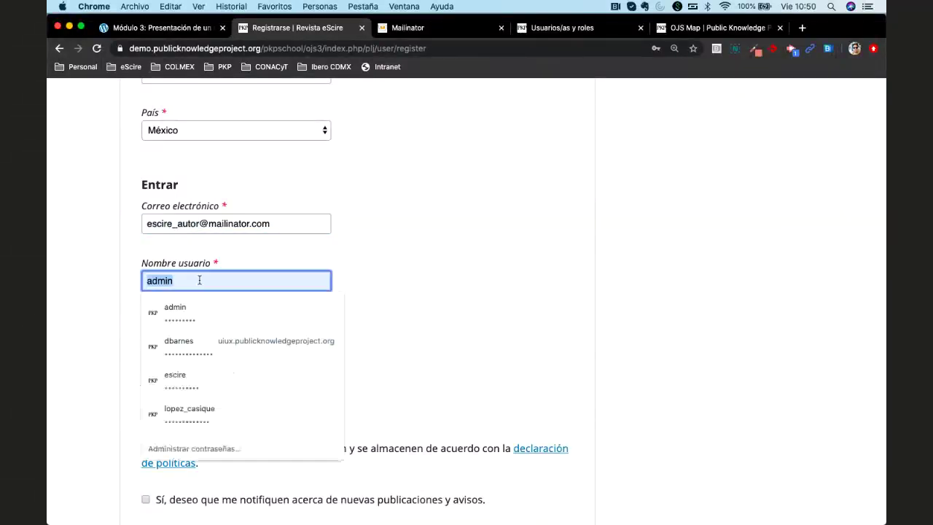
key("super+v")
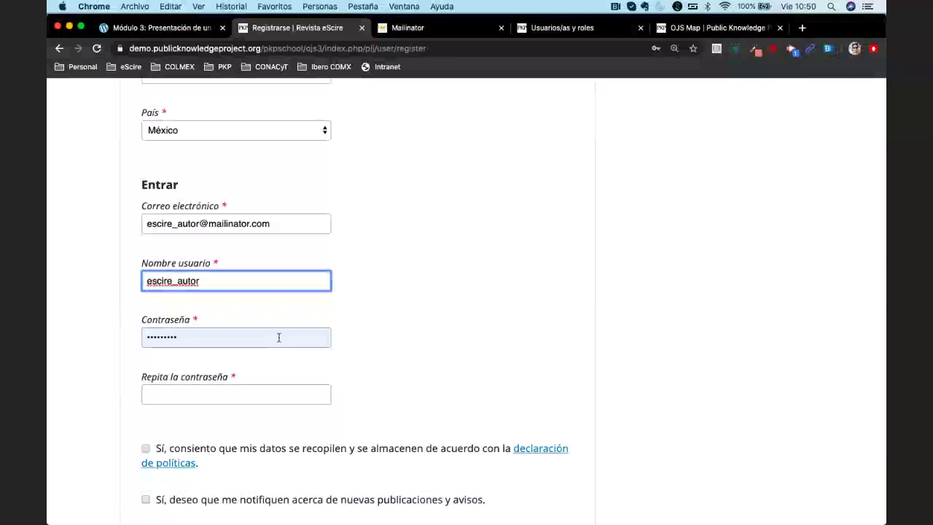
Enter the new account password in both password fields and check the completed Entrar section
double_click(198, 336)
key("super+v")
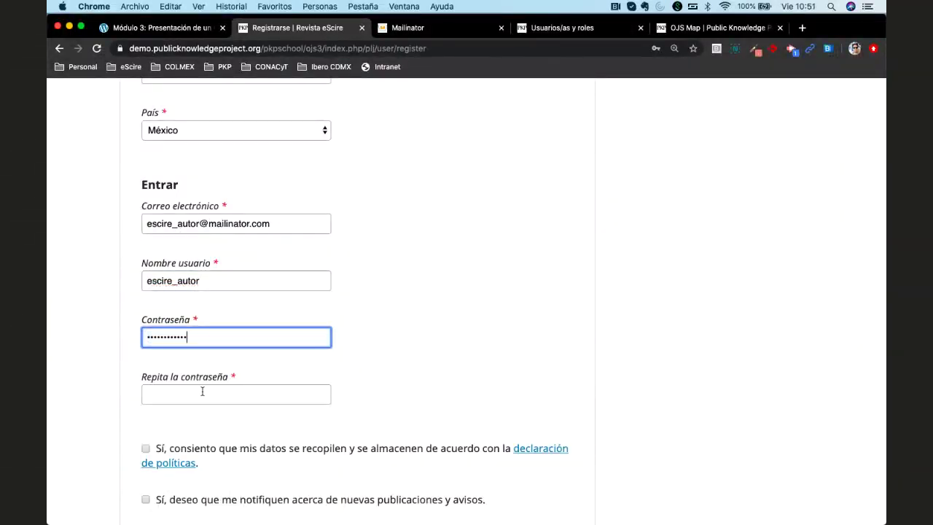
left_click(202, 392)
key("super+v")
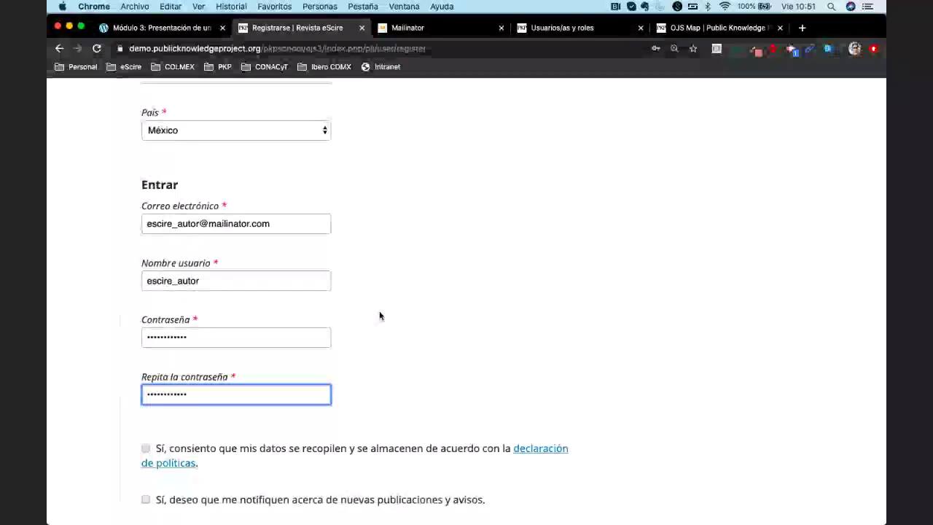
scroll(432, 329, "up", 3)
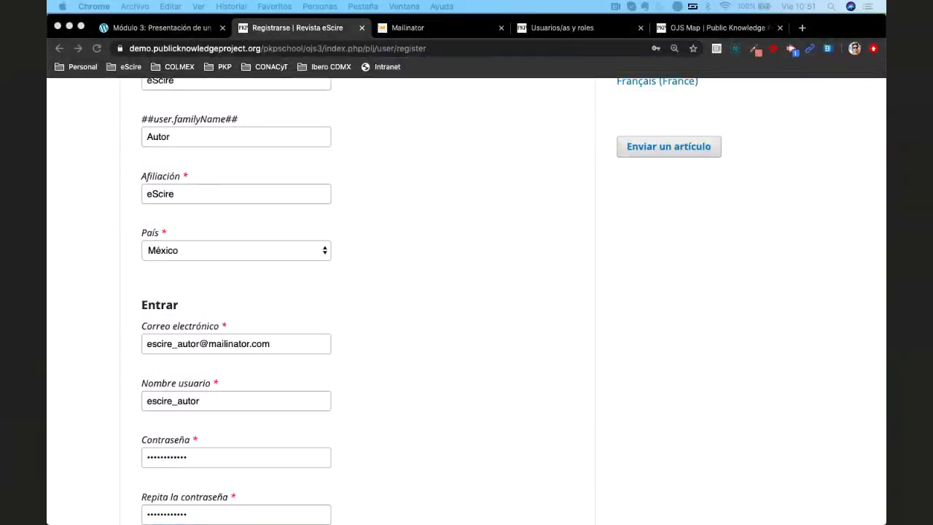
left_click(460, 319)
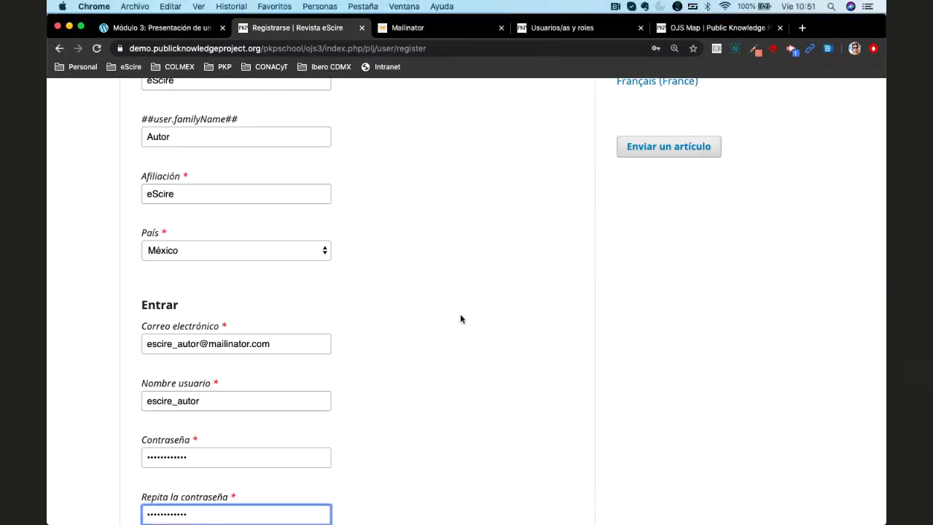
scroll(460, 319, "down", 3)
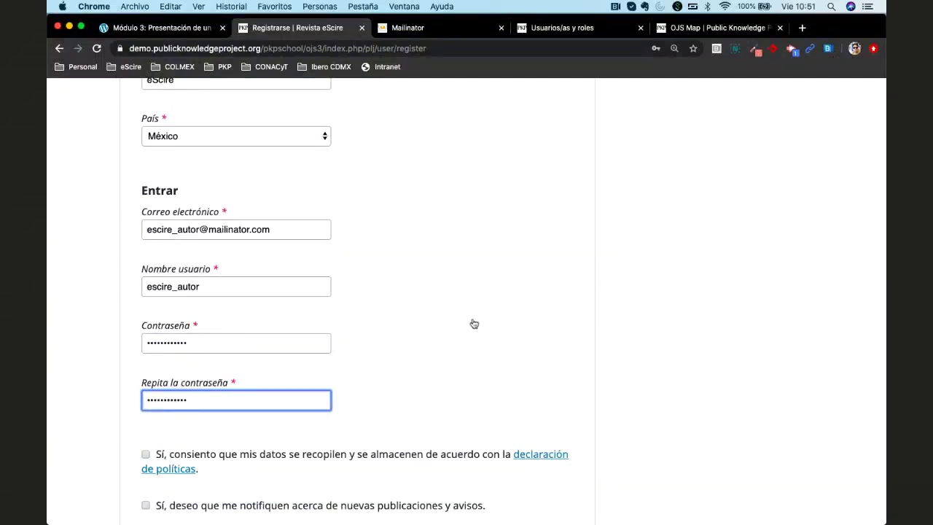
scroll(474, 324, "down", 1)
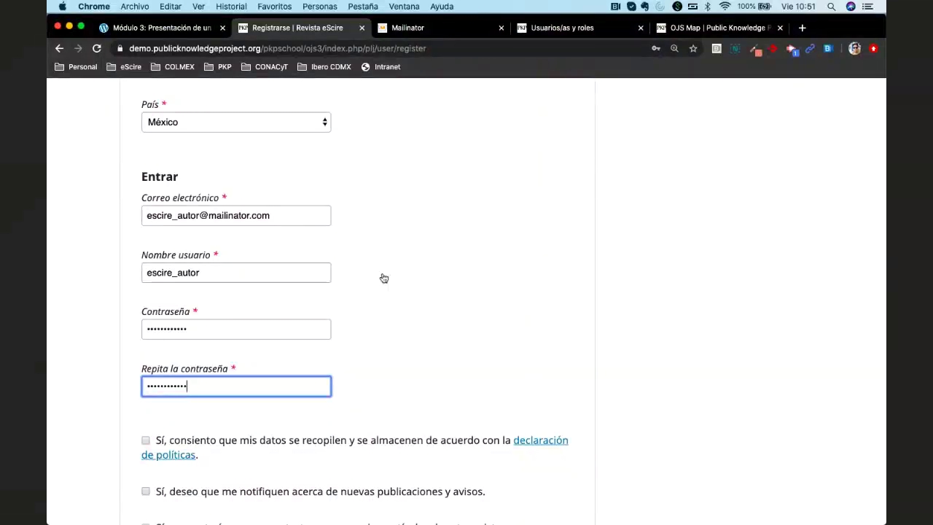
Tick the data-collection consent, publication-notice opt-in and reviewer-contact checkboxes
scroll(384, 279, "down", 5)
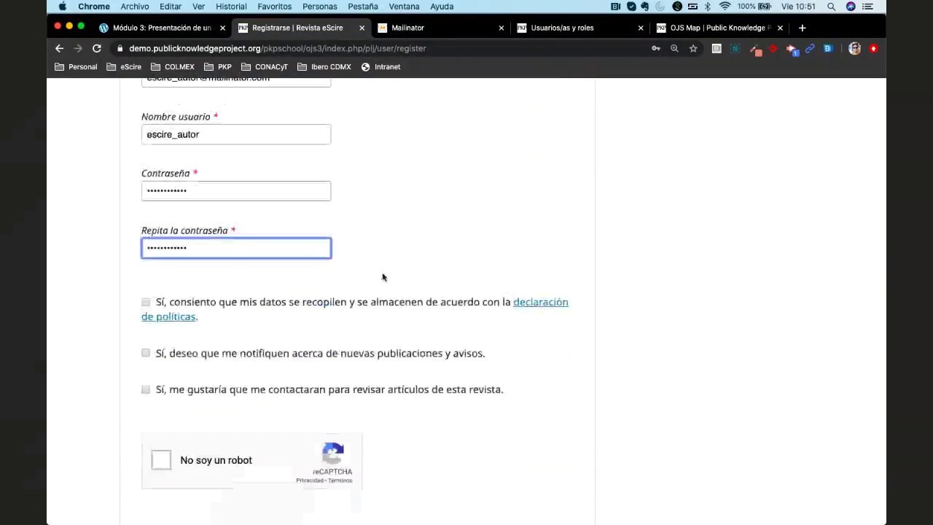
left_click(146, 303)
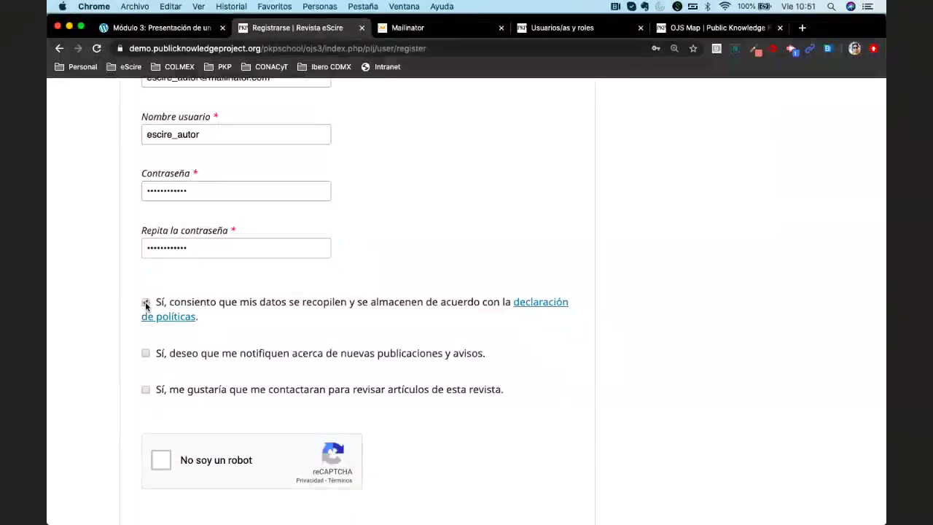
left_click(146, 354)
left_click(146, 389)
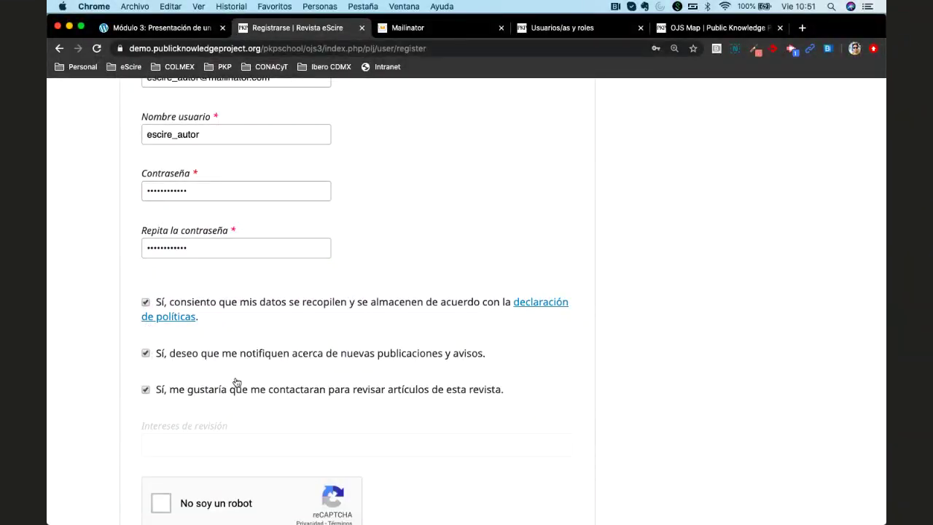
scroll(315, 357, "down", 2)
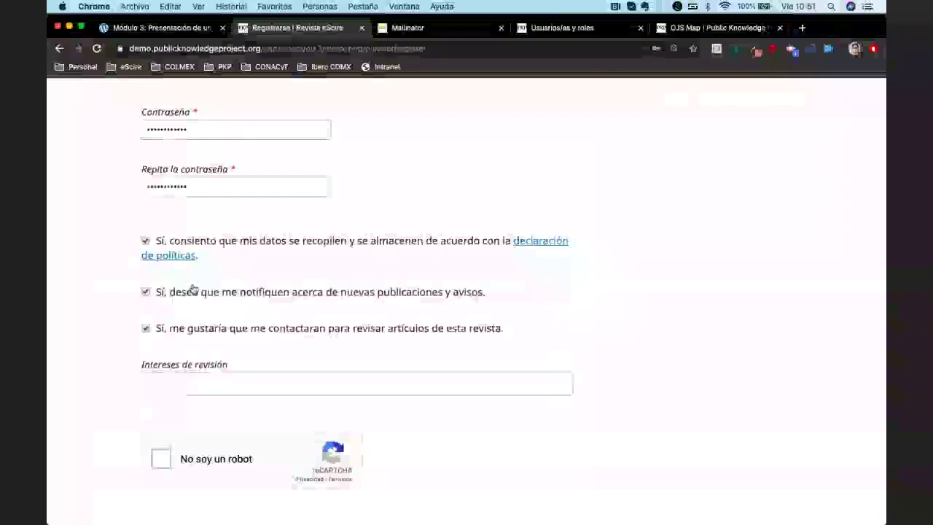
left_click(145, 292)
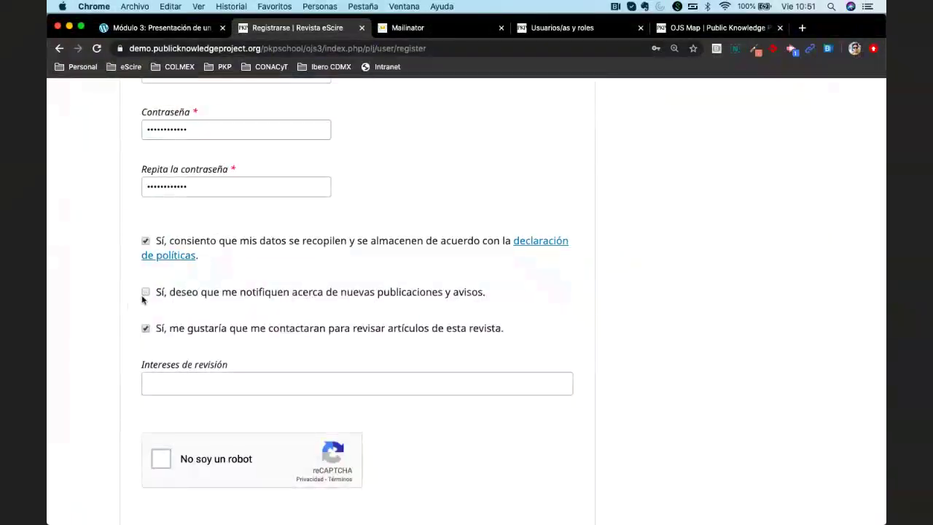
left_click(145, 292)
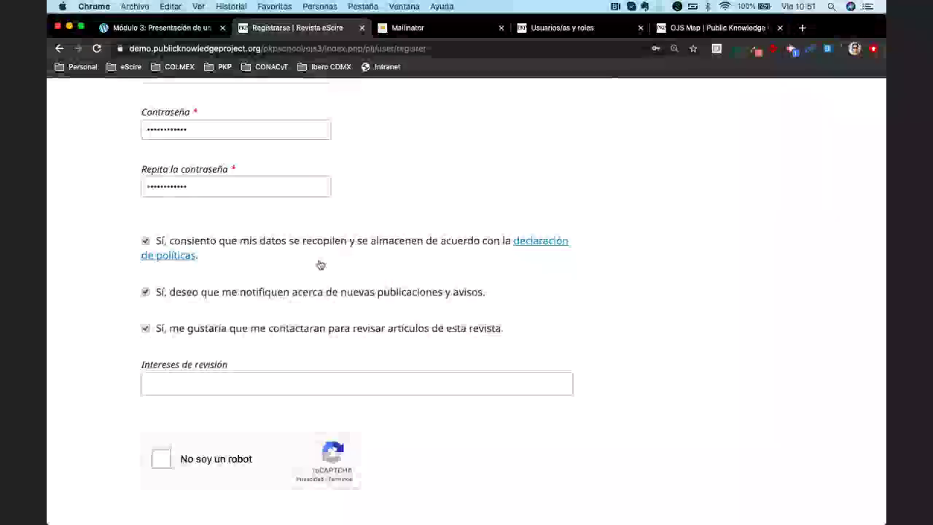
Leave the Intereses de revisión field blank and scroll to the end of the form
scroll(277, 304, "down", 2)
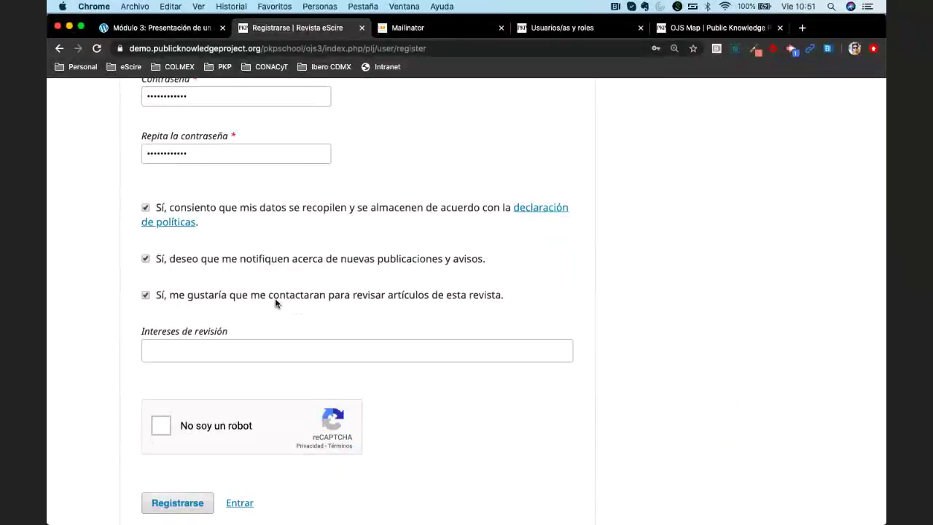
scroll(270, 303, "down", 2)
left_click(247, 307)
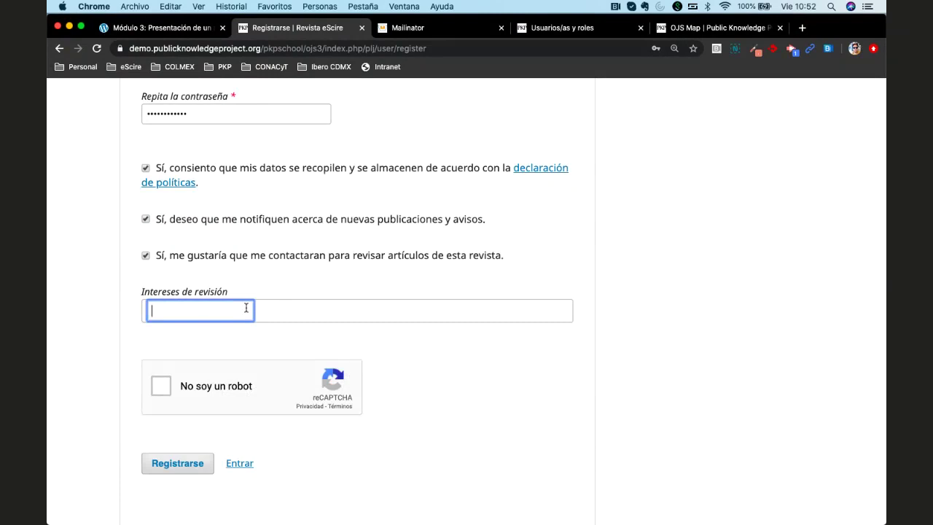
left_click(110, 322)
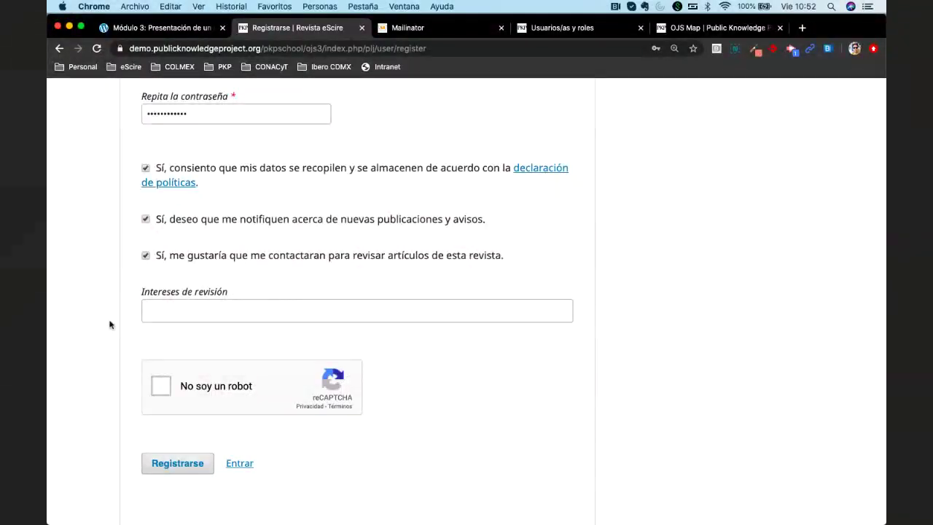
scroll(109, 324, "down", 2)
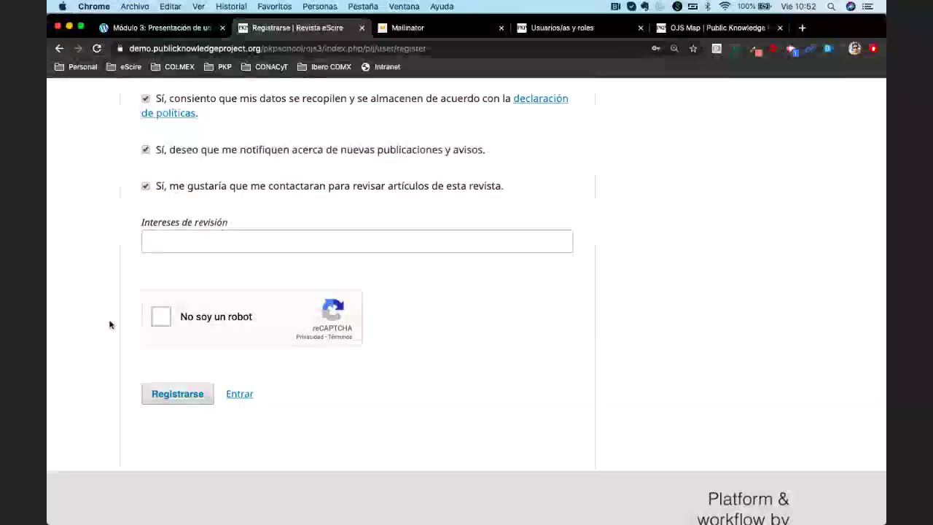
Pass the 'No soy un robot' reCAPTCHA, then scroll through the filled-in form to review it
key("Tab")
key("space")
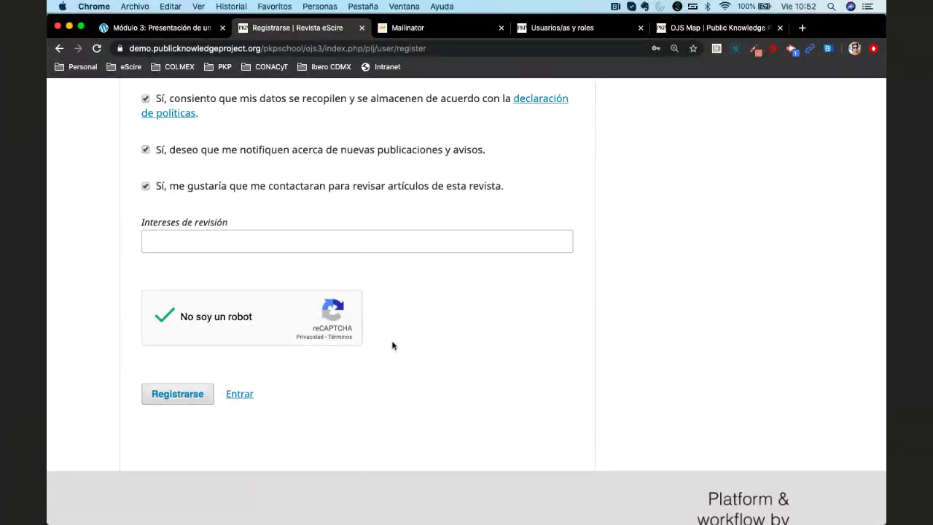
scroll(501, 334, "up", 1)
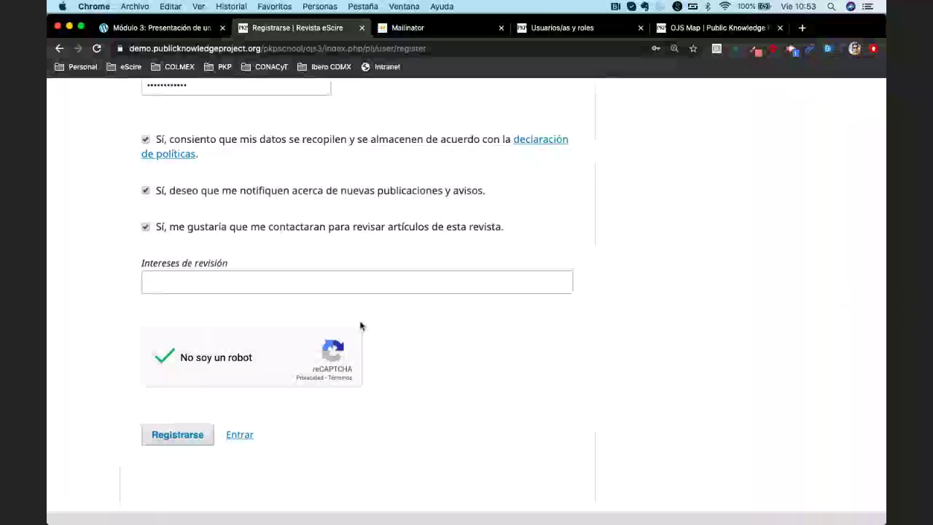
scroll(408, 320, "up", 1)
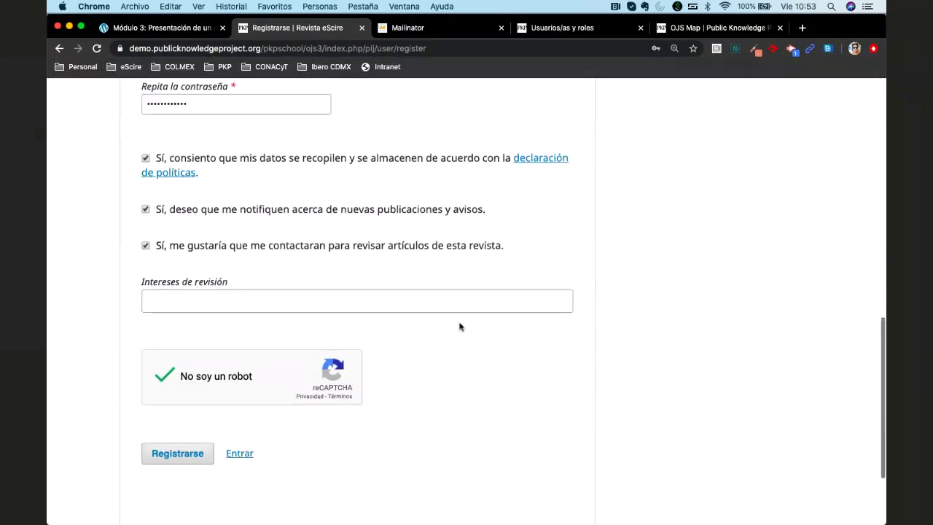
scroll(459, 327, "up", 8)
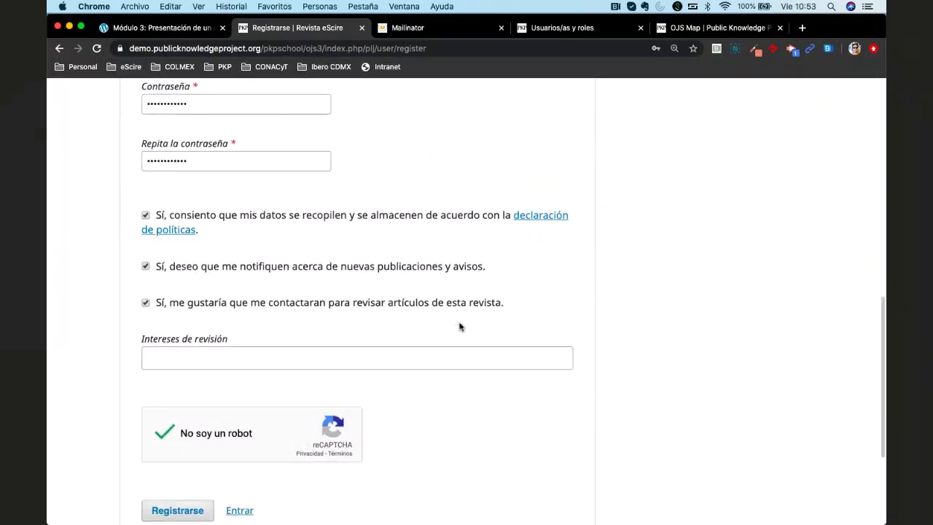
scroll(460, 327, "up", 5)
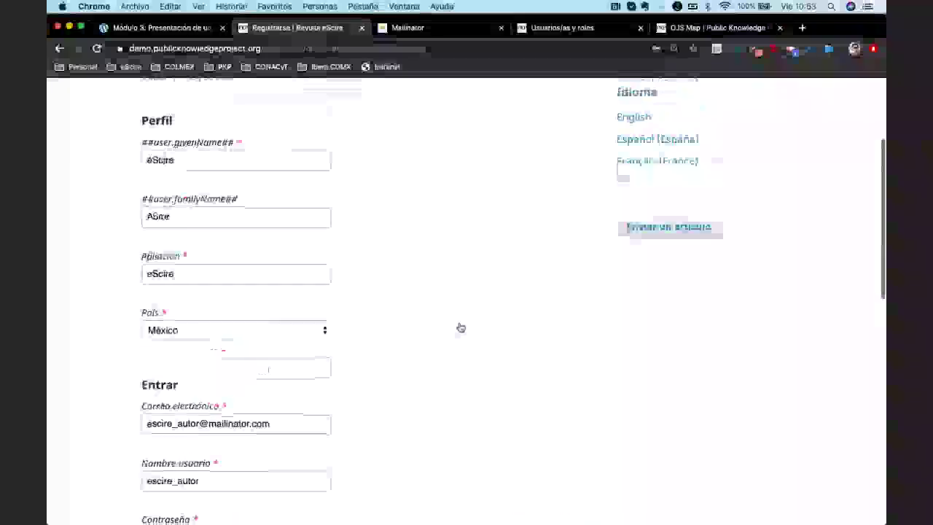
scroll(459, 327, "down", 12)
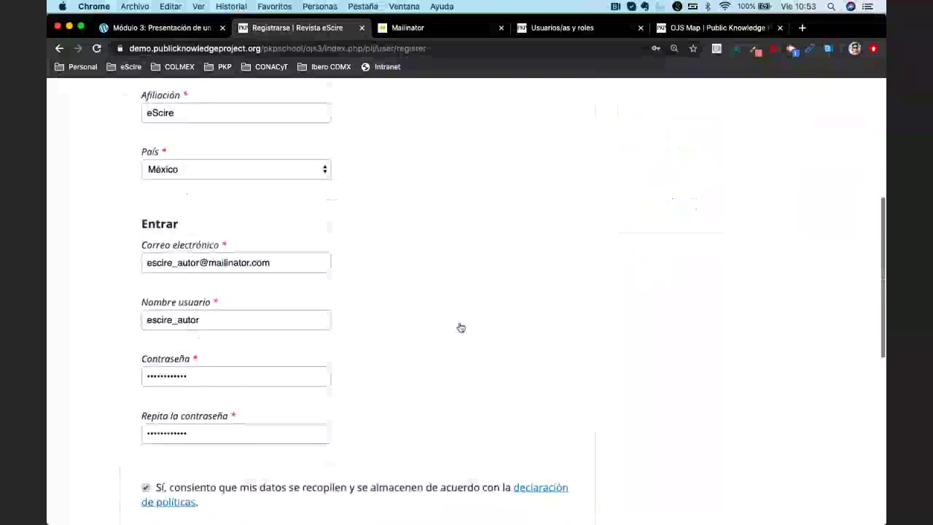
scroll(459, 326, "down", 1)
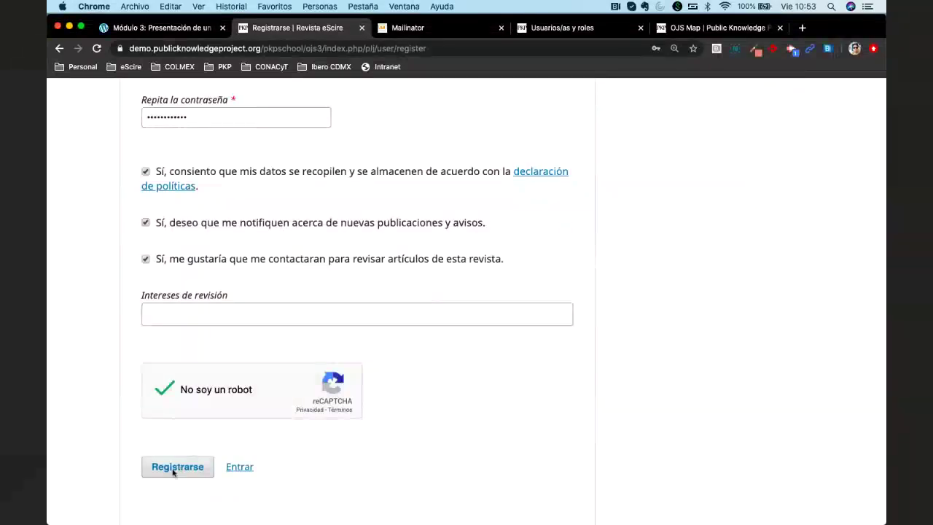
Submit the registration, redo the expired reCAPTCHA, save the password in Chrome and copy the confirmation address
left_click(174, 471)
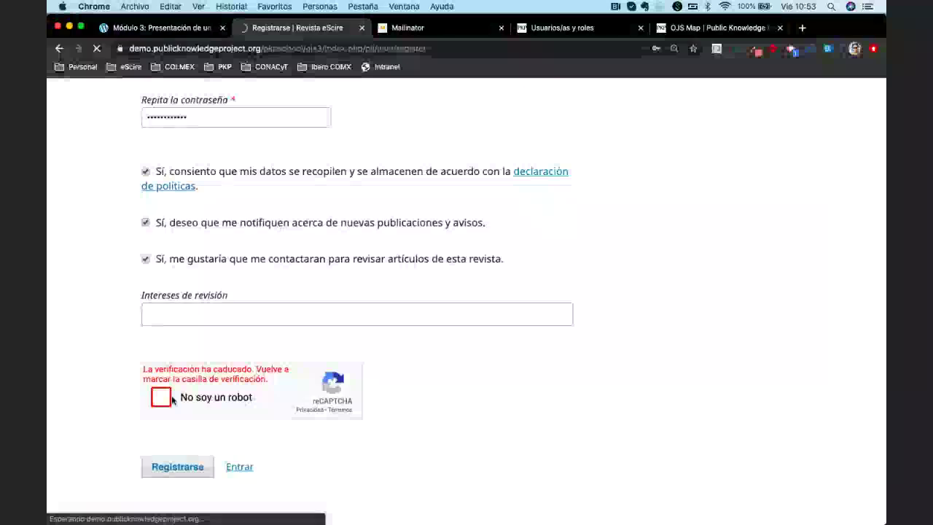
left_click(195, 411)
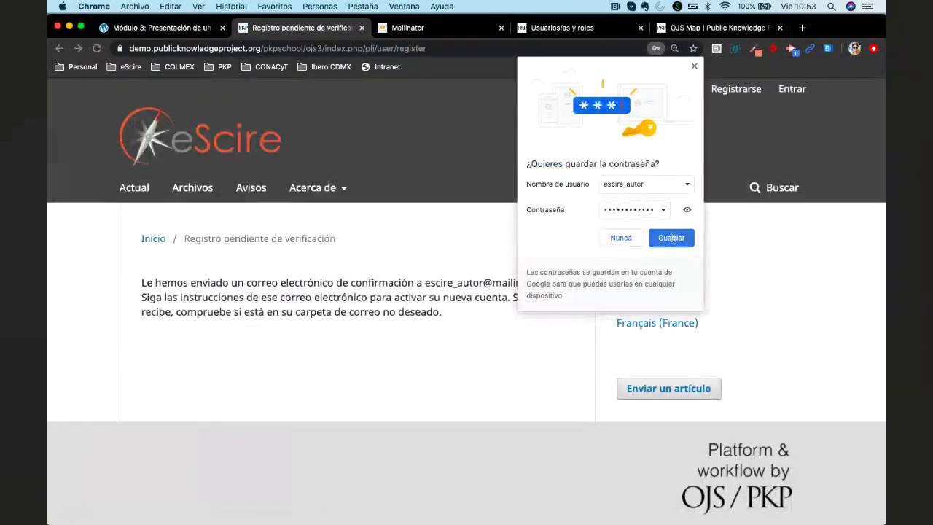
left_click(419, 332)
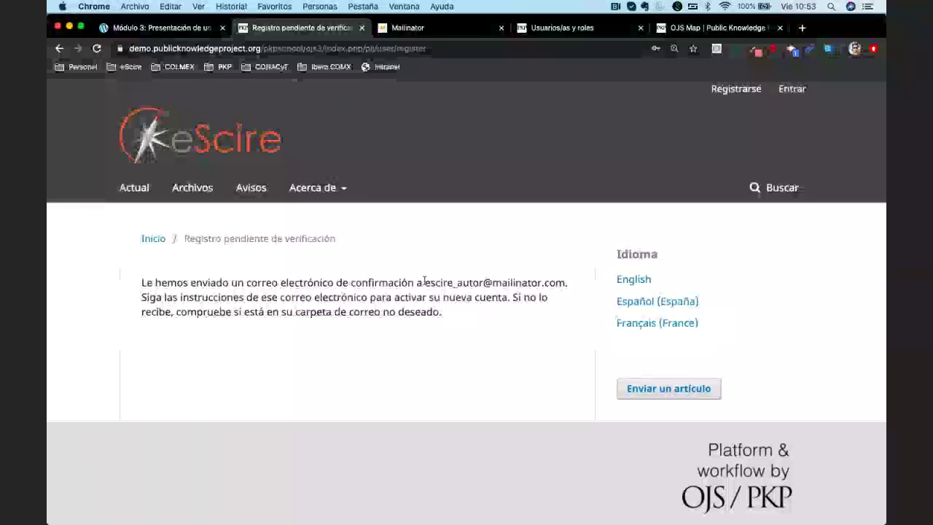
left_click_drag(425, 282, 566, 282)
key("ctrl+c")
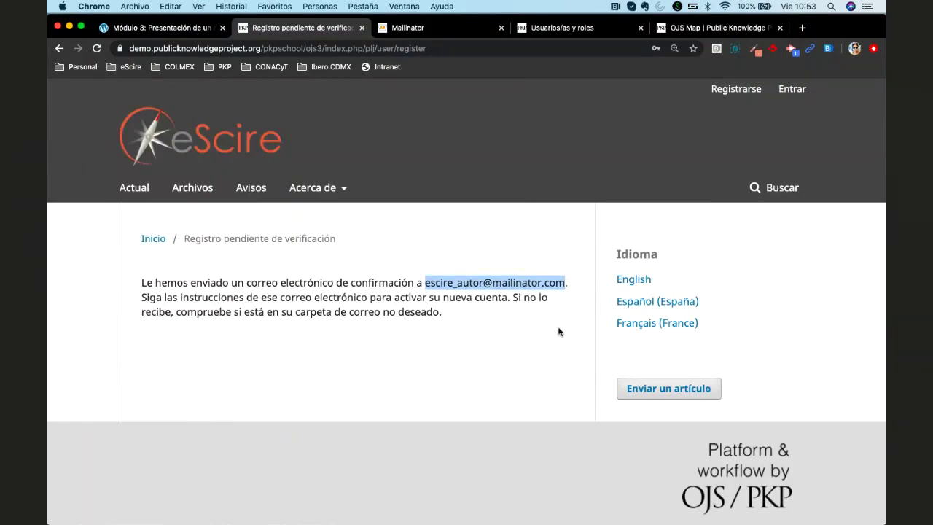
left_click(409, 29)
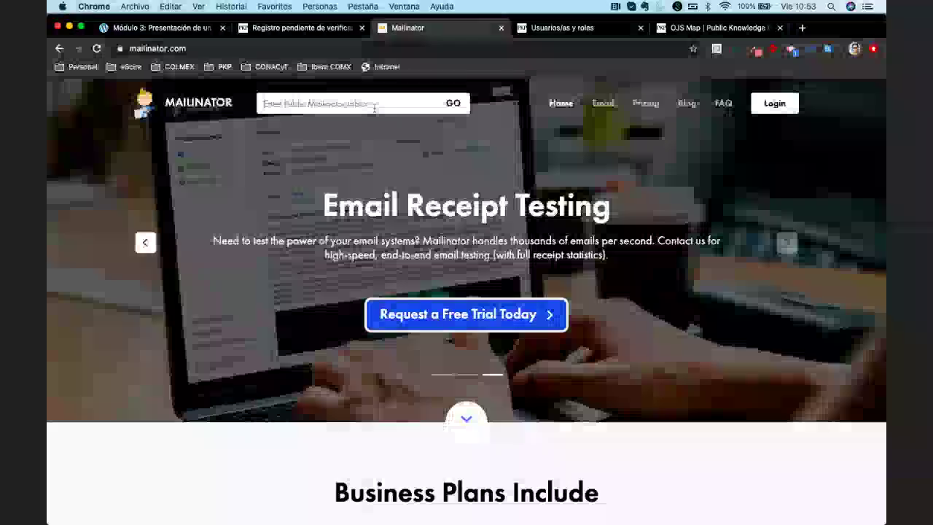
Paste the address into Mailinator to open the test author's inbox and read '[escire] Activación de cuenta'
left_click(374, 107)
key("ctrl+v")
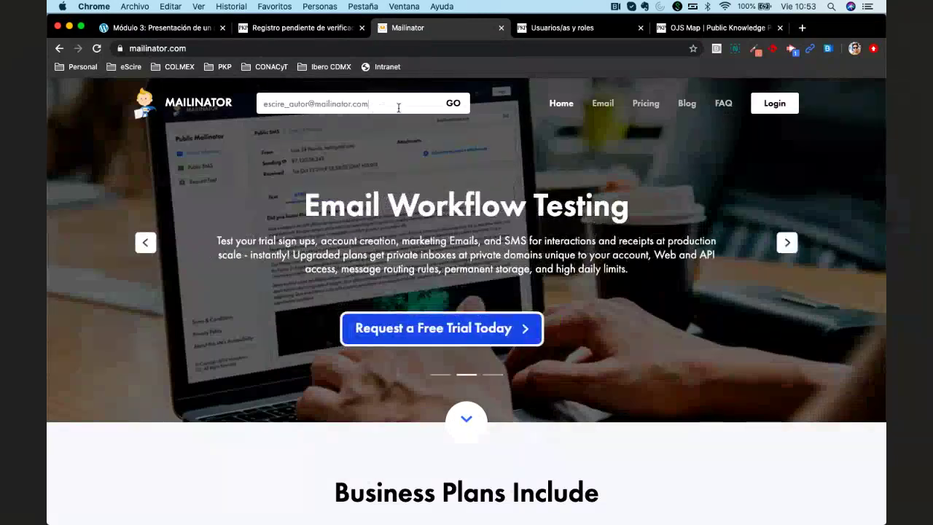
key("Return")
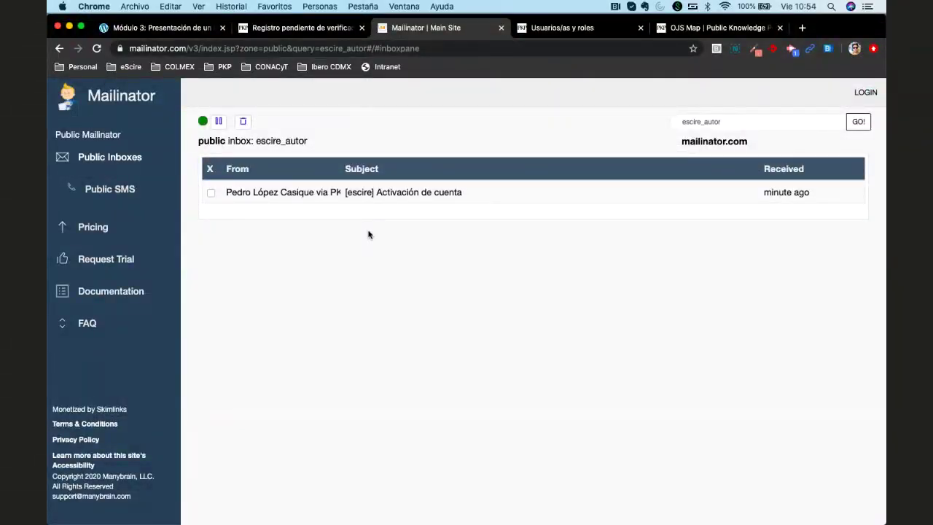
left_click(379, 197)
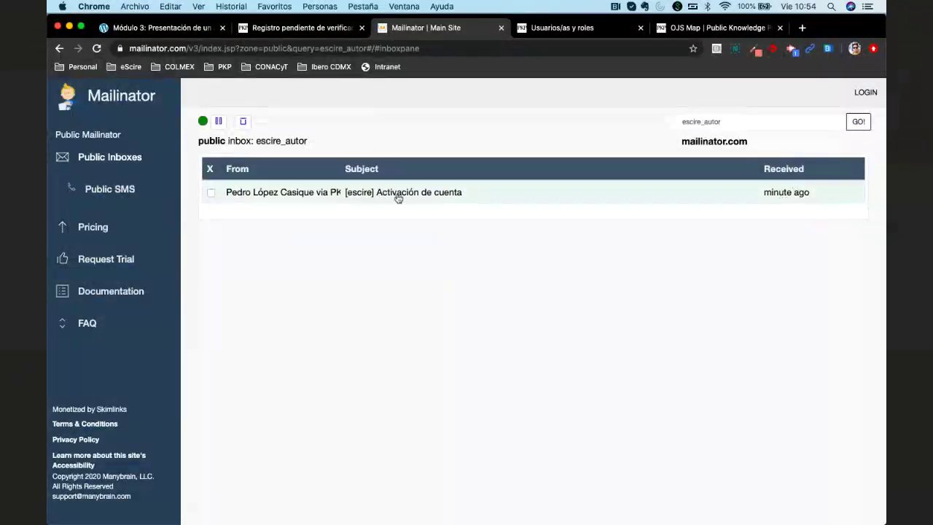
left_click(396, 194)
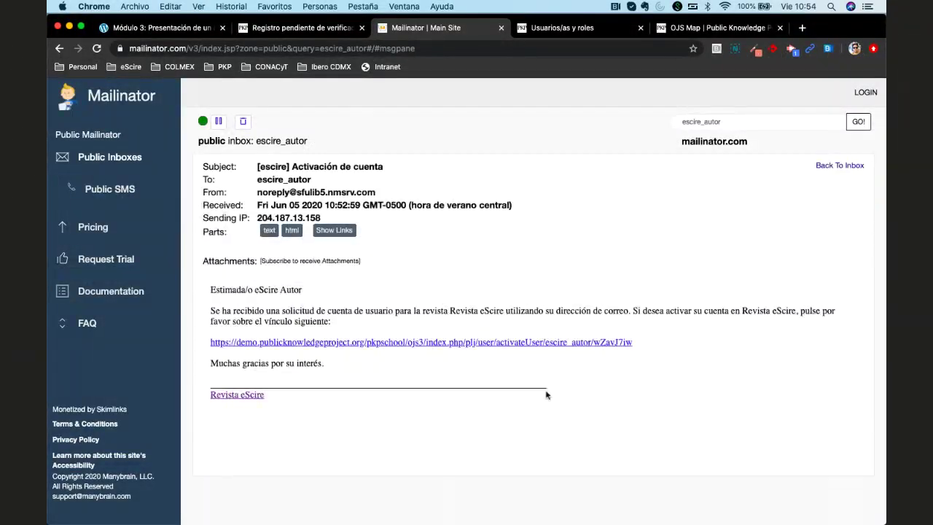